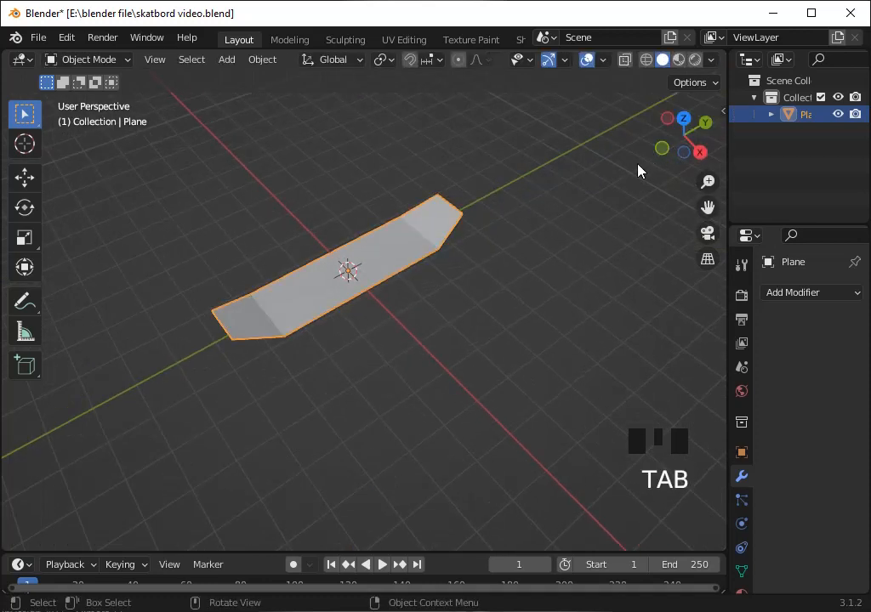
# Narrow the skateboard deck's two end edges by scaling them down along the X axis
pyautogui.press('s')
pyautogui.press('y')
pyautogui.press('x')
pyautogui.click(535, 301)
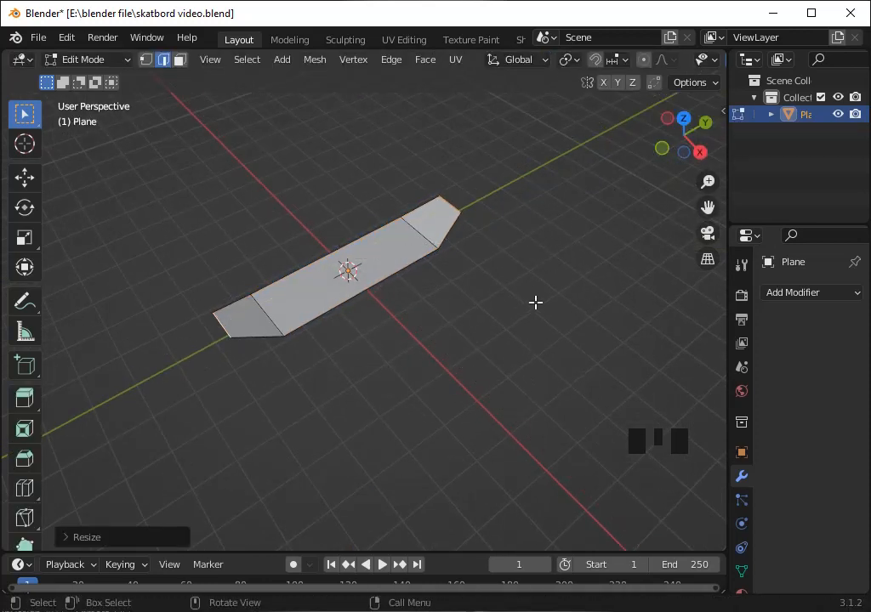
pyautogui.hotkey('ctrl', 'z')
pyautogui.press('s')
pyautogui.press('y')
pyautogui.press('x')
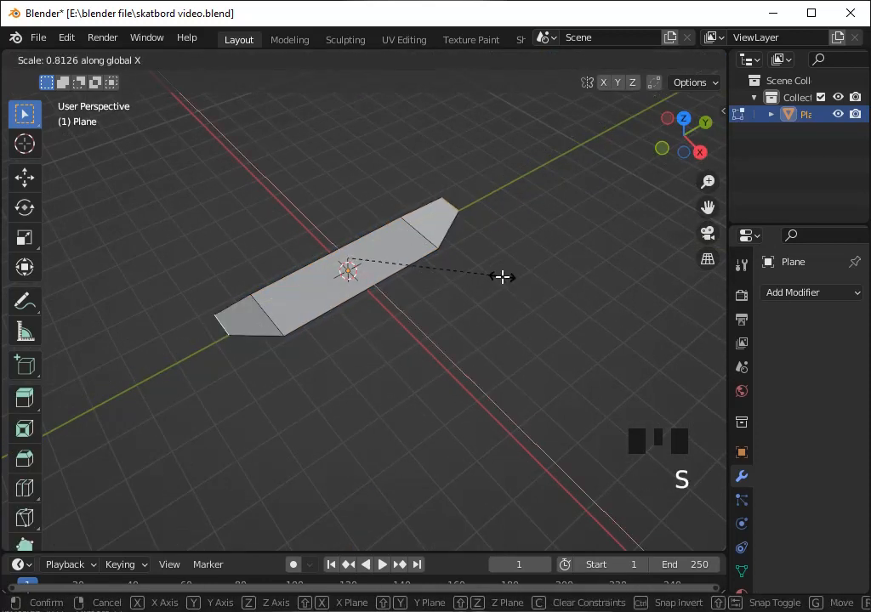
pyautogui.click(526, 298)
pyautogui.moveTo(684, 170); pyautogui.dragTo(18, 543)
pyautogui.press('Tab')
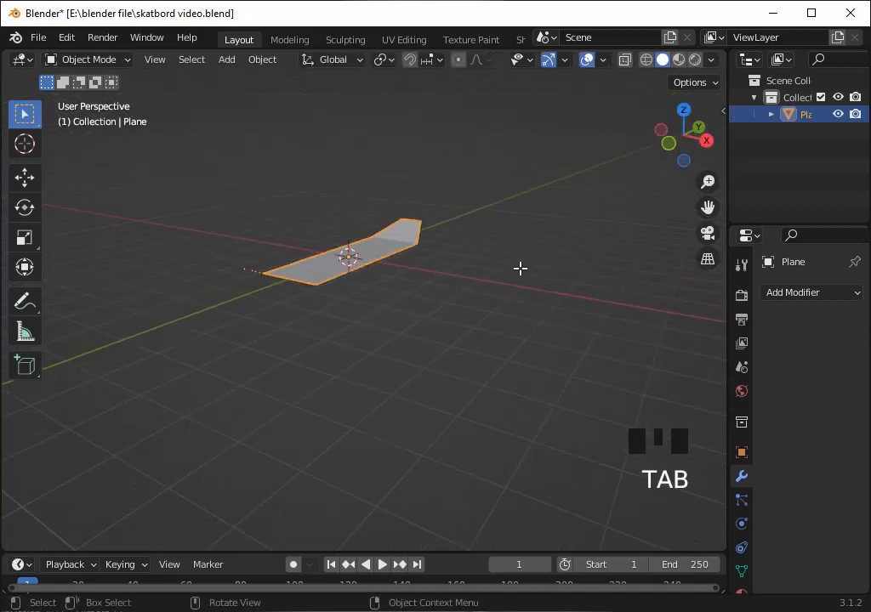
# Scale the whole deck object up uniformly
pyautogui.press('s')
pyautogui.click(513, 306)
pyautogui.moveTo(683, 136); pyautogui.dragTo(613, 234)
pyautogui.click(684, 114)
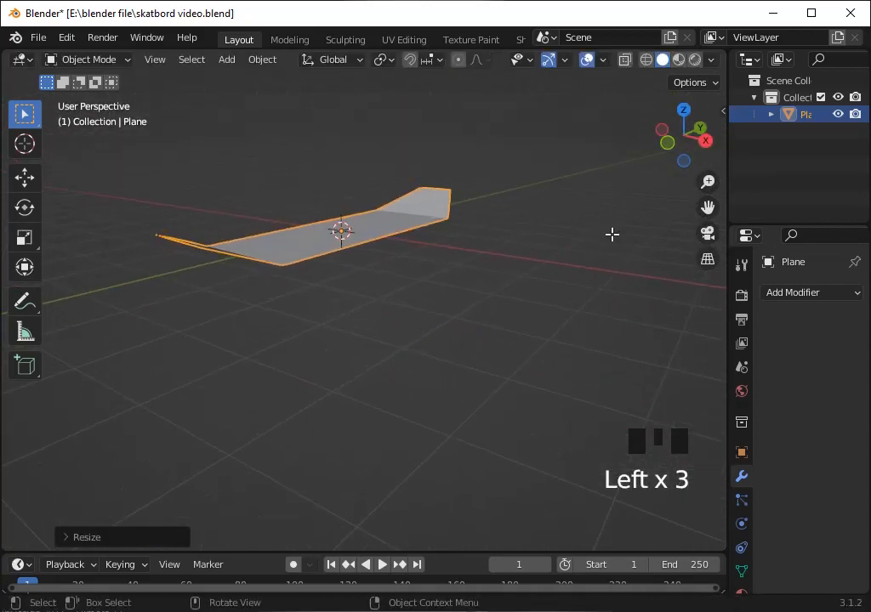
pyautogui.moveTo(715, 211); pyautogui.dragTo(558, 278)
pyautogui.scroll(2, 427, 389)
pyautogui.scroll(-1, 417, 321)
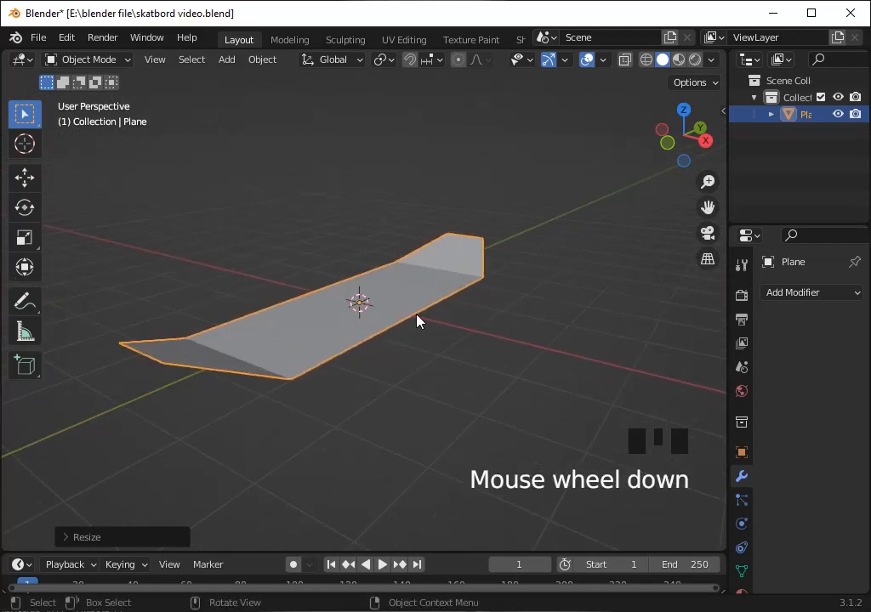
# Add a level 3 Subdivision Surface modifier to the deck and insert two evenly spaced loop cuts across its middle section
pyautogui.hotkey('ctrl', '3')
pyautogui.press('Tab')
pyautogui.hotkey('ctrl', 'r')
pyautogui.scroll(1, 428, 342)
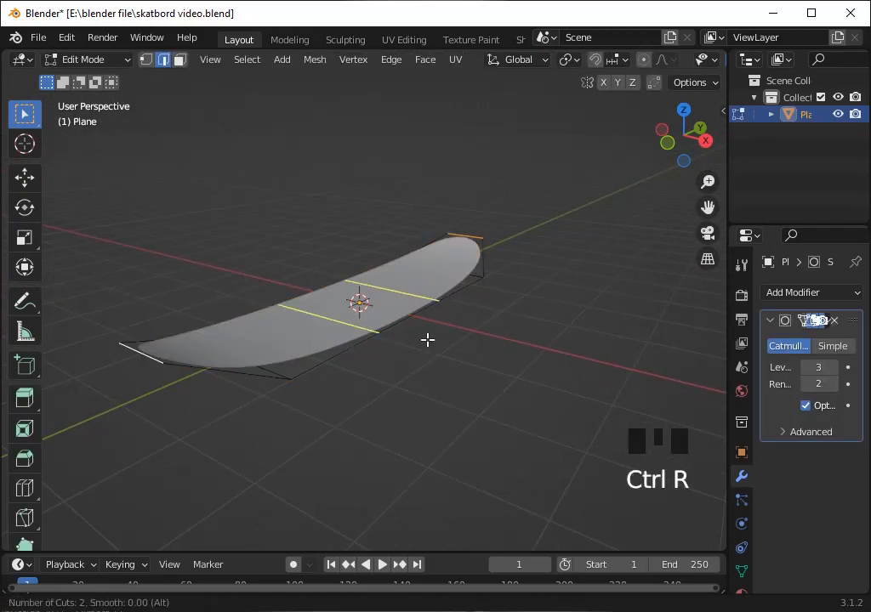
pyautogui.click(427, 341)
pyautogui.rightClick(427, 341)
# Spread the two loop cuts apart along Y by a factor of about 2.8 and shade the deck smooth
pyautogui.press('s')
pyautogui.press('y')
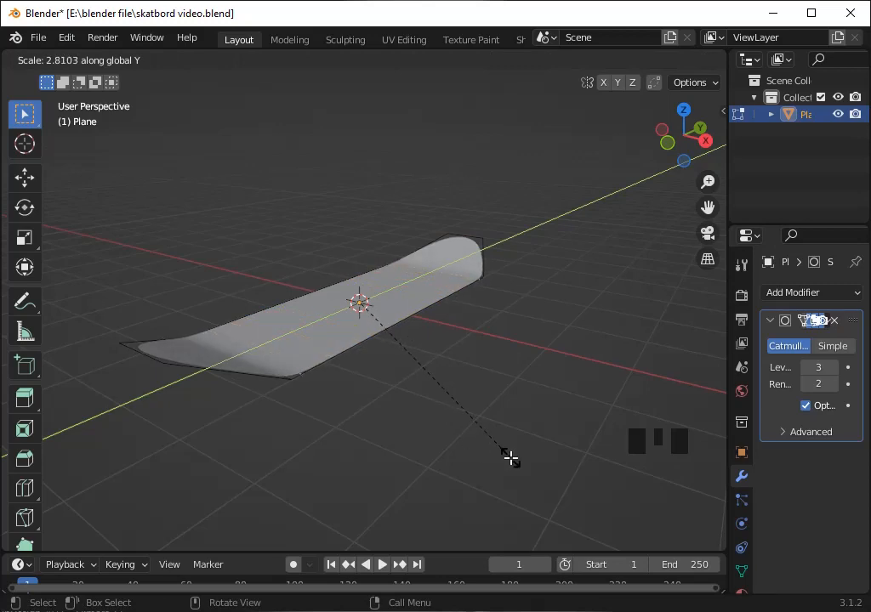
pyautogui.click(510, 458)
pyautogui.press('Tab')
pyautogui.rightClick(434, 274)
pyautogui.click(434, 275)
# Extrude all of the deck's faces slightly upward along Z to give the board thickness
pyautogui.moveTo(676, 138); pyautogui.dragTo(646, 134)
pyautogui.press('Tab')
pyautogui.scroll(-2, 579, 221)
pyautogui.moveTo(704, 209); pyautogui.dragTo(722, 206)
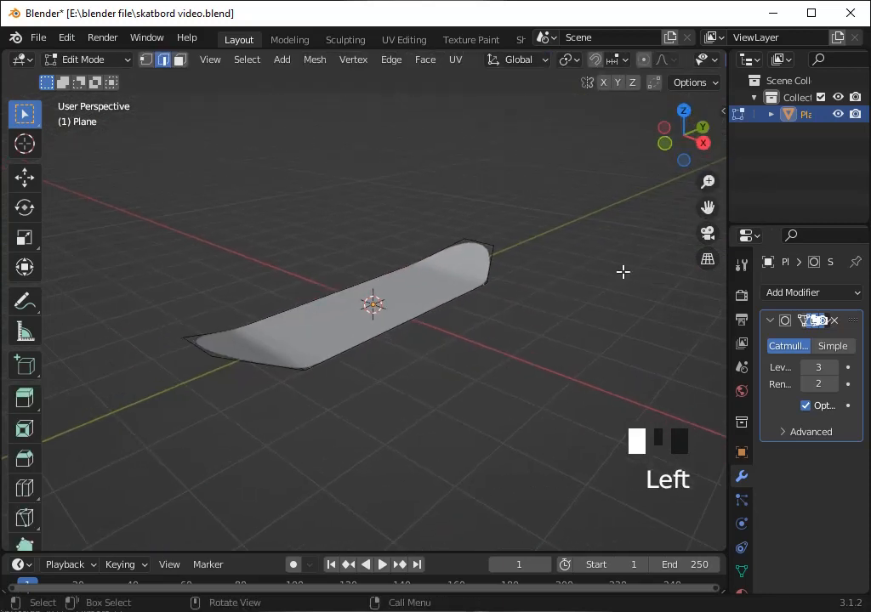
pyautogui.press('a')
pyautogui.press('e')
pyautogui.press('z')
pyautogui.click(656, 243)
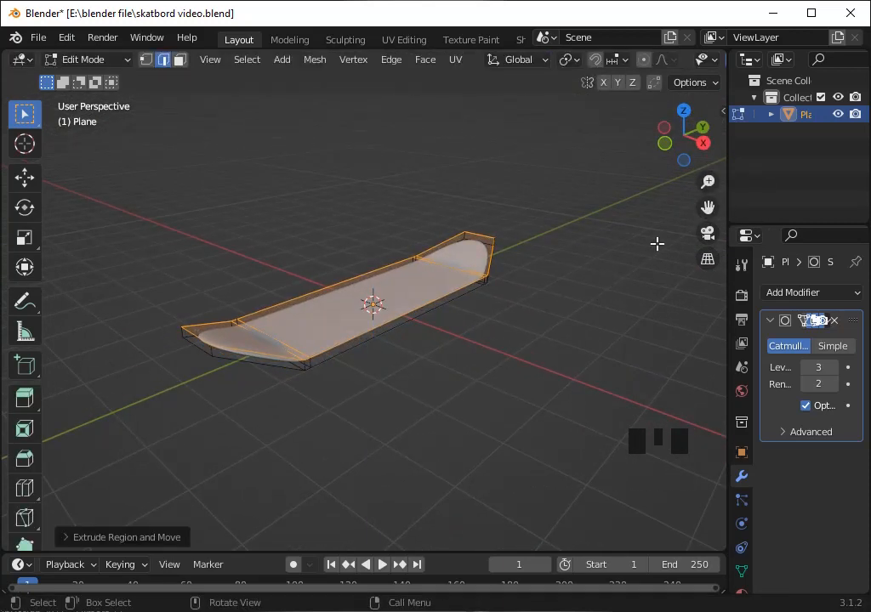
# Add two loop cuts around the deck's thickness, one near its bottom edge and one near its top edge
pyautogui.moveTo(699, 171); pyautogui.dragTo(649, 166)
pyautogui.scroll(2, 652, 192)
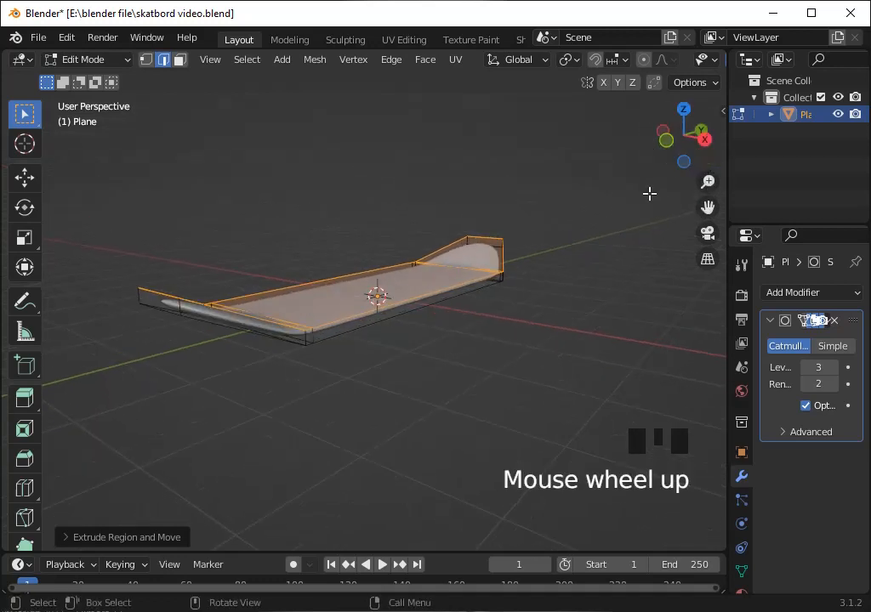
pyautogui.hotkey('ctrl', 'r')
pyautogui.click(299, 347)
pyautogui.click(299, 347)
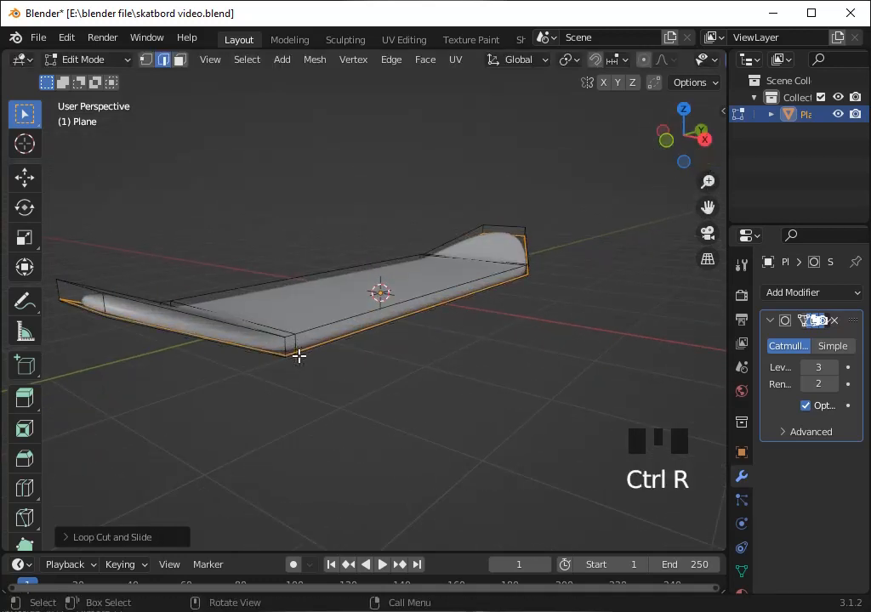
pyautogui.hotkey('ctrl', 'r')
pyautogui.click(298, 343)
pyautogui.click(301, 336)
pyautogui.press('Tab')
pyautogui.rightClick(311, 338)
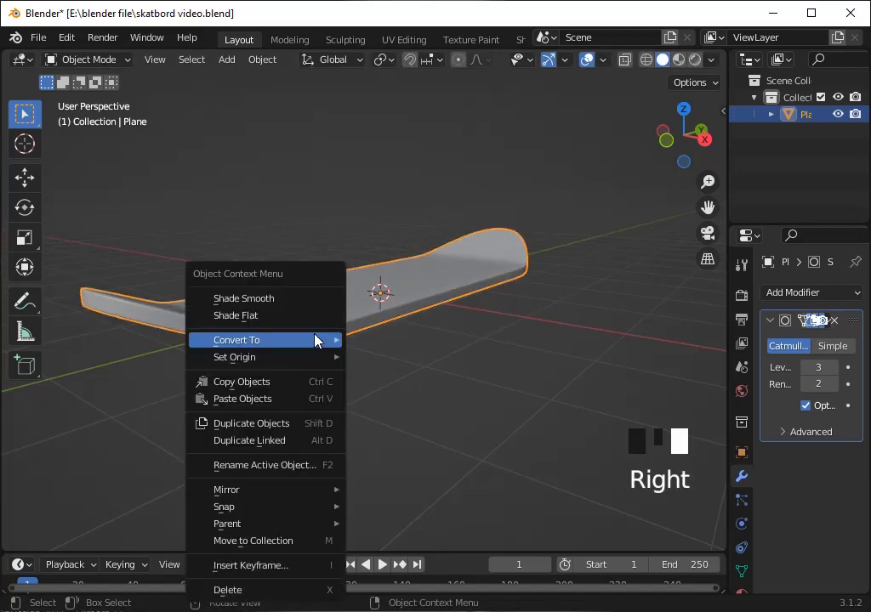
pyautogui.click(343, 316)
# From the bottom orthographic view, place the 3D cursor on the deck's centreline near one end and add a plane mesh there
pyautogui.scroll(-3, 366, 313)
pyautogui.moveTo(684, 137); pyautogui.dragTo(547, 108)
pyautogui.scroll(-2, 615, 201)
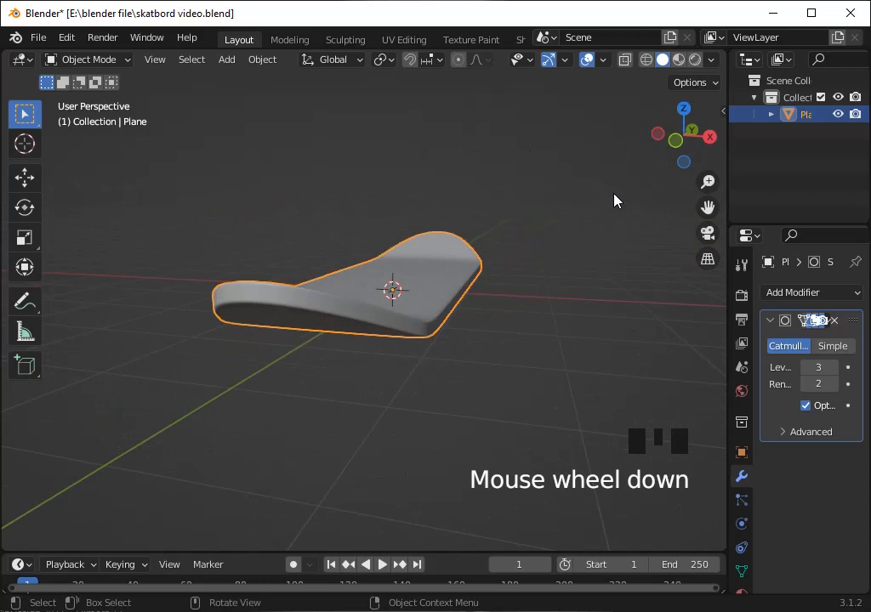
pyautogui.click(684, 162)
pyautogui.keyDown('shift'); pyautogui.rightClick(393, 177); pyautogui.keyUp('shift')
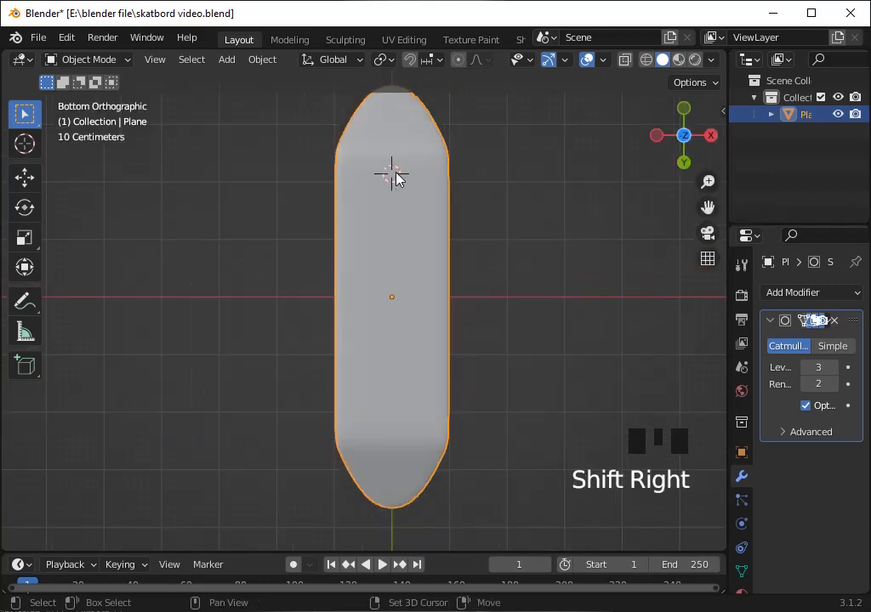
pyautogui.keyDown('shift'); pyautogui.rightClick(390, 170); pyautogui.keyUp('shift')
pyautogui.keyDown('shift'); pyautogui.rightClick(391, 168); pyautogui.keyUp('shift')
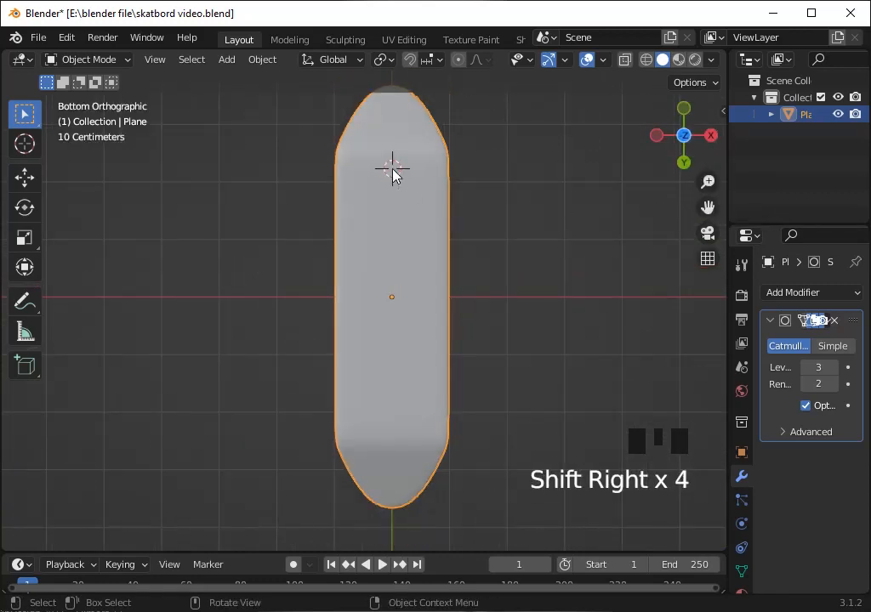
pyautogui.hotkey('shift', 'a')
pyautogui.moveTo(394, 173)
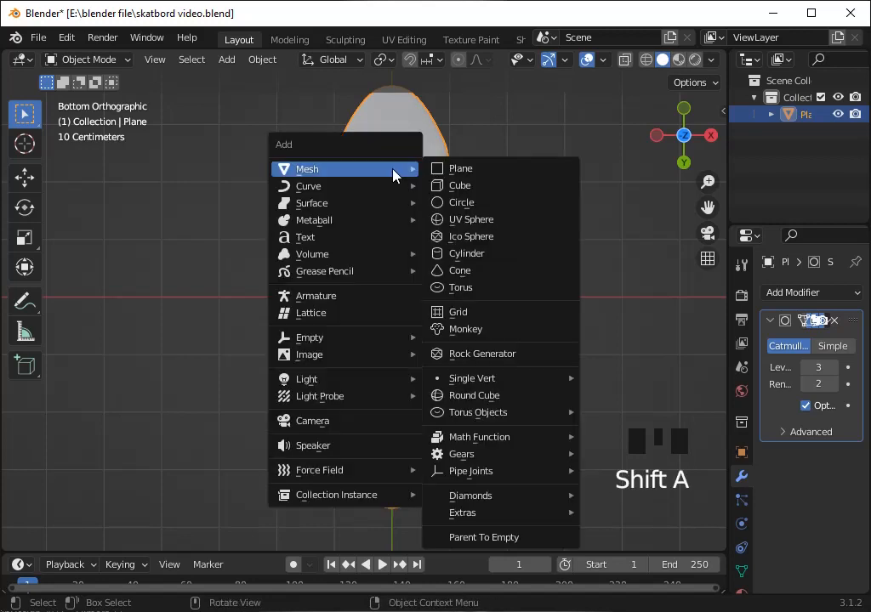
pyautogui.click(451, 174)
# Move the new plane along Y toward the deck's middle, then lower it along Z below the board
pyautogui.press('g')
pyautogui.press('y')
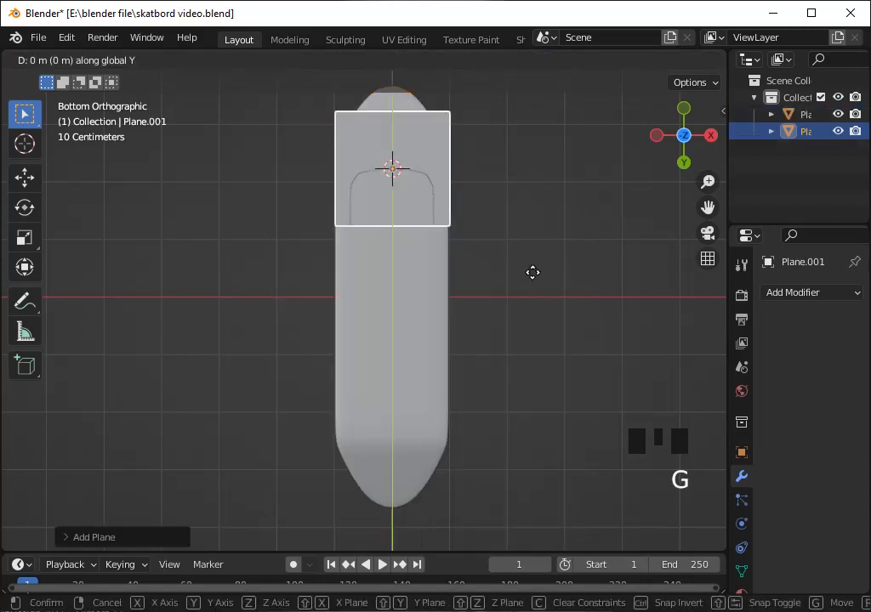
pyautogui.click(547, 317)
pyautogui.click(711, 137)
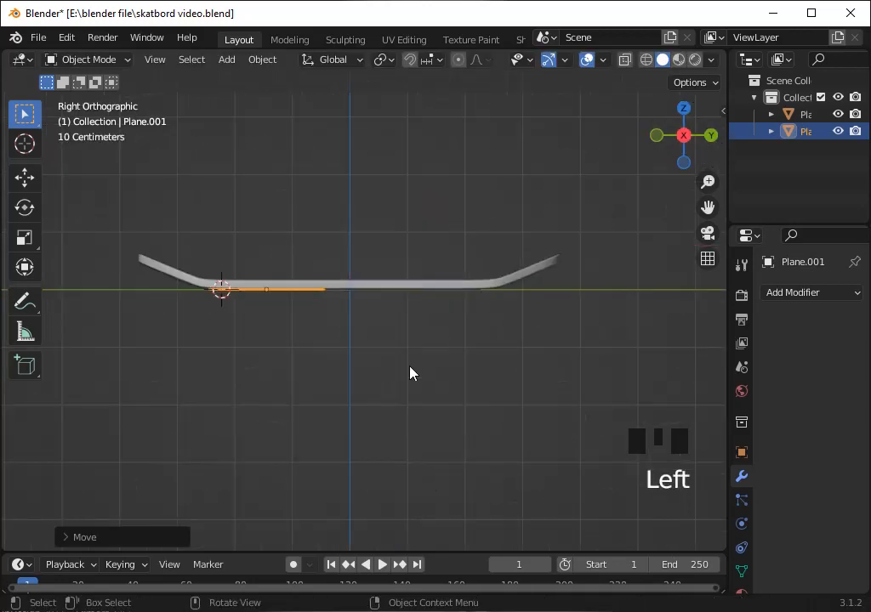
pyautogui.press('g')
pyautogui.press('z')
pyautogui.click(357, 342)
# Shrink the plane along X and Y to a small rectangle and move it along Y toward the nearby deck end
pyautogui.click(686, 166)
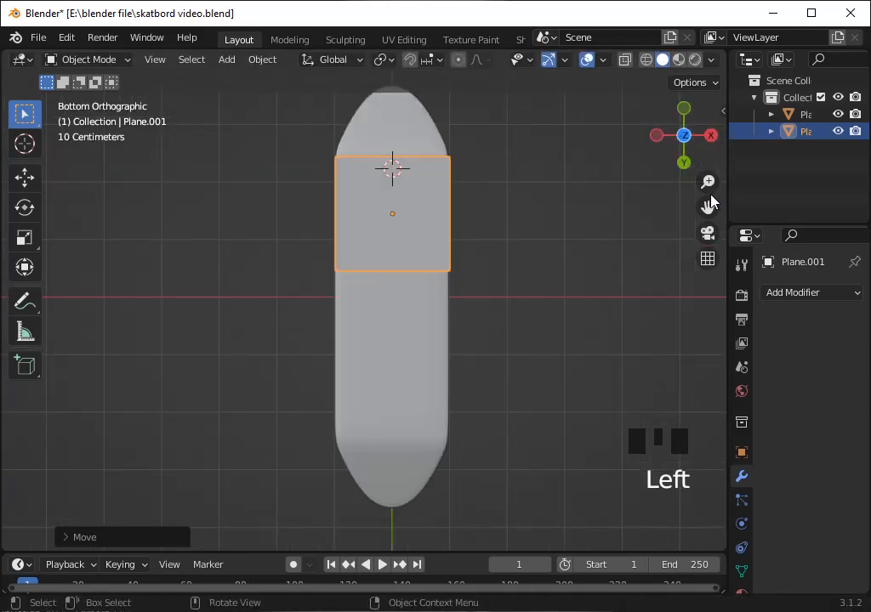
pyautogui.moveTo(708, 207); pyautogui.dragTo(686, 340)
pyautogui.scroll(2, 610, 293)
pyautogui.press('s')
pyautogui.press('x')
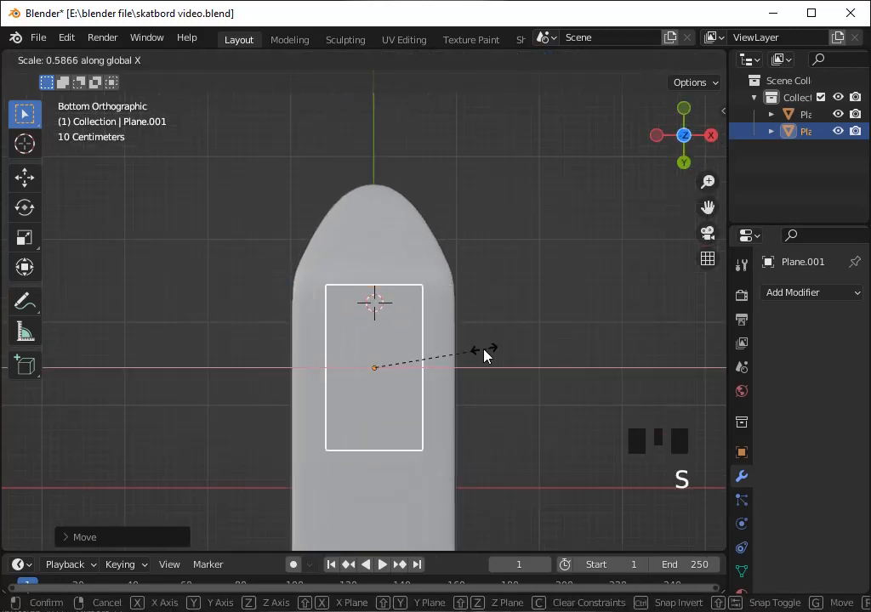
pyautogui.click(443, 353)
pyautogui.press('s')
pyautogui.press('y')
pyautogui.click(447, 369)
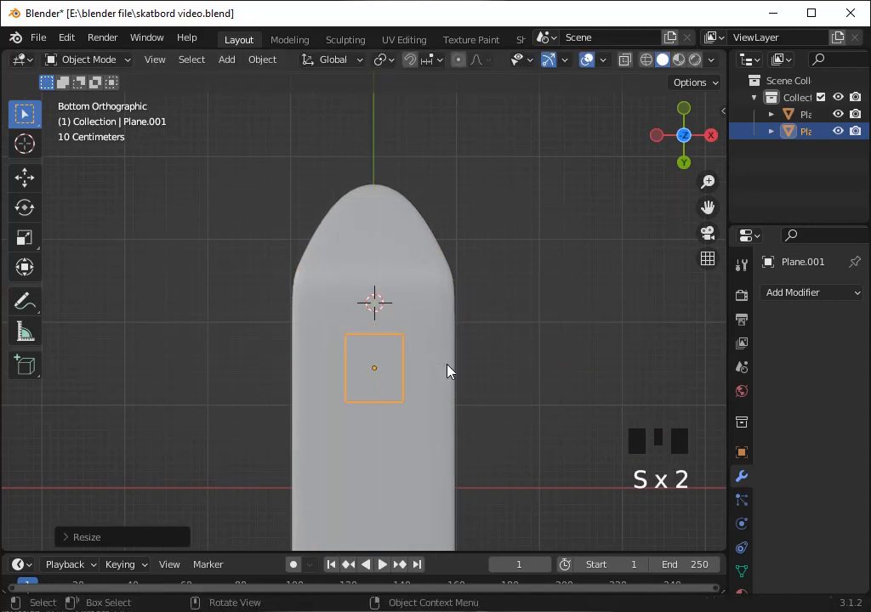
pyautogui.press('g')
pyautogui.press('y')
pyautogui.click(455, 321)
# Add a lengthwise centre loop cut to the plane and scale it up along Y to form an elongated hexagon
pyautogui.scroll(1, 375, 350)
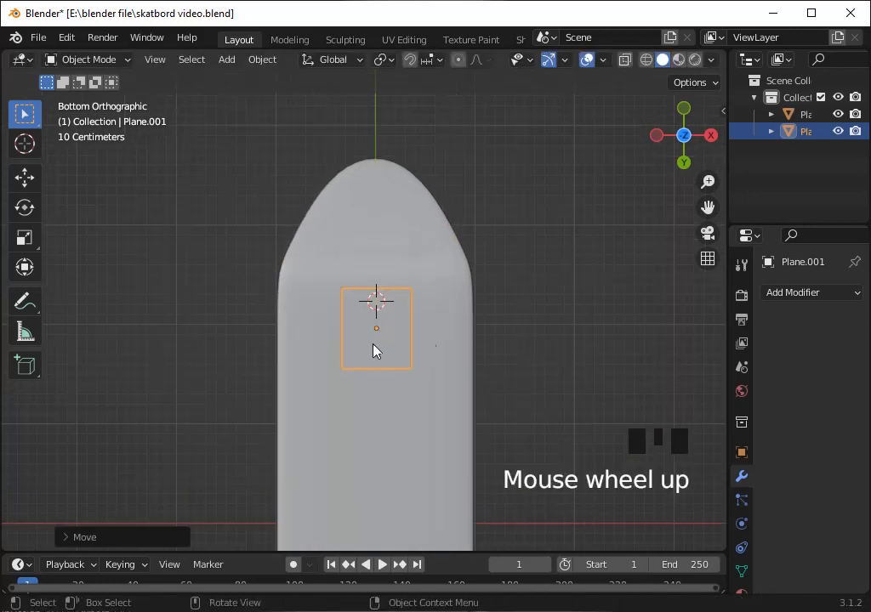
pyautogui.press('Tab')
pyautogui.hotkey('ctrl', 'r')
pyautogui.click(375, 341)
pyautogui.press('s')
pyautogui.press('y')
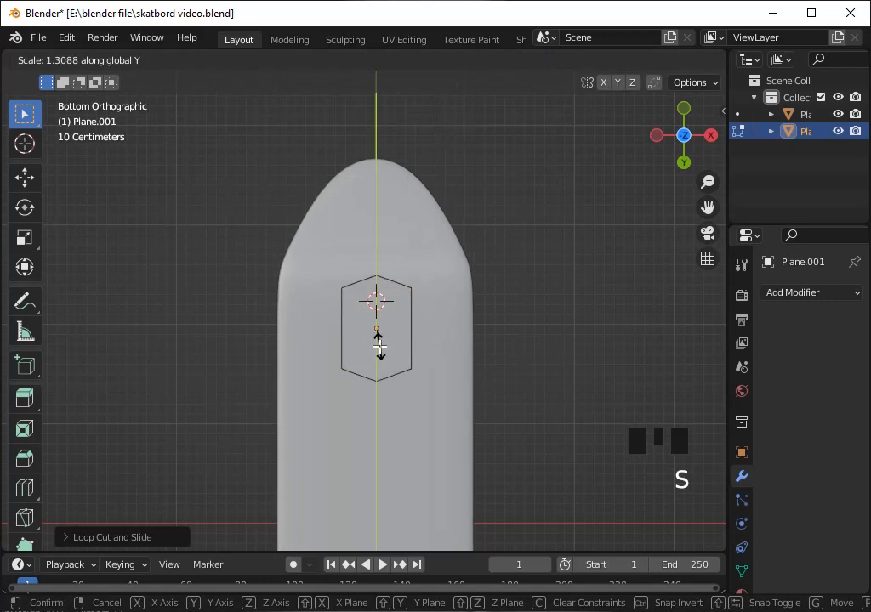
pyautogui.click(380, 355)
pyautogui.press('Tab')
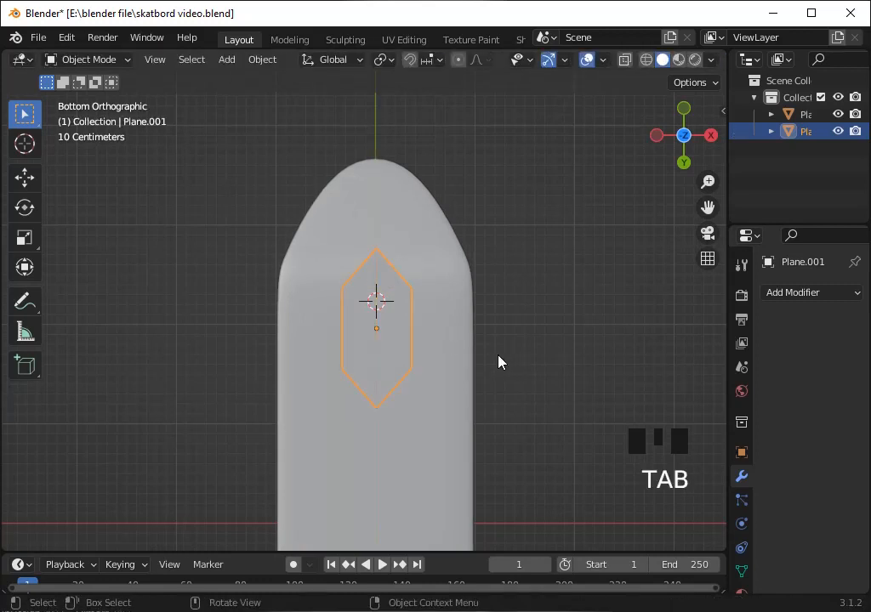
# Shorten the hexagon along Y, then move the three vertices facing the deck's middle along Y toward the hexagon's centre
pyautogui.press('s')
pyautogui.press('x')
pyautogui.press('y')
pyautogui.click(520, 347)
pyautogui.press('Tab')
pyautogui.press('1')
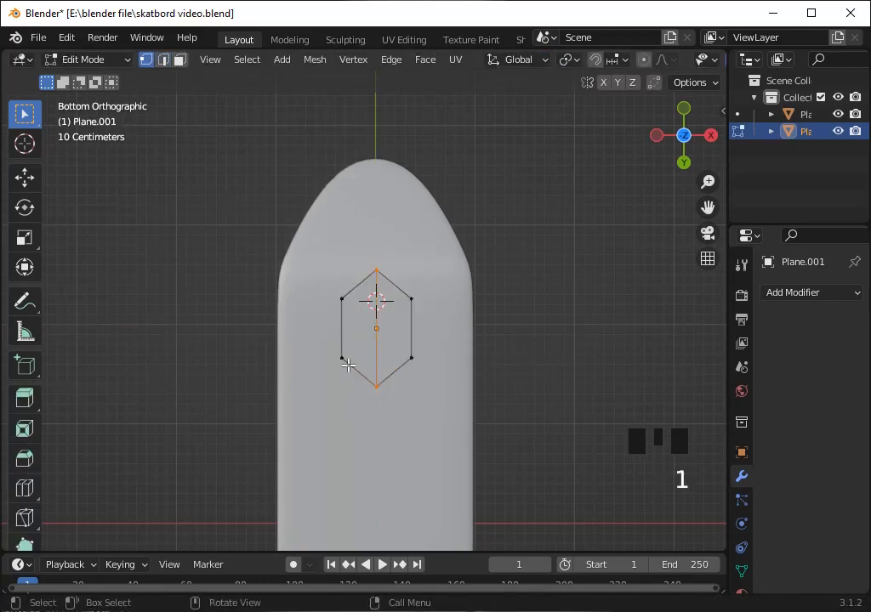
pyautogui.press('g')
pyautogui.press('y')
pyautogui.click(489, 399)
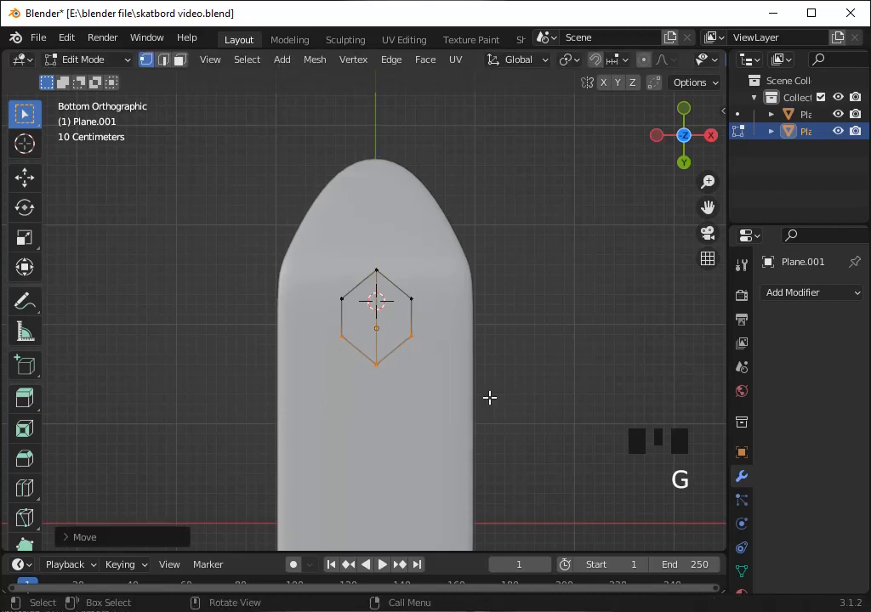
# Shift the hexagon slightly along Y toward the deck's middle and stretch its inner tip vertex along Y into a long point
pyautogui.press('Tab')
pyautogui.press('g')
pyautogui.press('y')
pyautogui.click(496, 379)
pyautogui.press('Tab')
pyautogui.click(385, 391)
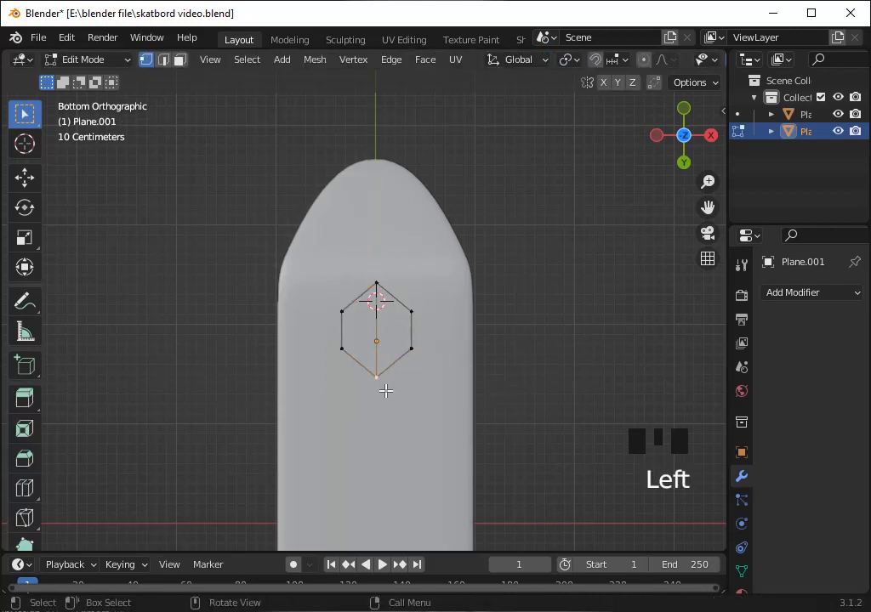
pyautogui.press('g')
pyautogui.press('y')
pyautogui.click(390, 446)
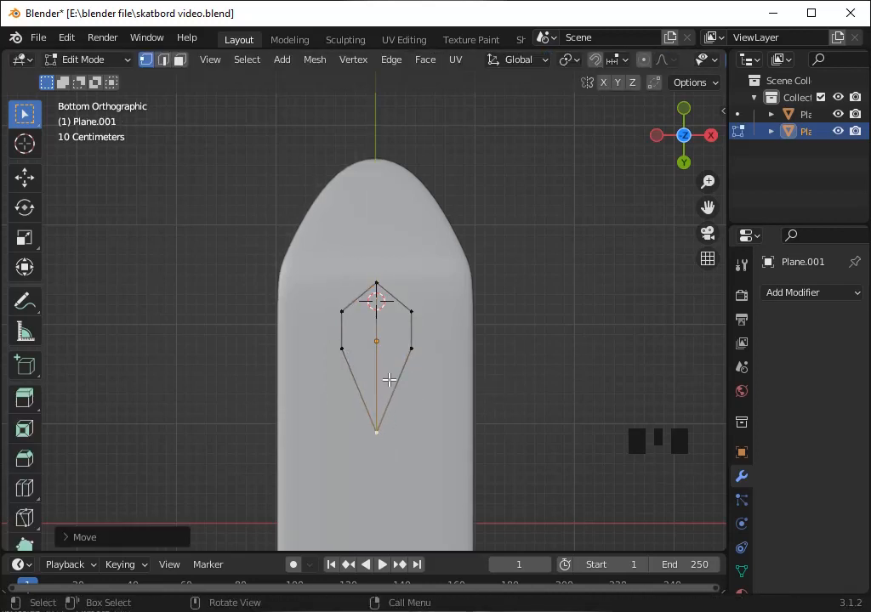
pyautogui.press('Tab')
pyautogui.scroll(2, 413, 385)
pyautogui.press('Tab')
pyautogui.hotkey('ctrl', 'r')
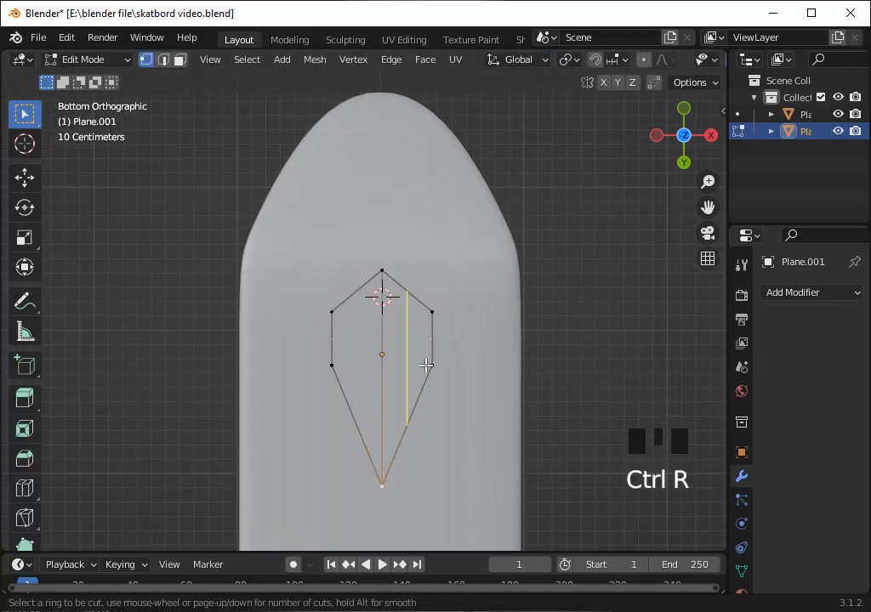
pyautogui.click(436, 355)
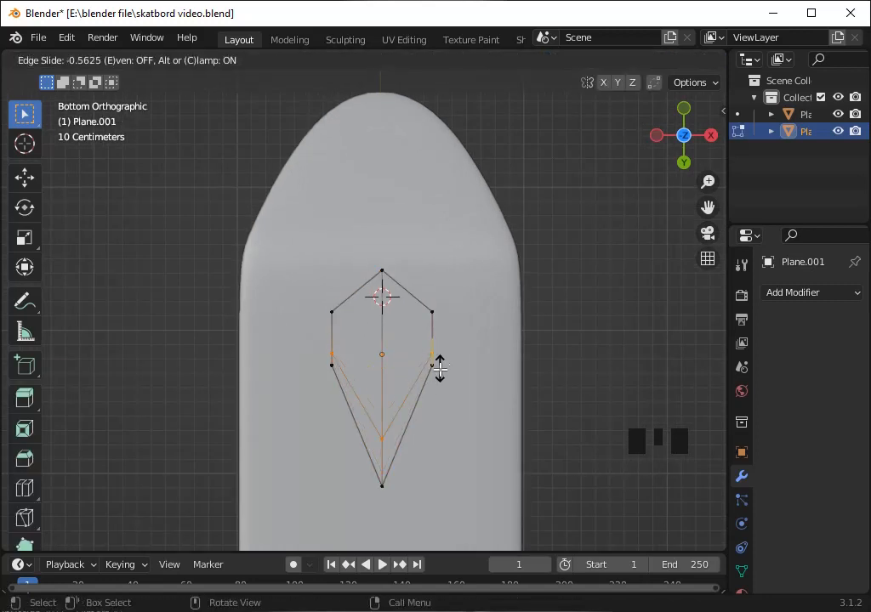
pyautogui.hotkey('ctrl', 'z')
# Add two loop cuts across the plate between its side corner vertices, the second between the first cut and the blunt end
pyautogui.hotkey('ctrl', 'r')
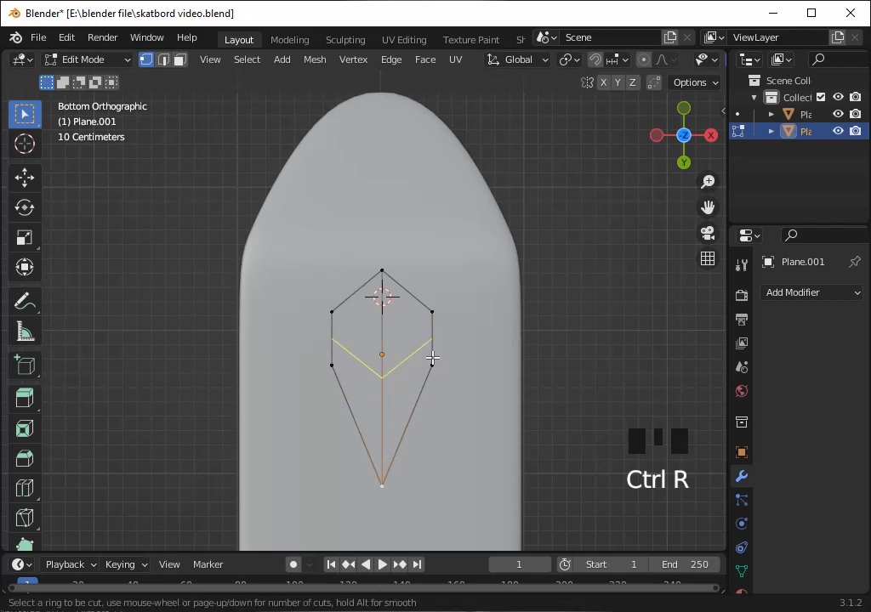
pyautogui.click(434, 354)
pyautogui.click(434, 353)
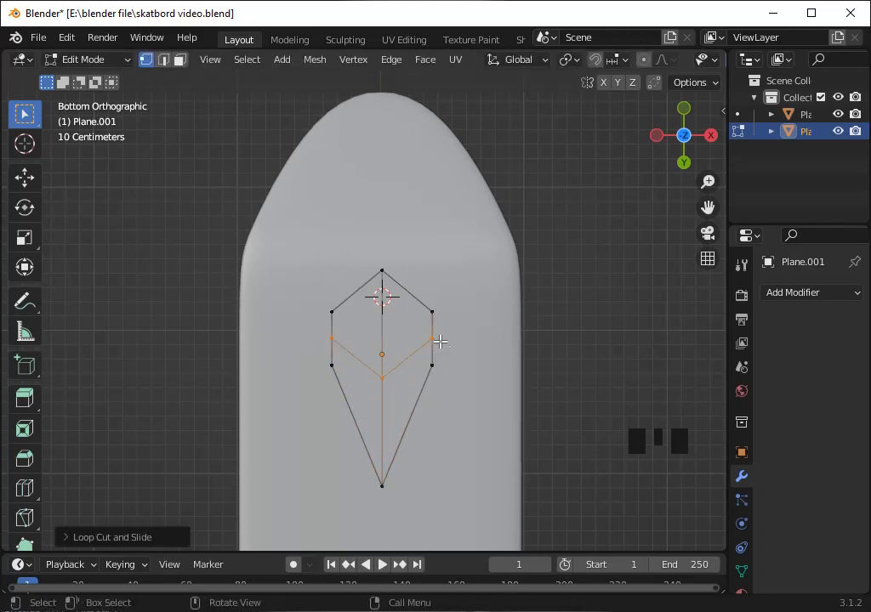
pyautogui.hotkey('ctrl', 'r')
pyautogui.click(439, 336)
pyautogui.click(439, 336)
# Move the first loop cut's outer vertices close to the corners beside the long point and merge the right-hand pair at their midpoint
pyautogui.doubleClick(424, 358)
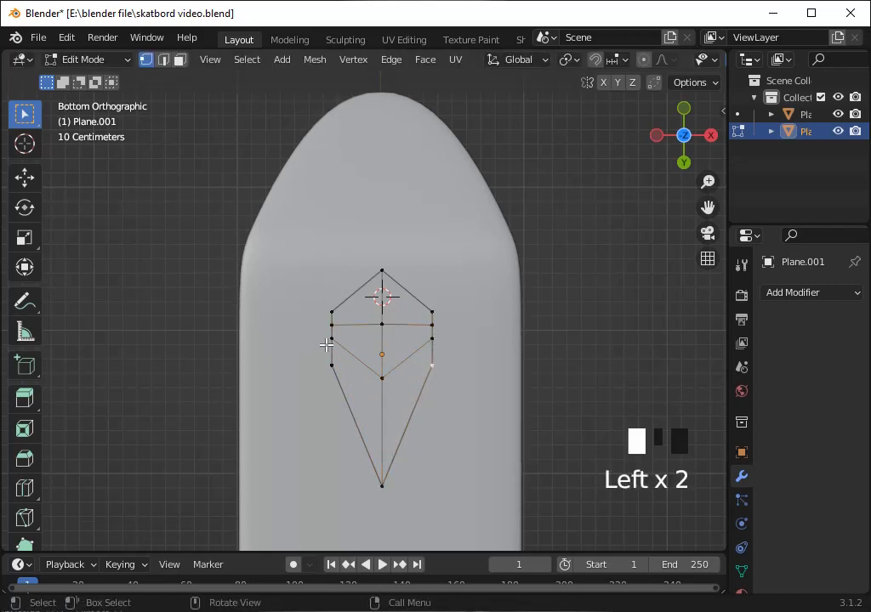
pyautogui.press('g')
pyautogui.click(439, 368)
pyautogui.click(435, 367)
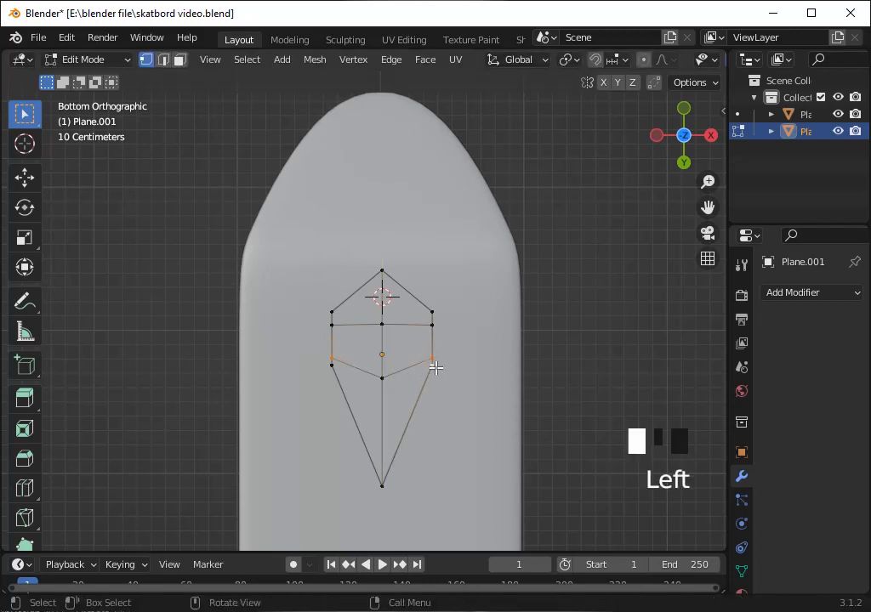
pyautogui.press('m')
pyautogui.click(431, 369)
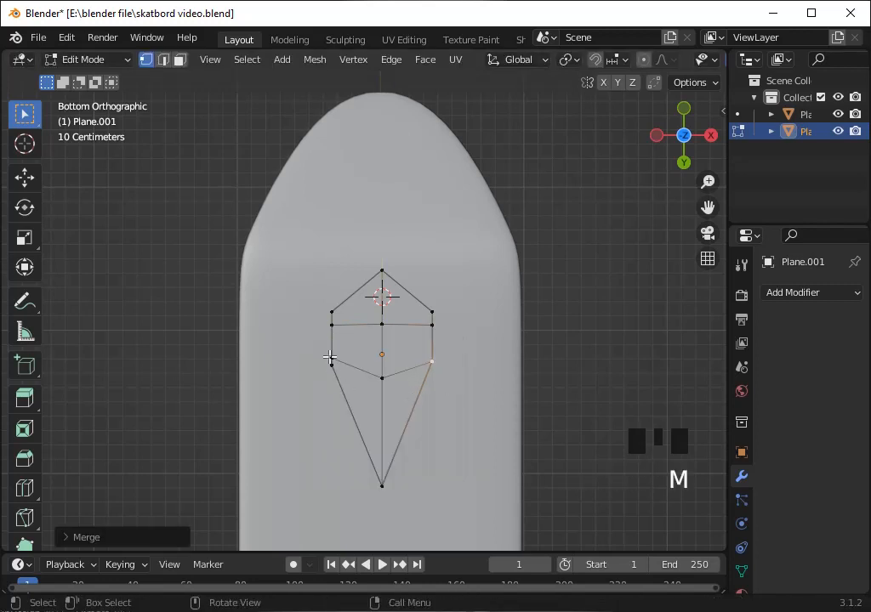
# Merge the left-hand pair of vertices beside the long point at their midpoint and move the centre vertex level with the outer two
pyautogui.keyDown('shift'); pyautogui.click(346, 365); pyautogui.keyUp('shift')
pyautogui.press('m')
pyautogui.click(349, 369)
pyautogui.press('g')
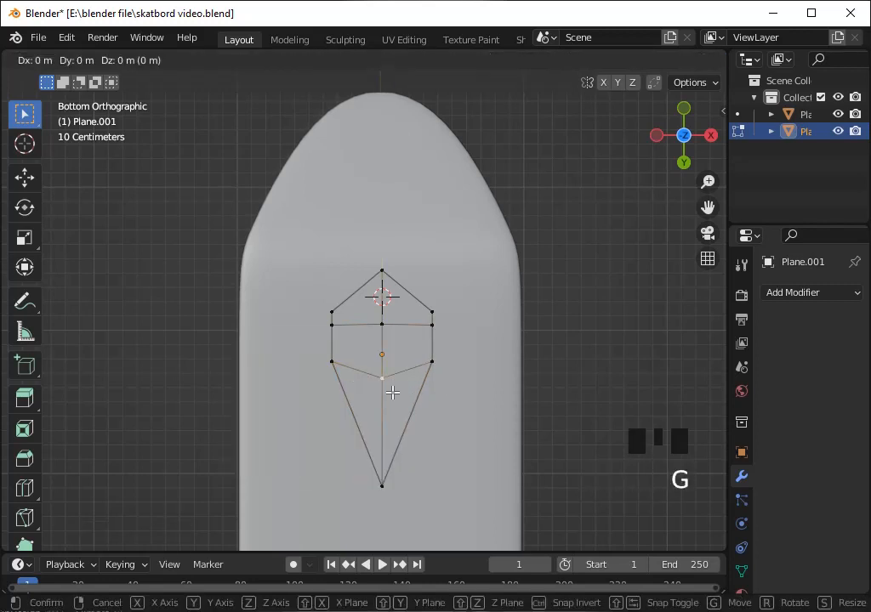
pyautogui.click(396, 376)
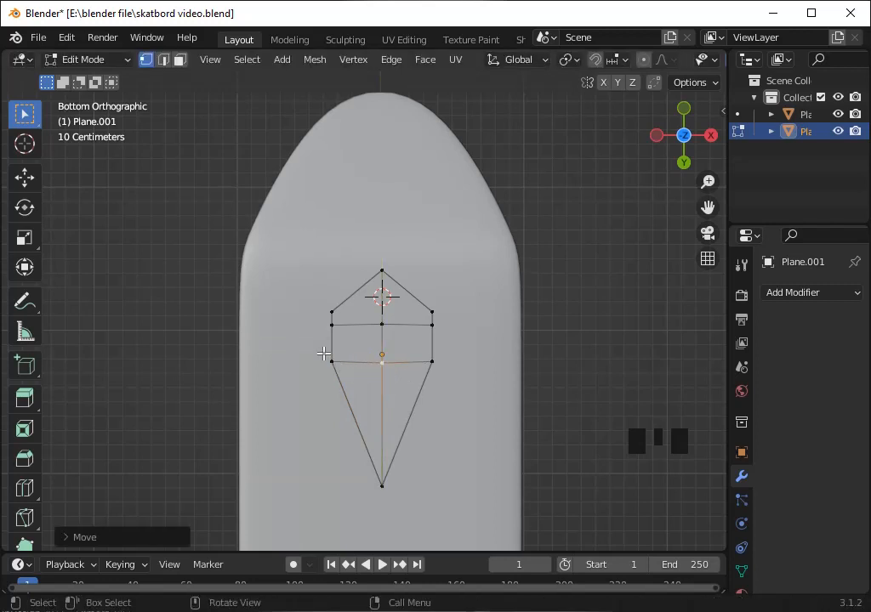
# Nudge the three-vertex row beside the long point slightly along Y toward the plate's blunt end
pyautogui.keyDown('shift'); pyautogui.click(467, 390); pyautogui.keyUp('shift')
pyautogui.press('g')
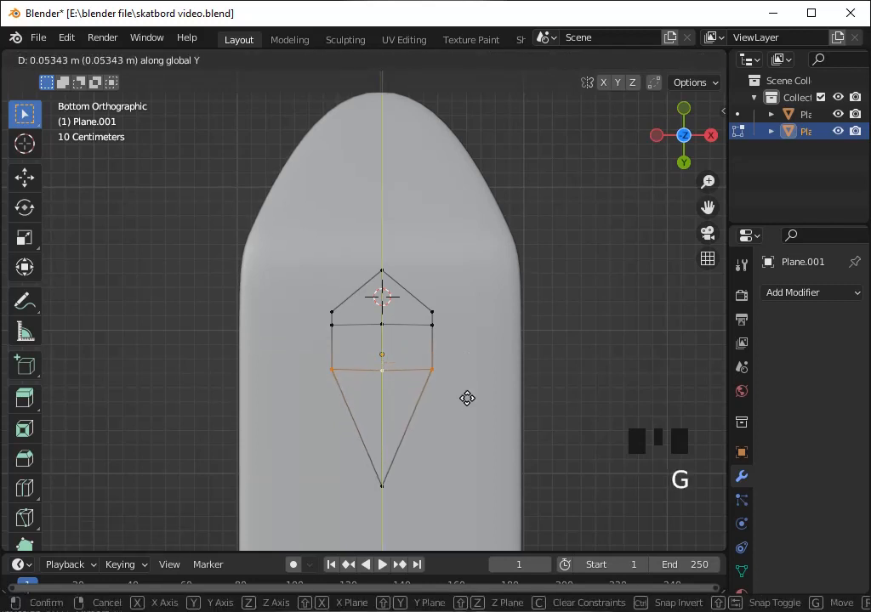
pyautogui.click(467, 393)
# Extrude the whole base plate downward along Z to give it a thin thickness
pyautogui.press('Tab')
pyautogui.click(711, 135)
pyautogui.press('Tab')
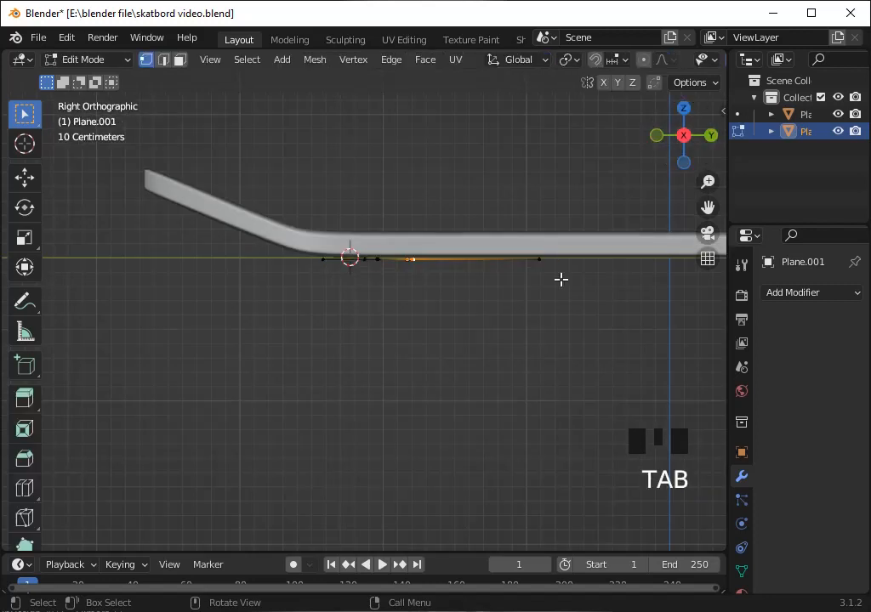
pyautogui.press('r')
pyautogui.click(541, 318)
pyautogui.press('e')
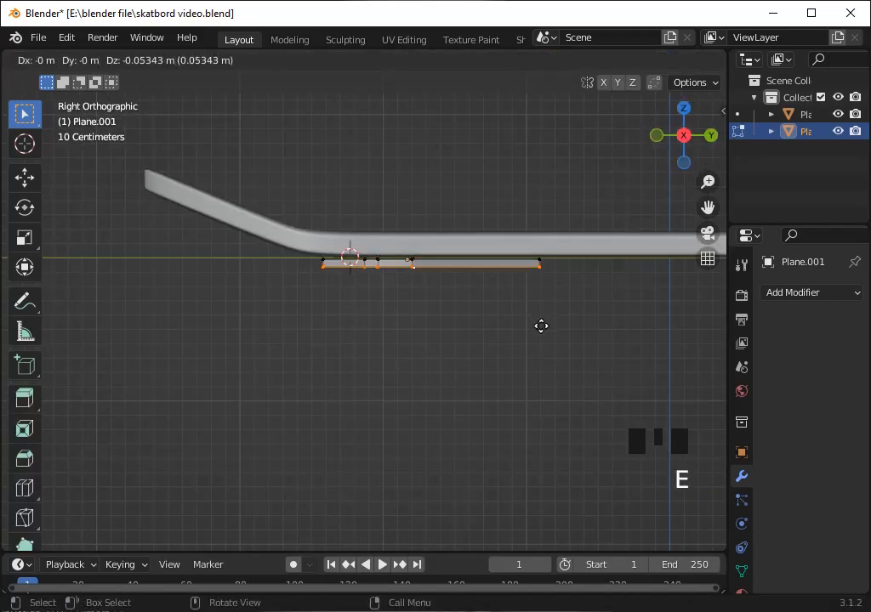
pyautogui.click(541, 324)
pyautogui.press('Tab')
# Raise the base plate slightly along Z until it sits against the deck's underside
pyautogui.scroll(2, 540, 320)
pyautogui.press('g')
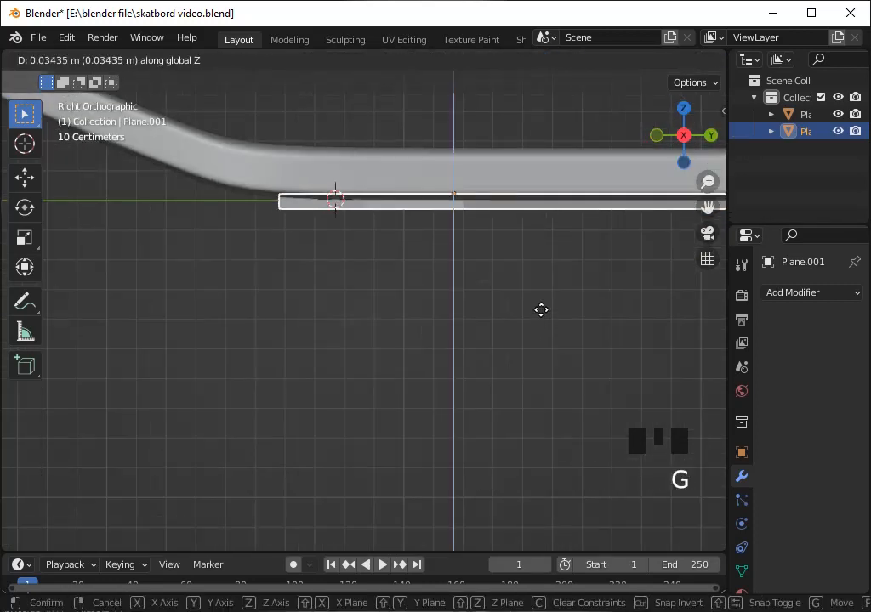
pyautogui.click(542, 315)
pyautogui.scroll(-1, 542, 315)
# Shorten the plate by moving the long point's vertices and the blunt tip's vertices inward along Y
pyautogui.press('Tab')
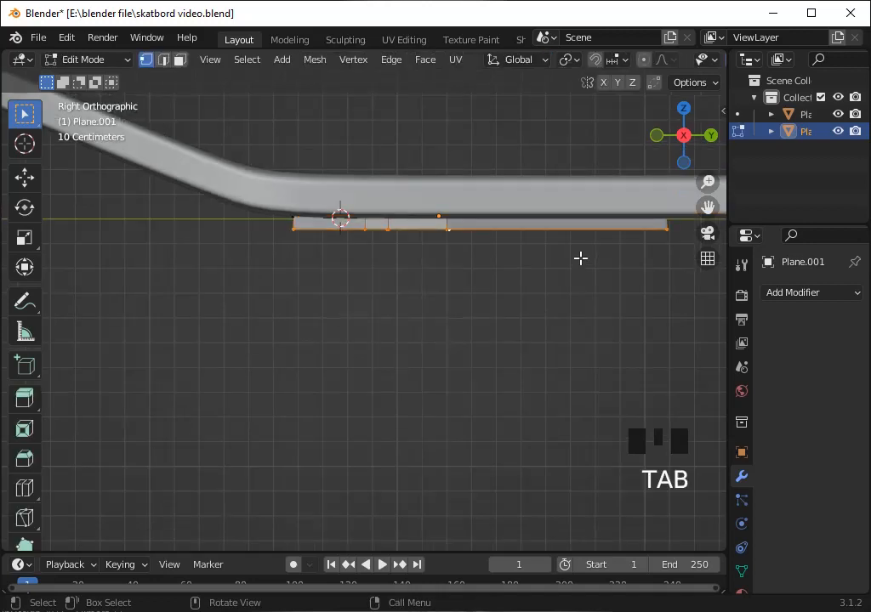
pyautogui.hotkey('shift', 'z')
pyautogui.moveTo(609, 170); pyautogui.dragTo(678, 289)
pyautogui.press('g')
pyautogui.click(626, 291)
pyautogui.moveTo(258, 191); pyautogui.dragTo(311, 250)
pyautogui.press('g')
pyautogui.click(323, 255)
pyautogui.press('Tab')
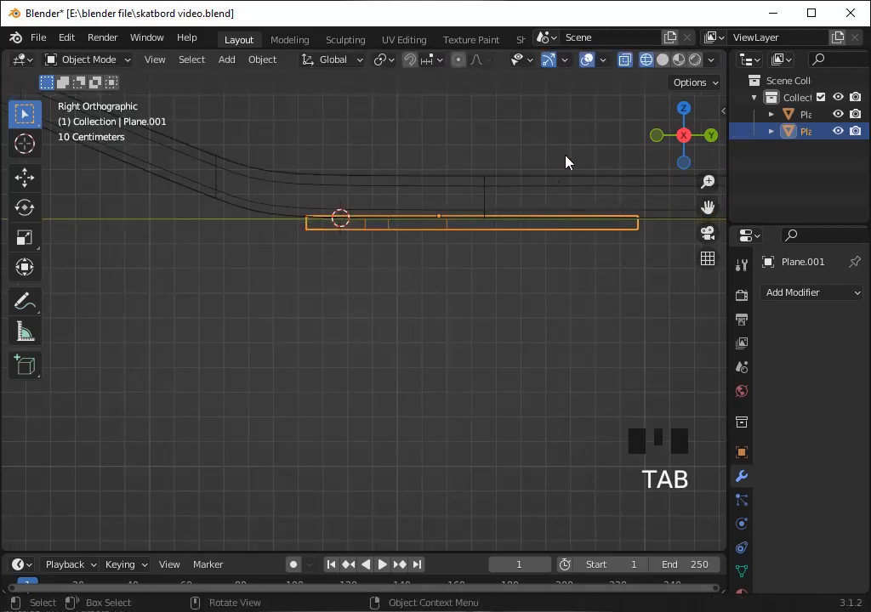
# Scale the base plate slightly narrower along X
pyautogui.moveTo(676, 140); pyautogui.dragTo(689, 159)
pyautogui.scroll(-11, 635, 194)
pyautogui.scroll(8, 639, 204)
pyautogui.press('Tab')
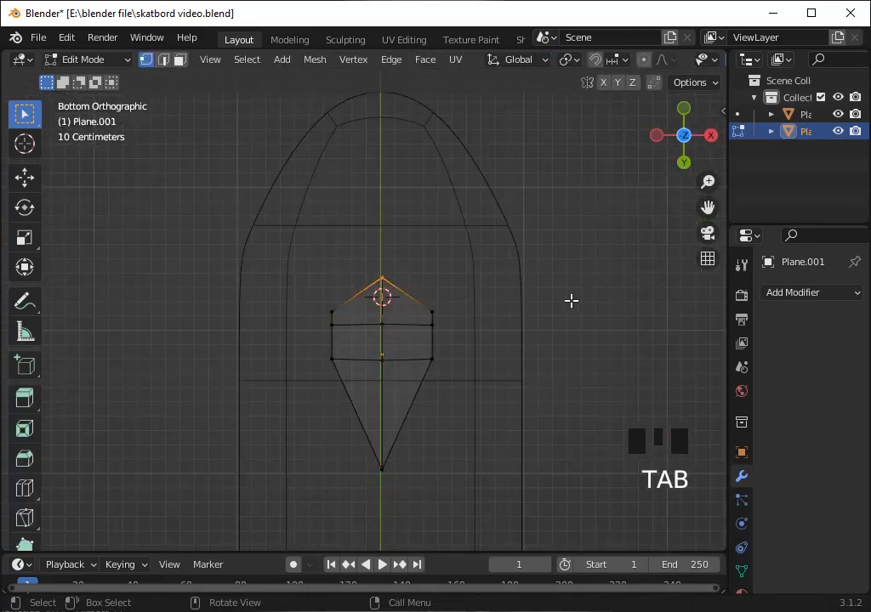
pyautogui.press('Tab')
pyautogui.press('s')
pyautogui.press('x')
pyautogui.click(551, 320)
# Extrude the two underside faces between the plate's loop cuts downward into a rectangular post
pyautogui.hotkey('shift', 'z')
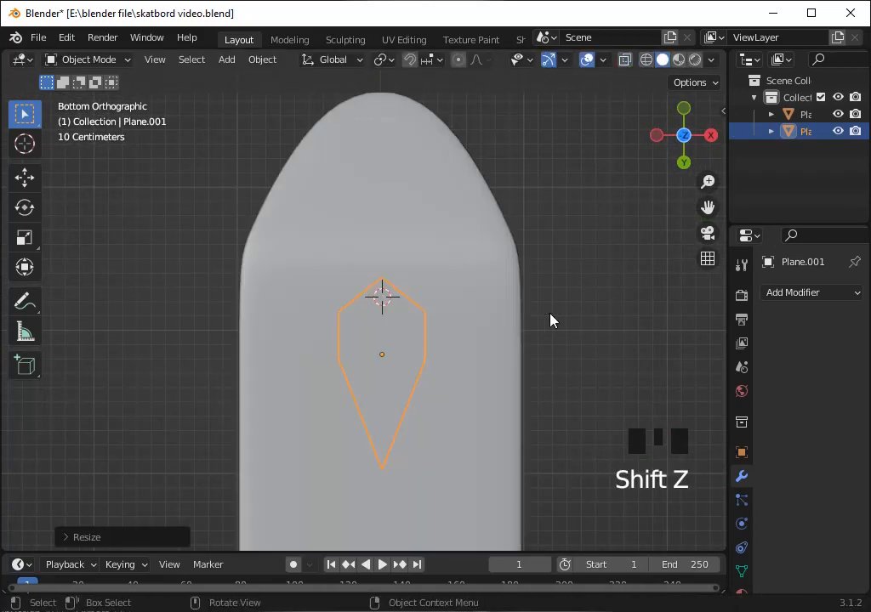
pyautogui.press('Tab')
pyautogui.click(417, 340)
pyautogui.keyDown('shift'); pyautogui.click(359, 342); pyautogui.keyUp('shift')
pyautogui.click(707, 134)
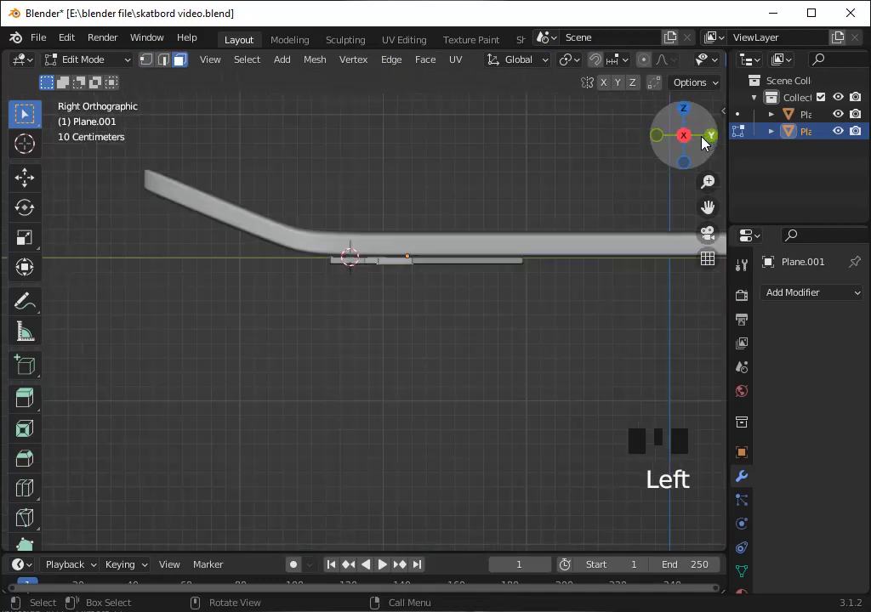
pyautogui.press('e')
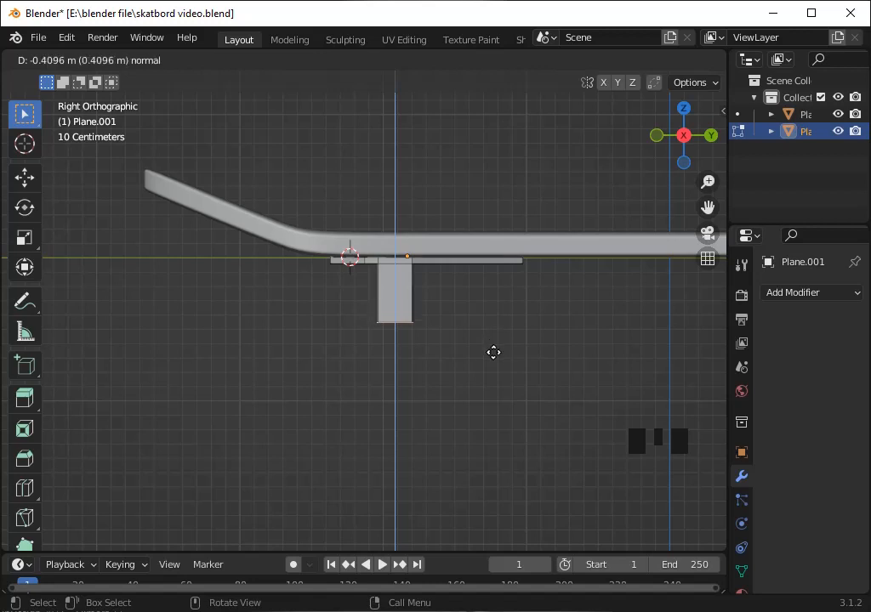
pyautogui.click(496, 360)
pyautogui.scroll(2, 646, 181)
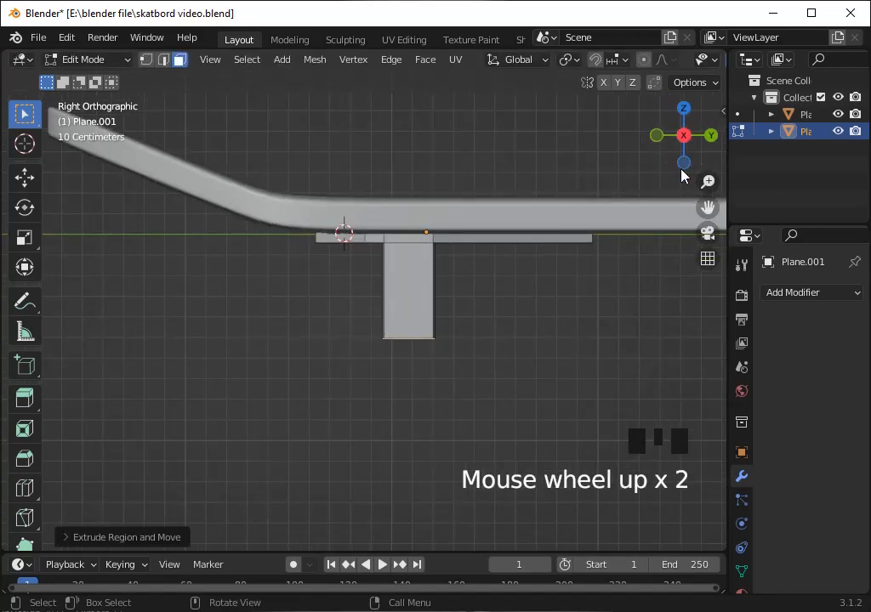
pyautogui.click(683, 164)
pyautogui.scroll(4, 548, 312)
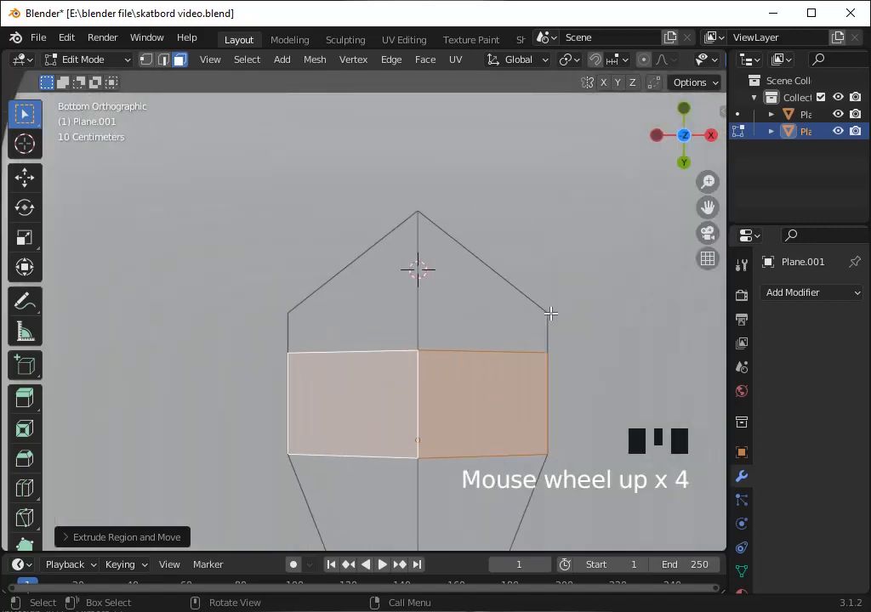
pyautogui.scroll(-8, 551, 315)
# Add a mesh cylinder at the post and rotate it 90° about Y
pyautogui.press('Tab')
pyautogui.scroll(2, 552, 319)
pyautogui.click(710, 135)
pyautogui.hotkey('shift', 'a')
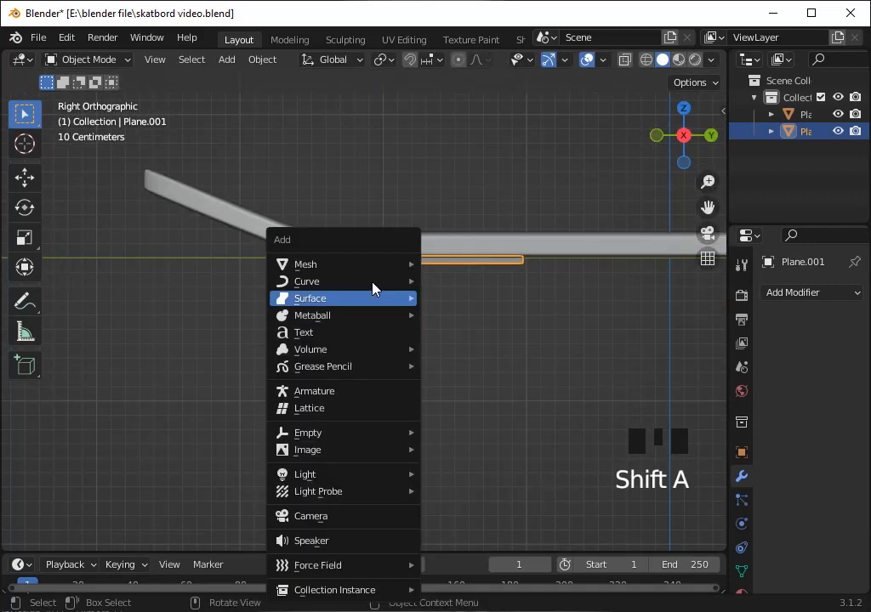
pyautogui.moveTo(365, 265)
pyautogui.click(442, 349)
pyautogui.write('ry')
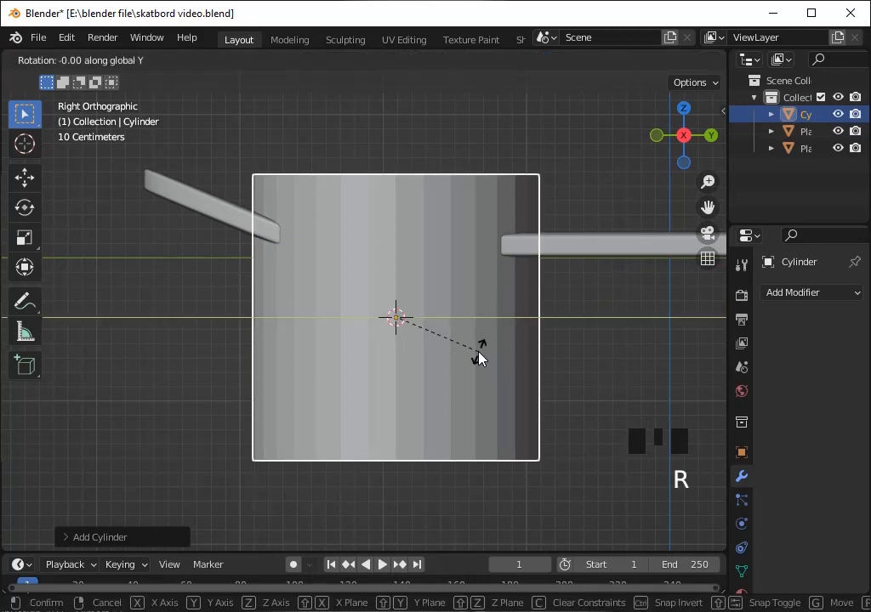
pyautogui.write('90')
pyautogui.press('Return')
# Scale the cylinder down to less than the post's width and centre it across the post's lower end
pyautogui.click(656, 135)
pyautogui.scroll(-2, 557, 271)
pyautogui.hotkey('alt', 'z')
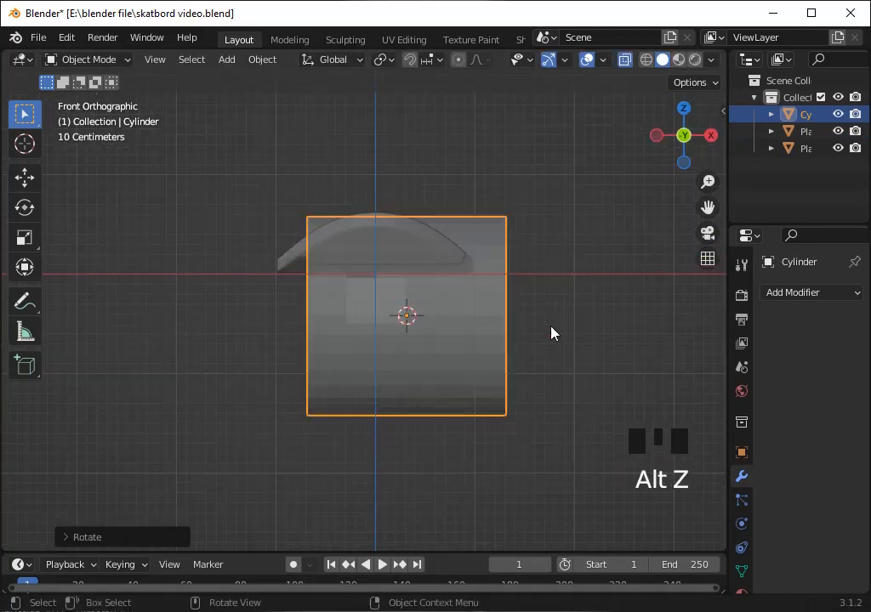
pyautogui.press('g')
pyautogui.click(520, 354)
pyautogui.press('s')
pyautogui.click(446, 315)
pyautogui.scroll(4, 493, 336)
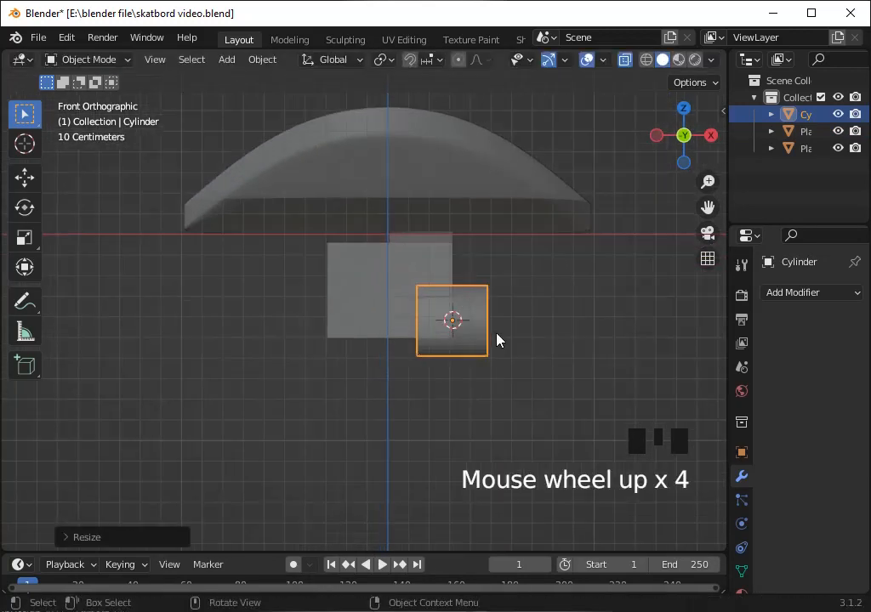
pyautogui.press('g')
pyautogui.click(423, 330)
# Lengthen the post by moving its bottom faces down along Z by about 0.14 m
pyautogui.click(459, 314)
pyautogui.scroll(-4, 450, 325)
pyautogui.press('Tab')
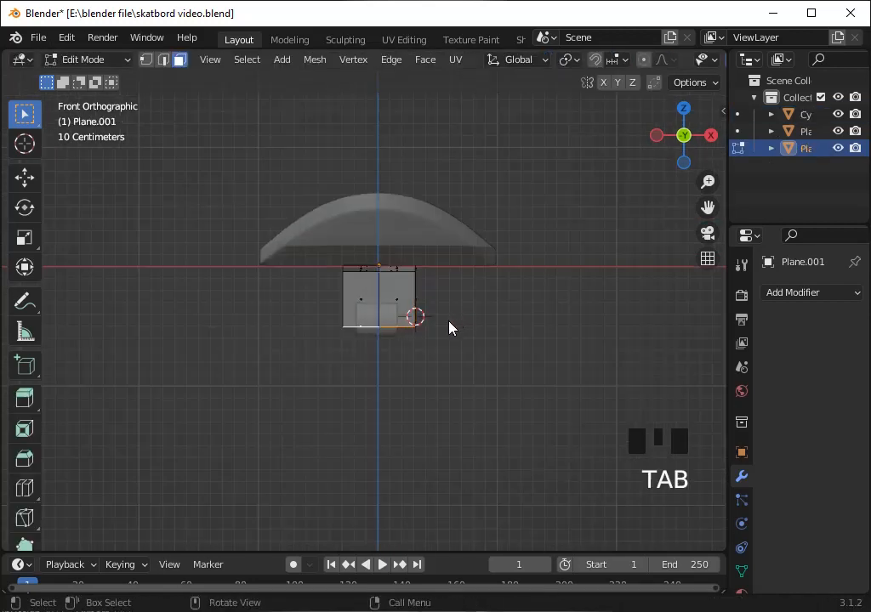
pyautogui.hotkey('shift', 'z')
pyautogui.press('g')
pyautogui.press('z')
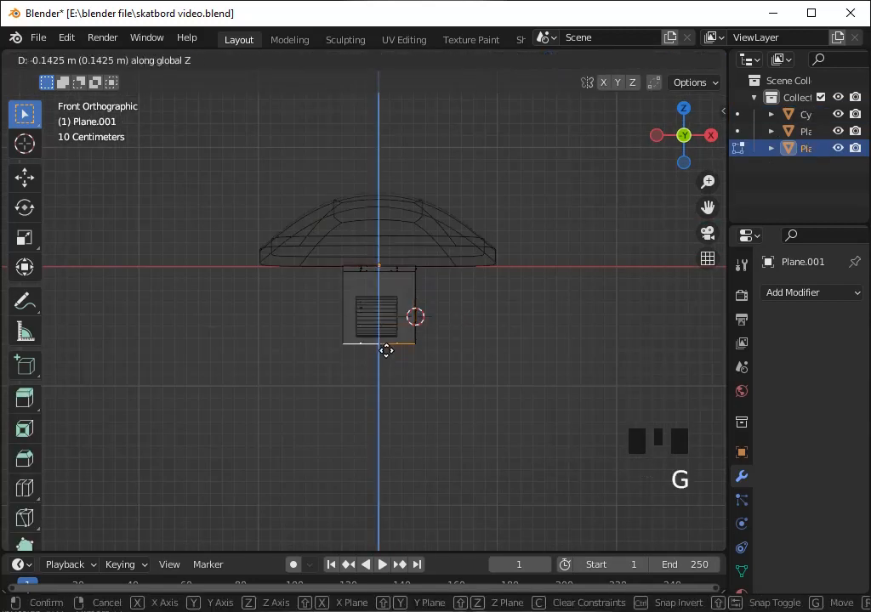
pyautogui.click(386, 351)
# Stretch the cylinder along X until it extends slightly past both sides of the post
pyautogui.press('Tab')
pyautogui.click(387, 325)
pyautogui.press('s')
pyautogui.press('x')
pyautogui.click(672, 333)
pyautogui.scroll(2, 480, 331)
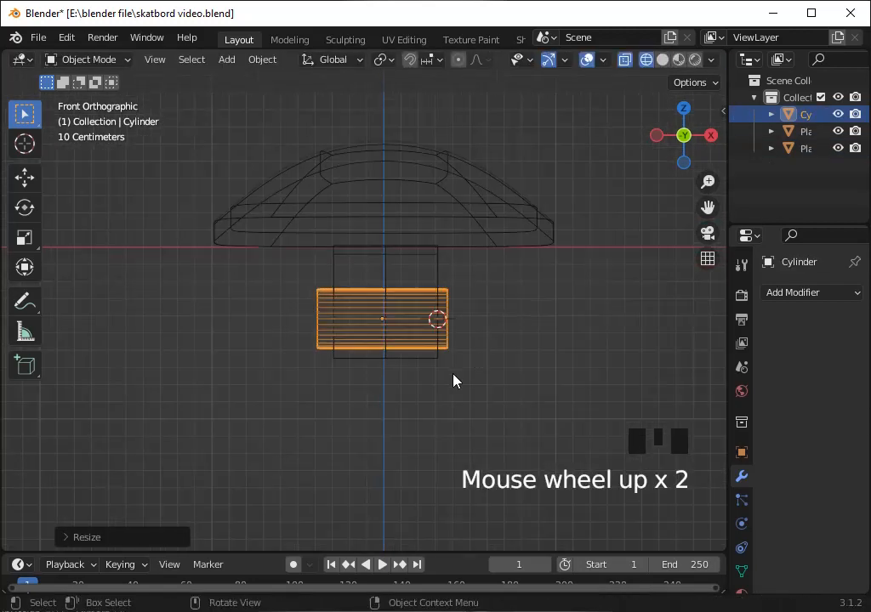
# Move the post's bottom faces about 0.15 m further down along Z
pyautogui.press('Tab')
pyautogui.press('Tab')
pyautogui.click(431, 361)
pyautogui.press('Tab')
pyautogui.press('g')
pyautogui.press('z')
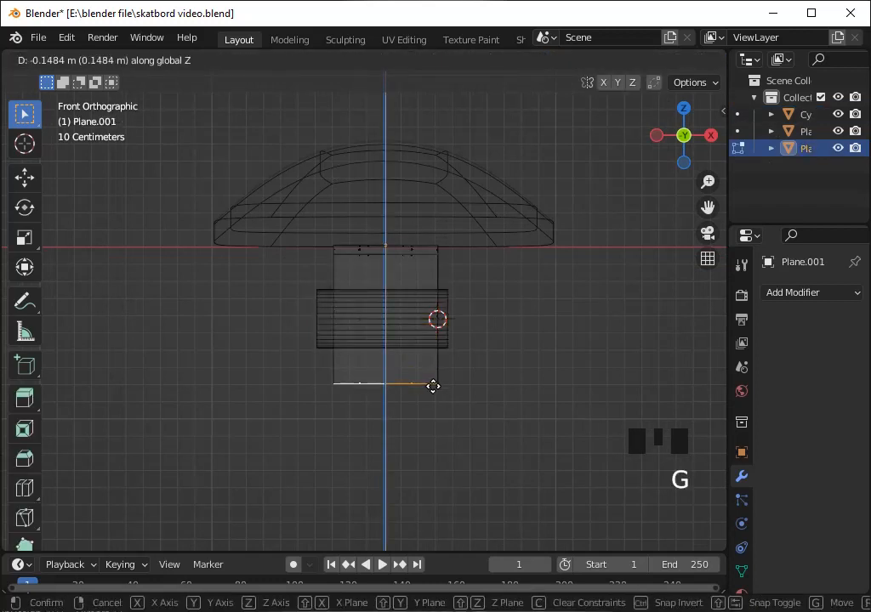
pyautogui.click(432, 386)
# Lower the cylinder along Z to just above the post's bottom end
pyautogui.press('Tab')
pyautogui.click(444, 338)
pyautogui.press('g')
pyautogui.press('z')
pyautogui.click(450, 361)
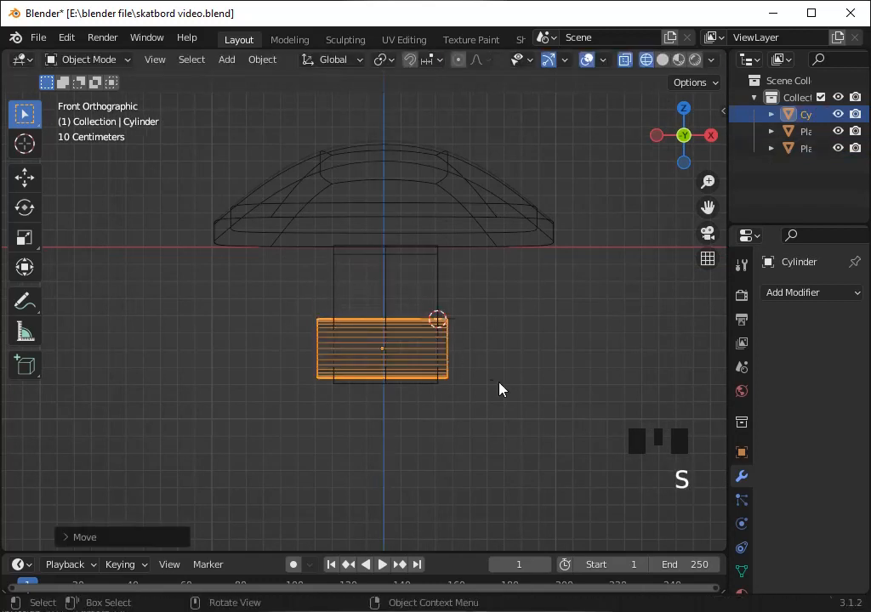
# Scale the cylinder down to fit inside the post's width, then adjust its height along Z and centre it along X
pyautogui.press('s')
pyautogui.press('g')
pyautogui.press('z')
pyautogui.click(467, 380)
pyautogui.scroll(3, 467, 383)
pyautogui.press('g')
pyautogui.press('x')
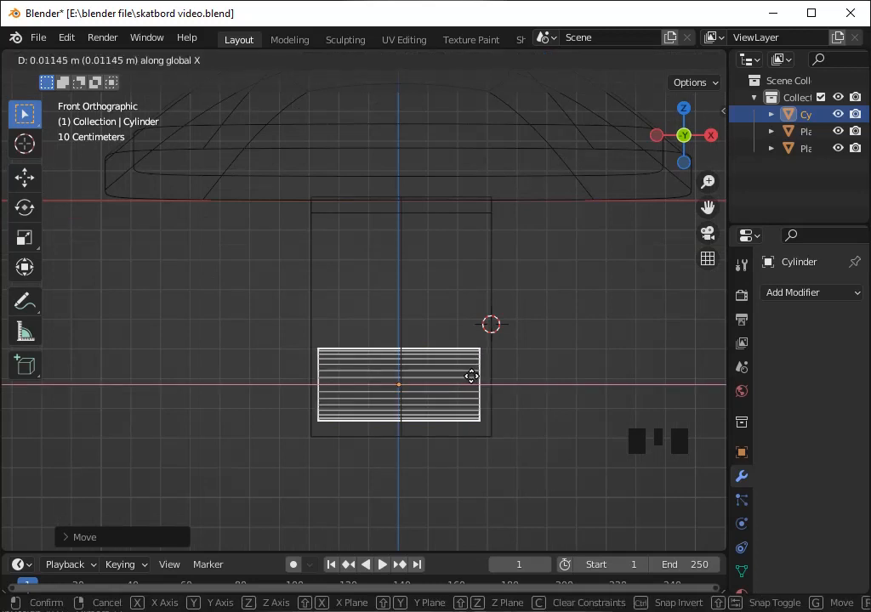
pyautogui.click(475, 378)
# Move the base plate with its post about -0.011 m along X to centre it under the deck
pyautogui.click(485, 331)
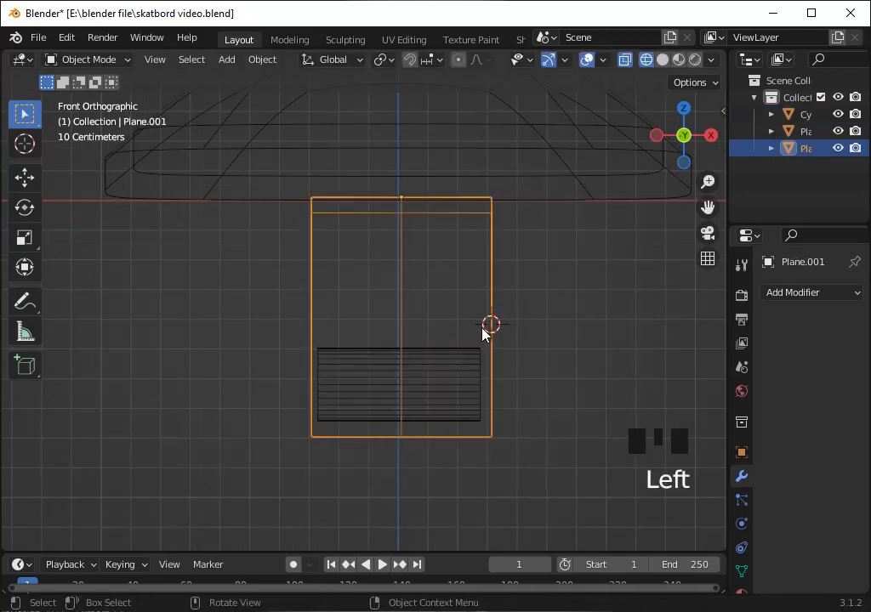
pyautogui.press('g')
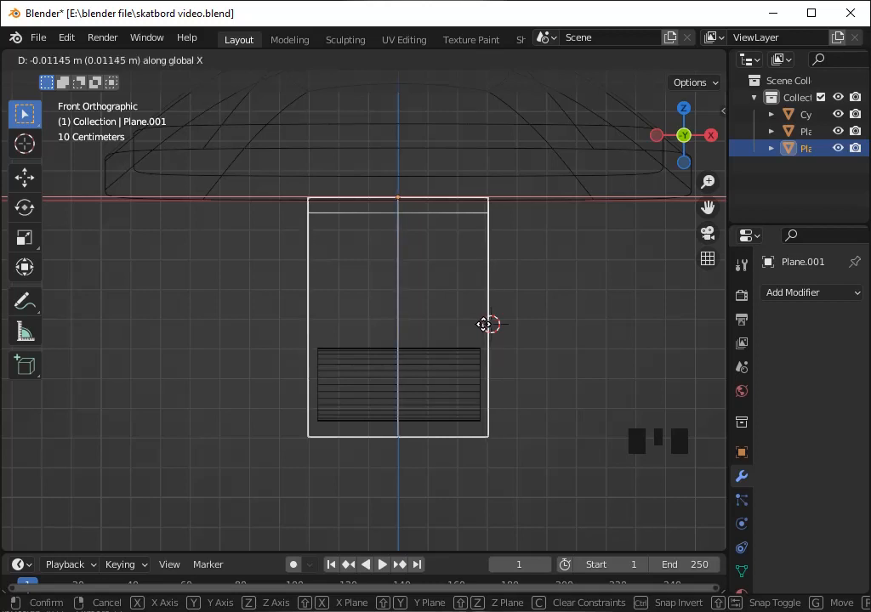
pyautogui.click(484, 324)
# Stretch the cylinder along X to about twice the post's width and nudge it slightly down along Z
pyautogui.click(484, 389)
pyautogui.press('s')
pyautogui.press('x')
pyautogui.click(586, 392)
pyautogui.press('g')
pyautogui.press('z')
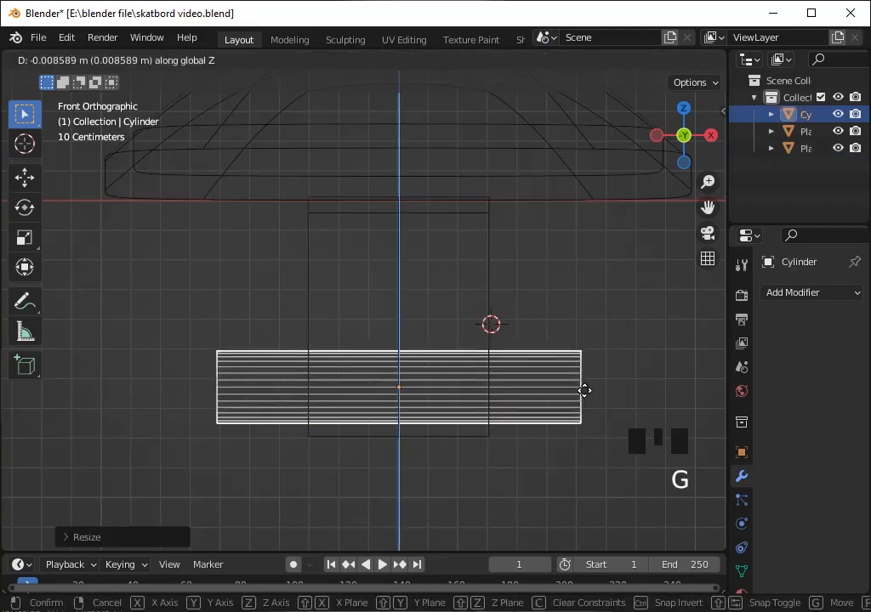
pyautogui.click(579, 394)
# Scale the axle cylinder up evenly, then shorten it slightly along X
pyautogui.scroll(-4, 535, 390)
pyautogui.press('s')
pyautogui.click(521, 386)
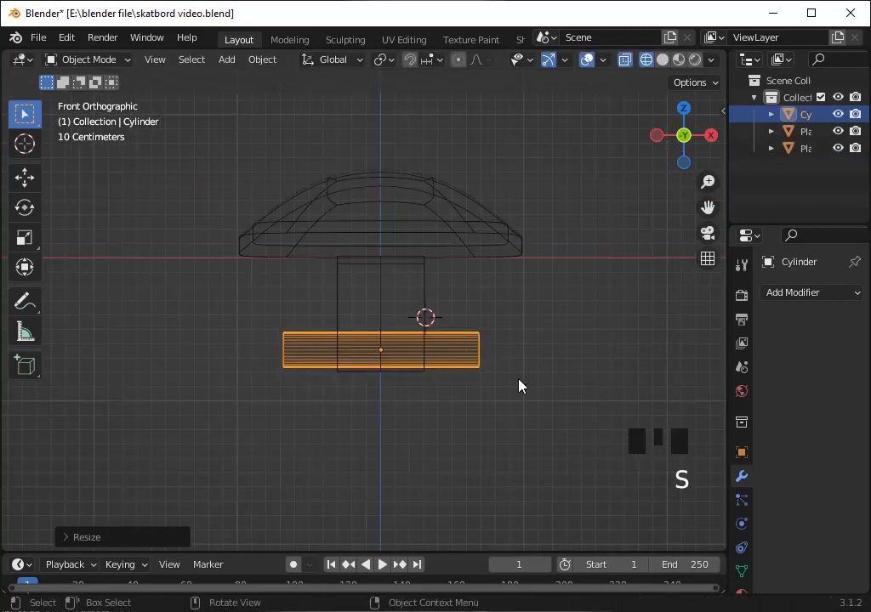
pyautogui.press('s')
pyautogui.press('s')
pyautogui.press('s')
pyautogui.press('x')
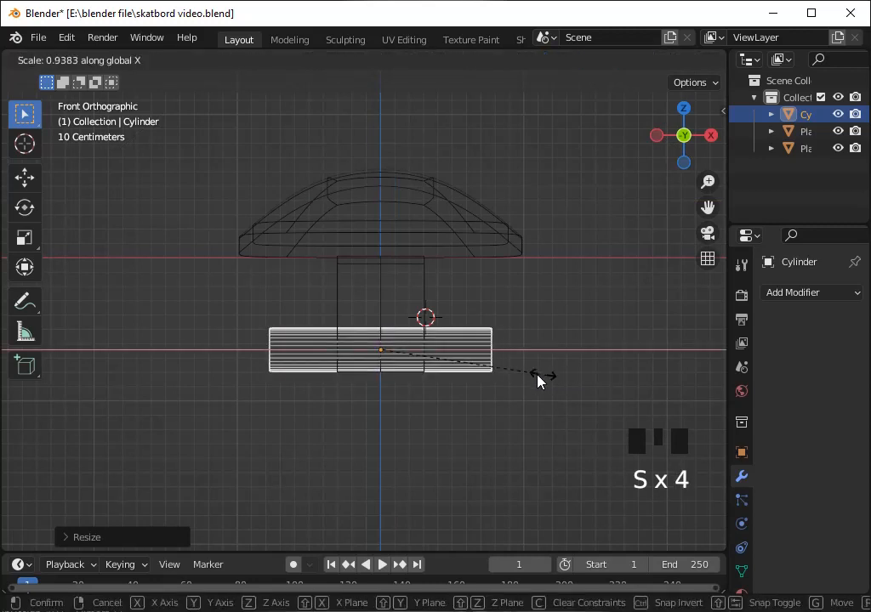
pyautogui.click(533, 374)
# Raise the axle cylinder slightly along Z and scale it down so it stays within the post's lower end
pyautogui.press('g')
pyautogui.press('z')
pyautogui.click(533, 369)
pyautogui.press('s')
pyautogui.click(511, 389)
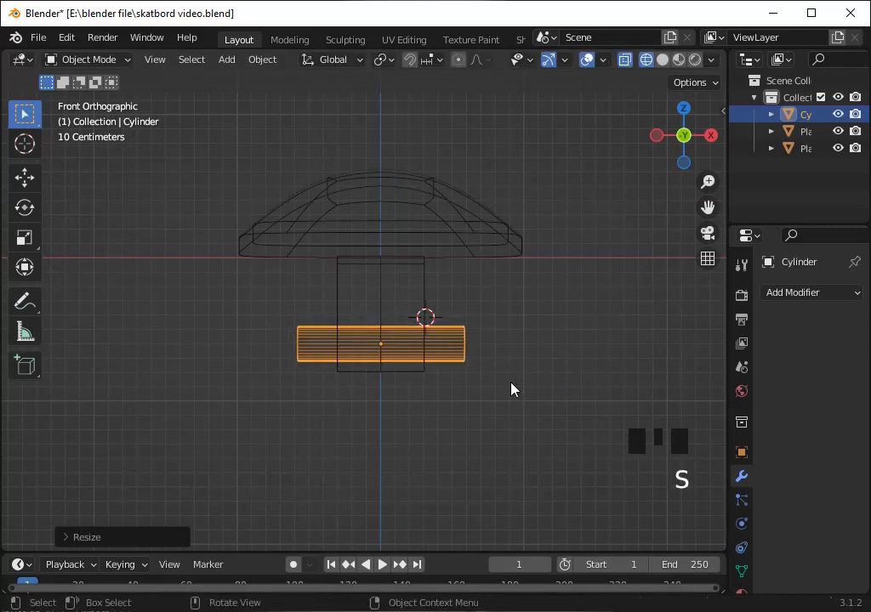
pyautogui.press('s')
pyautogui.press('s')
pyautogui.press('y')
pyautogui.rightClick(518, 387)
pyautogui.hotkey('ctrl', 'z')
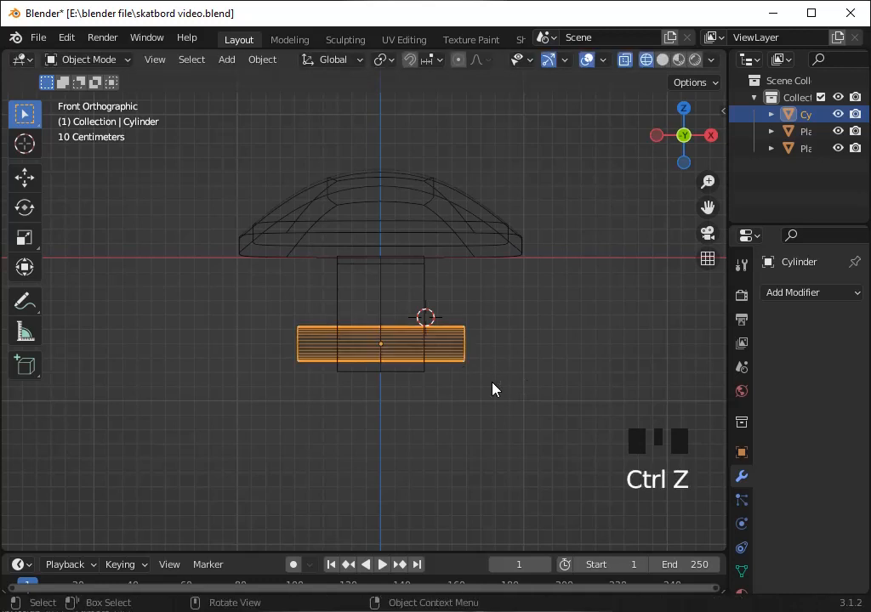
# Lengthen the axle cylinder along X so it sticks out further on both sides of the post
pyautogui.press('s')
pyautogui.press('y')
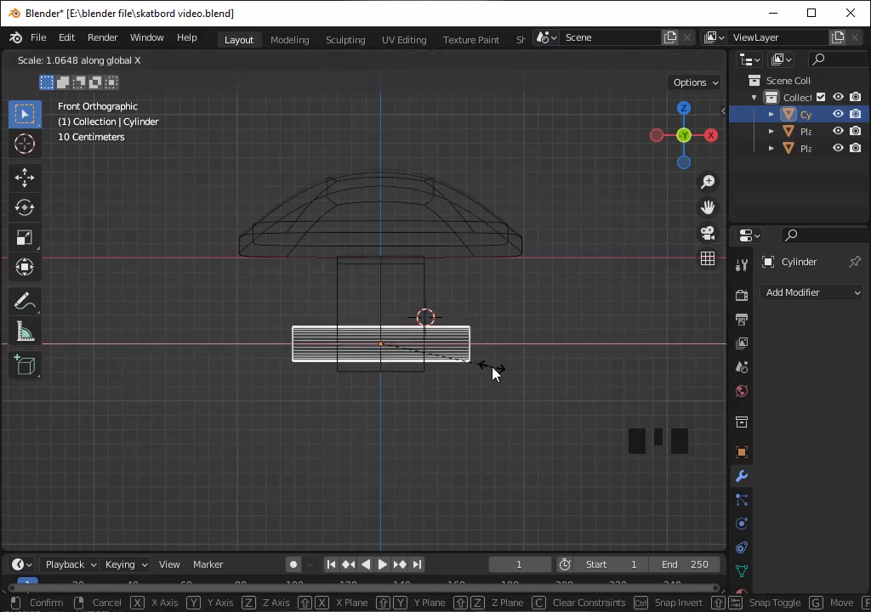
pyautogui.click(507, 375)
pyautogui.press('g')
pyautogui.press('z')
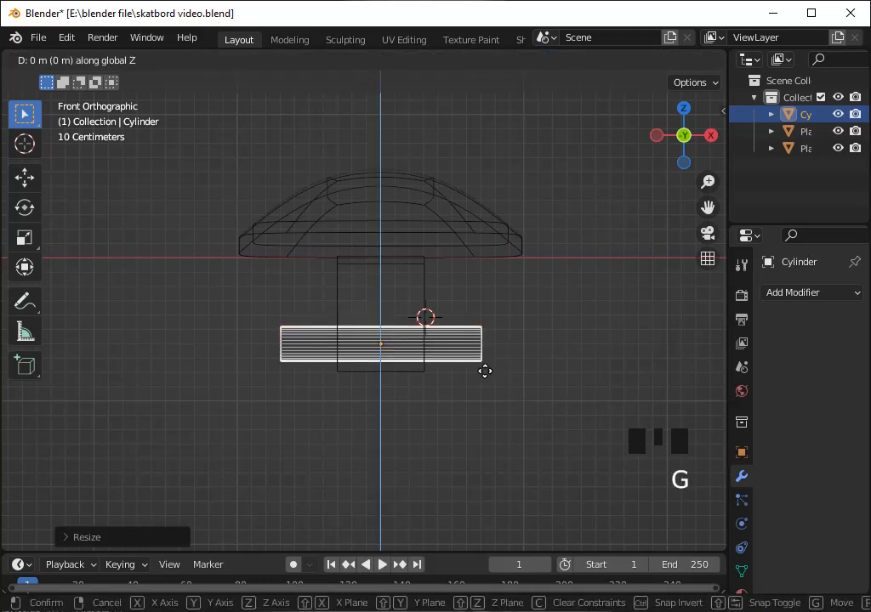
pyautogui.click(484, 371)
# Widen the post's bottom faces along Y so the post flares downward around the axle cylinder
pyautogui.click(711, 135)
pyautogui.scroll(3, 476, 387)
pyautogui.click(443, 420)
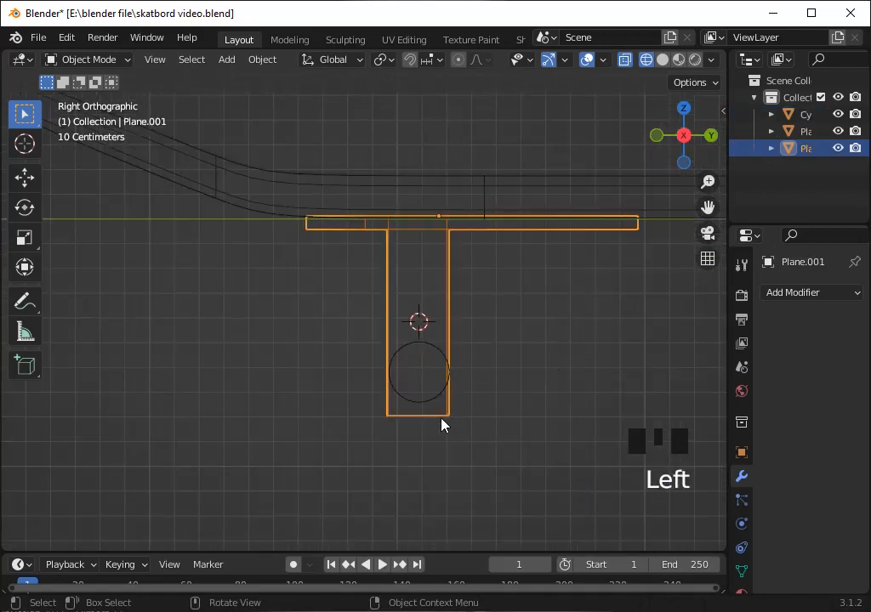
pyautogui.press('Tab')
pyautogui.press('s')
pyautogui.press('y')
pyautogui.click(500, 387)
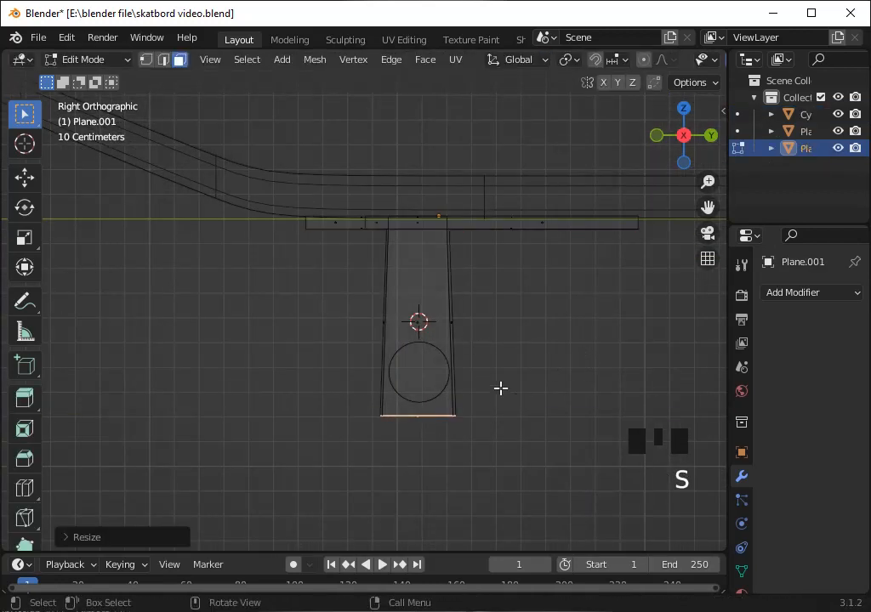
# Raise the post's bottom faces along Z into the axle cylinder and narrow them slightly along Y
pyautogui.press('g')
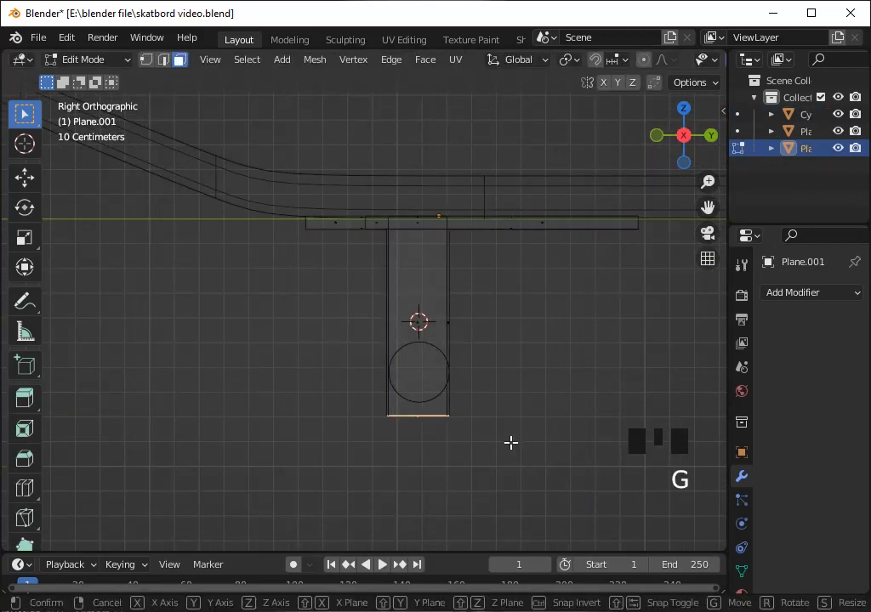
pyautogui.press('z')
pyautogui.click(503, 403)
pyautogui.press('s')
pyautogui.press('x')
pyautogui.press('y')
pyautogui.click(496, 396)
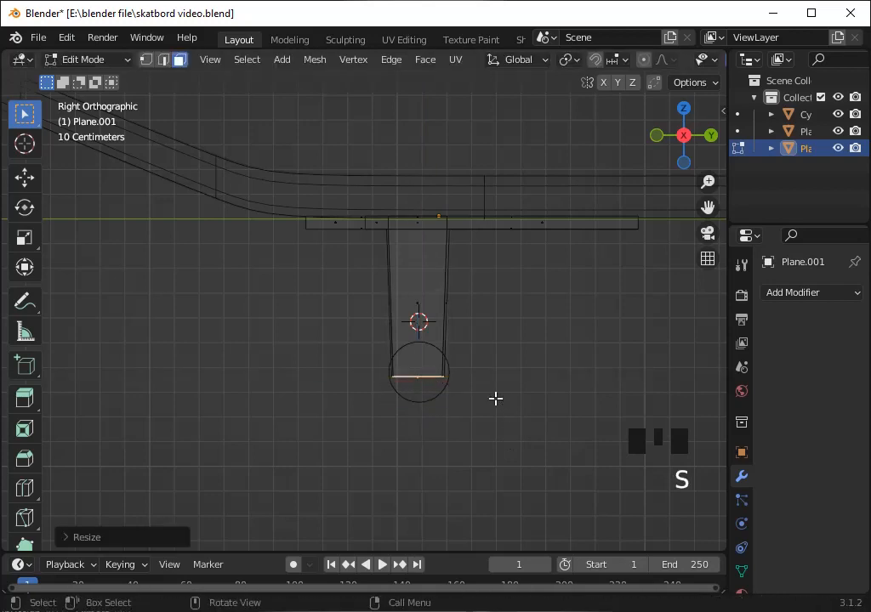
pyautogui.press('Tab')
# Add two loop cuts around the axle cylinder and spread them outward along X, just beyond the post's sides
pyautogui.click(656, 138)
pyautogui.moveTo(655, 138); pyautogui.dragTo(60, 159)
pyautogui.click(664, 137)
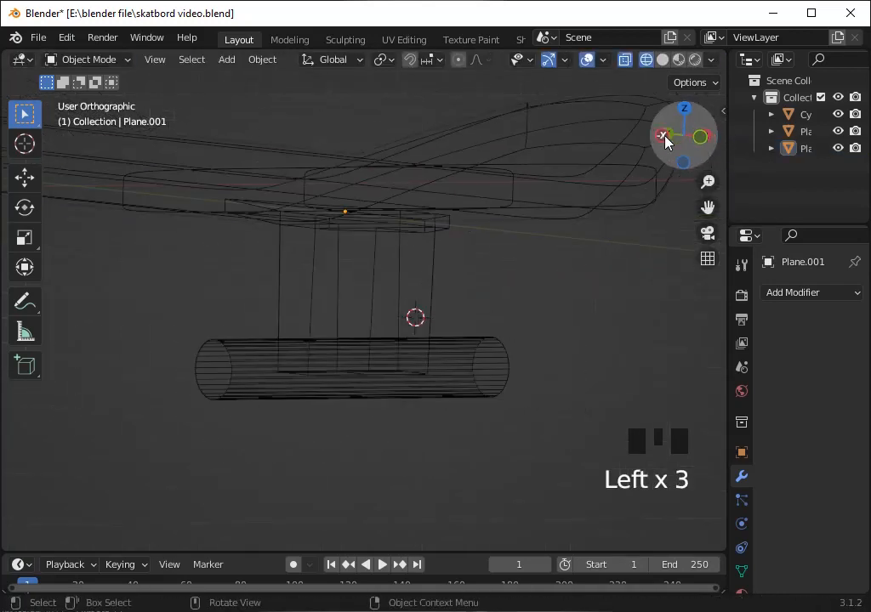
pyautogui.click(707, 138)
pyautogui.scroll(-1, 505, 286)
pyautogui.scroll(-1, 504, 286)
pyautogui.press('Tab')
pyautogui.click(457, 368)
pyautogui.press('Tab')
pyautogui.click(456, 372)
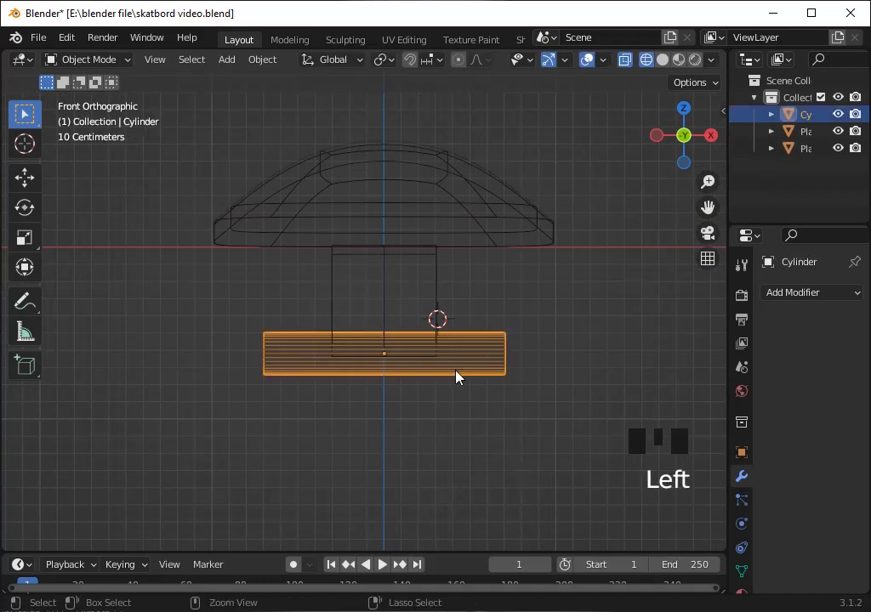
pyautogui.press('Tab')
pyautogui.hotkey('ctrl', 'r')
pyautogui.click(454, 370)
pyautogui.hotkey('ctrl', 'z')
pyautogui.hotkey('ctrl', 'r')
pyautogui.scroll(2, 454, 370)
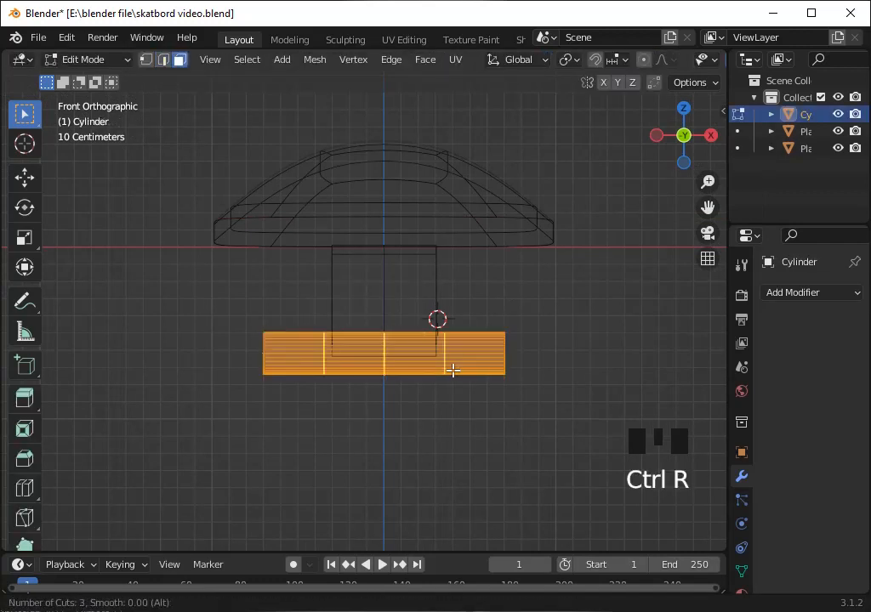
pyautogui.click(453, 369)
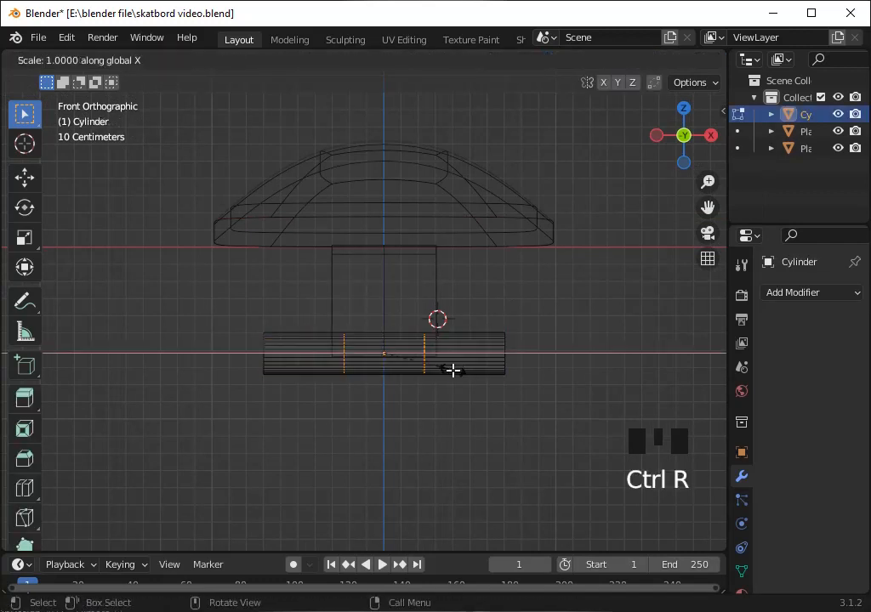
pyautogui.click(500, 392)
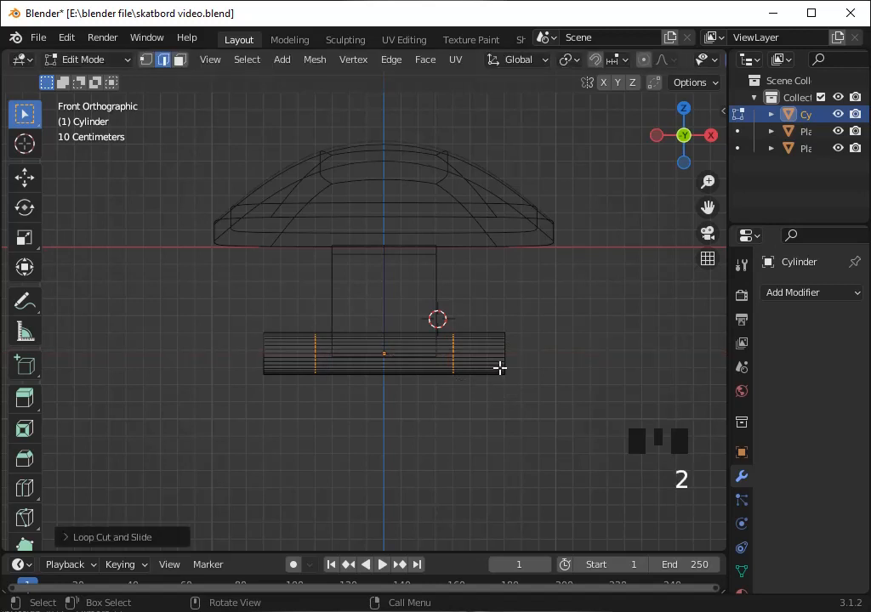
# Taper the axle cylinder by scaling its two end loops to about 0.56 around their individual origins
pyautogui.click(504, 369)
pyautogui.keyDown('shift'); pyautogui.moveTo(233, 315); pyautogui.dragTo(306, 412); pyautogui.keyUp('shift')
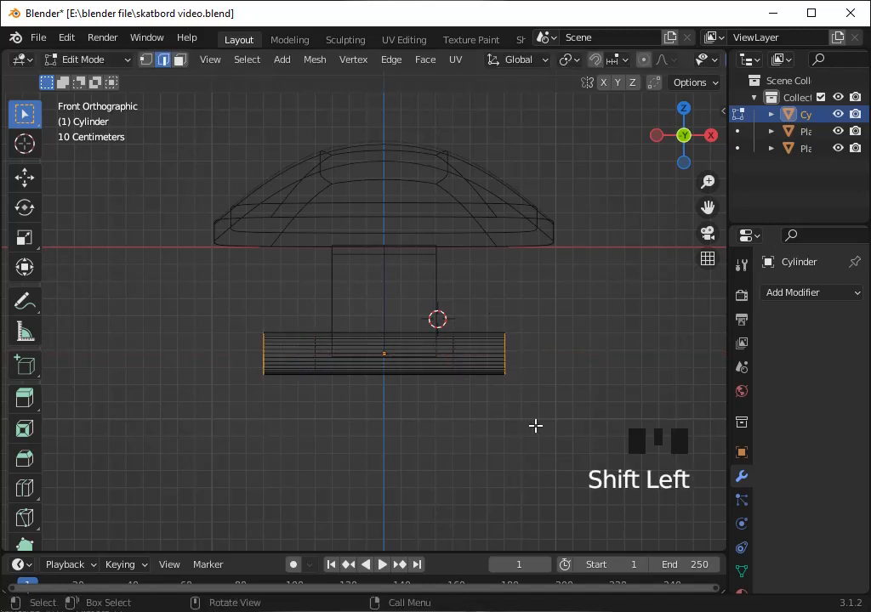
pyautogui.click(567, 59)
pyautogui.click(573, 117)
pyautogui.press('s')
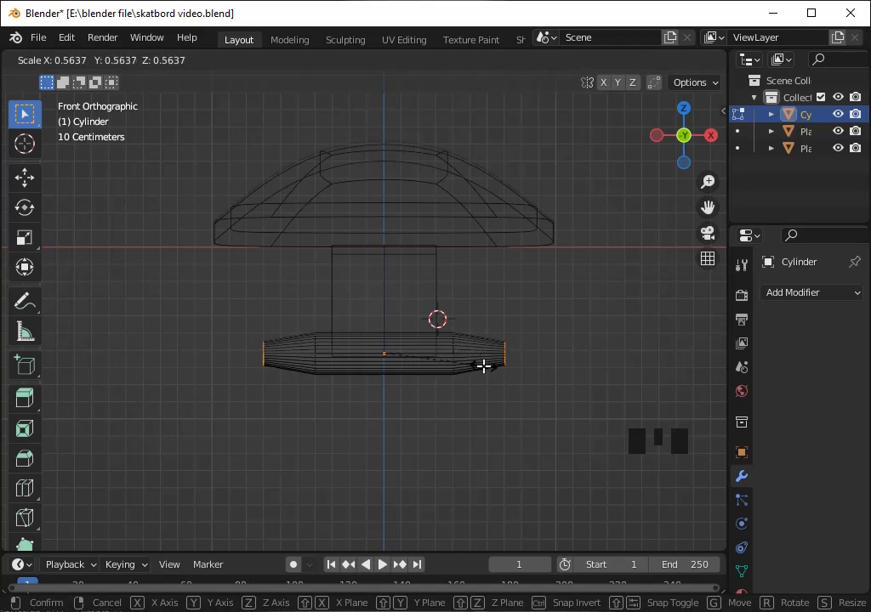
pyautogui.click(483, 366)
pyautogui.press('Tab')
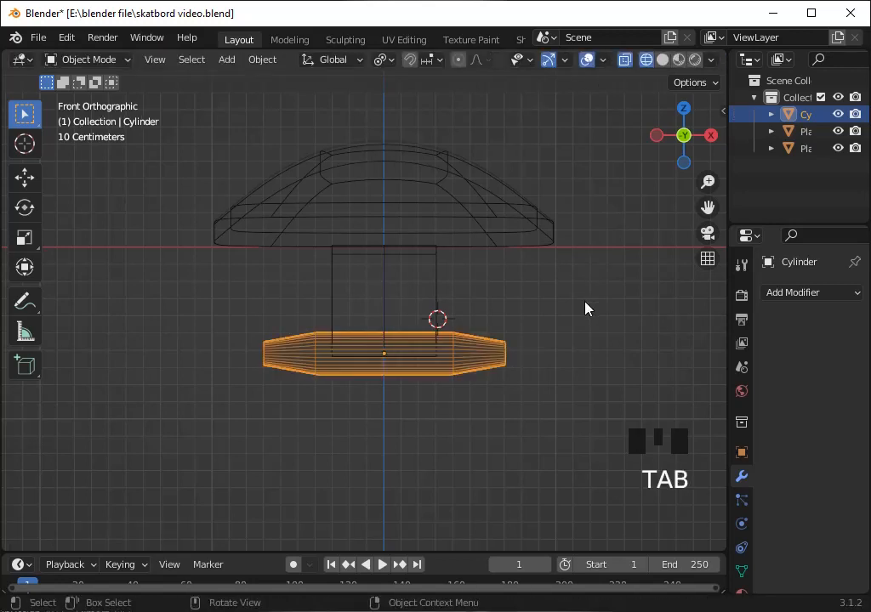
# Switch to solid shading and scale the axle cylinder up evenly so it is thicker than the post
pyautogui.hotkey('alt', 'z')
pyautogui.hotkey('shift', 'z')
pyautogui.click(583, 304)
pyautogui.click(483, 361)
pyautogui.moveTo(680, 134); pyautogui.dragTo(512, 135)
pyautogui.click(699, 135)
pyautogui.scroll(1, 608, 264)
pyautogui.press('s')
pyautogui.click(595, 316)
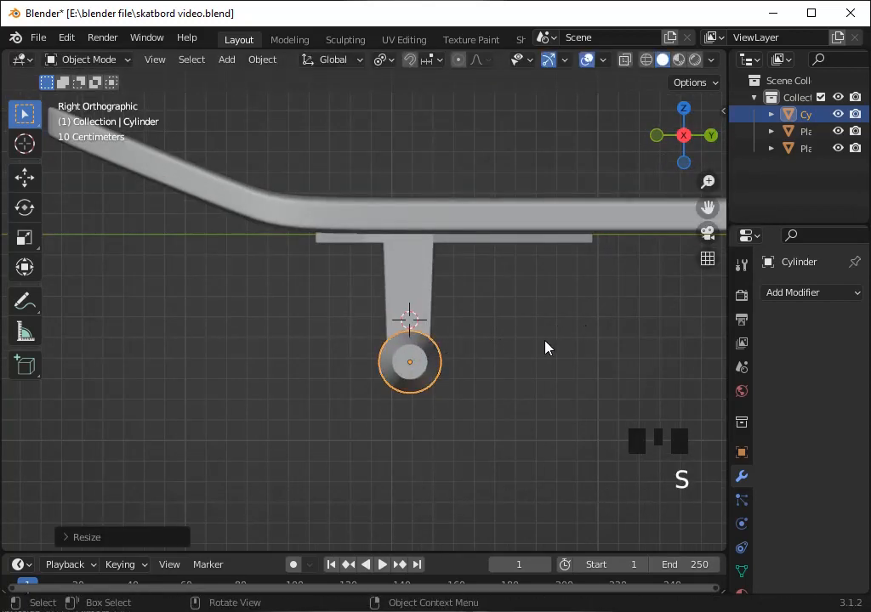
# Scale the axle cylinder down slightly and shorten it along X
pyautogui.scroll(-3, 546, 347)
pyautogui.rightClick(316, 276)
pyautogui.click(656, 135)
pyautogui.scroll(2, 561, 358)
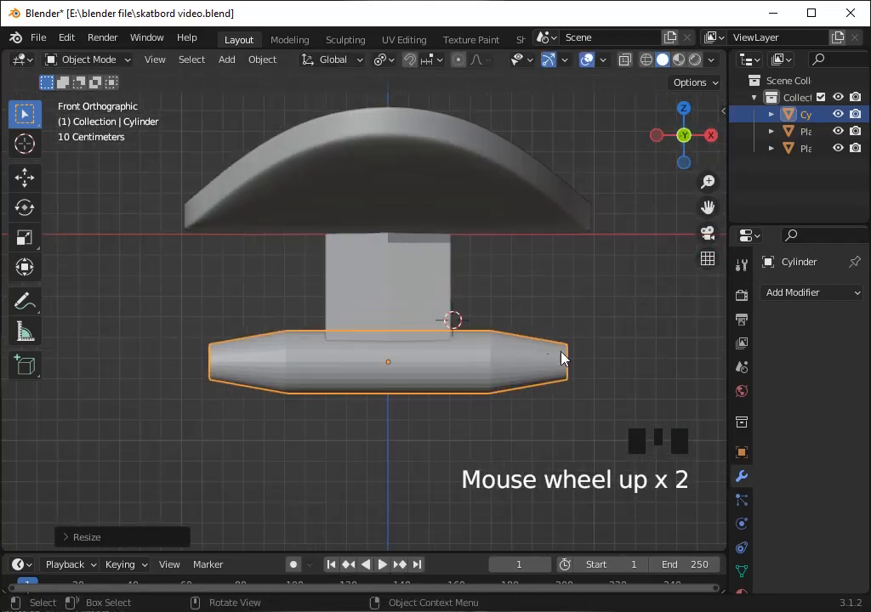
pyautogui.press('s')
pyautogui.press('s')
pyautogui.click(570, 348)
# Shade the axle cylinder smooth and add a Bevel modifier to it
pyautogui.rightClick(476, 356)
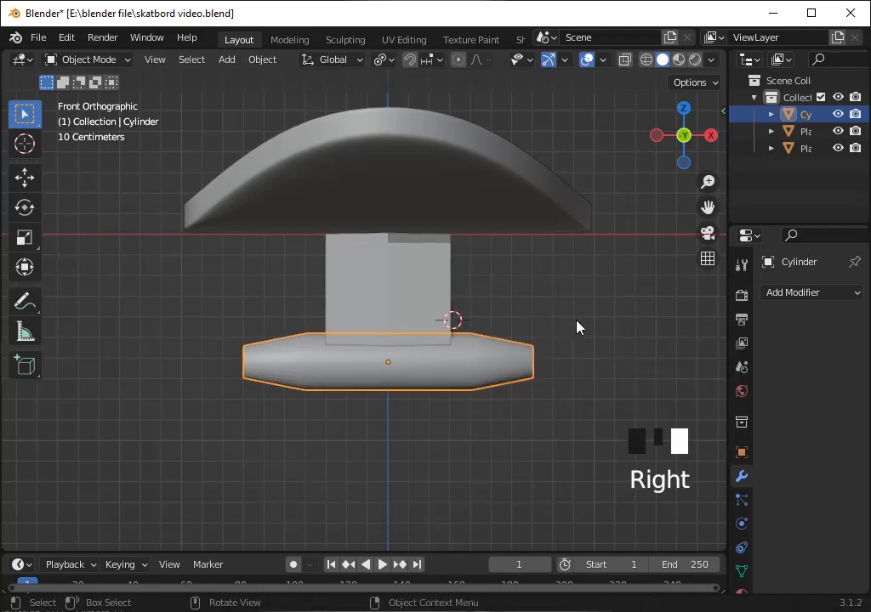
pyautogui.click(577, 373)
pyautogui.scroll(2, 627, 375)
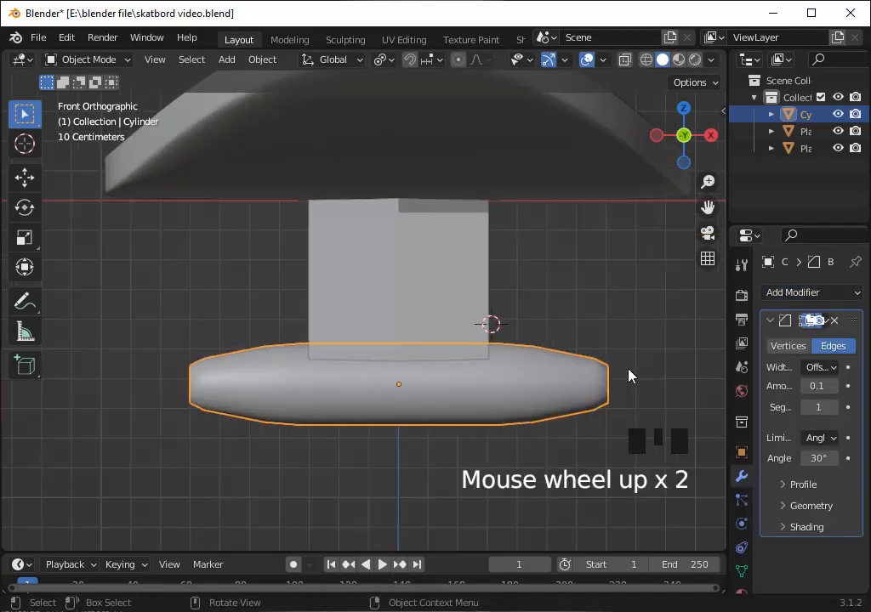
# Apply the axle cylinder's object transform and set its bevel to 32 segments with an amount of 0.01
pyautogui.moveTo(683, 135); pyautogui.dragTo(608, 311)
pyautogui.hotkey('ctrl', 'a')
pyautogui.click(608, 307)
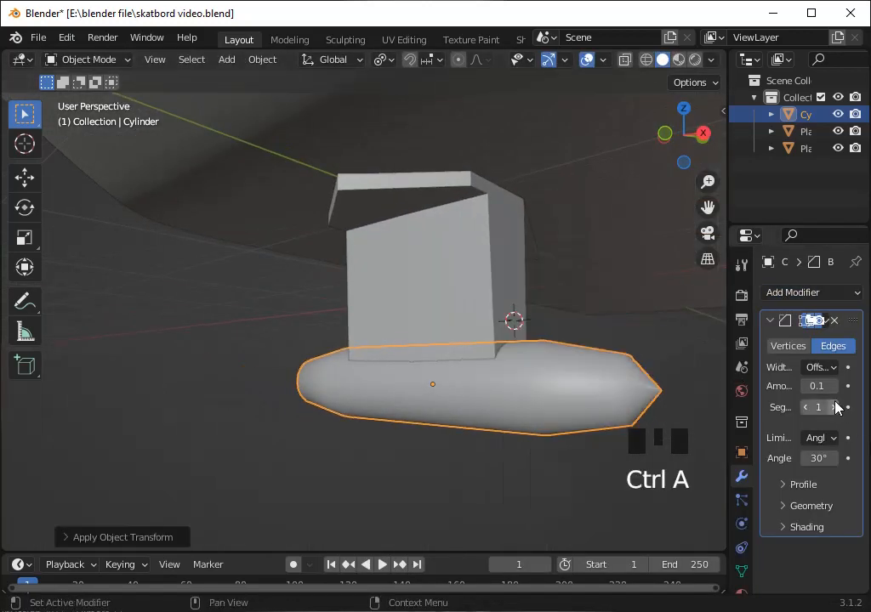
pyautogui.scroll(-2, 719, 223)
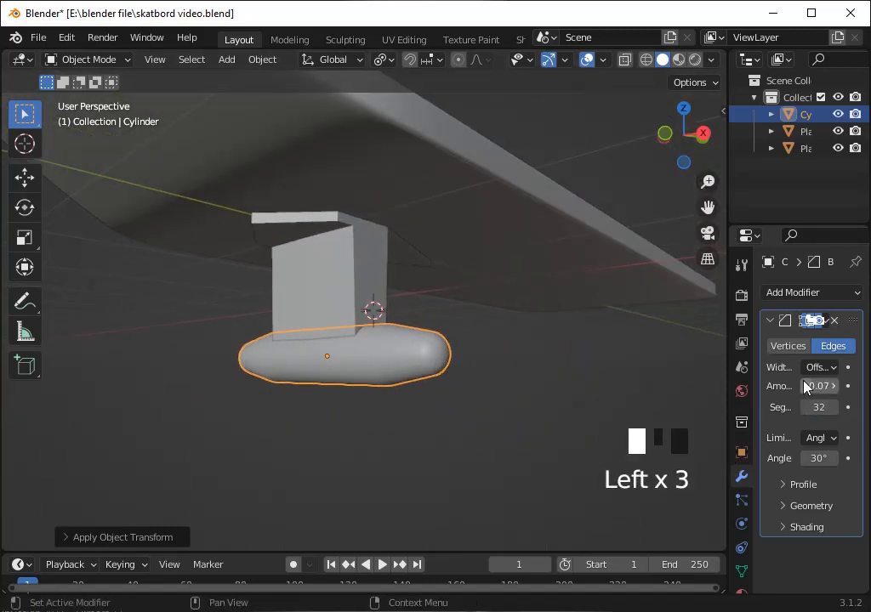
pyautogui.scroll(3, 540, 408)
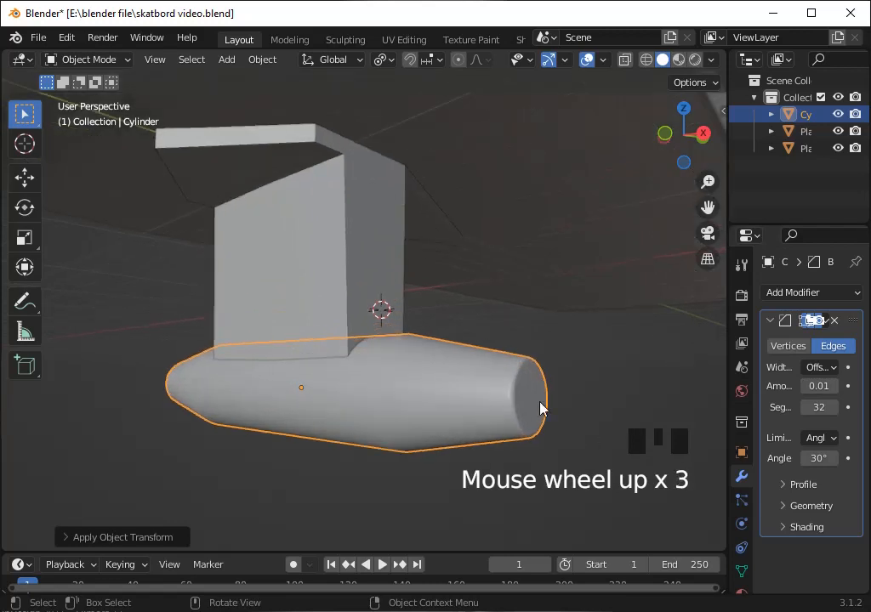
# Copy the axle cylinder's Bevel modifier to the truck's base plate and post
pyautogui.click(391, 292)
pyautogui.click(340, 258)
pyautogui.keyDown('shift'); pyautogui.click(427, 360); pyautogui.keyUp('shift')
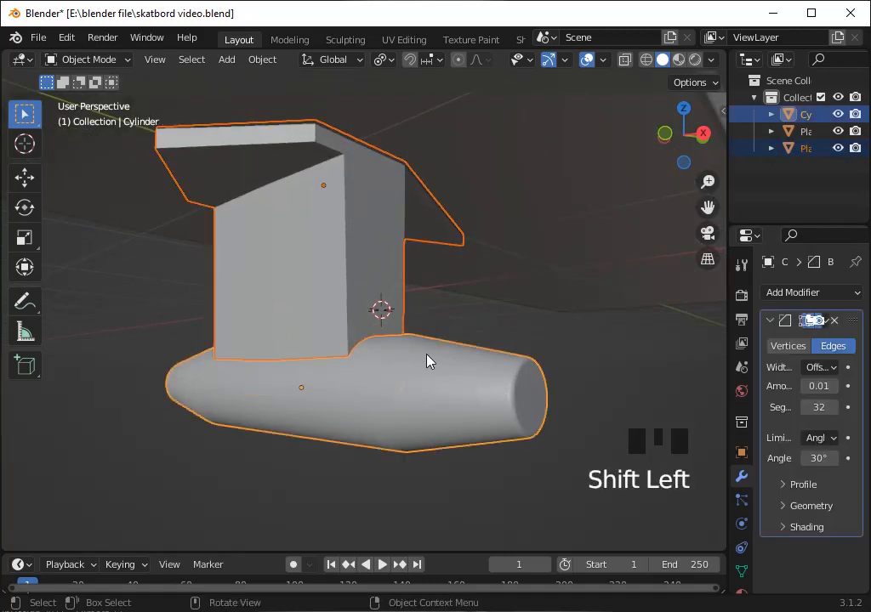
pyautogui.hotkey('ctrl', 'l')
pyautogui.moveTo(428, 362)
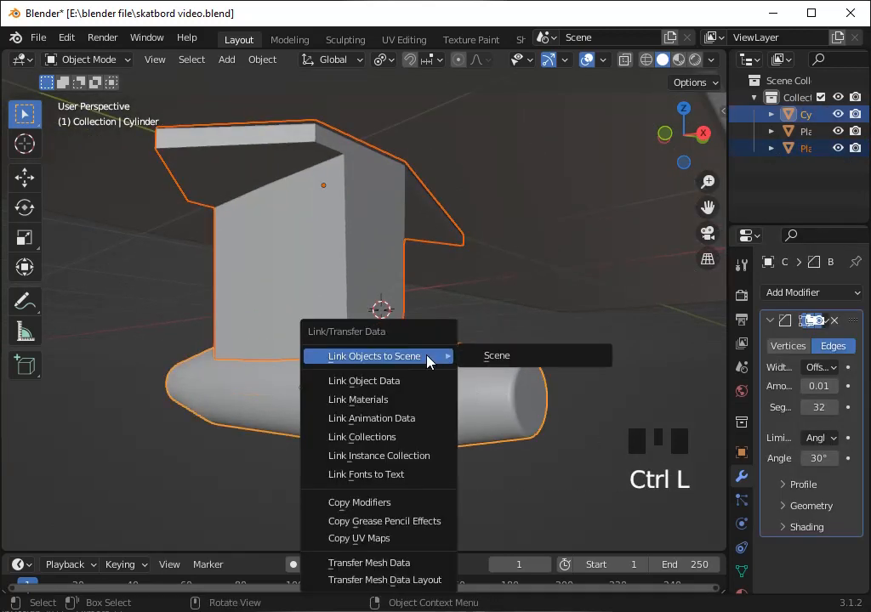
pyautogui.click(412, 503)
pyautogui.click(383, 255)
pyautogui.scroll(5, 385, 245)
pyautogui.click(363, 280)
pyautogui.scroll(-2, 363, 280)
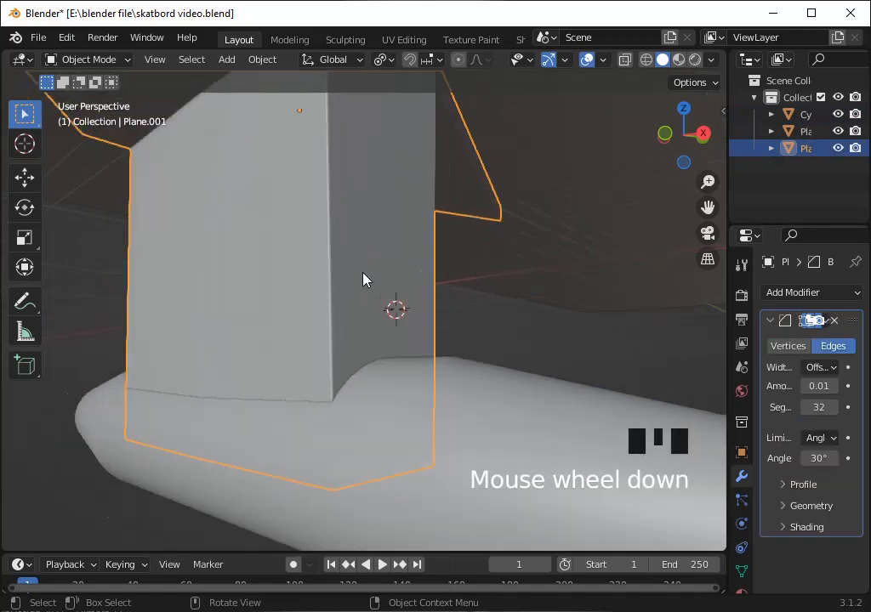
pyautogui.click(387, 390)
pyautogui.scroll(-5, 387, 390)
pyautogui.click(483, 336)
# Scale the axle cylinder's two end loops down further to about 0.79 for a stronger taper
pyautogui.click(709, 141)
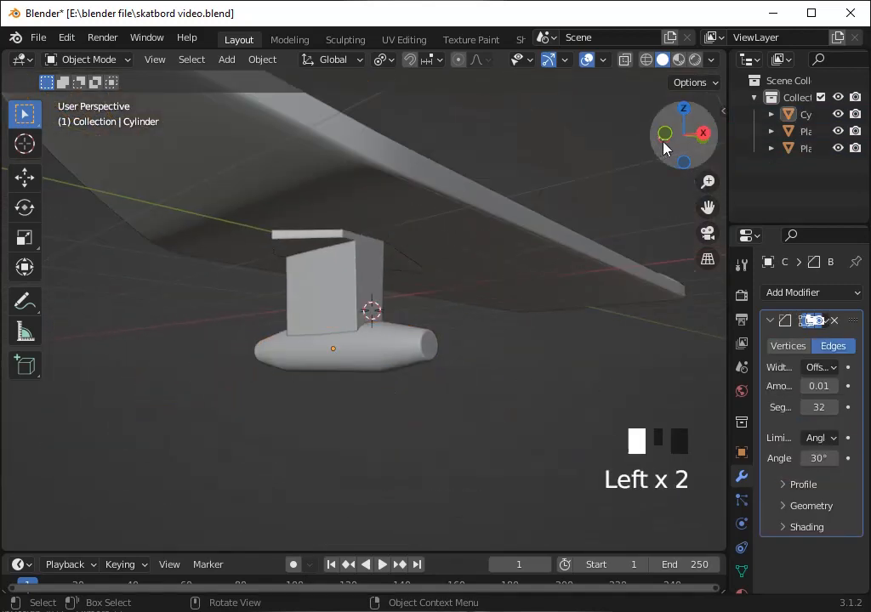
pyautogui.click(714, 141)
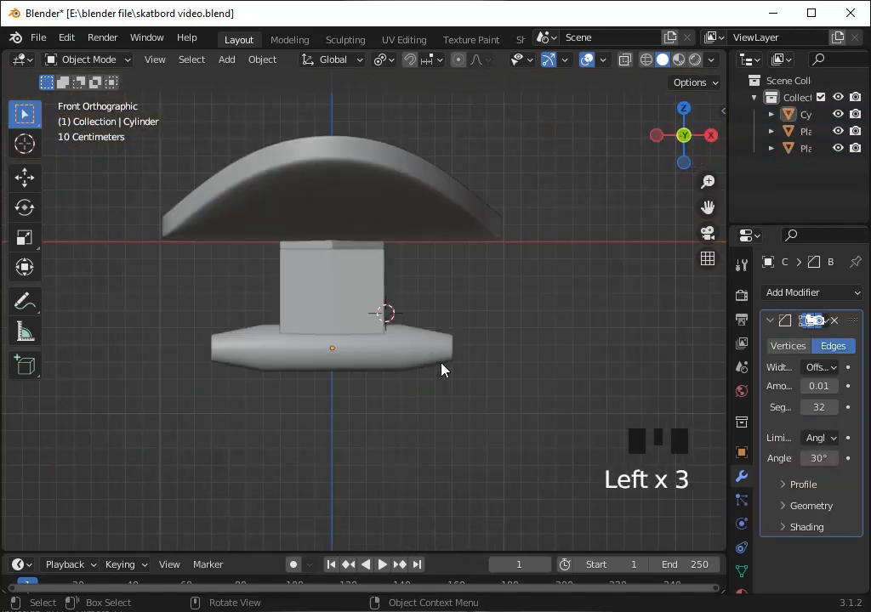
pyautogui.press('Tab')
pyautogui.press('s')
pyautogui.press('x')
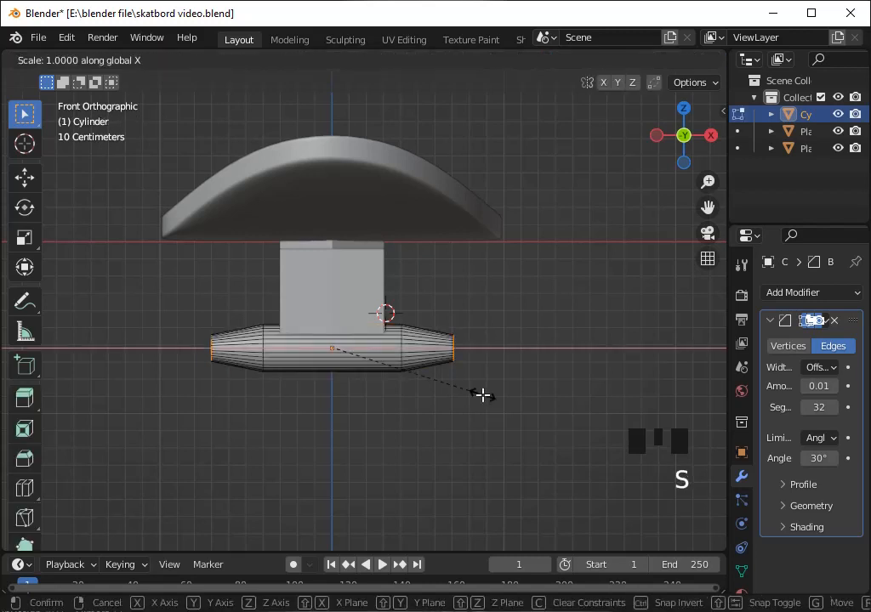
pyautogui.click(482, 395)
pyautogui.click(566, 59)
pyautogui.press('s')
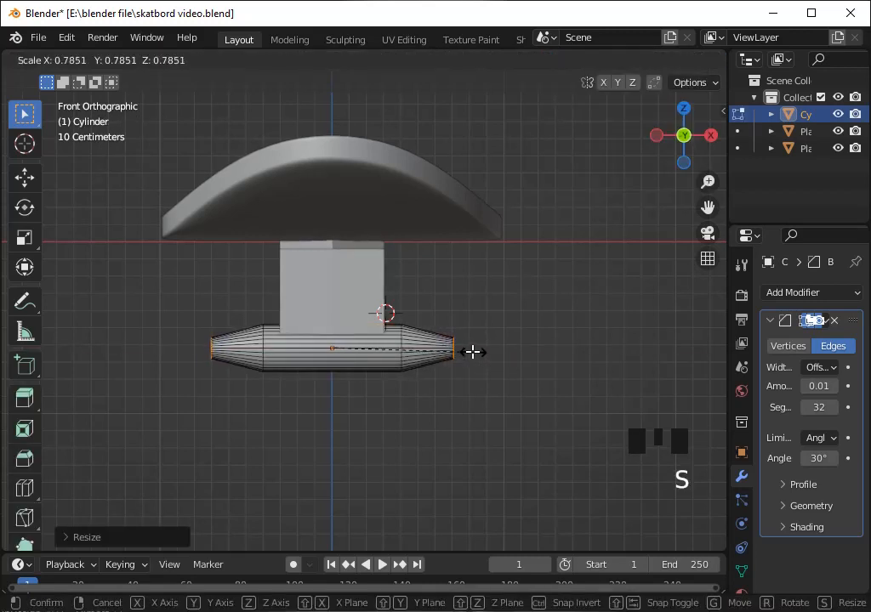
pyautogui.click(472, 351)
# Try scaling down the axle cylinder's two middle loops beside the post
pyautogui.hotkey('alt', 'z')
pyautogui.moveTo(389, 305); pyautogui.dragTo(420, 446)
pyautogui.keyDown('shift'); pyautogui.moveTo(236, 300); pyautogui.dragTo(287, 416); pyautogui.keyUp('shift')
pyautogui.press('s')
pyautogui.click(383, 451)
pyautogui.press('Tab')
# Try raising the axle cylinder slightly along Z
pyautogui.press('g')
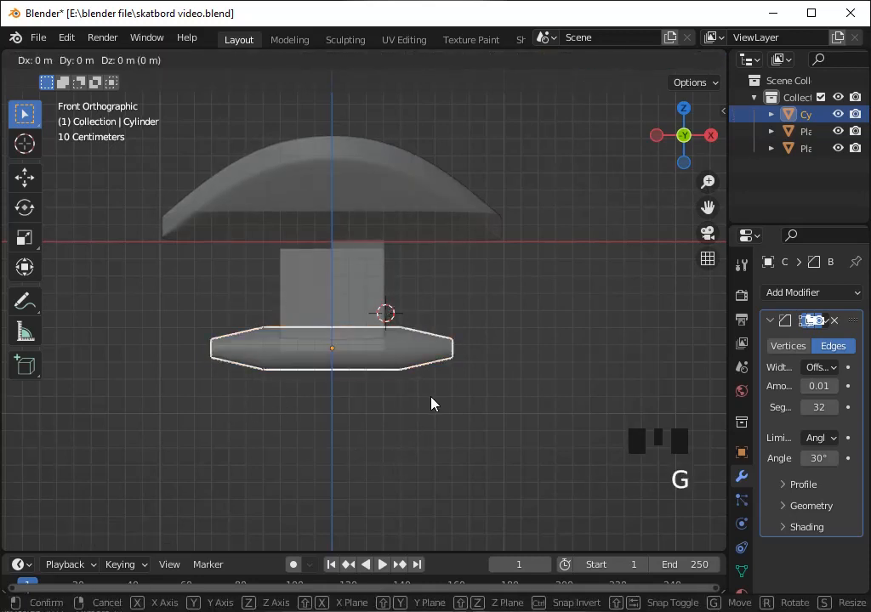
pyautogui.press('z')
pyautogui.click(431, 393)
pyautogui.click(437, 409)
pyautogui.scroll(-2, 467, 384)
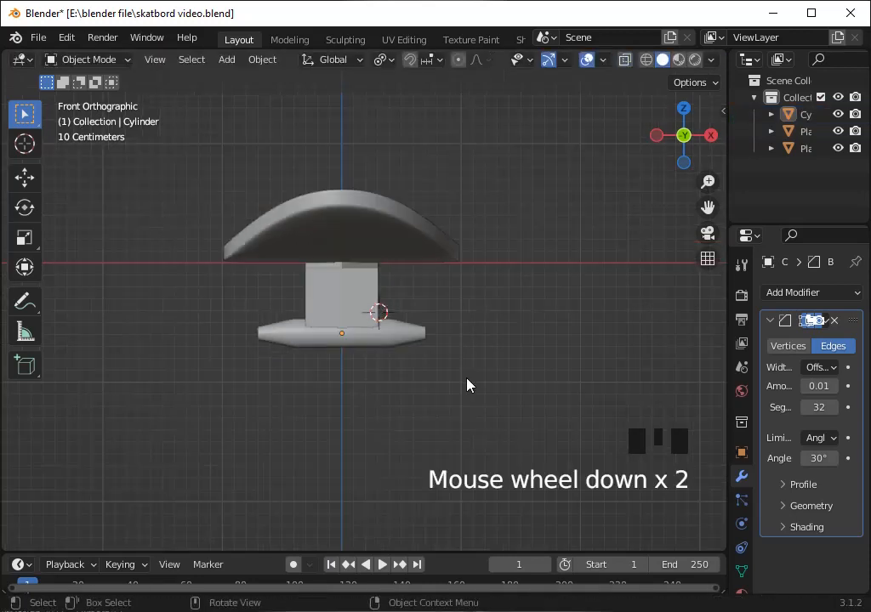
# Undo the axle cylinder's Z move and the shrinking of its middle loops
pyautogui.scroll(4, 464, 384)
pyautogui.click(436, 399)
pyautogui.hotkey('ctrl', 'z')
pyautogui.hotkey('ctrl', 'z')
pyautogui.hotkey('ctrl', 'z')
pyautogui.hotkey('ctrl', 'z')
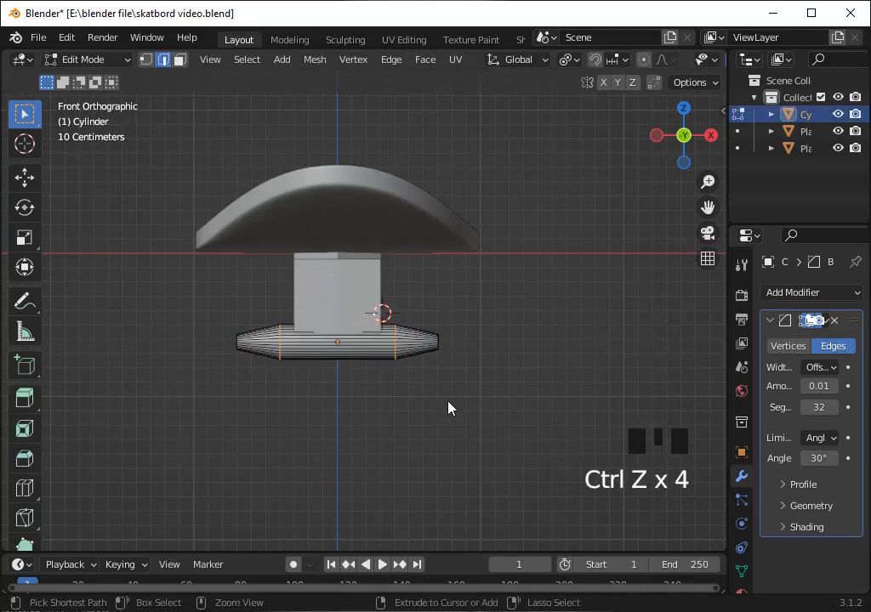
pyautogui.hotkey('ctrl', 'z')
# Add a new mesh cylinder for the wheel and rotate it 90 degrees around Y
pyautogui.scroll(-3, 461, 385)
pyautogui.scroll(5, 425, 340)
pyautogui.hotkey('shift', 'a')
pyautogui.moveTo(416, 264)
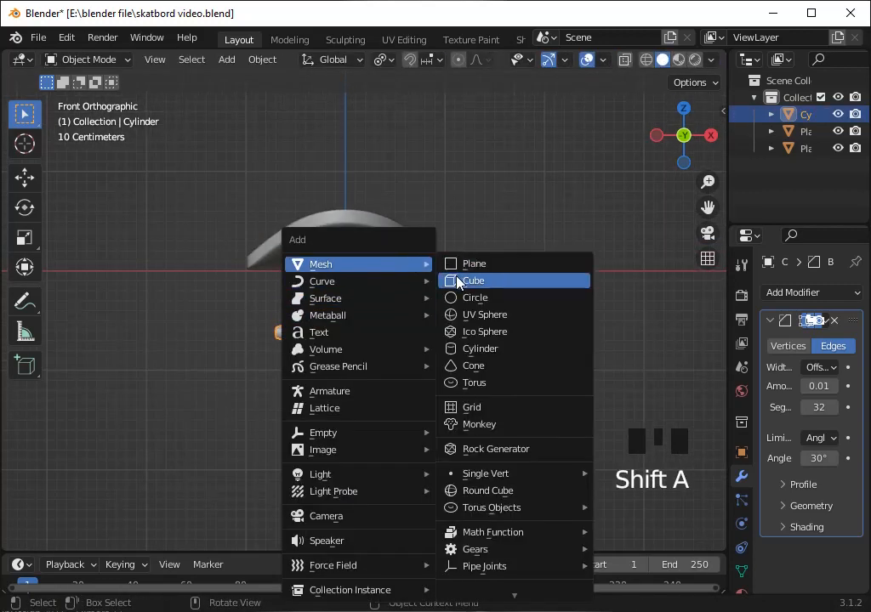
pyautogui.click(475, 357)
pyautogui.write('ry90')
pyautogui.press('Return')
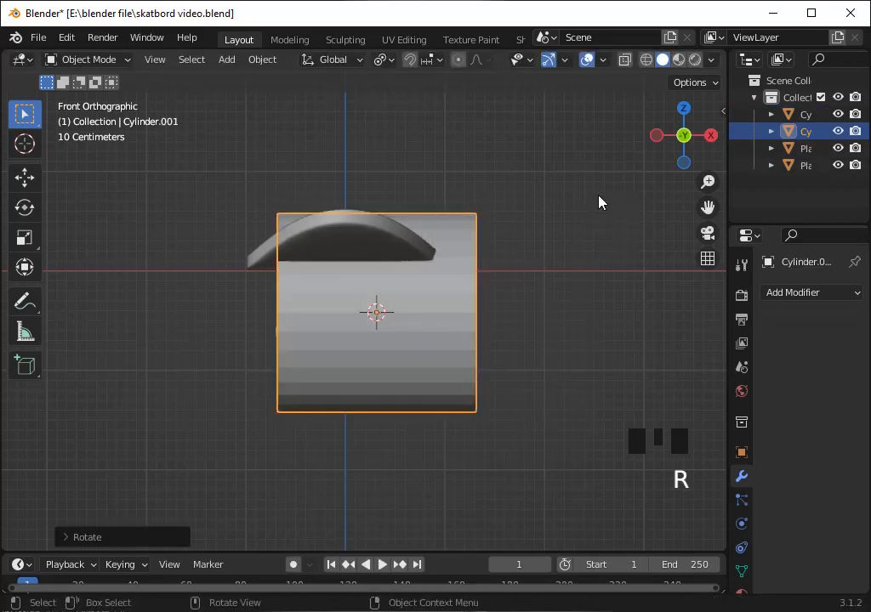
# Scale the new wheel cylinder down evenly so it is smaller than the deck's width
pyautogui.moveTo(598, 202); pyautogui.dragTo(595, 171, button='middle')
pyautogui.press('s')
pyautogui.click(464, 293)
pyautogui.scroll(4, 461, 324)
# Move the wheel cylinder down in the side view so it is centered around the axle's end
pyautogui.press('g')
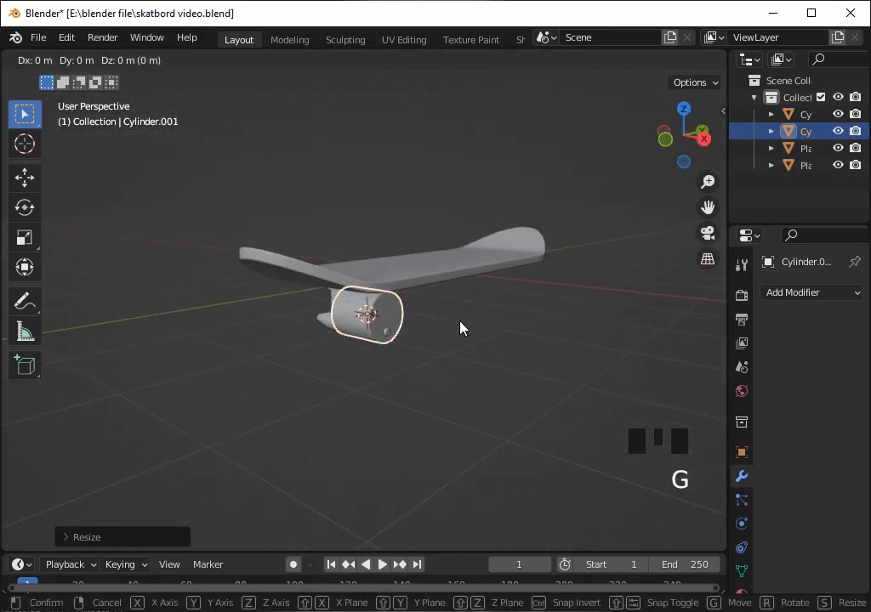
pyautogui.click(468, 328)
pyautogui.press('y')
pyautogui.click(703, 137)
pyautogui.scroll(7, 576, 294)
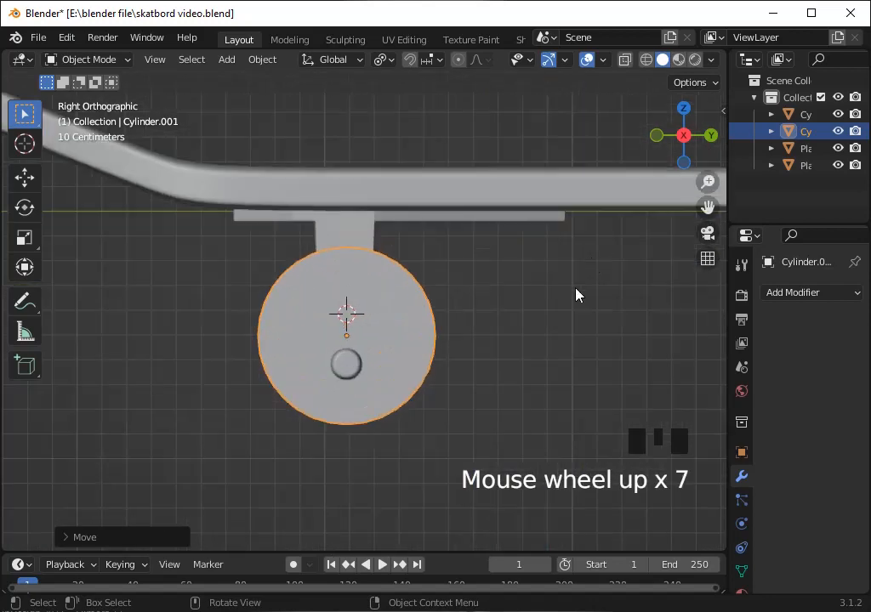
pyautogui.moveTo(707, 207); pyautogui.dragTo(730, 133)
pyautogui.press('g')
pyautogui.click(494, 287)
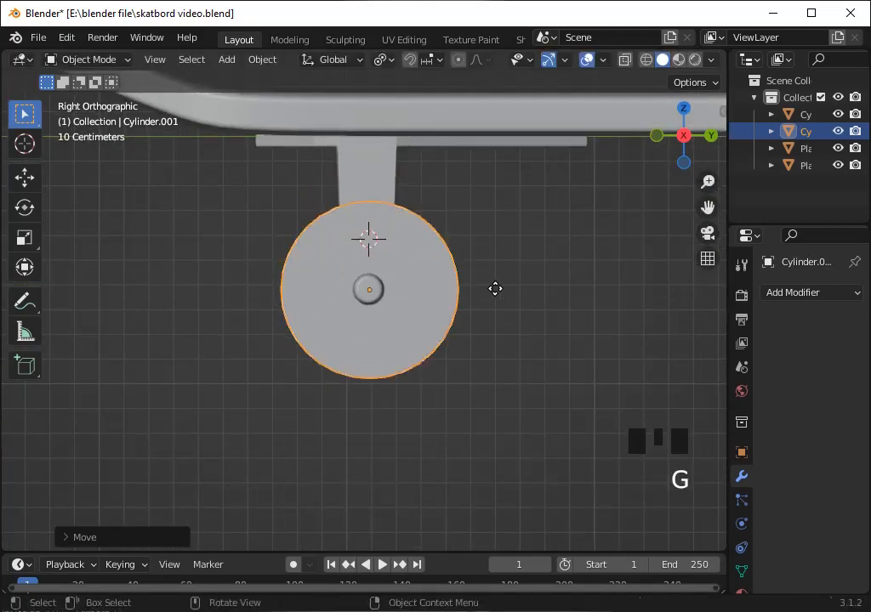
# Snap the 3D cursor to the axle cylinder's origin and select the wheel cylinder
pyautogui.scroll(2, 486, 299)
pyautogui.click(370, 283)
pyautogui.click(382, 295)
pyautogui.click(382, 295)
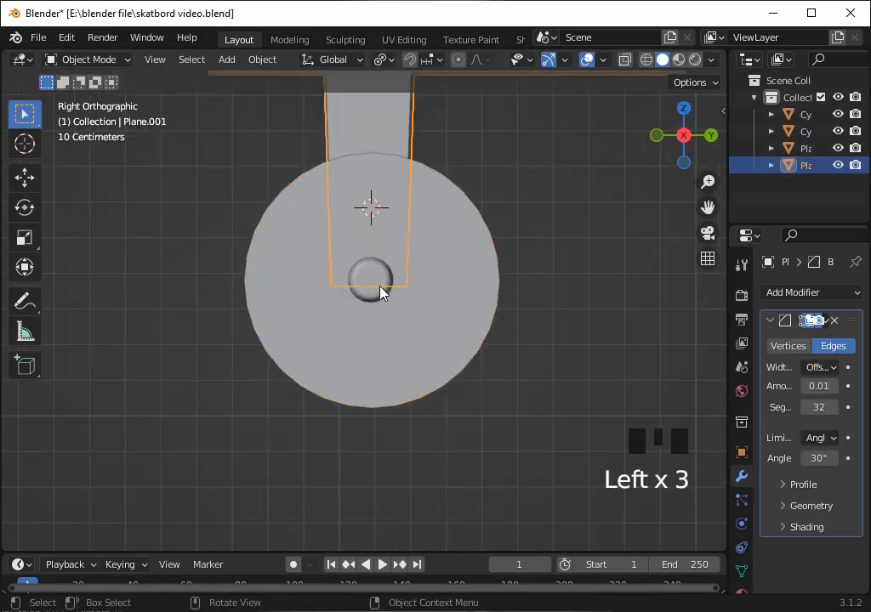
pyautogui.click(380, 294)
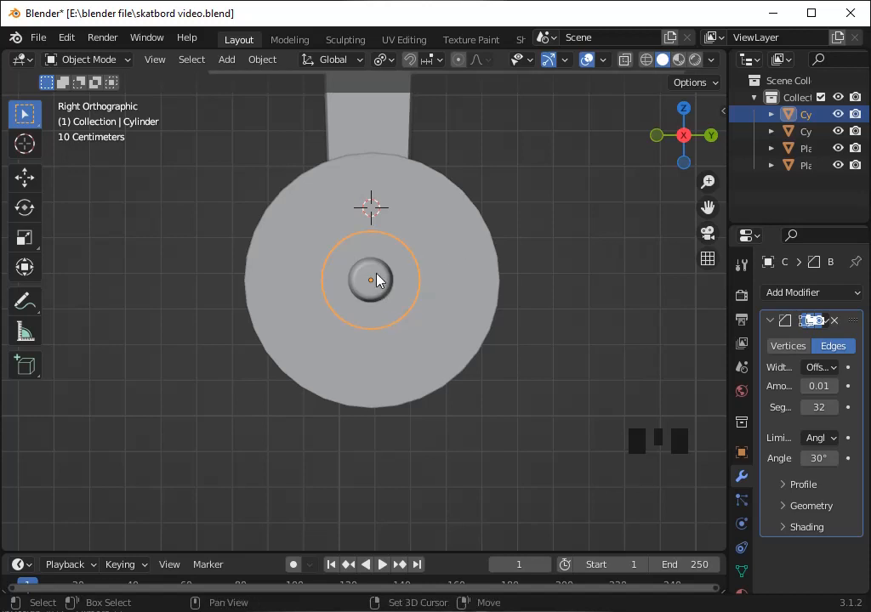
pyautogui.hotkey('shift', 's')
pyautogui.click(480, 350)
pyautogui.click(463, 278)
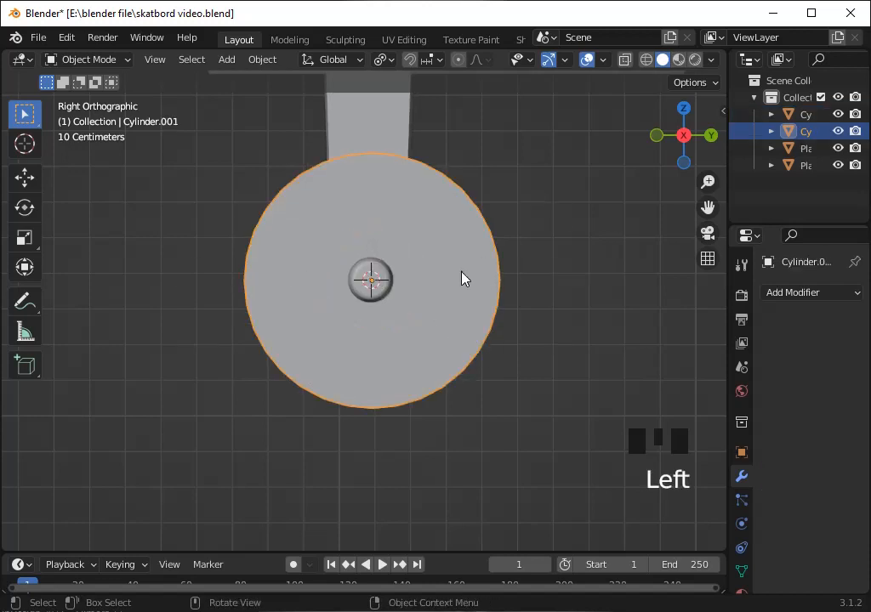
# Try to snap the wheel cylinder to the active object to align it with the axle
pyautogui.hotkey('shift', 's')
pyautogui.click(576, 218)
pyautogui.scroll(-2, 495, 264)
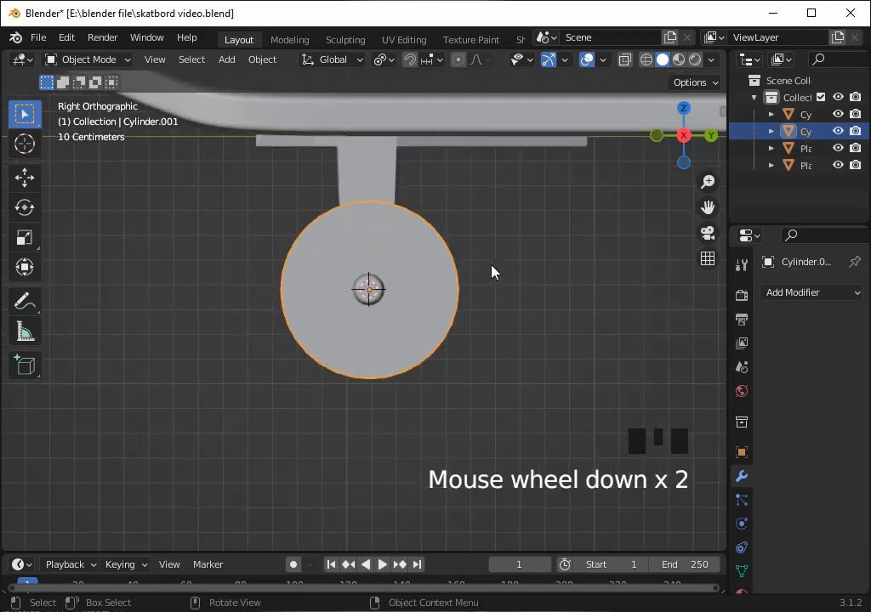
pyautogui.click(490, 265)
pyautogui.click(453, 284)
pyautogui.scroll(2, 442, 284)
pyautogui.click(383, 283)
pyautogui.click(443, 268)
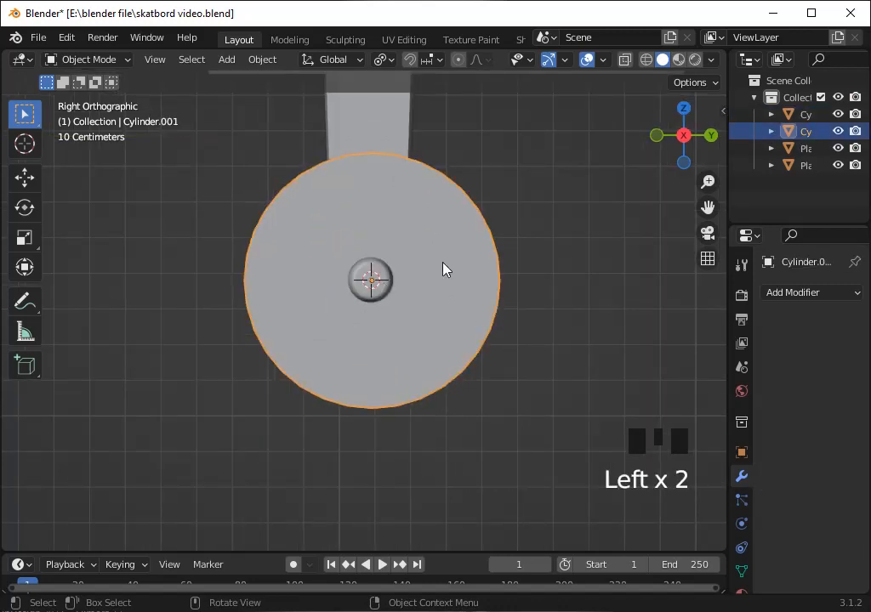
pyautogui.hotkey('shift', 's')
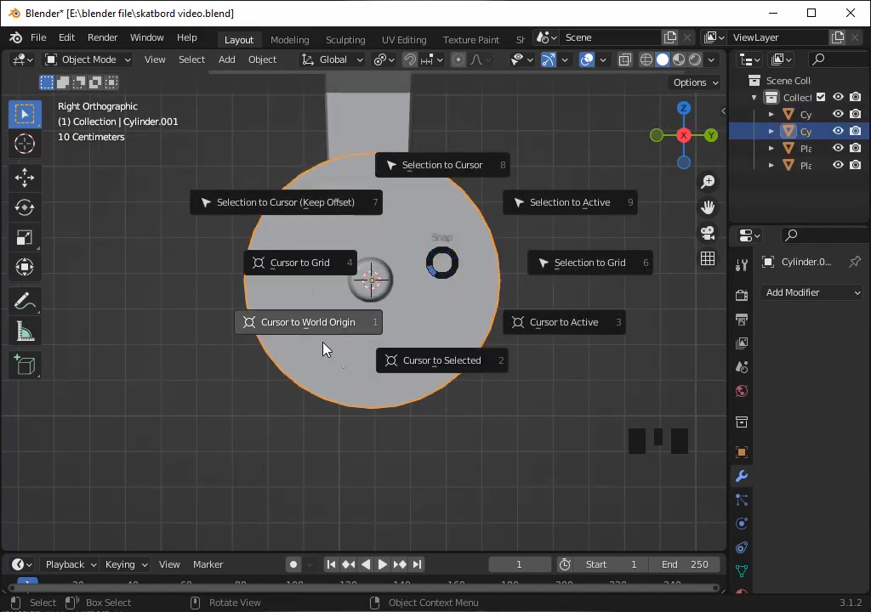
pyautogui.click(572, 208)
pyautogui.scroll(-1, 375, 287)
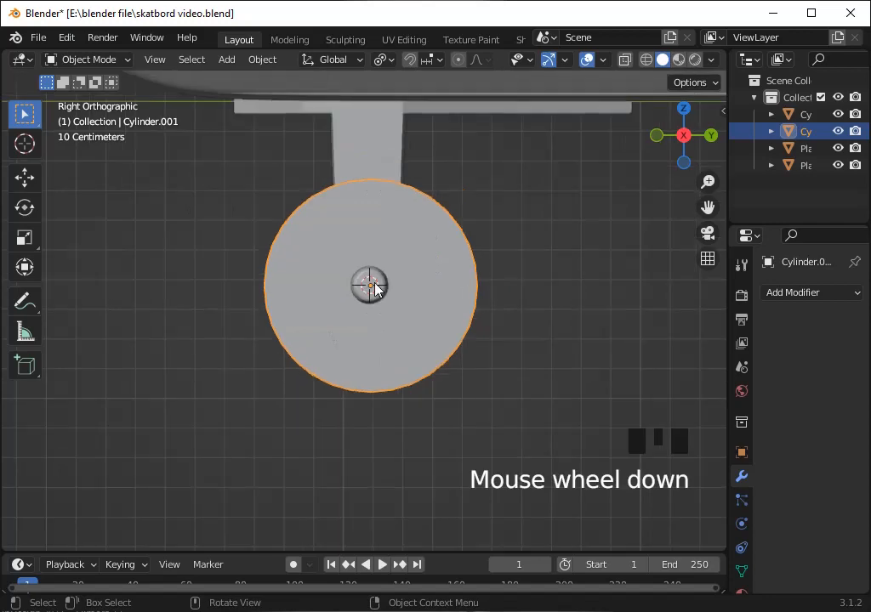
# Move the wheel cylinder freehand in the side view so it is concentric with the axle's end
pyautogui.keyDown('shift'); pyautogui.click(471, 257); pyautogui.keyUp('shift')
pyautogui.scroll(3, 523, 273)
pyautogui.click(391, 278)
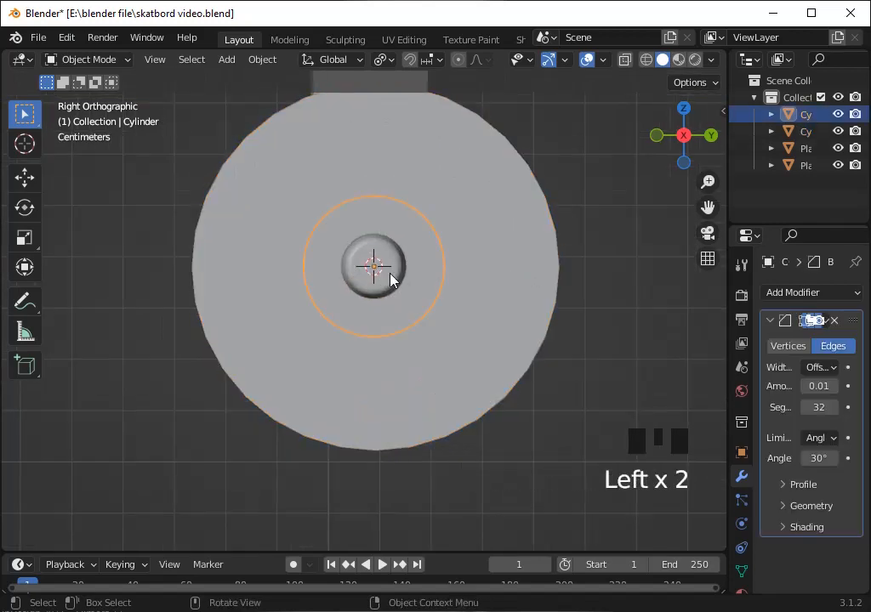
pyautogui.click(509, 293)
pyautogui.press('g')
pyautogui.click(506, 285)
pyautogui.scroll(-5, 515, 283)
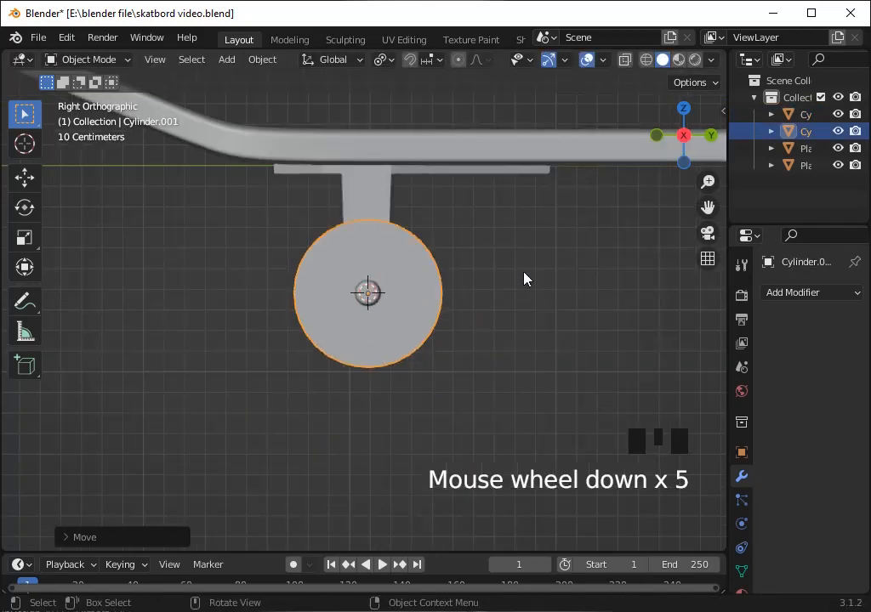
# Scale the wheel cylinder down evenly in the front view so it is shorter than the gap below the deck
pyautogui.moveTo(681, 136); pyautogui.dragTo(704, 152)
pyautogui.click(664, 137)
pyautogui.scroll(-2, 668, 140)
pyautogui.click(708, 136)
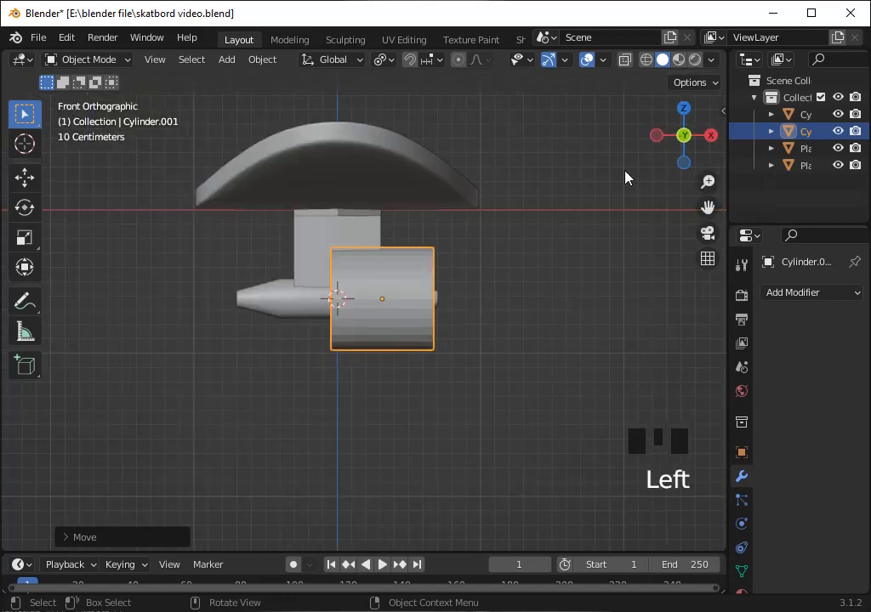
pyautogui.press('s')
pyautogui.click(503, 300)
pyautogui.scroll(1, 501, 301)
pyautogui.press('s')
pyautogui.click(515, 307)
# Move the wheel cylinder outward along X onto the tapered end of the axle
pyautogui.press('g')
pyautogui.press('y')
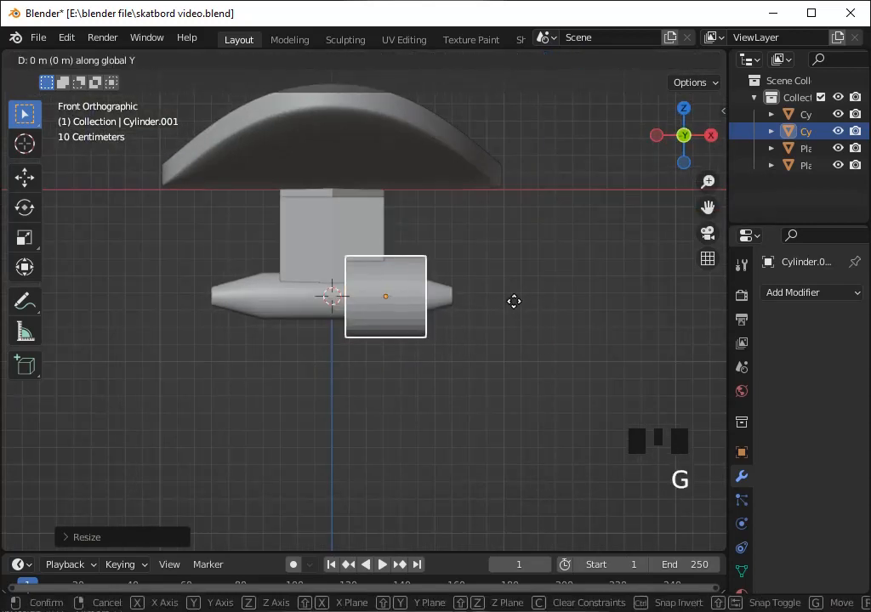
pyautogui.press('x')
pyautogui.click(593, 305)
# Narrow the wheel cylinder along X and enlarge it evenly, viewing the axle end through it in X-ray
pyautogui.hotkey('alt', 'z')
pyautogui.press('s')
pyautogui.press('x')
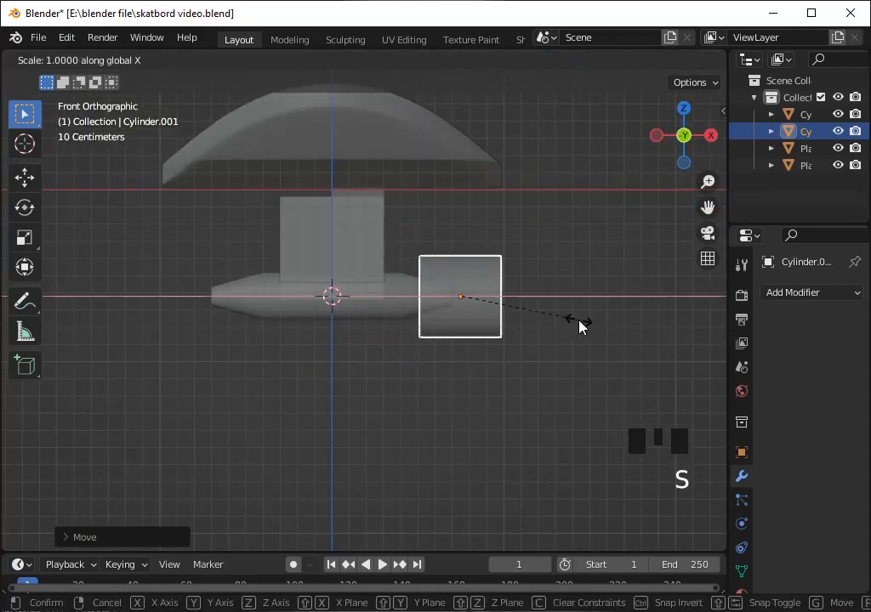
pyautogui.click(548, 303)
pyautogui.scroll(1, 566, 298)
pyautogui.press('s')
pyautogui.click(599, 277)
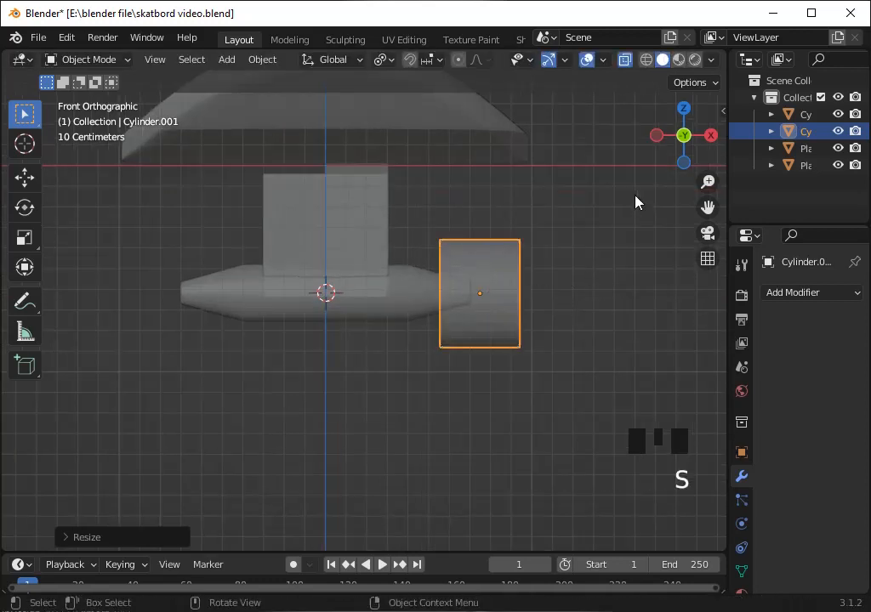
# Shift the wheel slightly further outward on the axle and narrow it a little more along X
pyautogui.moveTo(707, 205); pyautogui.dragTo(660, 197)
pyautogui.scroll(-3, 640, 280)
pyautogui.scroll(2, 572, 301)
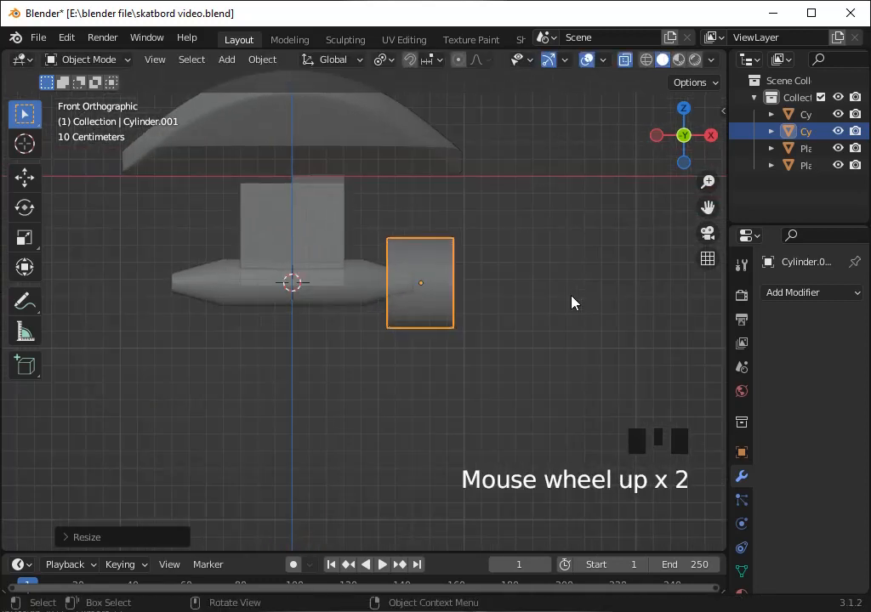
pyautogui.press('g')
pyautogui.click(573, 289)
pyautogui.press('s')
pyautogui.press('x')
pyautogui.click(570, 290)
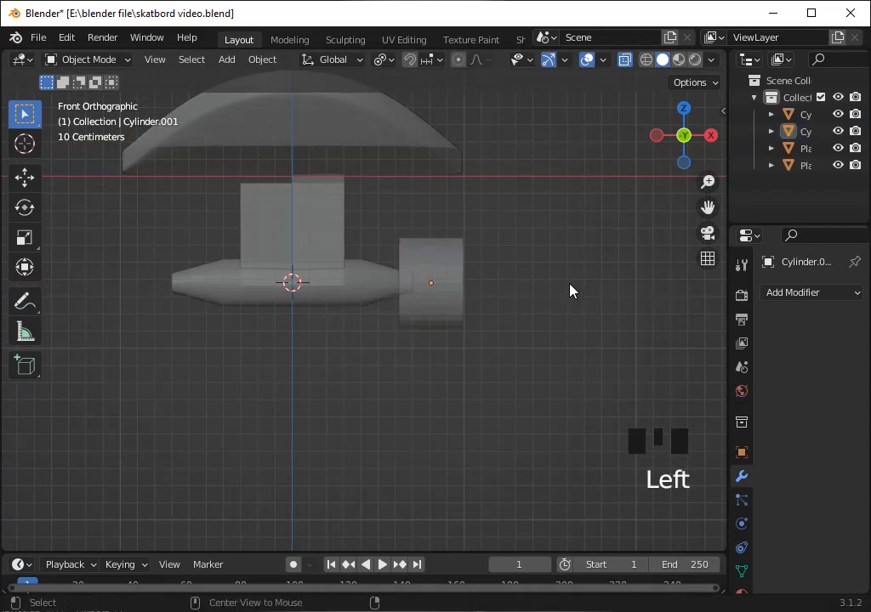
# Turn X-ray off and move the wheel about 0.04 m inward along X against the axle's taper
pyautogui.hotkey('alt', 'z')
pyautogui.scroll(-4, 570, 290)
pyautogui.moveTo(685, 147); pyautogui.dragTo(710, 158)
pyautogui.click(685, 140)
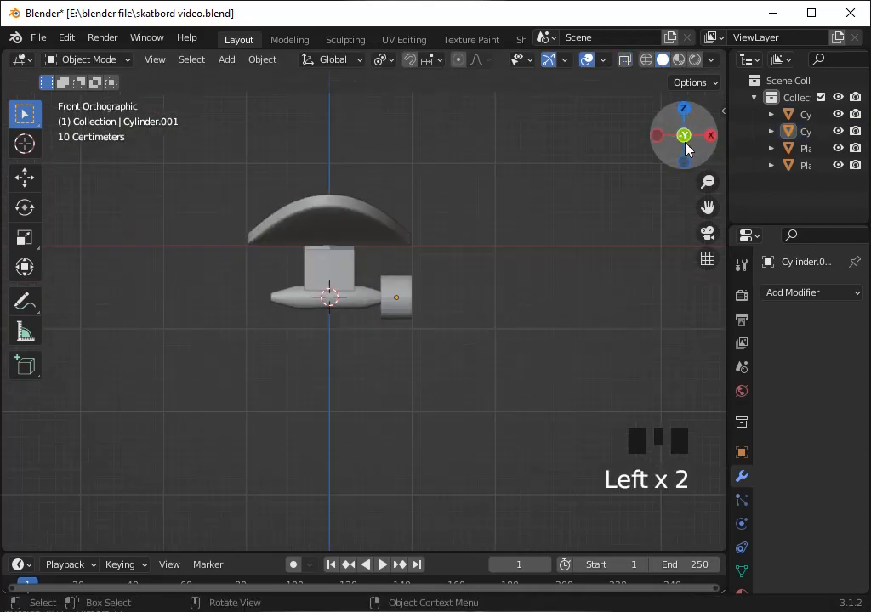
pyautogui.scroll(3, 547, 261)
pyautogui.click(449, 289)
pyautogui.scroll(1, 449, 289)
pyautogui.press('g')
pyautogui.press('x')
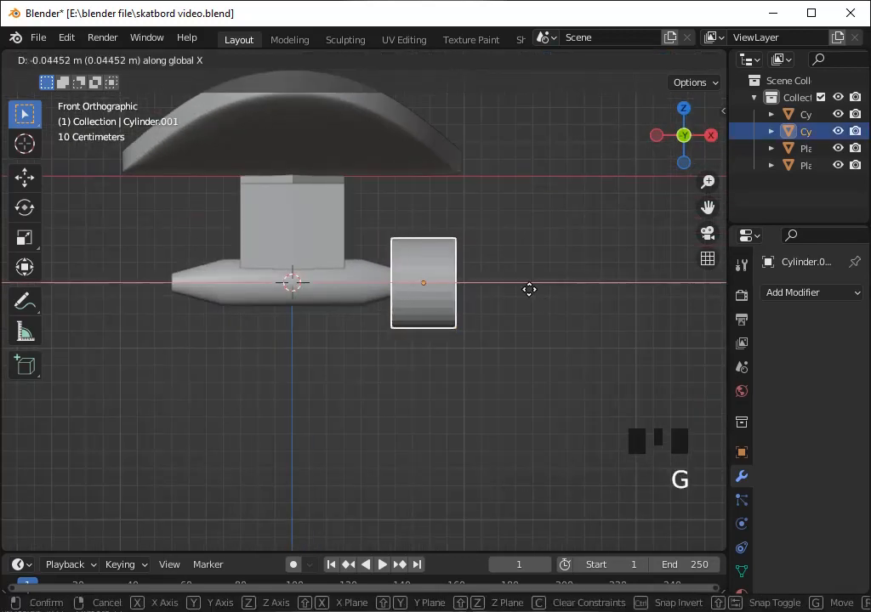
pyautogui.click(532, 290)
# Inset the wheel's outer circular face in Edit Mode and scale the inset face down slightly
pyautogui.moveTo(680, 145); pyautogui.dragTo(534, 261)
pyautogui.press('Tab')
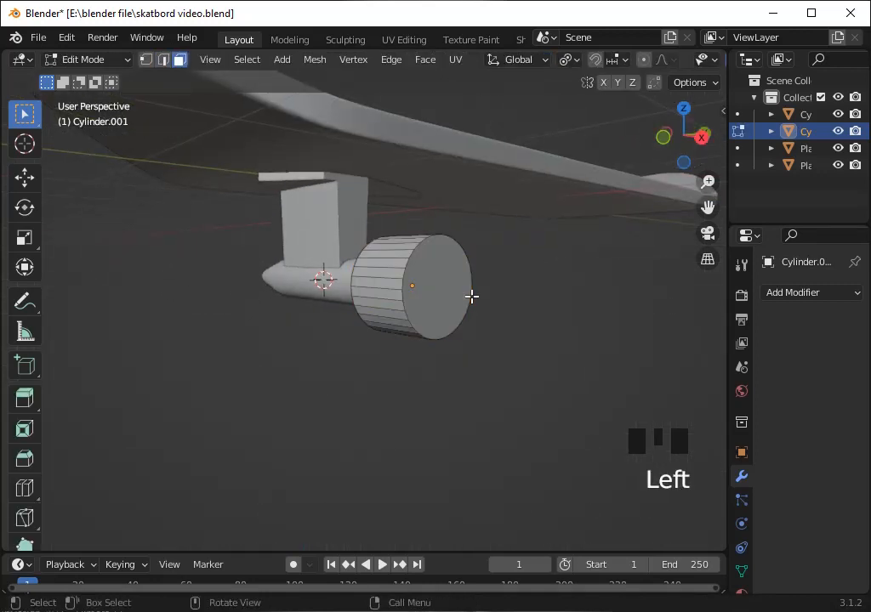
pyautogui.click(449, 294)
pyautogui.moveTo(680, 141); pyautogui.dragTo(645, 149)
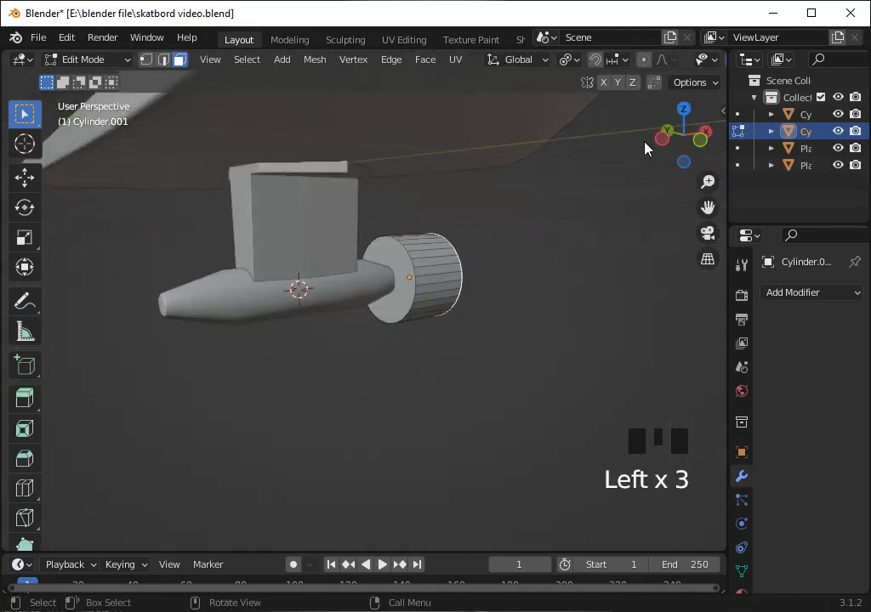
pyautogui.click(483, 323)
pyautogui.click(699, 139)
pyautogui.scroll(3, 655, 181)
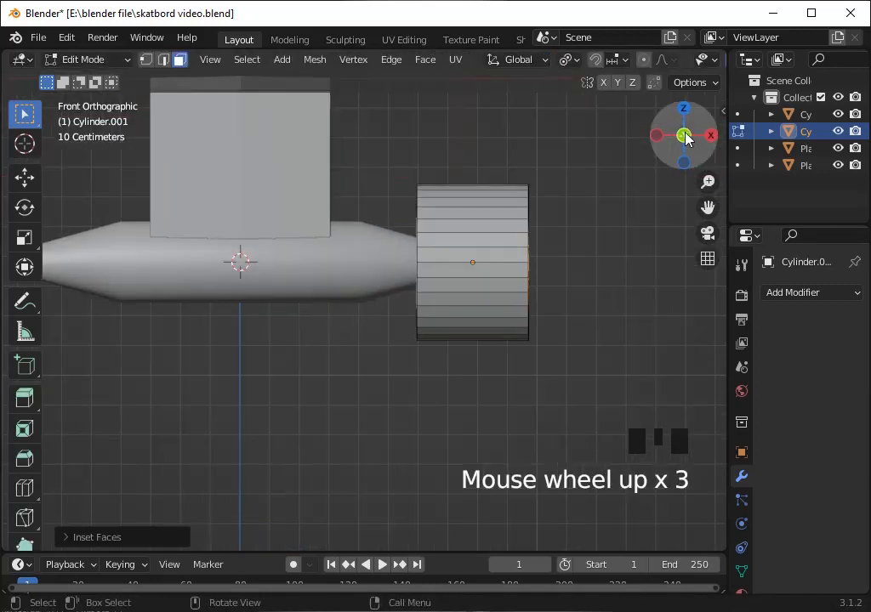
pyautogui.moveTo(684, 137); pyautogui.dragTo(576, 163)
pyautogui.press('s')
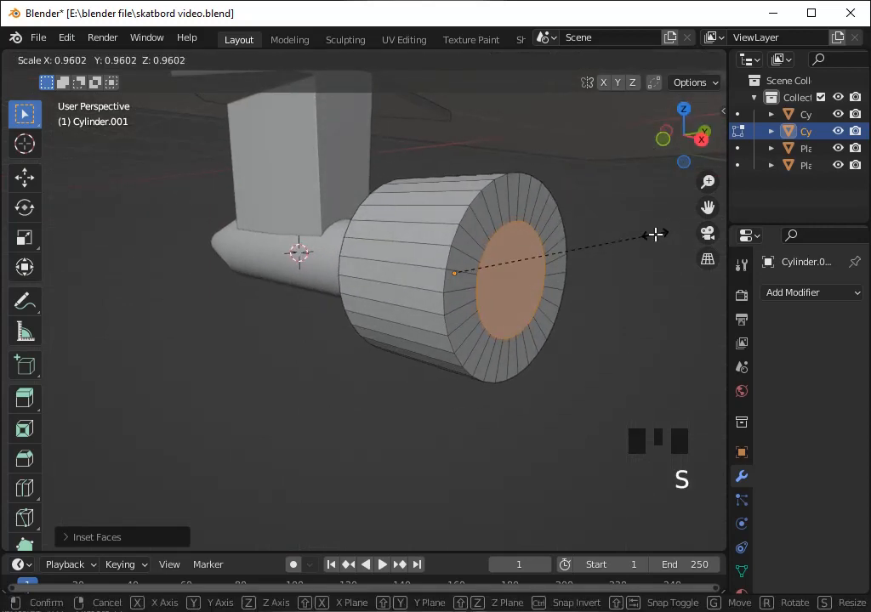
pyautogui.click(597, 217)
# Extrude the inset face along its normals into the wheel to form a round recess
pyautogui.press('KP_1')
pyautogui.hotkey('alt', 'z')
pyautogui.hotkey('alt', 'e')
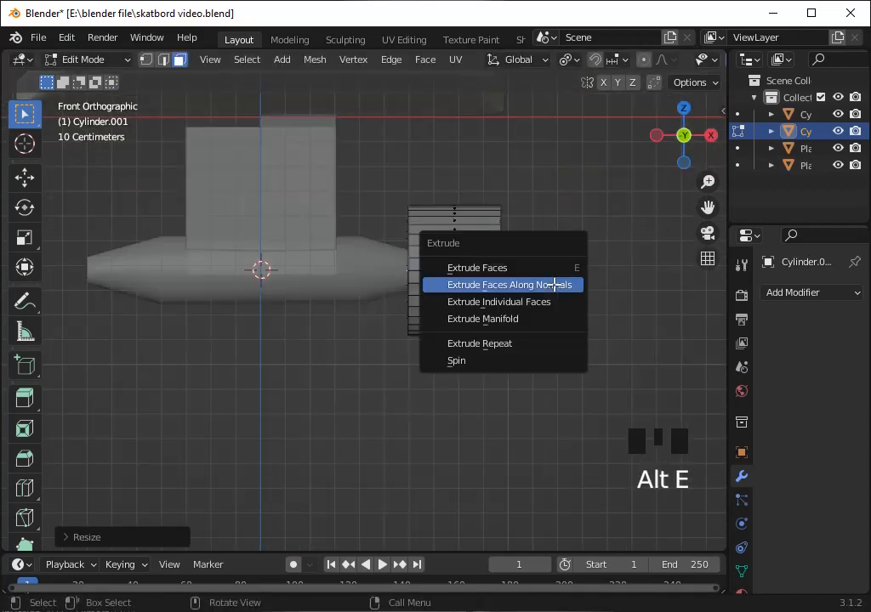
pyautogui.moveTo(683, 136); pyautogui.dragTo(638, 141)
pyautogui.hotkey('alt', 'z')
pyautogui.hotkey('alt', 'e')
pyautogui.click(579, 253)
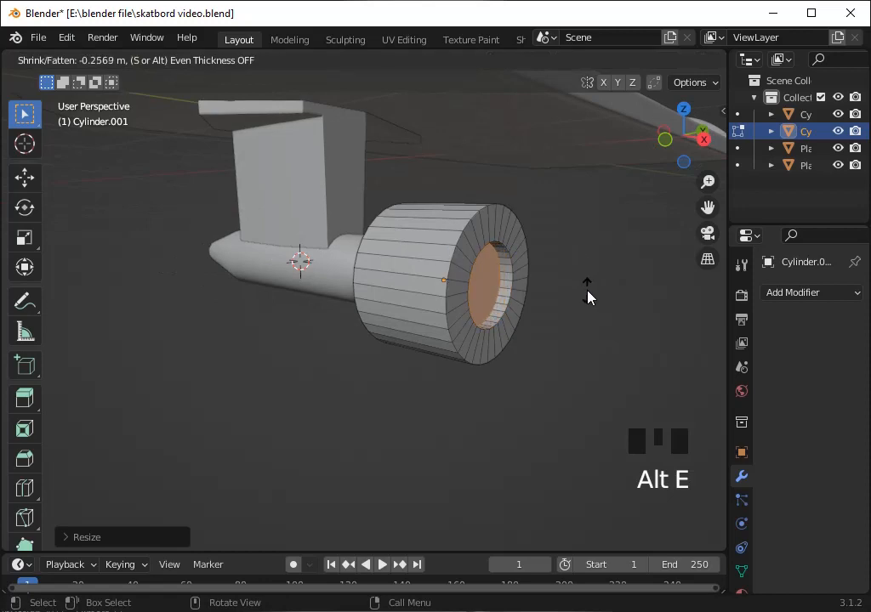
pyautogui.click(591, 315)
# Scale the recess's bottom face down and extrude it along its normals to make a smaller hub step
pyautogui.click(703, 139)
pyautogui.press('s')
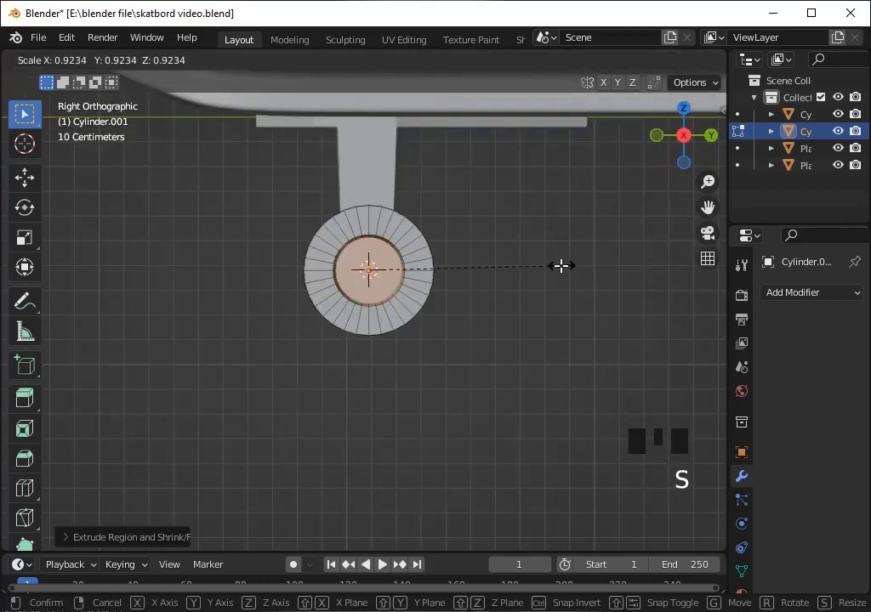
pyautogui.click(541, 266)
pyautogui.moveTo(680, 144); pyautogui.dragTo(634, 257)
pyautogui.click(684, 140)
pyautogui.click(708, 135)
pyautogui.hotkey('alt', 'z')
pyautogui.hotkey('alt', 'z')
# Inset the innermost hub face and scale it slightly
pyautogui.press('i')
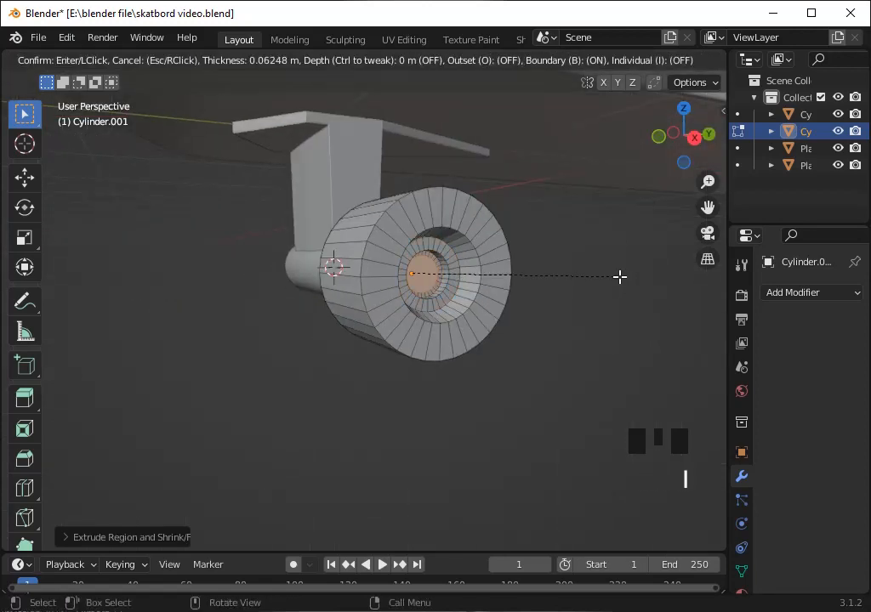
pyautogui.click(619, 276)
pyautogui.press('s')
pyautogui.click(614, 277)
# Bevel the wheel's inner and outer rim edge loops to round the tread, and return to Object Mode
pyautogui.press('Tab')
pyautogui.moveTo(699, 156); pyautogui.dragTo(769, 147)
pyautogui.click(683, 141)
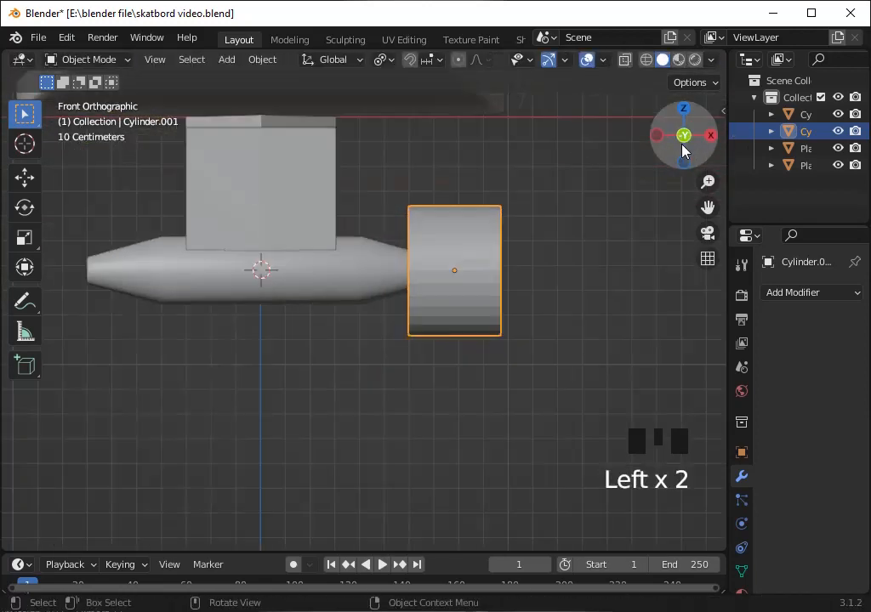
pyautogui.press('Tab')
pyautogui.press('2')
pyautogui.moveTo(683, 136); pyautogui.dragTo(829, 38)
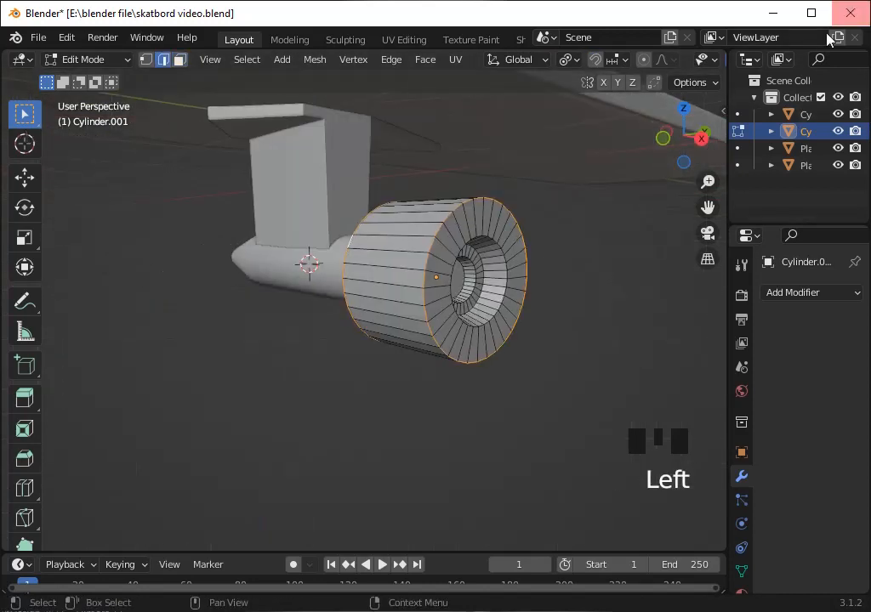
pyautogui.click(564, 296)
pyautogui.press('Tab')
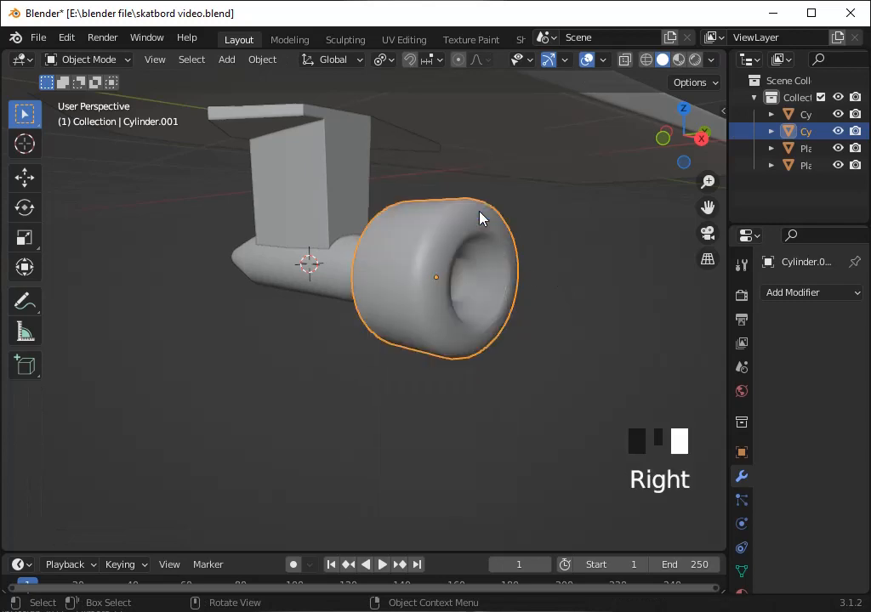
# Shade the wheel smooth and enable Auto Smooth for its normals
pyautogui.scroll(-2, 479, 218)
pyautogui.click(612, 201)
pyautogui.moveTo(681, 146); pyautogui.dragTo(630, 139)
pyautogui.click(742, 572)
pyautogui.scroll(-5, 781, 522)
pyautogui.click(805, 485)
pyautogui.scroll(1, 535, 262)
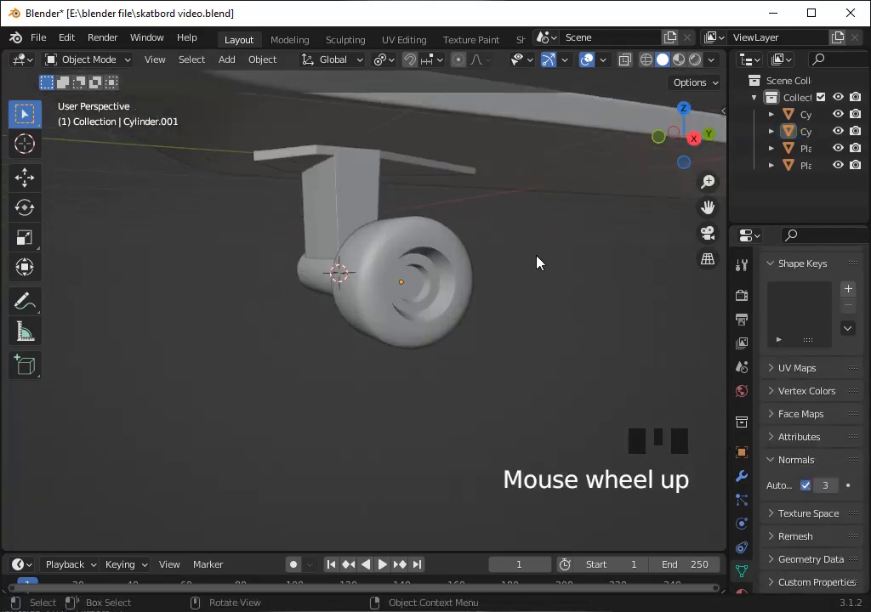
# Add a Bevel modifier to the wheel and apply the wheel's scale
pyautogui.click(742, 476)
pyautogui.click(783, 291)
pyautogui.click(544, 345)
pyautogui.hotkey('ctrl', 'a')
pyautogui.click(484, 299)
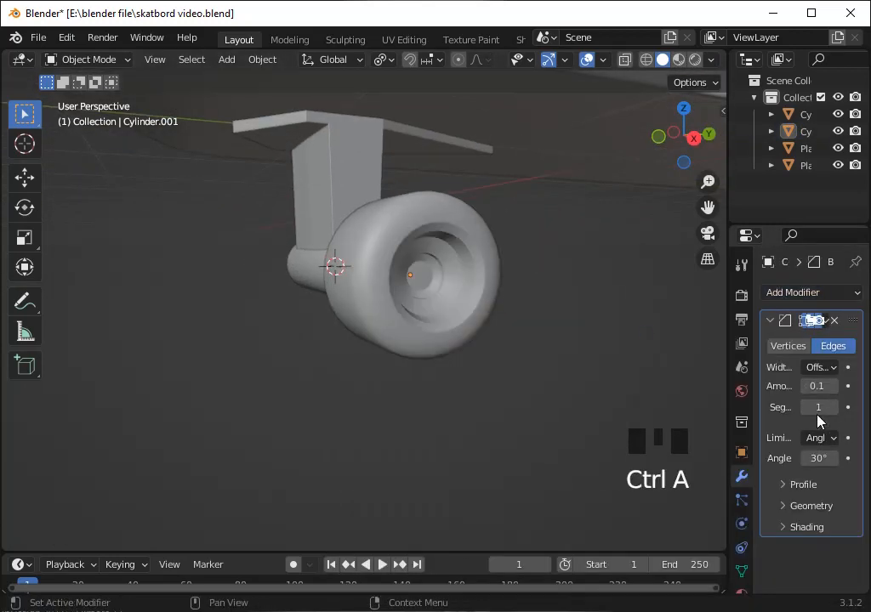
# Set the wheel's Bevel modifier to 32 segments and an amount of 0.04 m
pyautogui.scroll(2, 527, 208)
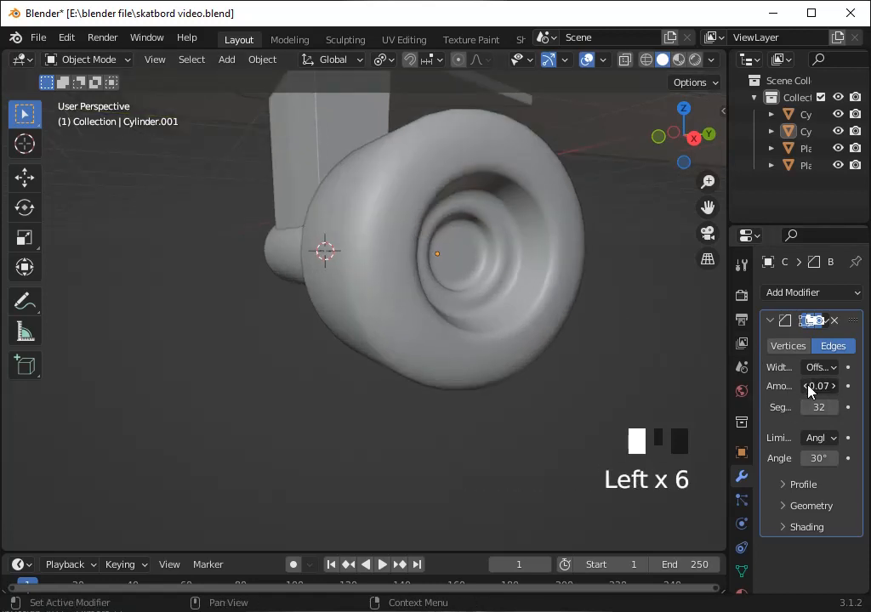
pyautogui.click(808, 387)
pyautogui.click(808, 386)
pyautogui.click(808, 386)
pyautogui.click(583, 257)
pyautogui.scroll(-1, 608, 225)
pyautogui.click(608, 225)
pyautogui.moveTo(683, 136); pyautogui.dragTo(22, 147)
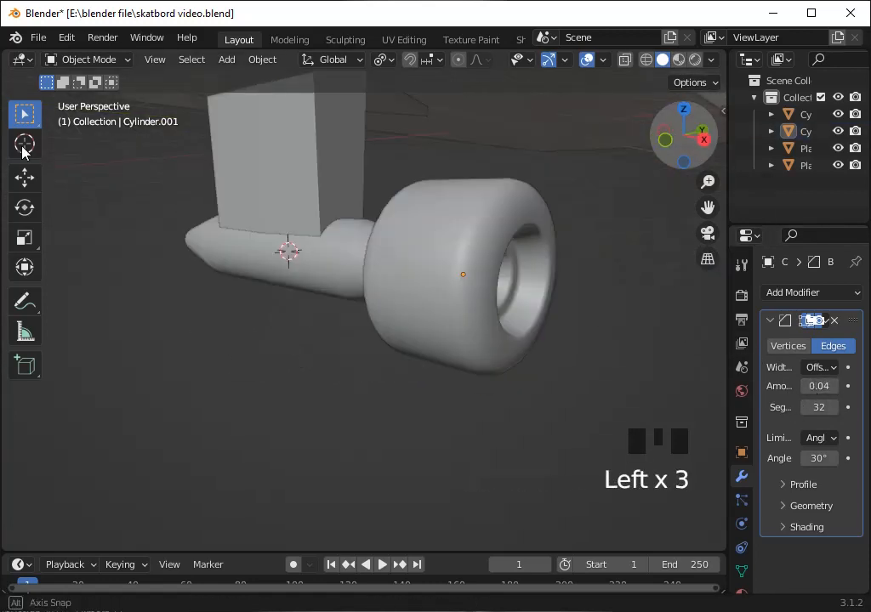
# Switch to an orthographic view of the skateboard and resize the wheel evenly
pyautogui.scroll(-4, 694, 261)
pyautogui.click(706, 258)
pyautogui.scroll(2, 596, 261)
pyautogui.click(425, 296)
pyautogui.press('s')
pyautogui.click(491, 323)
pyautogui.click(520, 365)
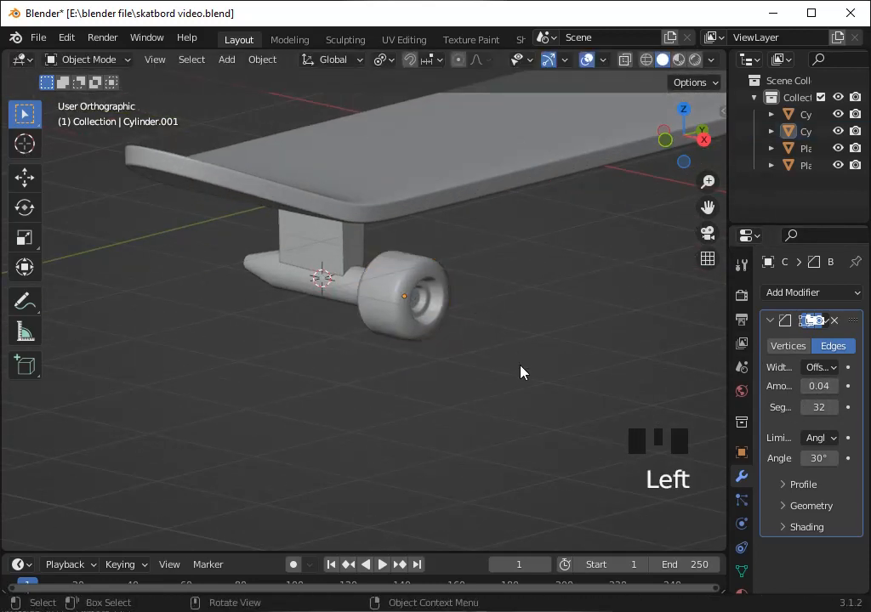
# Add a centred loop cut around the middle of the wheel's tread in Edit Mode
pyautogui.scroll(1, 468, 308)
pyautogui.press('Tab')
pyautogui.scroll(2, 420, 278)
pyautogui.hotkey('ctrl', 'e')
pyautogui.hotkey('ctrl', 'r')
pyautogui.click(426, 255)
pyautogui.rightClick(472, 278)
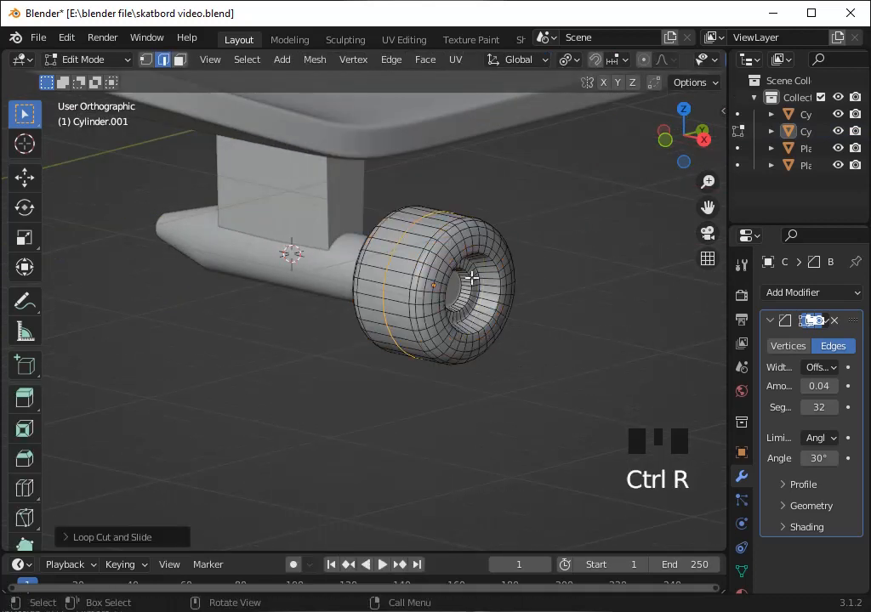
pyautogui.press('s')
pyautogui.click(556, 349)
pyautogui.hotkey('ctrl', 'z')
# Enable proportional editing and scale the middle tread loop to about 1.17 with a proportional size of 0.32
pyautogui.press('o')
pyautogui.press('s')
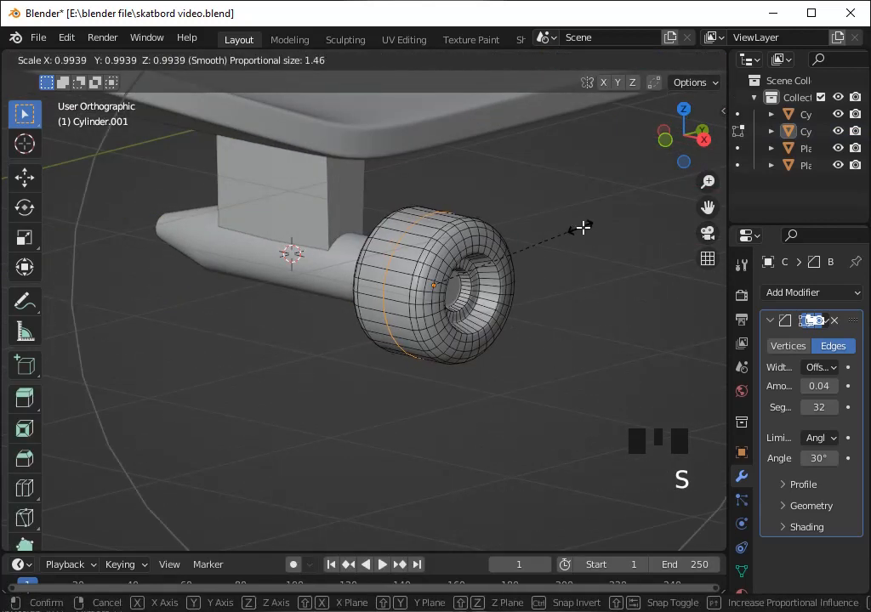
pyautogui.rightClick(583, 227)
pyautogui.scroll(-2, 572, 265)
pyautogui.press('s')
pyautogui.scroll(10, 560, 321)
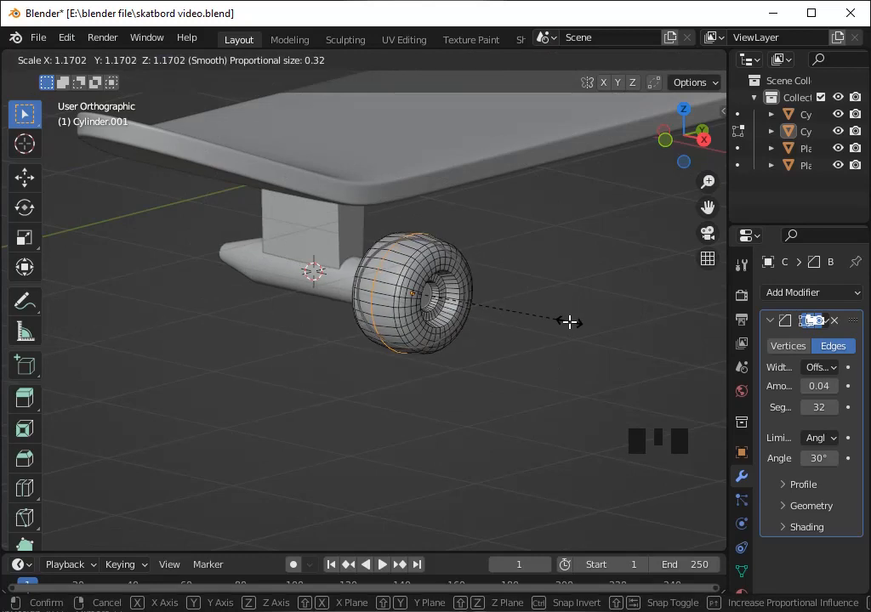
pyautogui.click(567, 322)
pyautogui.press('Tab')
pyautogui.hotkey('ctrl', 'z')
pyautogui.hotkey('ctrl', 'b')
pyautogui.rightClick(599, 320)
pyautogui.press('Tab')
# Select the wheel, resize it evenly in the front view and switch to wireframe shading
pyautogui.scroll(2, 496, 254)
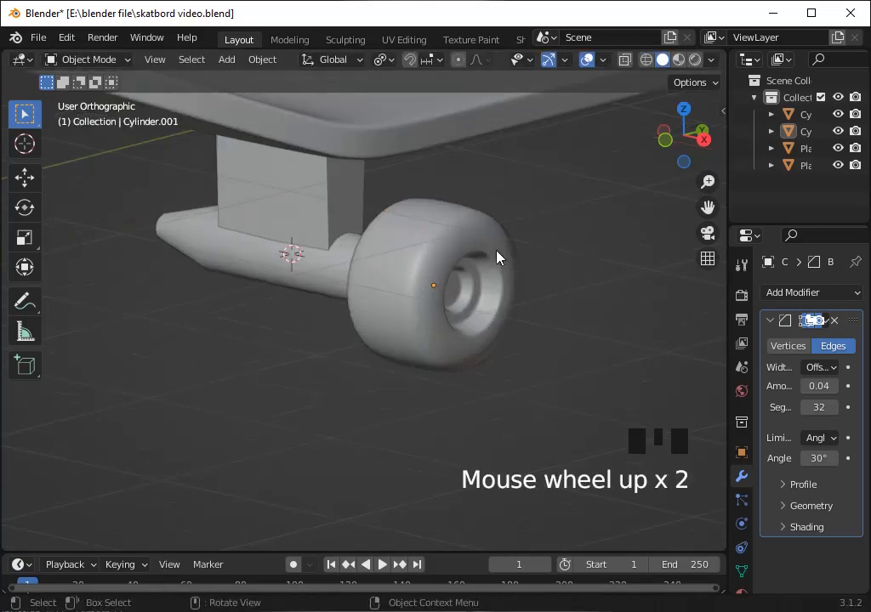
pyautogui.click(443, 254)
pyautogui.click(659, 147)
pyautogui.press('s')
pyautogui.click(615, 231)
pyautogui.hotkey('shift', 'z')
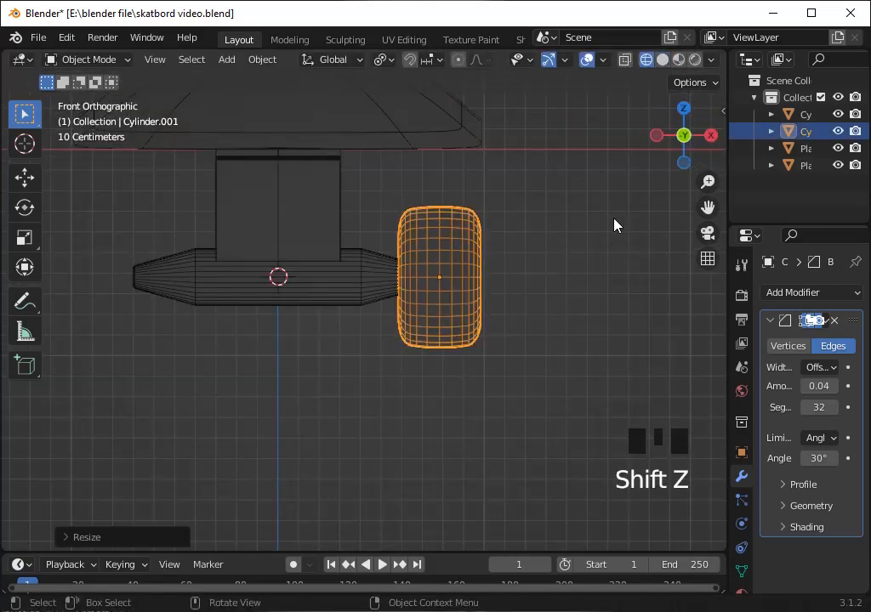
# Return to solid shading with X-ray on and move the wheel about 0.01 m along X toward the axle
pyautogui.hotkey('shift', 'z')
pyautogui.hotkey('alt', 'z')
pyautogui.press('g')
pyautogui.press('x')
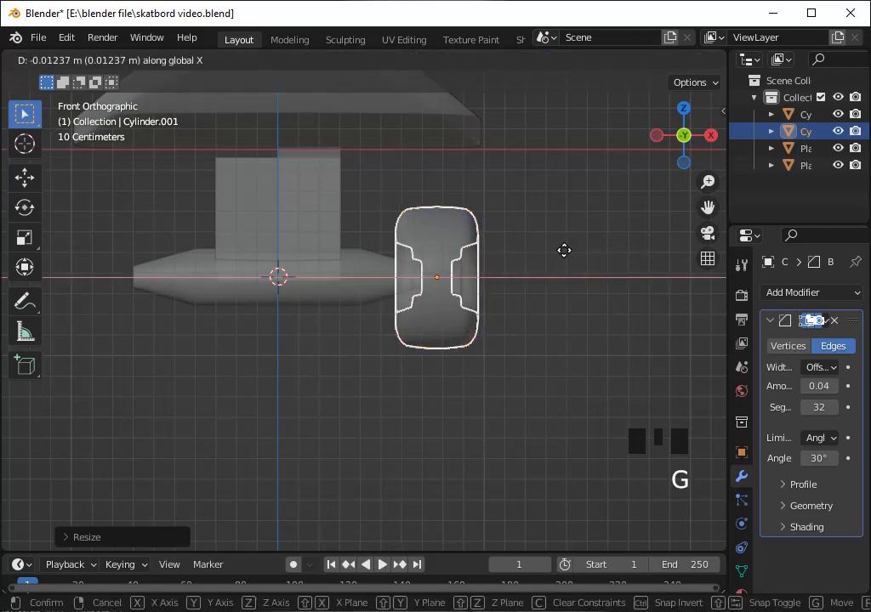
pyautogui.click(564, 251)
# Duplicate the wheel along the X axis onto the opposite end of the axle
pyautogui.scroll(-2, 597, 250)
pyautogui.hotkey('shift', 'd')
pyautogui.press('y')
pyautogui.press('x')
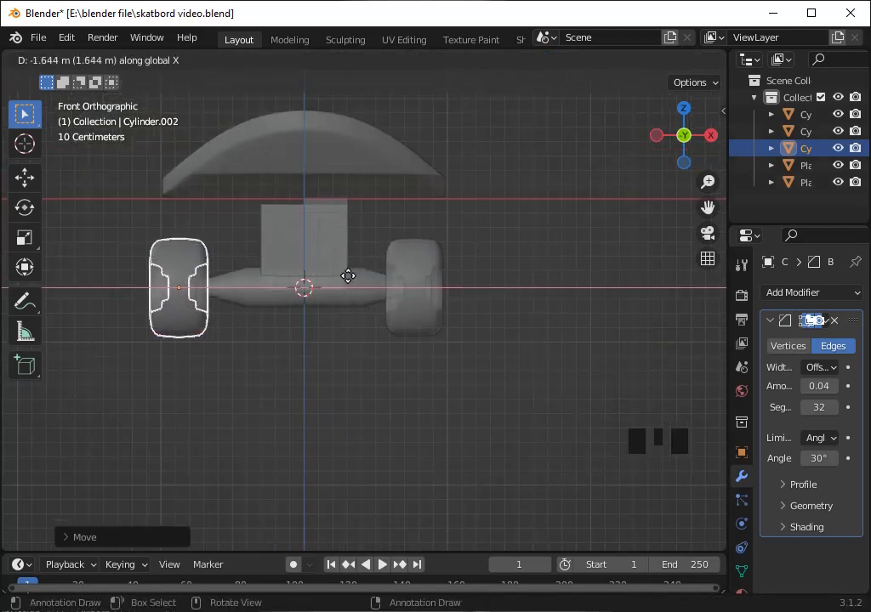
pyautogui.click(364, 274)
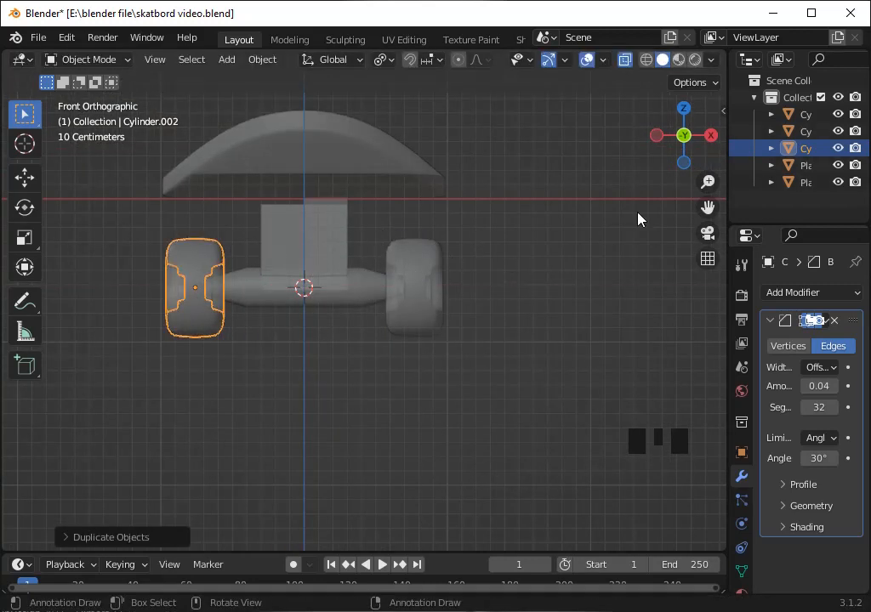
# Turn off X-ray and select the truck's base plate and post under the deck
pyautogui.moveTo(683, 136); pyautogui.dragTo(612, 250)
pyautogui.scroll(-2, 612, 249)
pyautogui.scroll(9, 610, 257)
pyautogui.scroll(-8, 610, 258)
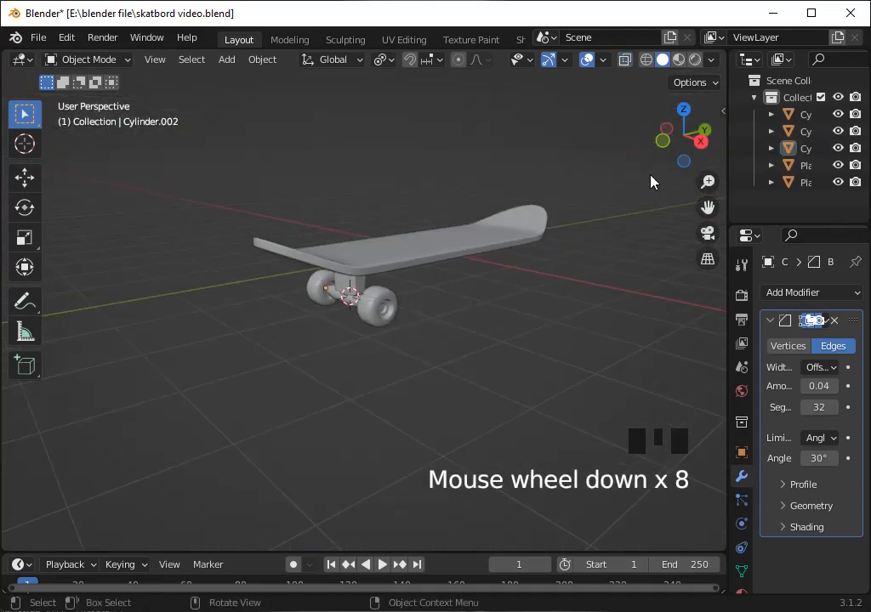
pyautogui.scroll(3, 655, 128)
pyautogui.scroll(3, 356, 272)
pyautogui.click(355, 272)
pyautogui.scroll(2, 338, 280)
pyautogui.click(339, 281)
pyautogui.click(355, 258)
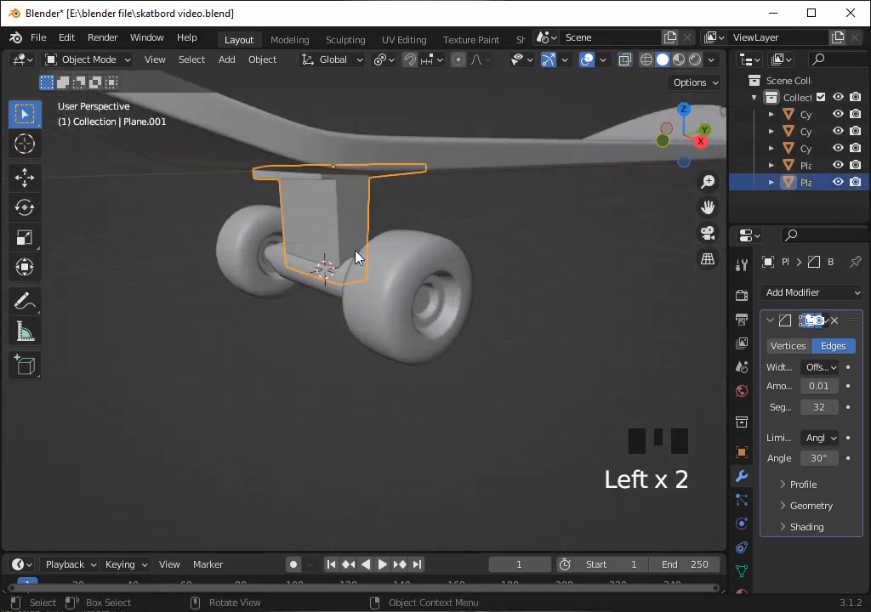
# From the front view in Edit Mode, select the truck post's lower vertices and widen them along X
pyautogui.click(662, 139)
pyautogui.press('Tab')
pyautogui.hotkey('alt', 'z')
pyautogui.moveTo(208, 219); pyautogui.dragTo(316, 335)
pyautogui.press('s')
pyautogui.press('x')
pyautogui.click(420, 320)
# Raise the post's lower end about 0.07 m along Z, scale it along Y and return to Object Mode
pyautogui.press('g')
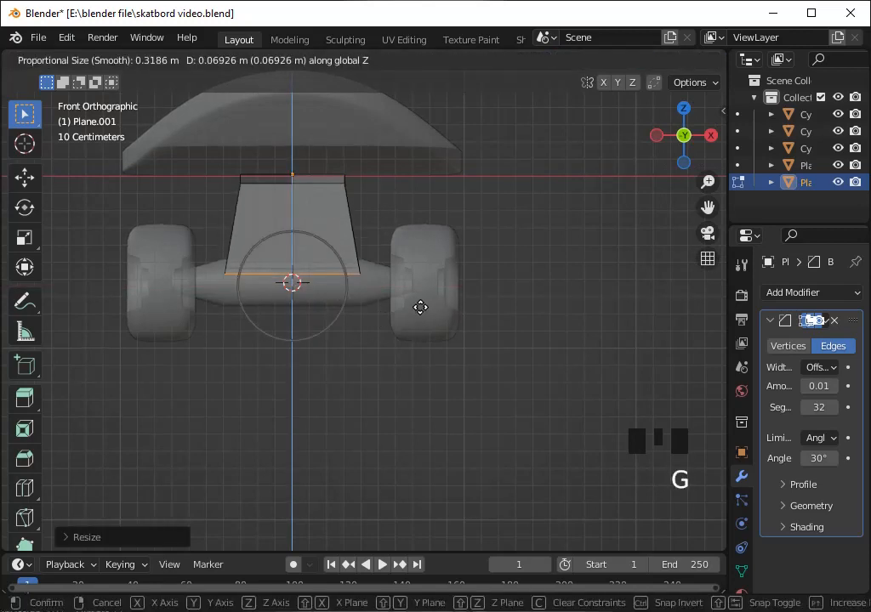
pyautogui.click(420, 307)
pyautogui.press('s')
pyautogui.press('y')
pyautogui.click(423, 305)
pyautogui.press('Tab')
pyautogui.hotkey('alt', 'z')
pyautogui.click(635, 197)
pyautogui.scroll(-2, 635, 197)
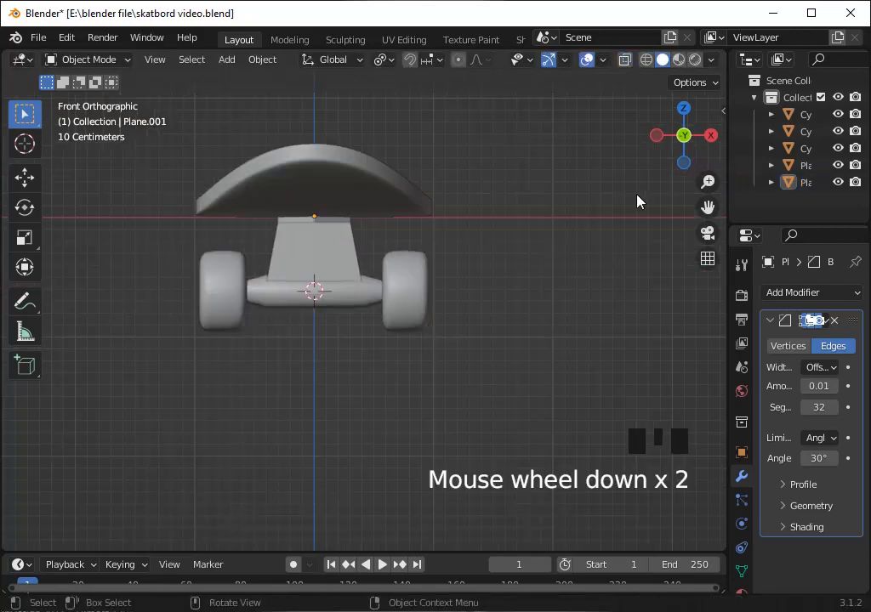
# From the bottom view, duplicate the truck base, axle and both wheels along Y toward the other end of the deck
pyautogui.moveTo(682, 140)
pyautogui.mouseDown()
pyautogui.moveTo(227, 100)
pyautogui.moveTo(723, 142)
pyautogui.moveTo(511, 142)
pyautogui.moveTo(511, 152)
pyautogui.moveTo(679, 138)
pyautogui.mouseUp()
pyautogui.click(683, 161)
pyautogui.scroll(-4, 484, 302)
pyautogui.scroll(3, 484, 302)
pyautogui.click(396, 313)
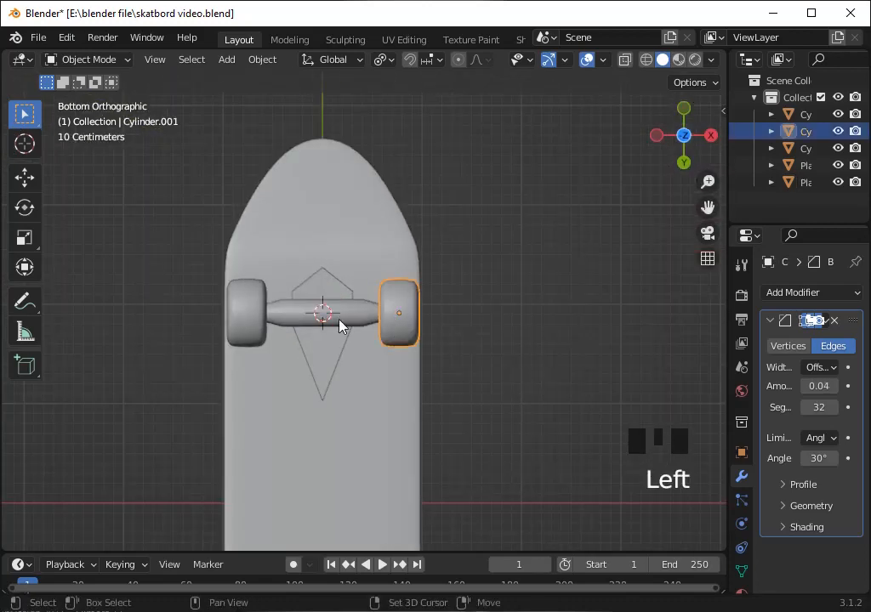
pyautogui.keyDown('shift'); pyautogui.click(339, 319); pyautogui.keyUp('shift')
pyautogui.keyDown('shift'); pyautogui.click(322, 353); pyautogui.keyUp('shift')
pyautogui.keyDown('shift'); pyautogui.click(251, 315); pyautogui.keyUp('shift')
pyautogui.moveTo(707, 204); pyautogui.dragTo(705, 113)
pyautogui.scroll(-6, 431, 346)
pyautogui.hotkey('shift', 'd')
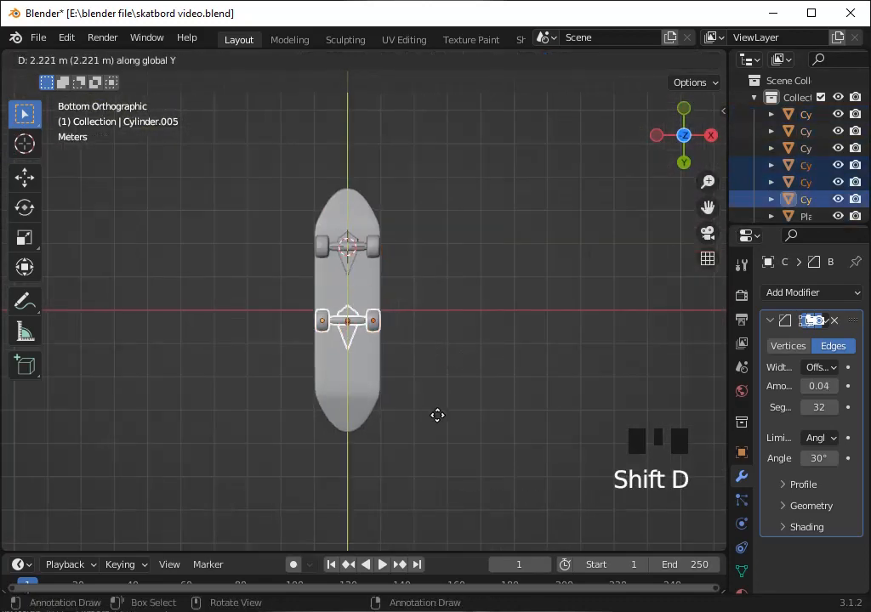
pyautogui.click(451, 376)
# Rotate the duplicated truck assembly 180° and shift its position under the deck
pyautogui.scroll(5, 451, 376)
pyautogui.write('r180')
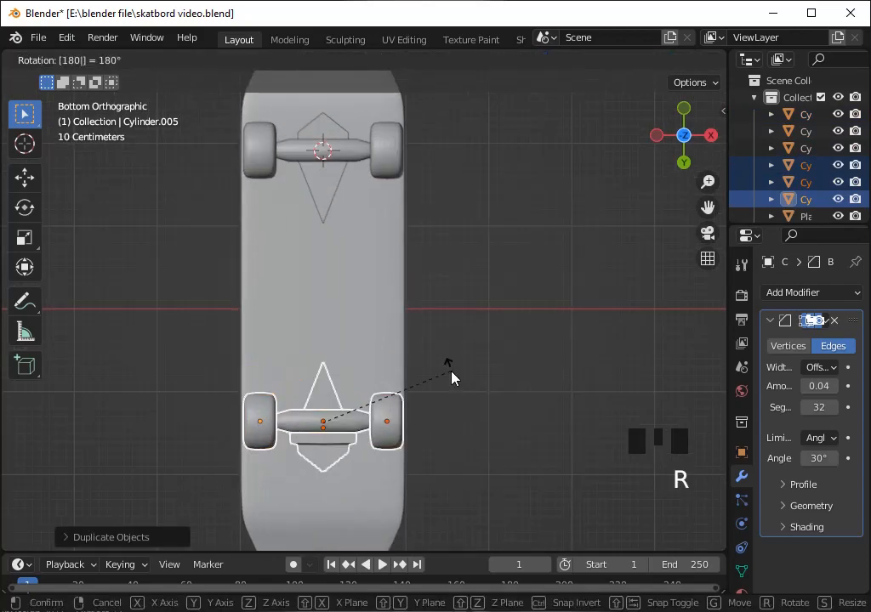
pyautogui.press('Return')
pyautogui.scroll(-2, 473, 324)
pyautogui.press('g')
pyautogui.click(474, 343)
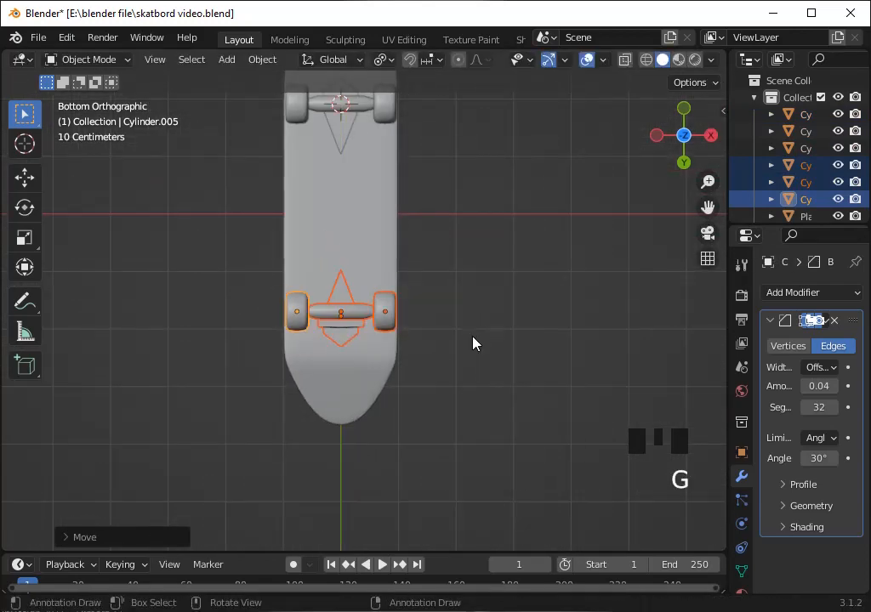
# Save the file, undo the last move and reposition the duplicated truck along the Y axis instead
pyautogui.hotkey('ctrl', 's')
pyautogui.hotkey('ctrl', 'z')
pyautogui.scroll(1, 449, 334)
pyautogui.press('g')
pyautogui.press('y')
pyautogui.click(449, 336)
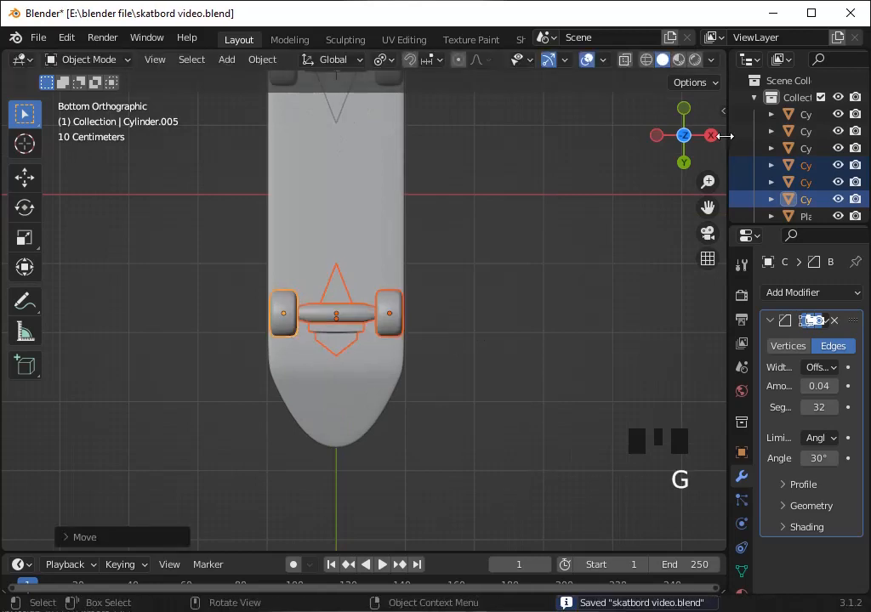
# From the right view, adjust the duplicated truck's position along Y near the upturned end of the deck
pyautogui.click(711, 135)
pyautogui.scroll(1, 614, 243)
pyautogui.scroll(1, 614, 248)
pyautogui.press('g')
pyautogui.press('y')
pyautogui.click(572, 277)
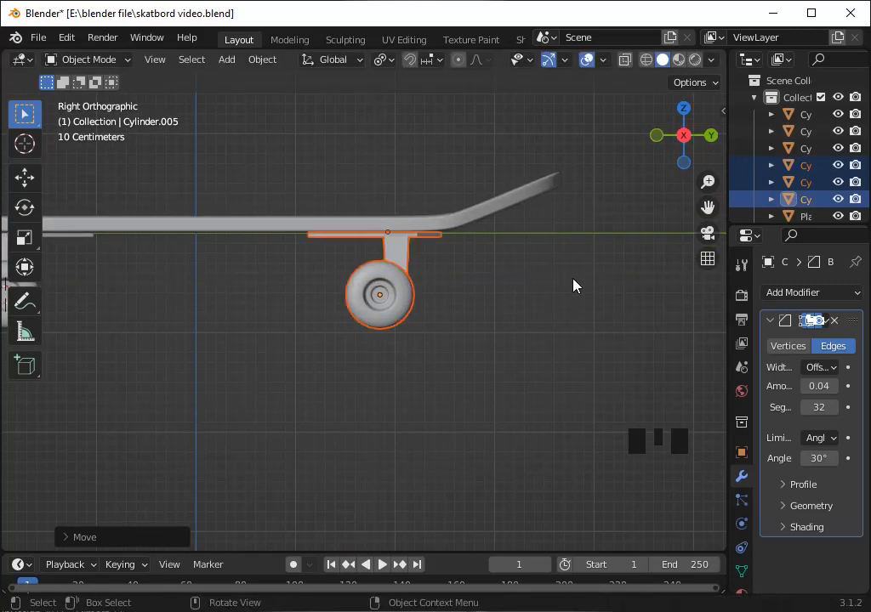
# Undo the duplicated truck's moves and its 180° rotation
pyautogui.hotkey('ctrl', 'z')
pyautogui.moveTo(683, 136); pyautogui.dragTo(668, 151)
pyautogui.hotkey('ctrl', 'z')
pyautogui.hotkey('ctrl', 'z')
pyautogui.hotkey('ctrl', 'z')
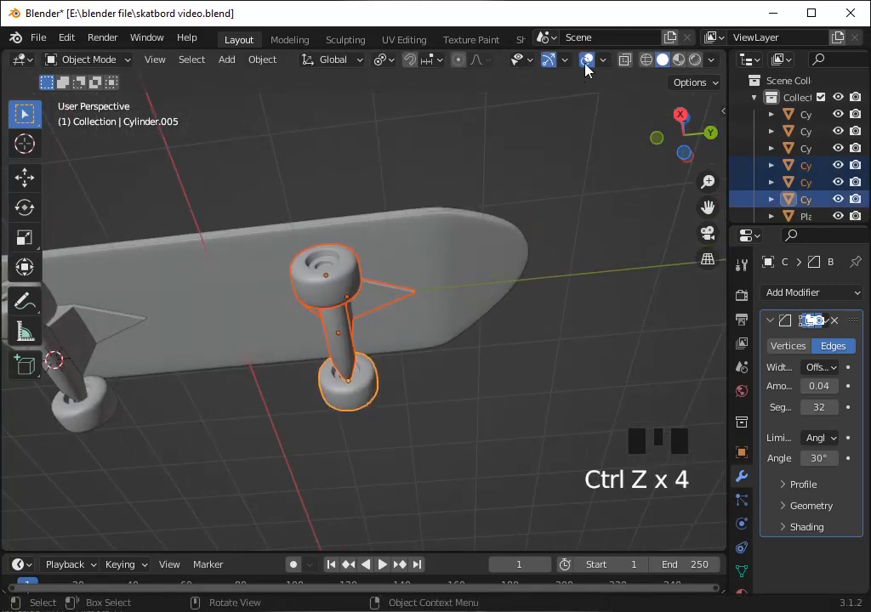
# Try rotating the duplicated truck in the bottom view with a different pivot point, then undo it
pyautogui.click(380, 59)
pyautogui.click(681, 158)
pyautogui.press('r')
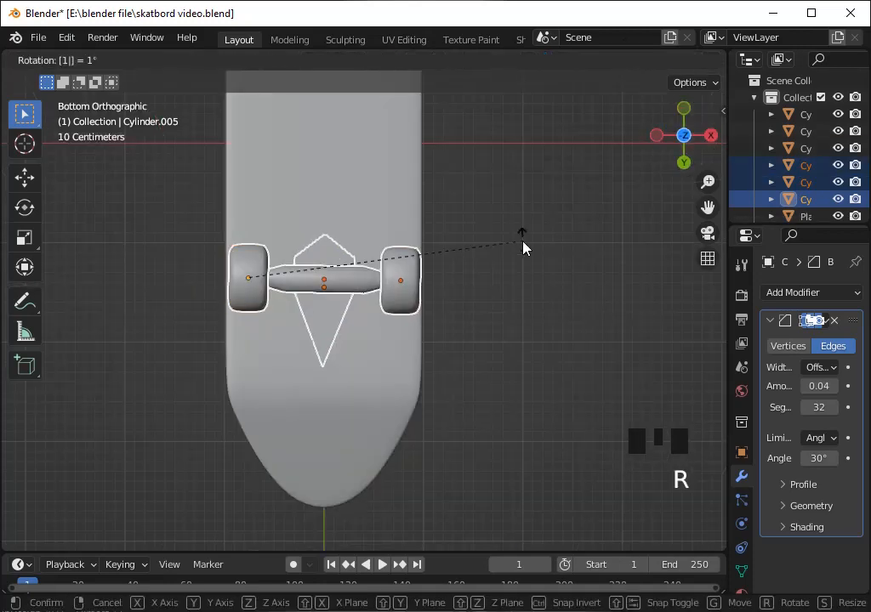
pyautogui.click(521, 246)
pyautogui.hotkey('ctrl', 'z')
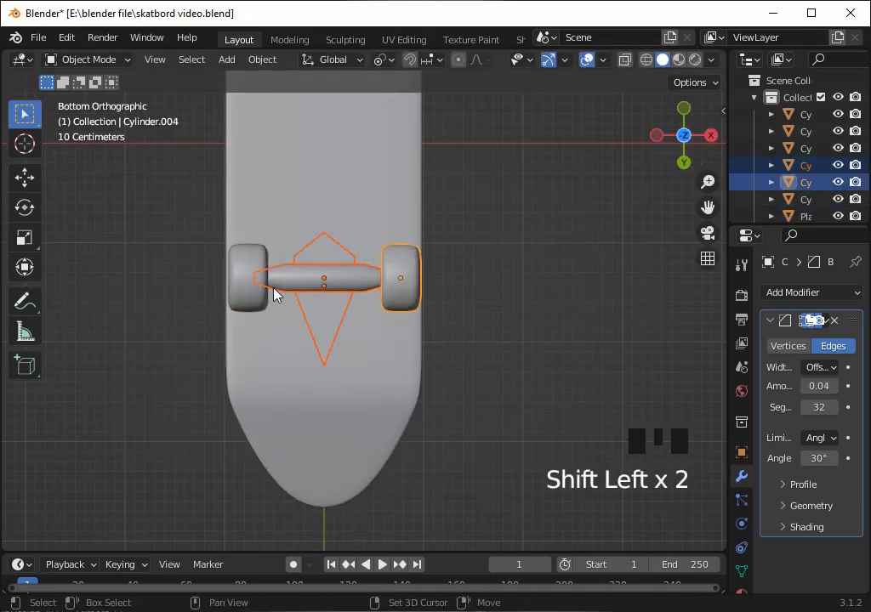
# Change the transform pivot point again and rotate the whole duplicated truck 180° in the bottom view
pyautogui.click(384, 60)
pyautogui.click(415, 135)
pyautogui.write('r180')
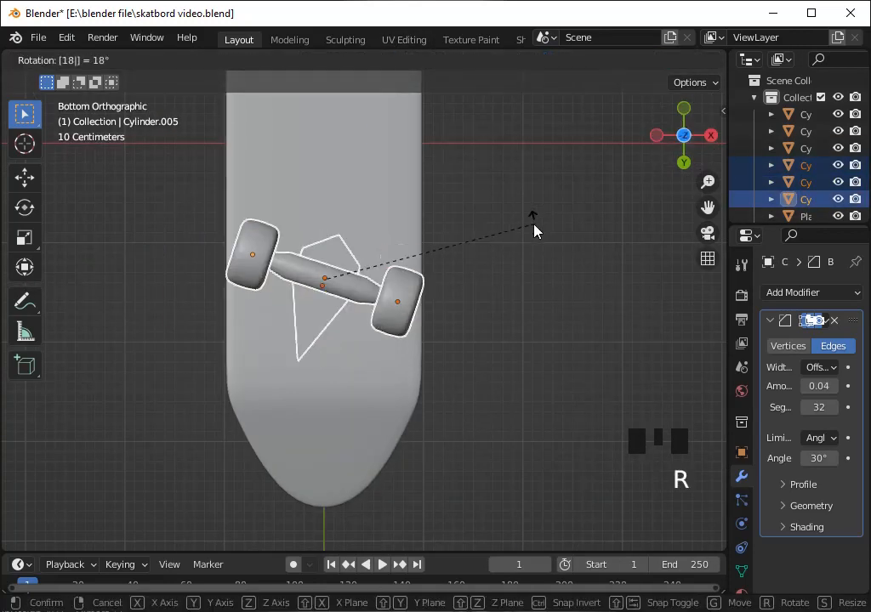
pyautogui.click(533, 223)
# Move the duplicated truck along Y, fine-tuning it by about 0.10 m in the right view
pyautogui.press('g')
pyautogui.press('y')
pyautogui.click(523, 276)
pyautogui.click(712, 133)
pyautogui.press('g')
pyautogui.press('y')
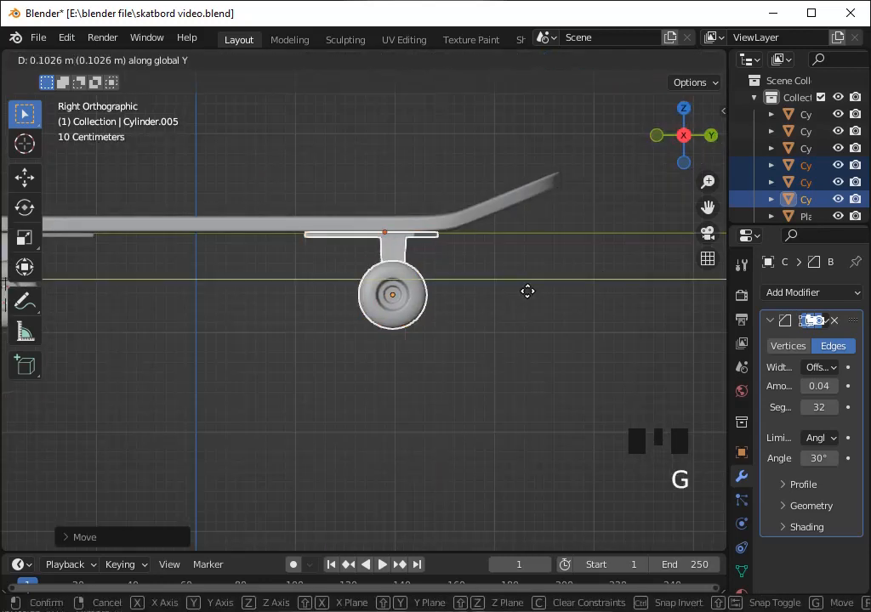
pyautogui.click(527, 291)
# Adjust the duplicated truck's height along Z and save the file
pyautogui.press('g')
pyautogui.press('z')
pyautogui.click(528, 290)
pyautogui.scroll(-1, 527, 247)
pyautogui.hotkey('ctrl', 's')
# Select the duplicated truck's base, axle and both wheels, using wireframe shading to reach the hidden parts
pyautogui.click(584, 194)
pyautogui.moveTo(707, 207)
pyautogui.mouseDown()
pyautogui.moveTo(868, 215)
pyautogui.moveTo(444, 292)
pyautogui.mouseUp()
pyautogui.scroll(4, 689, 220)
pyautogui.click(493, 307)
pyautogui.keyDown('shift'); pyautogui.click(501, 349); pyautogui.keyUp('shift')
pyautogui.hotkey('shift', 'z')
pyautogui.keyDown('shift'); pyautogui.click(490, 384); pyautogui.keyUp('shift')
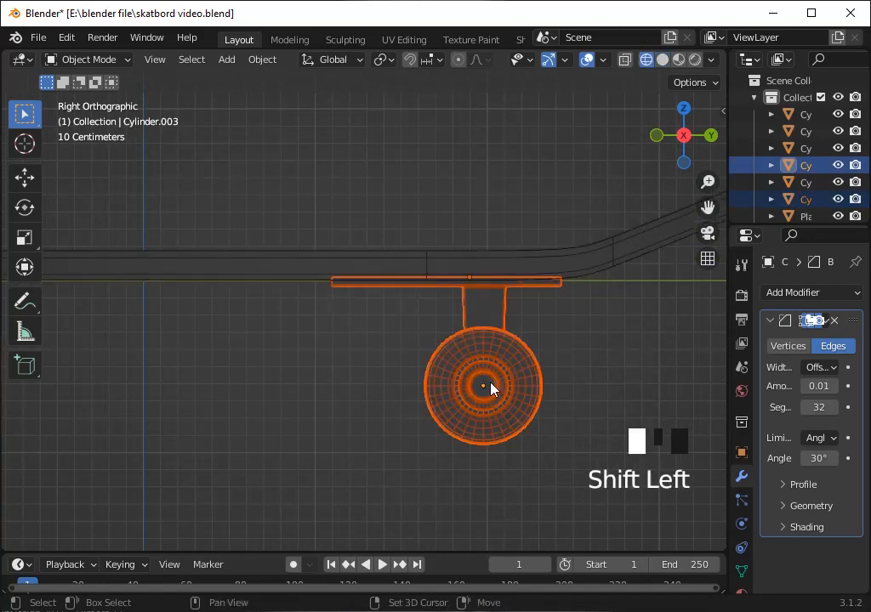
pyautogui.keyDown('shift'); pyautogui.click(491, 384); pyautogui.keyUp('shift')
pyautogui.moveTo(673, 153); pyautogui.dragTo(586, 166)
pyautogui.keyDown('shift'); pyautogui.click(614, 404); pyautogui.keyUp('shift')
pyautogui.click(664, 138)
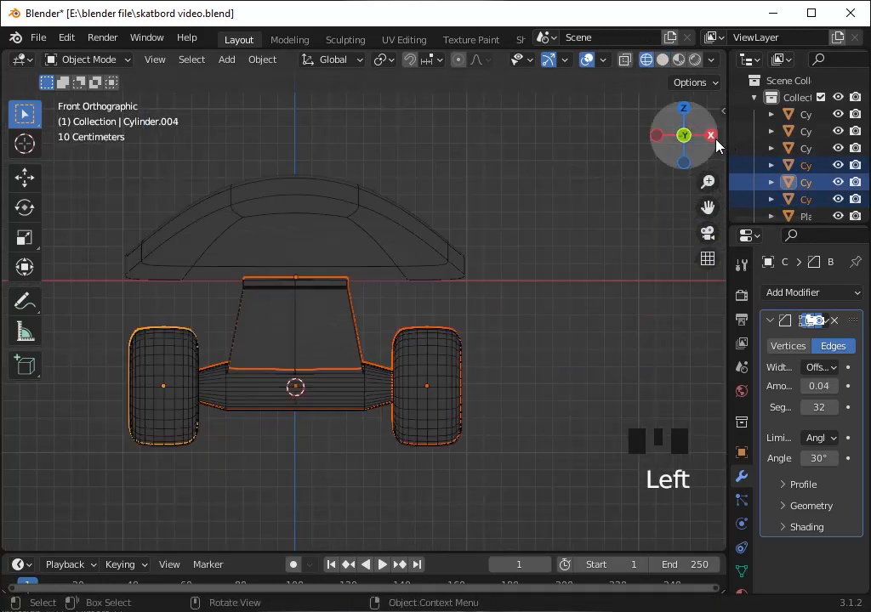
pyautogui.click(714, 138)
# Switch to solid shading with X-ray and nudge the duplicated truck along Z against the deck's underside
pyautogui.hotkey('shift', 'z')
pyautogui.press('g')
pyautogui.press('z')
pyautogui.click(578, 337)
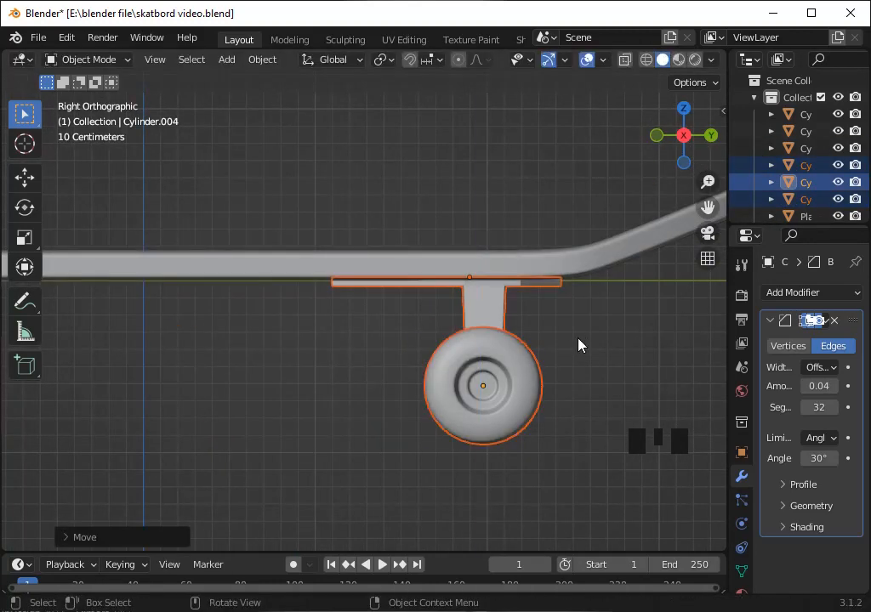
pyautogui.hotkey('alt', 'z')
pyautogui.press('g')
pyautogui.press('z')
pyautogui.click(578, 337)
# Box-select the original truck with its wheels, move it slightly up along Z and deselect it
pyautogui.moveTo(709, 208); pyautogui.dragTo(869, 186)
pyautogui.scroll(-2, 120, 331)
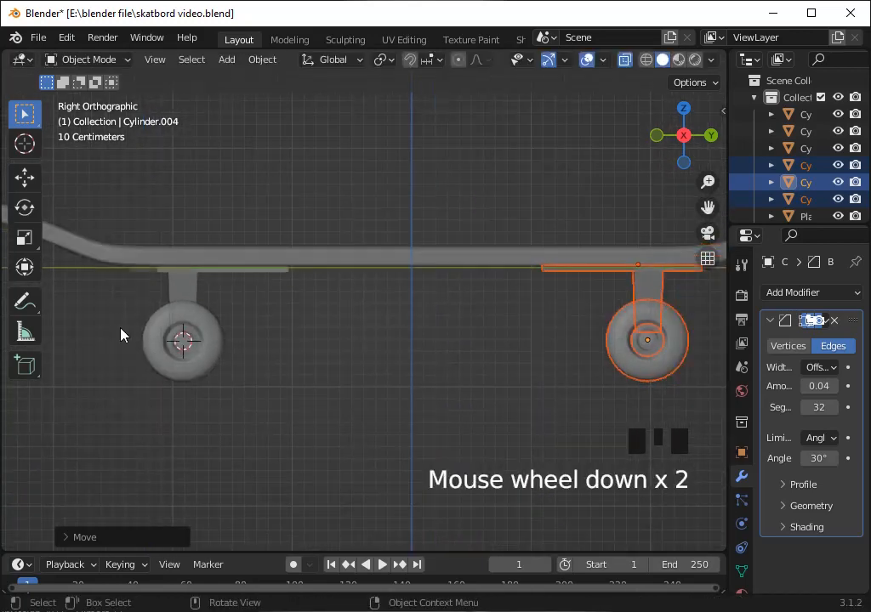
pyautogui.moveTo(133, 301); pyautogui.dragTo(256, 422)
pyautogui.press('g')
pyautogui.press('z')
pyautogui.click(250, 338)
pyautogui.click(344, 330)
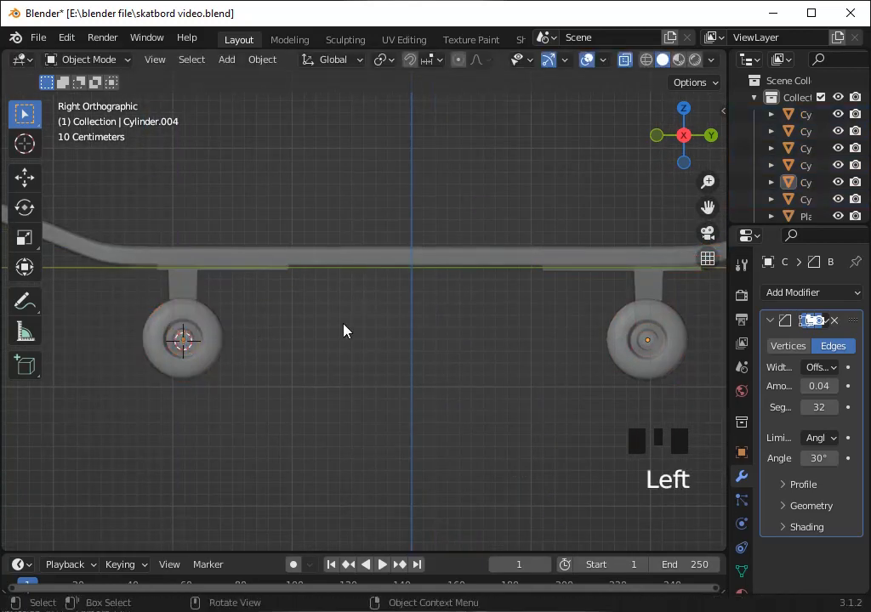
# Box-select the duplicated truck, move it slightly up along Z to match the original and save the file
pyautogui.moveTo(687, 429); pyautogui.dragTo(678, 431)
pyautogui.press('g')
pyautogui.press('z')
pyautogui.click(513, 396)
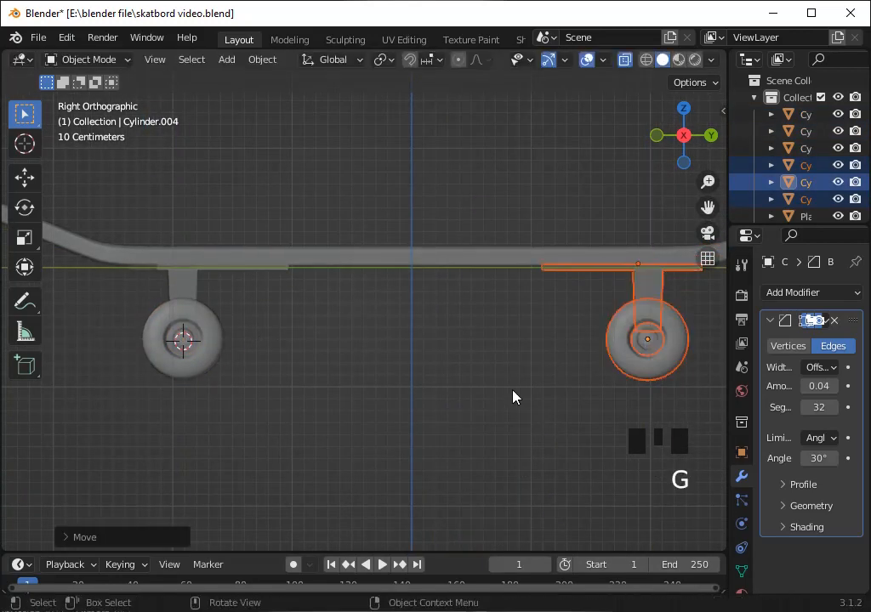
pyautogui.hotkey('ctrl', 's')
# Turn off X-ray, select the bases and axles of both trucks and join them into one object
pyautogui.scroll(-4, 513, 396)
pyautogui.hotkey('alt', 'z')
pyautogui.moveTo(676, 123); pyautogui.dragTo(11, 147)
pyautogui.scroll(-6, 626, 157)
pyautogui.scroll(3, 531, 306)
pyautogui.scroll(6, 531, 306)
pyautogui.click(531, 306)
pyautogui.keyDown('shift'); pyautogui.click(432, 291); pyautogui.keyUp('shift')
pyautogui.keyDown('shift'); pyautogui.click(494, 286); pyautogui.keyUp('shift')
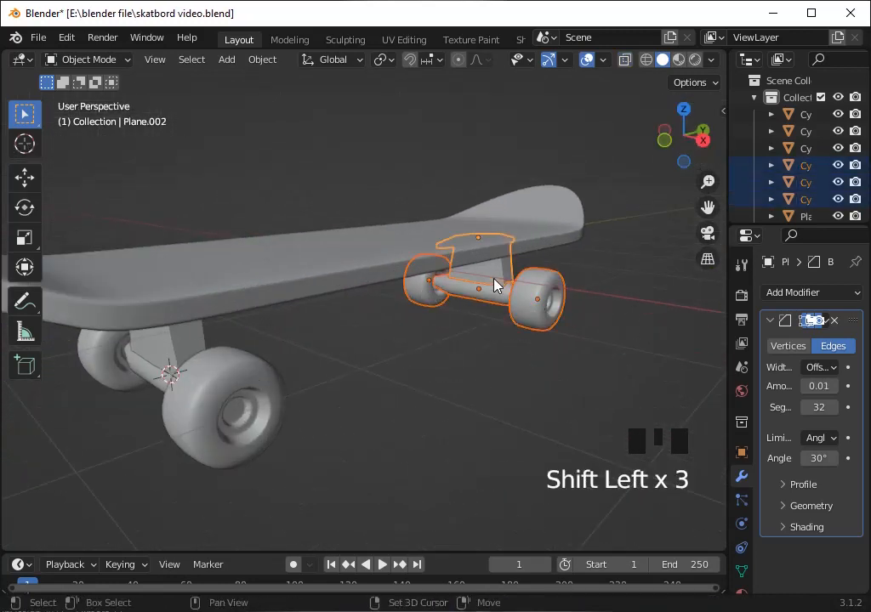
pyautogui.click(493, 285)
pyautogui.keyDown('shift'); pyautogui.click(478, 262); pyautogui.keyUp('shift')
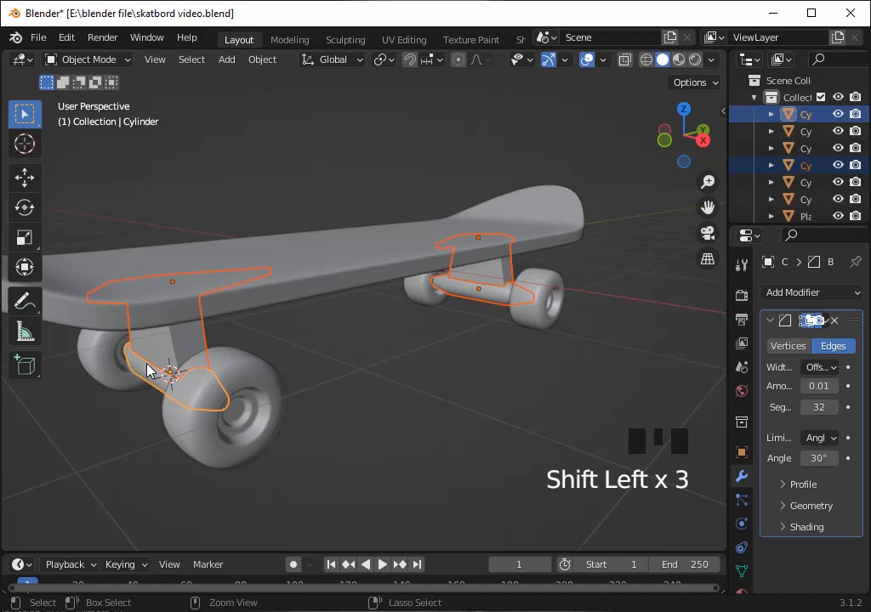
pyautogui.click(198, 399)
# Join the wheels of each truck, combine both pairs into a single object and deselect it
pyautogui.moveTo(683, 132); pyautogui.dragTo(633, 549)
pyautogui.click(606, 368)
pyautogui.click(605, 368)
pyautogui.click(655, 367)
pyautogui.keyDown('shift'); pyautogui.click(498, 394); pyautogui.keyUp('shift')
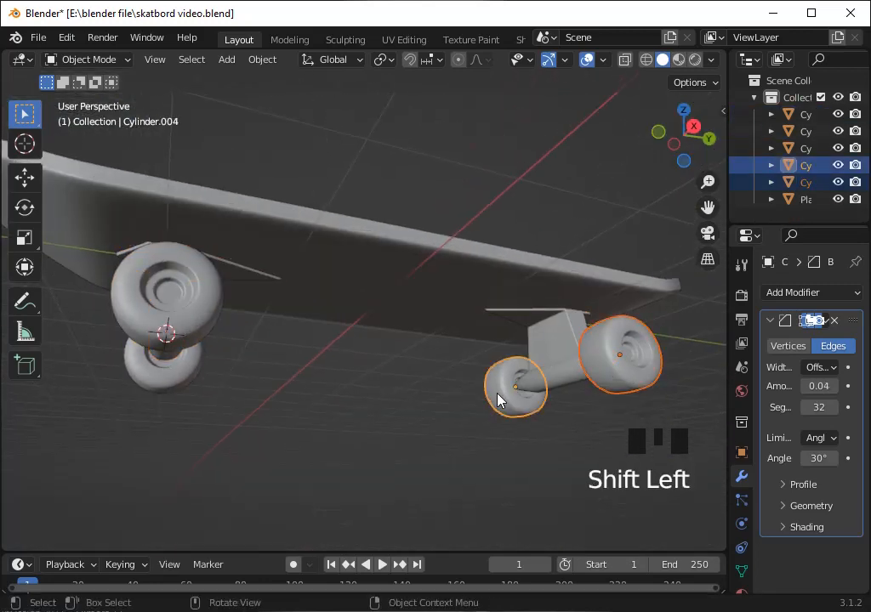
pyautogui.click(209, 306)
pyautogui.keyDown('shift'); pyautogui.click(194, 375); pyautogui.keyUp('shift')
pyautogui.hotkey('ctrl', 'j')
pyautogui.keyDown('shift'); pyautogui.click(614, 371); pyautogui.keyUp('shift')
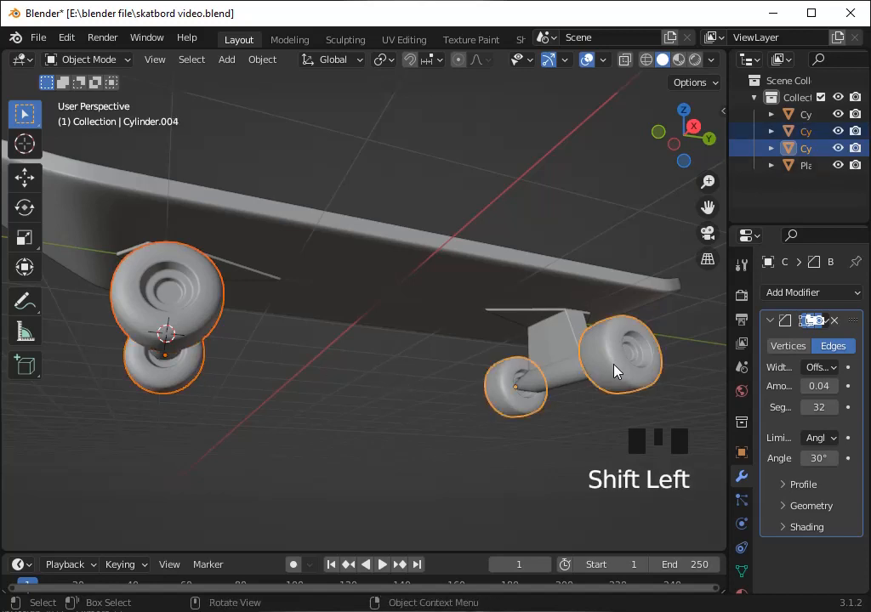
pyautogui.hotkey('ctrl', 'j')
pyautogui.click(532, 404)
# Add a camera and align it to a perspective view showing the whole skateboard from above
pyautogui.scroll(3, 544, 428)
pyautogui.click(672, 163)
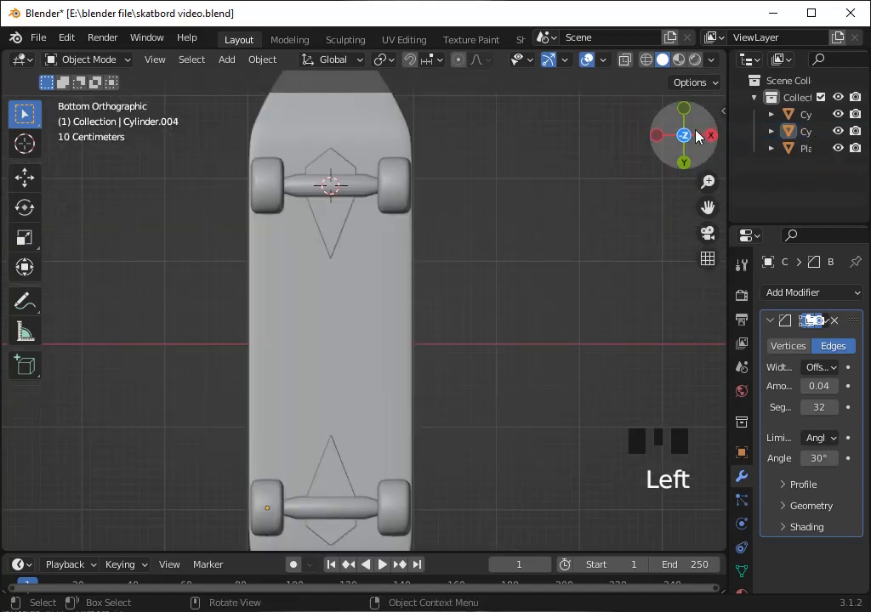
pyautogui.click(683, 138)
pyautogui.scroll(-7, 676, 154)
pyautogui.moveTo(682, 144); pyautogui.dragTo(659, 146)
pyautogui.scroll(-1, 531, 284)
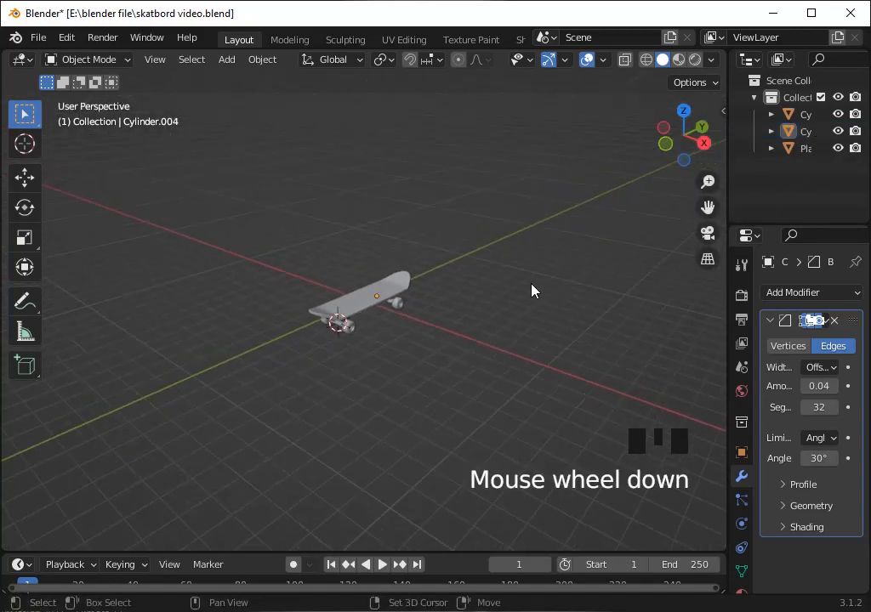
pyautogui.hotkey('shift', 'a')
pyautogui.click(496, 538)
pyautogui.press('ctrl+alt+KP_0')
pyautogui.scroll(8, 484, 458)
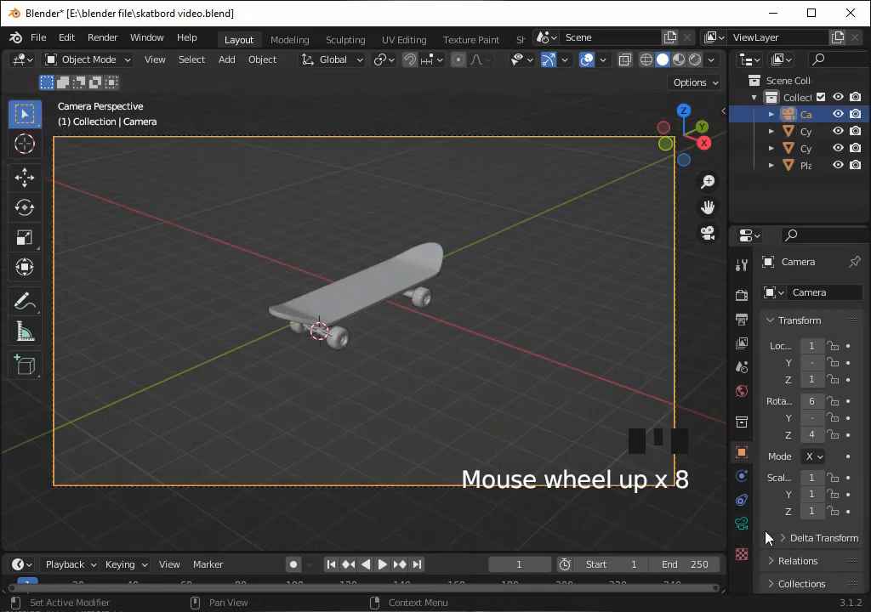
# Switch the camera to an orthographic lens with a scale of about 12.0 and move it to reframe the skateboard
pyautogui.click(741, 524)
pyautogui.click(819, 346)
pyautogui.click(762, 385)
pyautogui.scroll(-2, 680, 383)
pyautogui.moveTo(824, 378); pyautogui.dragTo(855, 378)
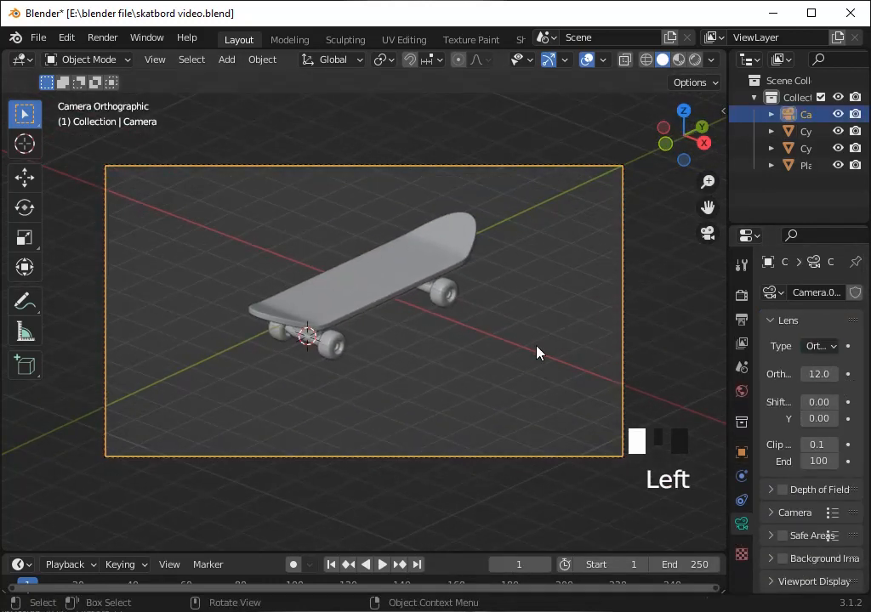
pyautogui.press('g')
pyautogui.click(655, 344)
# Set the render resolution to 2160 by 2160 and reposition the camera to centre the skateboard in the square frame
pyautogui.click(740, 319)
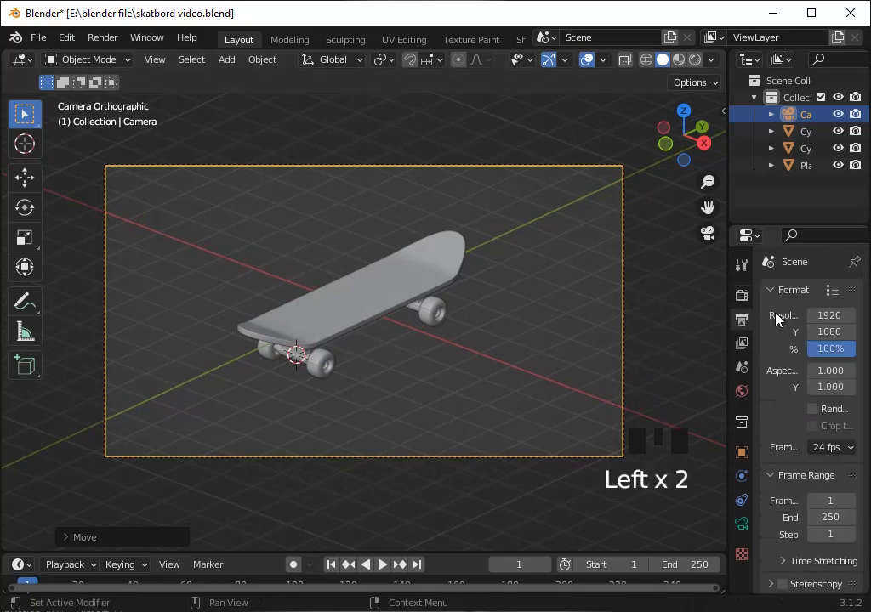
pyautogui.press('Tab')
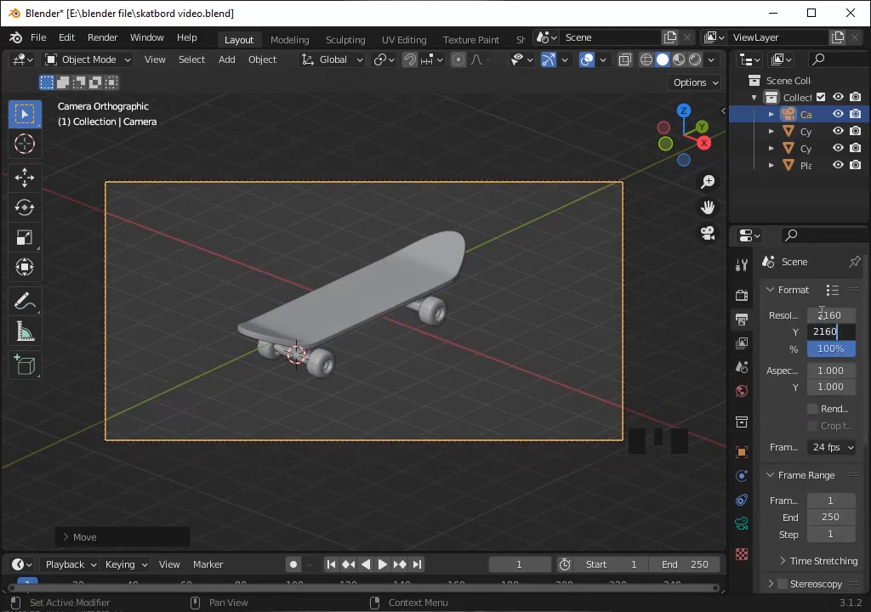
pyautogui.press('Return')
pyautogui.scroll(-2, 508, 267)
pyautogui.press('g')
pyautogui.click(542, 271)
pyautogui.scroll(2, 573, 299)
pyautogui.scroll(-5, 573, 299)
pyautogui.press('g')
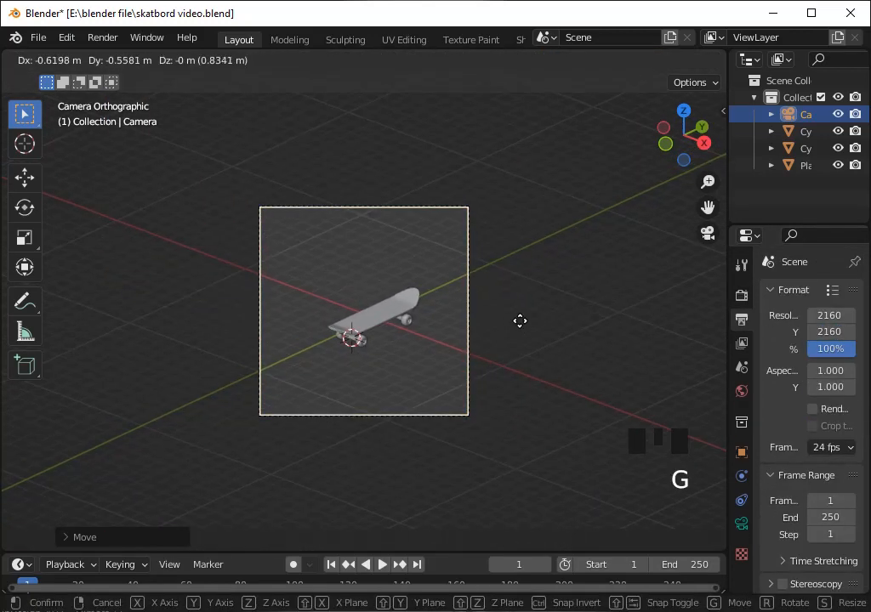
pyautogui.click(519, 320)
pyautogui.scroll(7, 507, 350)
# Open the trucks and wheels objects together in Edit Mode, in the right side view with X-ray on
pyautogui.click(503, 349)
pyautogui.keyDown('shift'); pyautogui.click(473, 338); pyautogui.keyUp('shift')
pyautogui.click(702, 127)
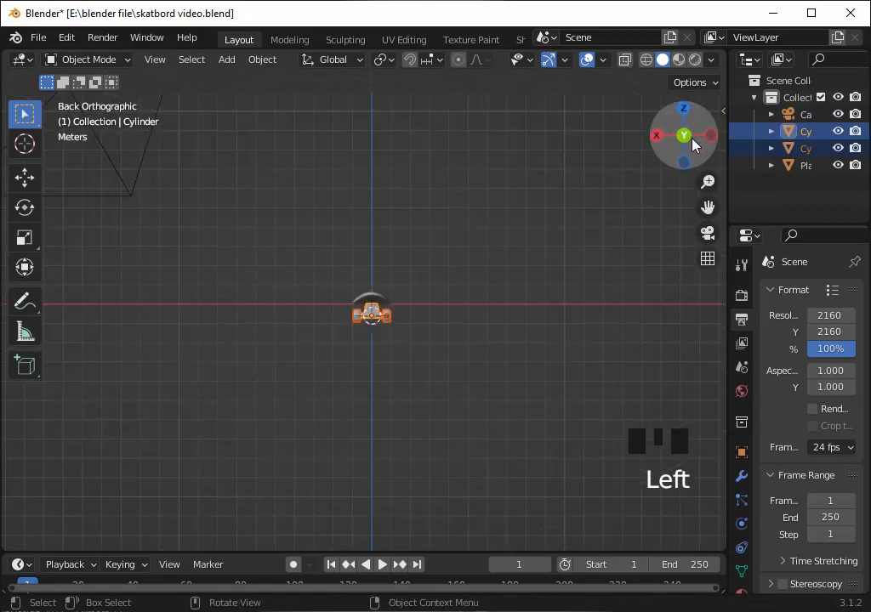
pyautogui.click(657, 136)
pyautogui.scroll(3, 393, 361)
pyautogui.press('Tab')
pyautogui.hotkey('shift', 'z')
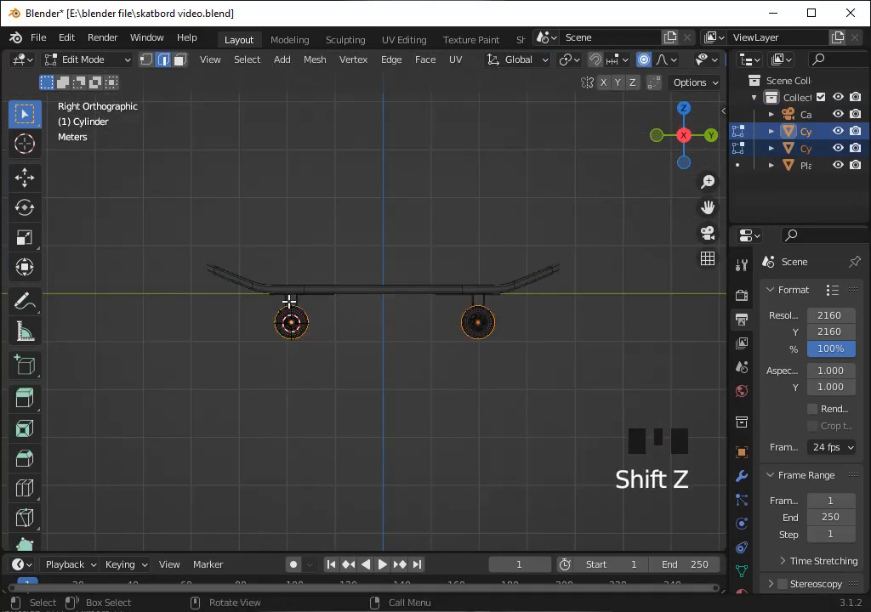
pyautogui.hotkey('alt', 'z')
# Box-select the truck and wheels at the negative Y end, shift them slightly outward along Y and return to Object Mode
pyautogui.moveTo(245, 263); pyautogui.dragTo(363, 422)
pyautogui.scroll(1, 363, 412)
pyautogui.press('g')
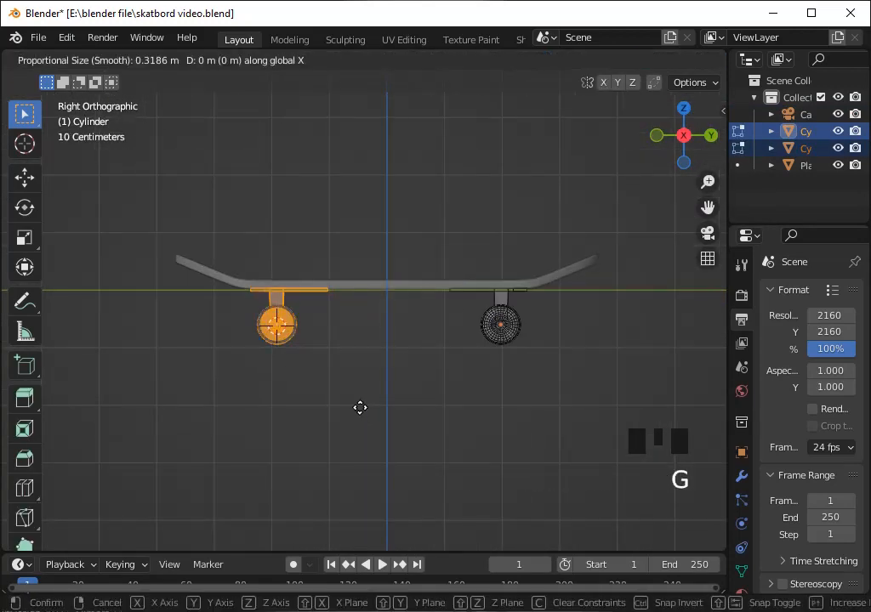
pyautogui.click(357, 407)
pyautogui.press('Tab')
pyautogui.press('KP_0')
pyautogui.click(357, 412)
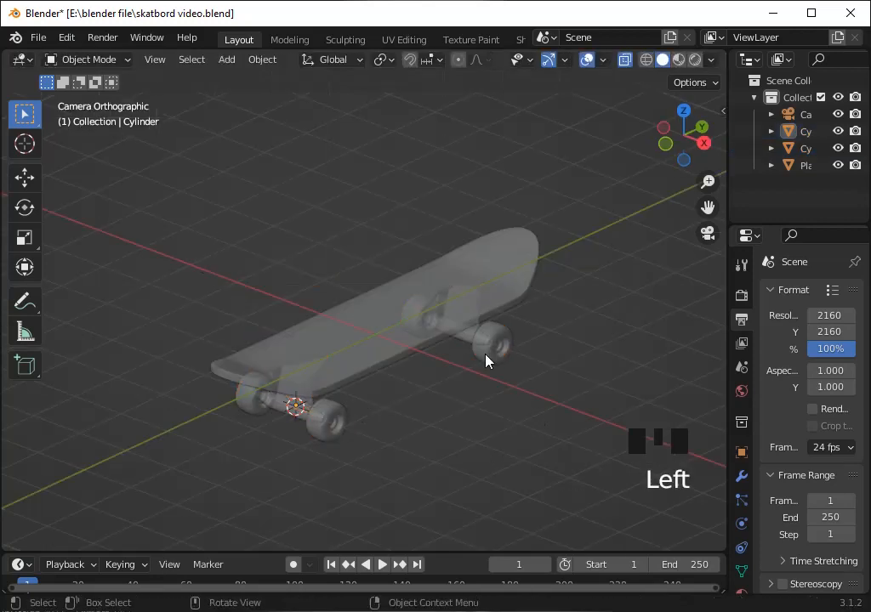
# Turn off X-ray, return to the camera view and save the file
pyautogui.hotkey('ctrl', 's')
pyautogui.scroll(-1, 649, 265)
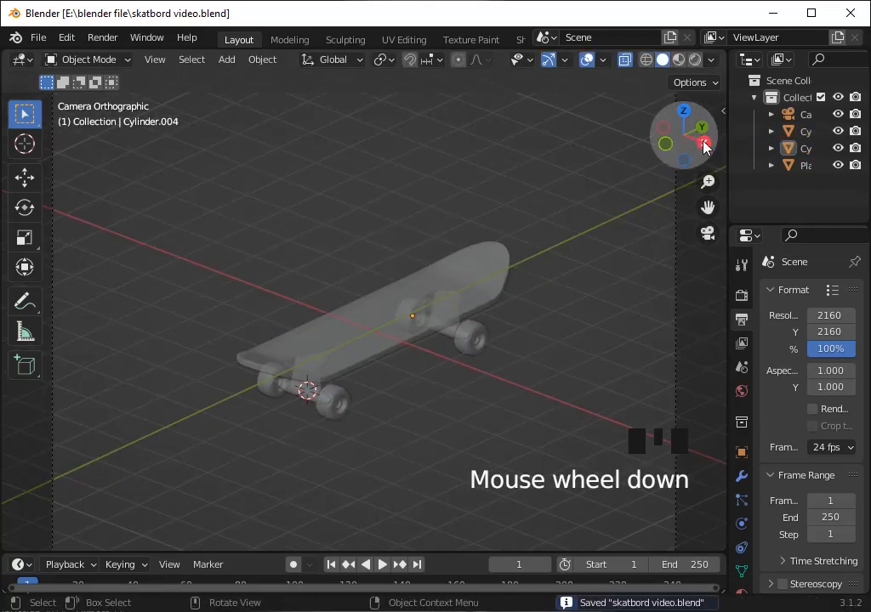
pyautogui.click(703, 142)
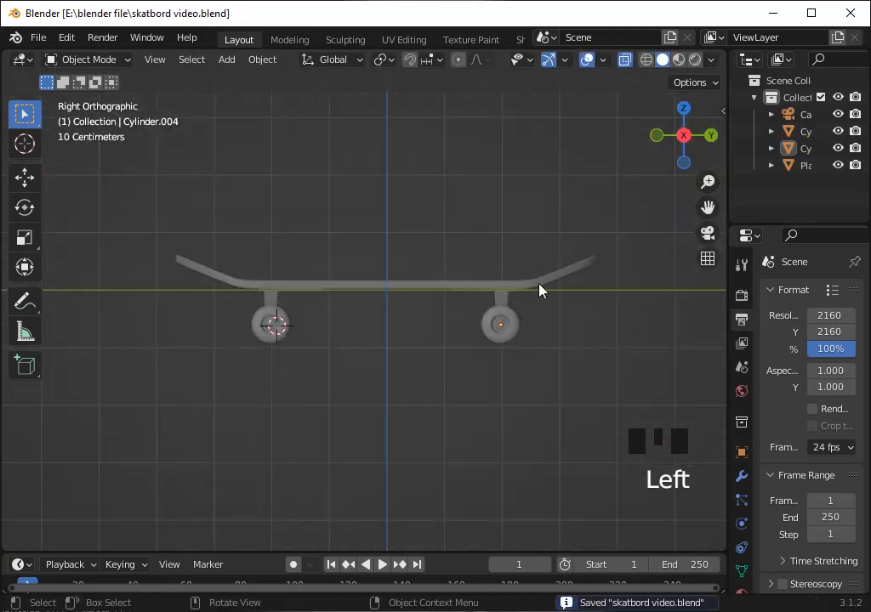
pyautogui.hotkey('ctrl', 's')
pyautogui.press('KP_0')
pyautogui.hotkey('alt', 'z')
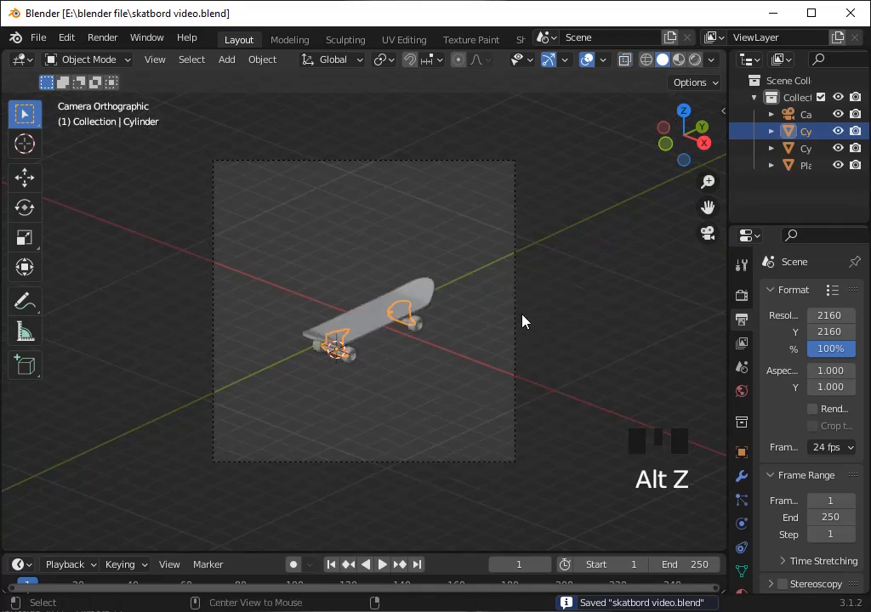
pyautogui.hotkey('alt', 'z')
pyautogui.hotkey('ctrl', 's')
# Snap the 3D cursor to the world origin
pyautogui.moveTo(707, 207); pyautogui.dragTo(661, 160)
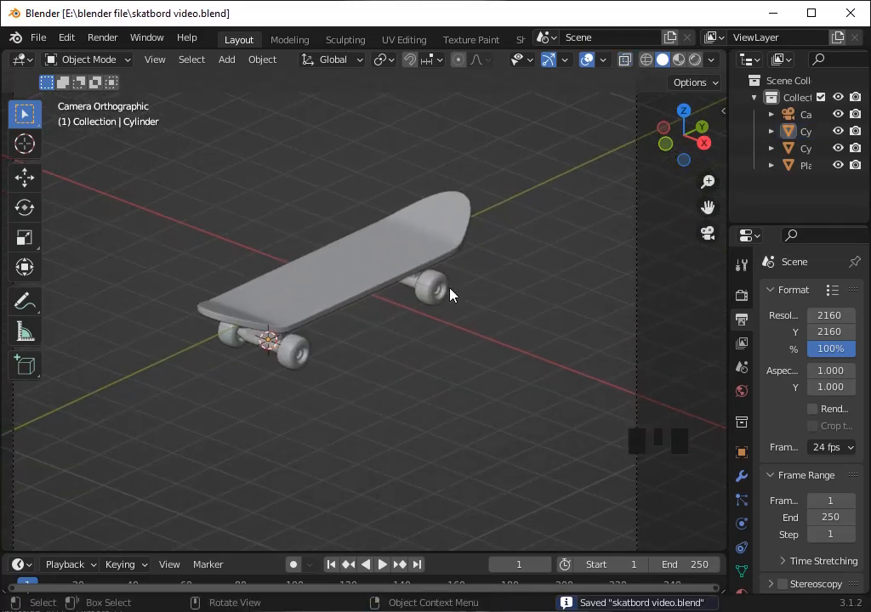
pyautogui.hotkey('shift', 'a')
pyautogui.hotkey('shift', 's')
pyautogui.hotkey('shift', 's')
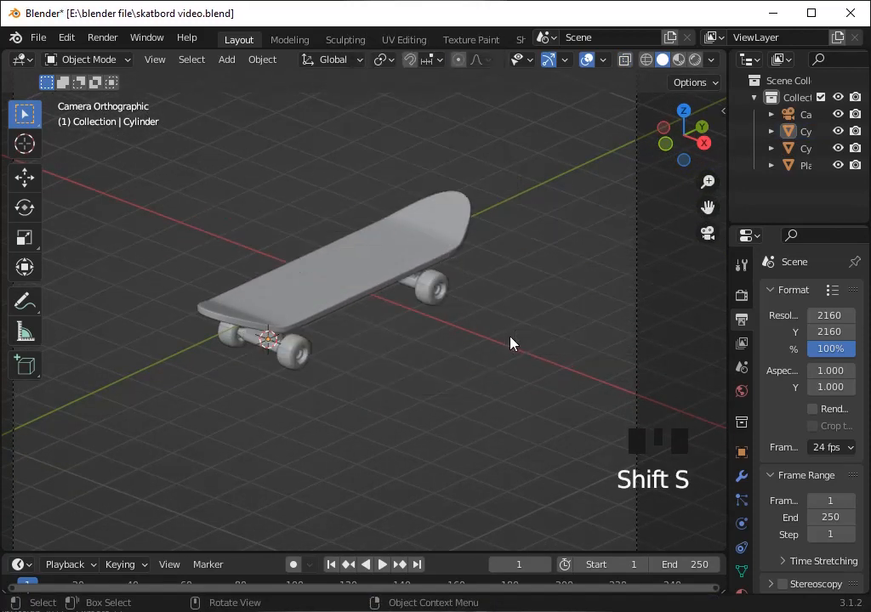
pyautogui.click(365, 402)
# Select the deck, trucks and wheels and hide them
pyautogui.scroll(-1, 374, 381)
pyautogui.keyDown('shift'); pyautogui.click(291, 344); pyautogui.keyUp('shift')
pyautogui.keyDown('shift'); pyautogui.click(300, 315); pyautogui.keyUp('shift')
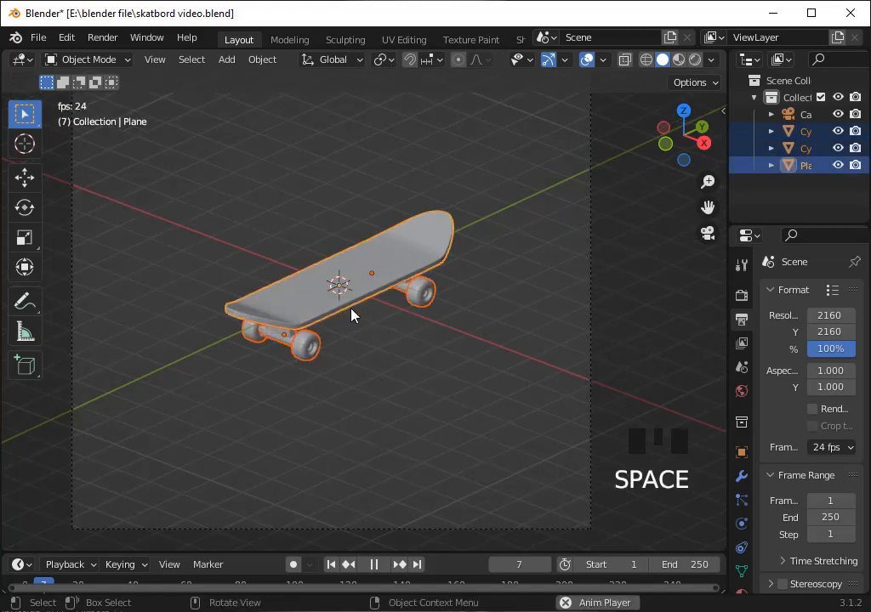
pyautogui.press('h')
# Add a plane and scale it up as a floor that fills the whole camera frame
pyautogui.hotkey('shift', 'a')
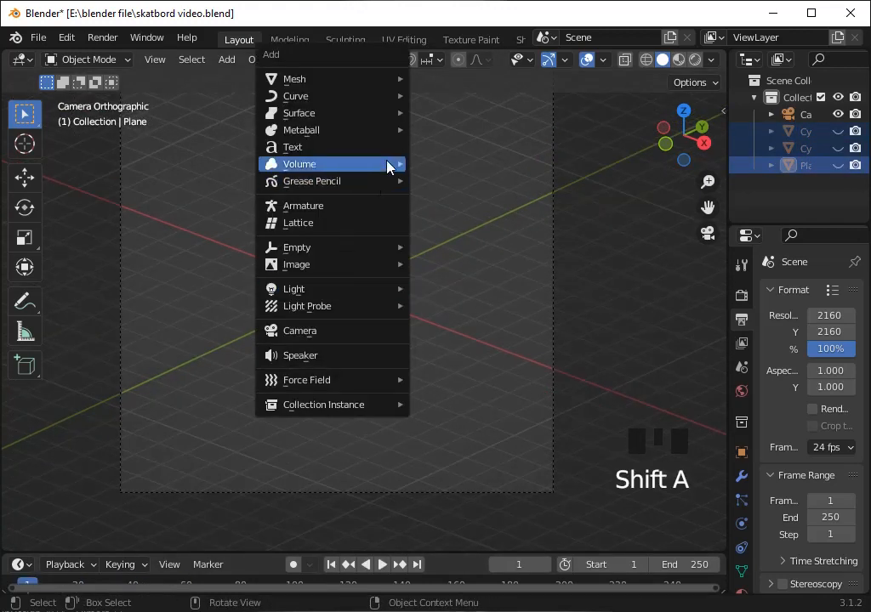
pyautogui.click(432, 103)
pyautogui.press('s')
pyautogui.click(546, 351)
pyautogui.scroll(4, 546, 350)
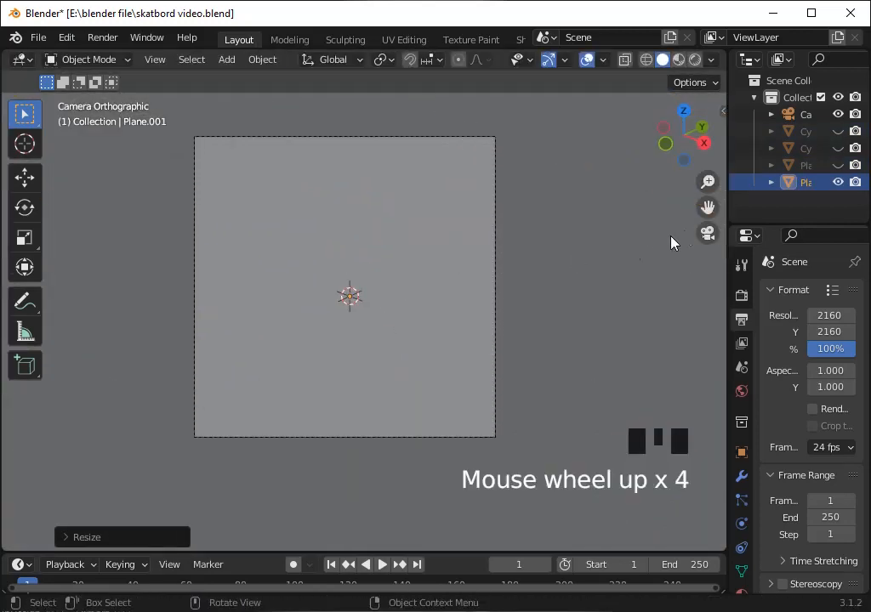
pyautogui.moveTo(707, 206); pyautogui.dragTo(740, 222)
pyautogui.scroll(-1, 407, 295)
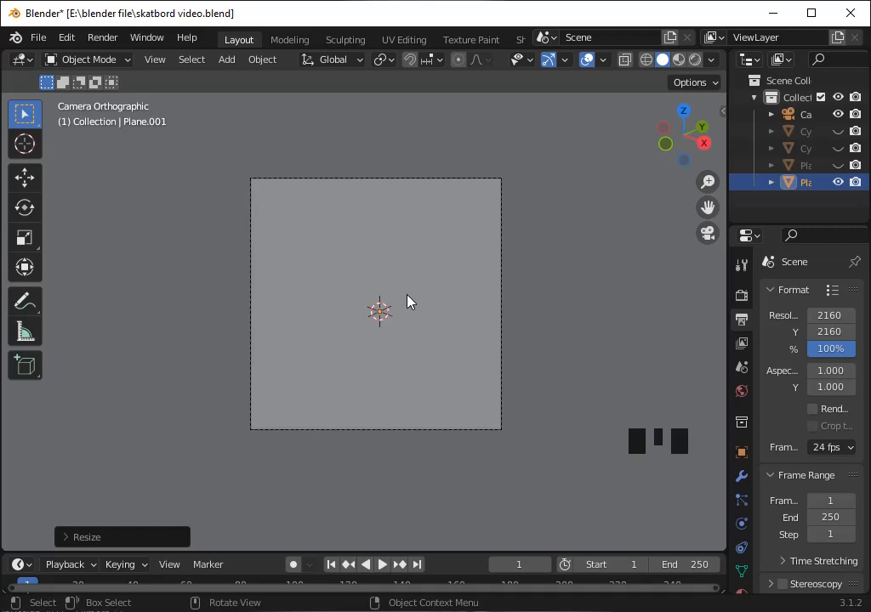
# Add a mesh circle, raise it slightly and rotate it upright to face along the X axis
pyautogui.hotkey('shift', 'a')
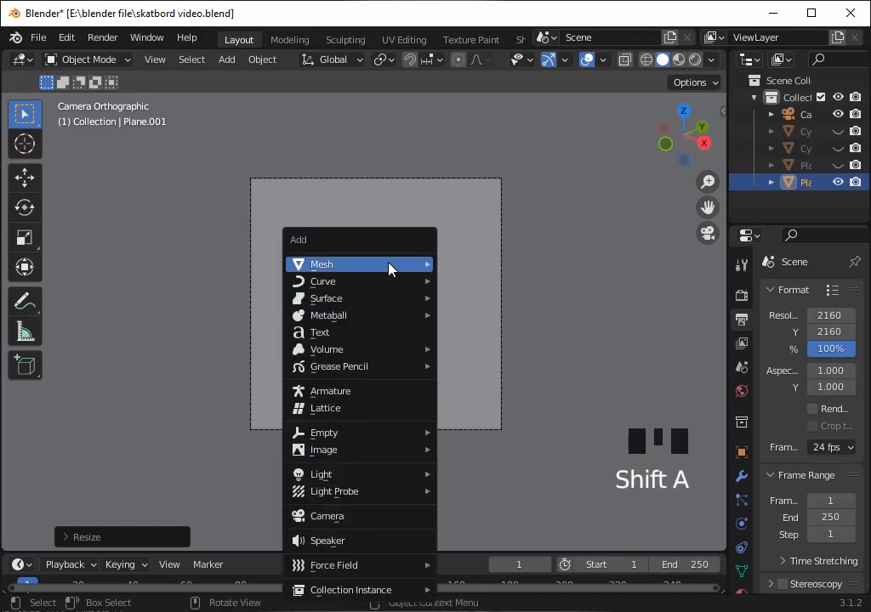
pyautogui.moveTo(390, 265)
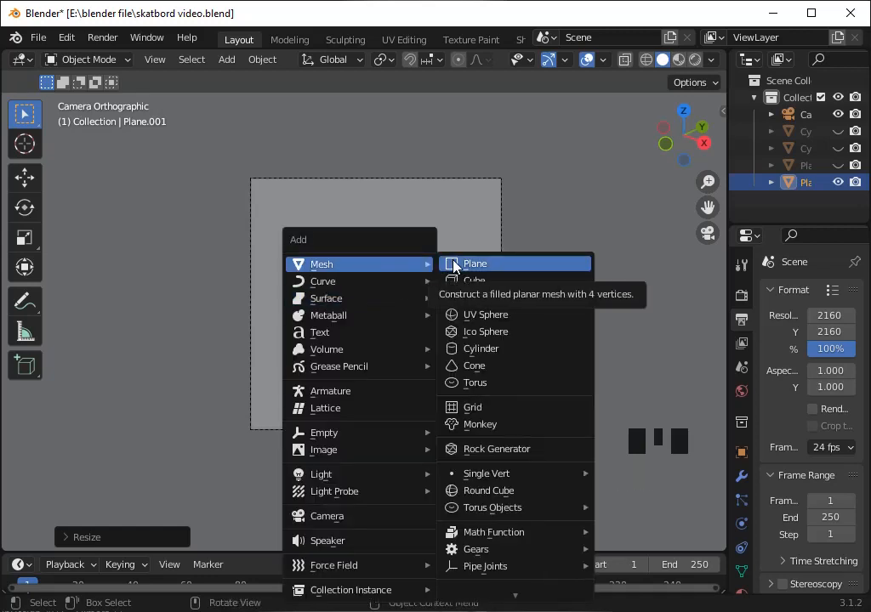
pyautogui.click(469, 298)
pyautogui.press('g')
pyautogui.press('r')
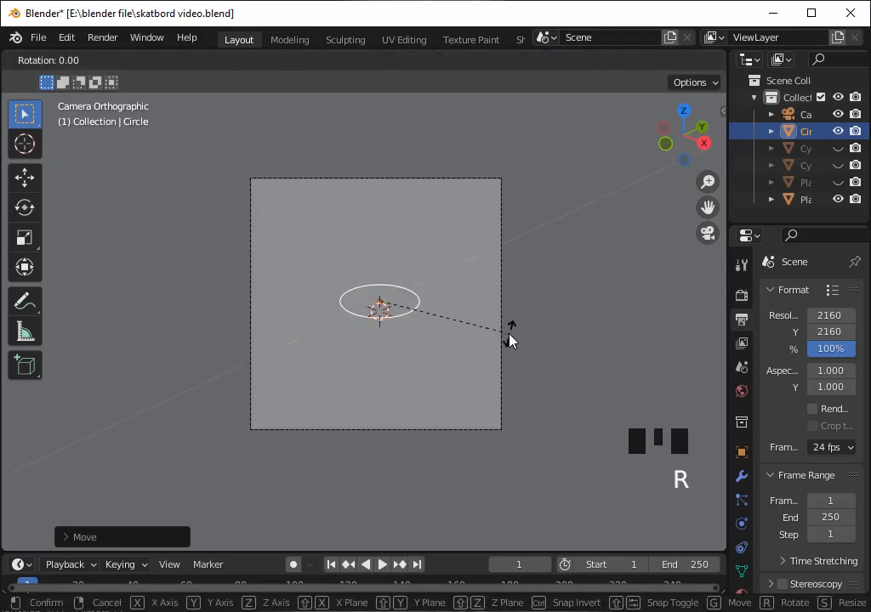
pyautogui.click(507, 341)
# In the right side view, move the circle up along Z well above the floor plane
pyautogui.click(705, 144)
pyautogui.scroll(-7, 561, 212)
pyautogui.press('g')
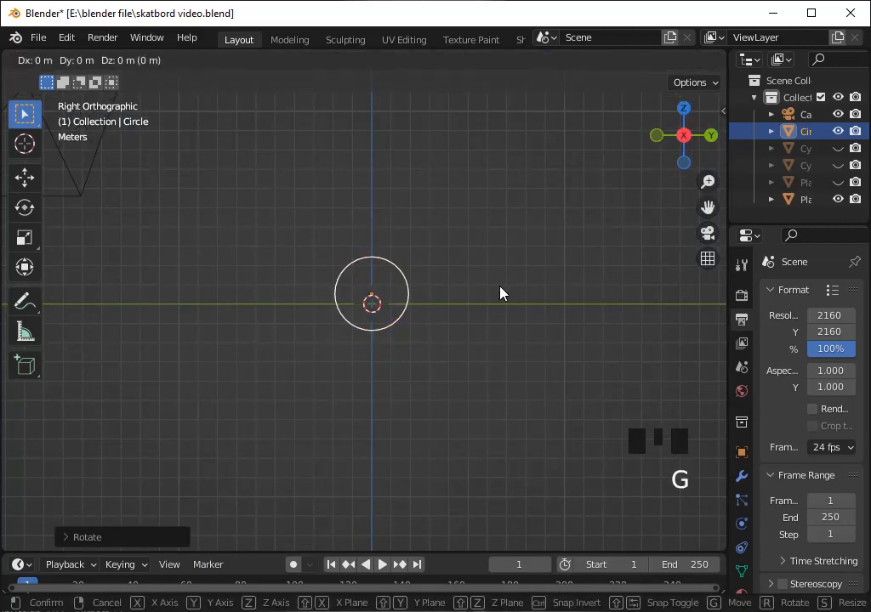
pyautogui.click(513, 184)
pyautogui.scroll(-3, 445, 243)
pyautogui.press('g')
pyautogui.click(425, 249)
# Delete the lower half of the circle, leaving an open semicircular arc
pyautogui.press('Tab')
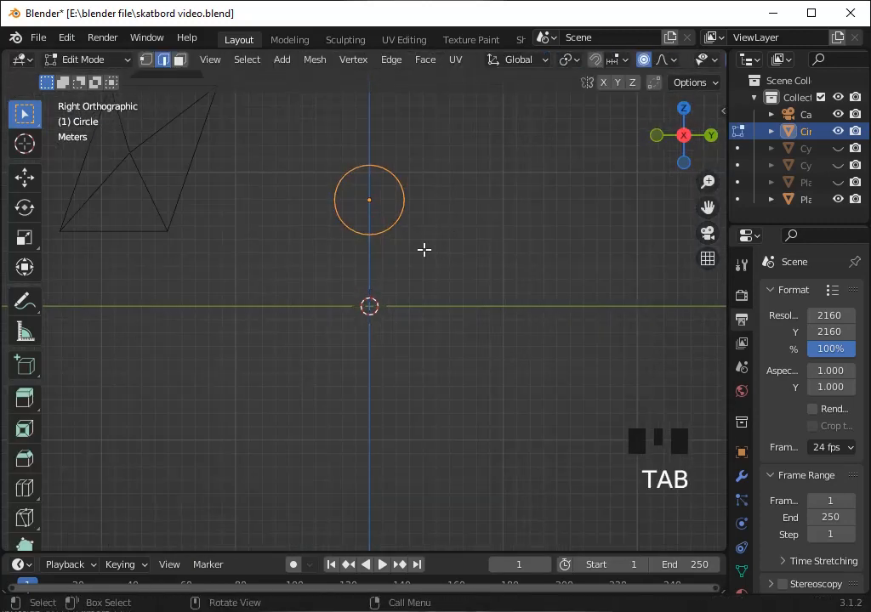
pyautogui.moveTo(330, 201); pyautogui.dragTo(422, 265)
pyautogui.press('x')
pyautogui.click(412, 255)
# Extrude the arc's two end vertices about 6 m straight down along Z to form an arch
pyautogui.keyDown('shift'); pyautogui.click(318, 177); pyautogui.keyUp('shift')
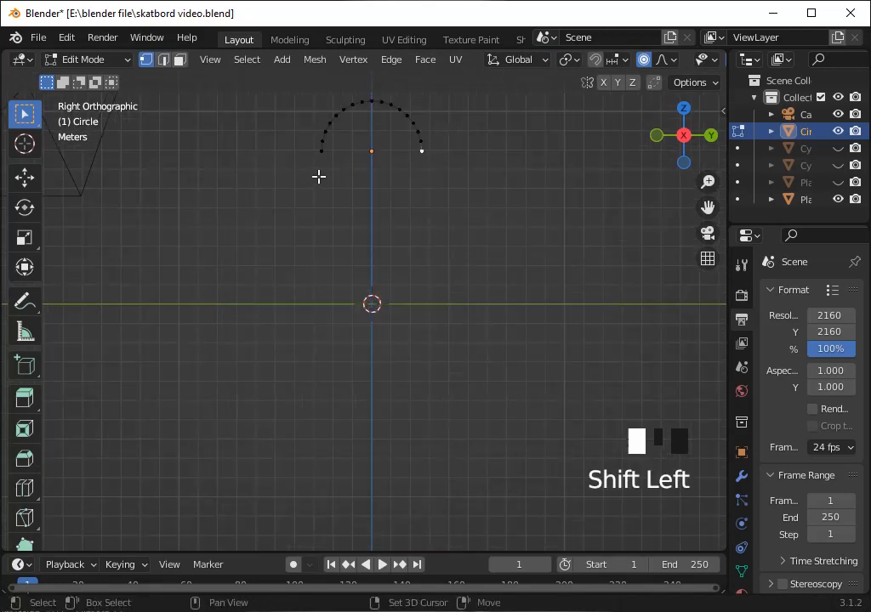
pyautogui.press('e')
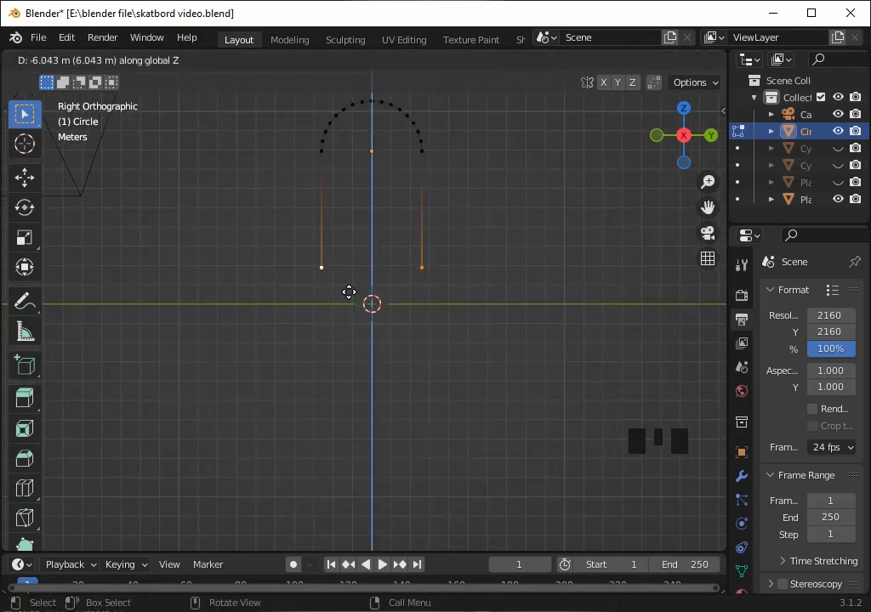
pyautogui.click(348, 292)
pyautogui.press('g')
pyautogui.click(356, 288)
# Convert the arch outline from a mesh to a curve
pyautogui.press('Tab')
pyautogui.rightClick(429, 215)
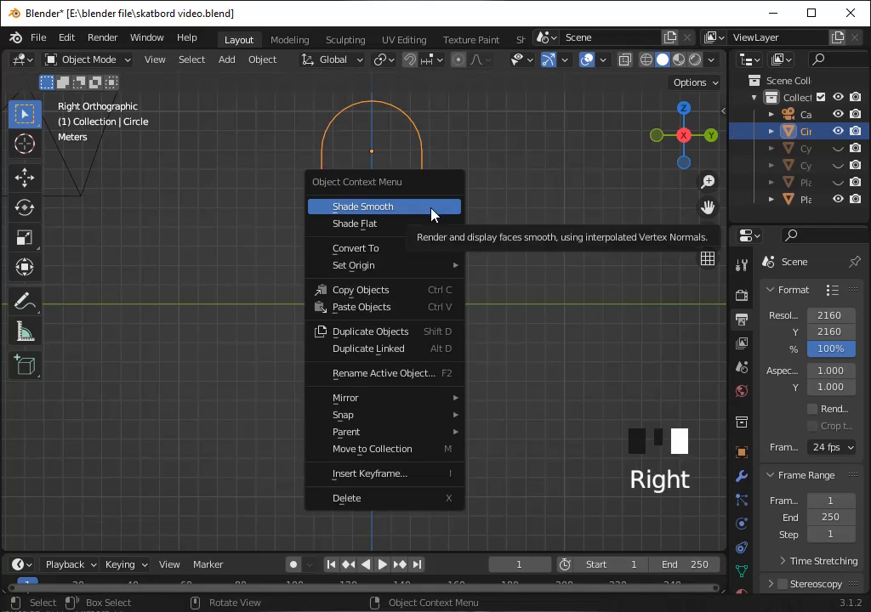
pyautogui.moveTo(408, 249)
pyautogui.click(498, 246)
# Give the arch curve a round bevel with a depth of 0.16 and shade it smooth
pyautogui.click(740, 547)
pyautogui.scroll(-2, 824, 474)
pyautogui.click(812, 502)
pyautogui.scroll(-1, 818, 480)
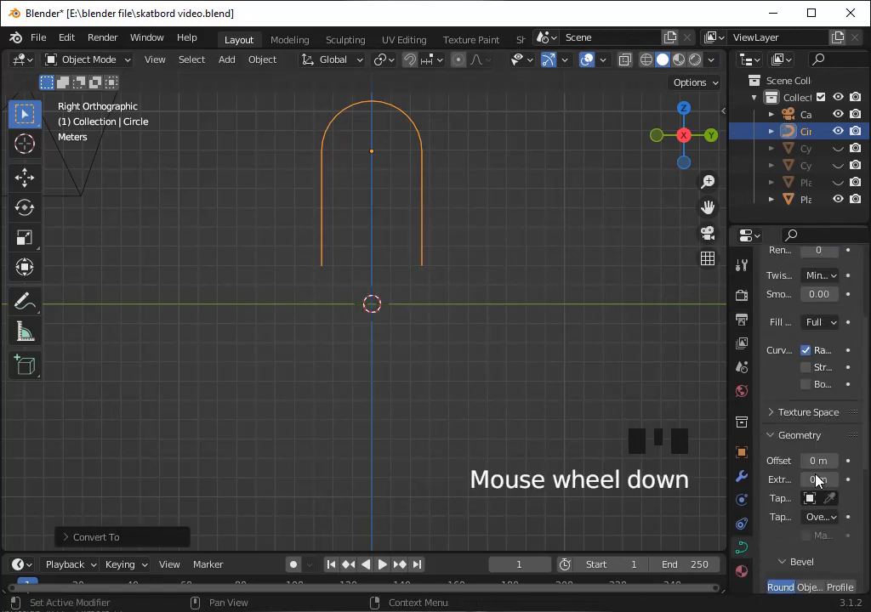
pyautogui.scroll(-4, 825, 482)
pyautogui.click(835, 476)
pyautogui.rightClick(416, 241)
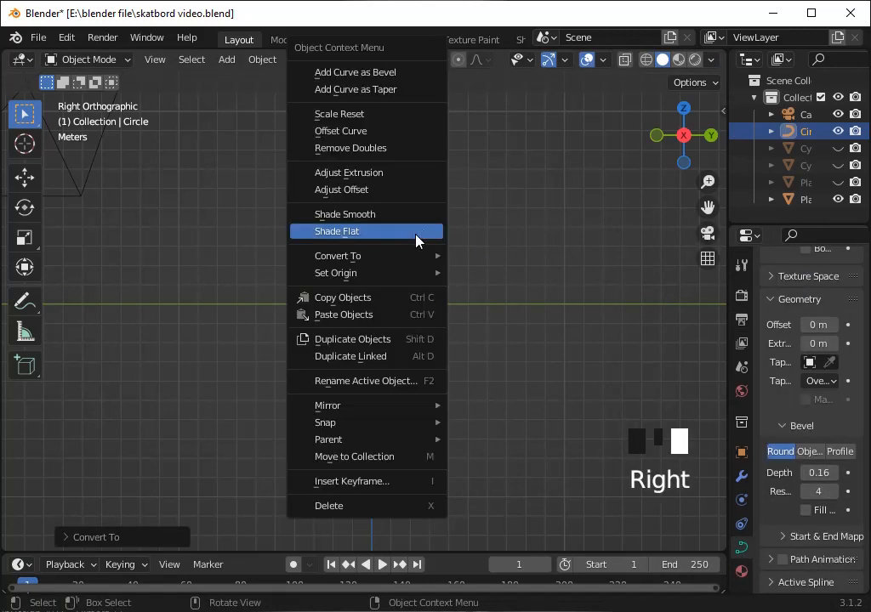
pyautogui.click(408, 215)
# In the camera view, move the arched pipe along Y in the negative direction
pyautogui.scroll(-3, 510, 220)
pyautogui.click(517, 219)
pyautogui.press('KP_0')
pyautogui.press('g')
pyautogui.press('y')
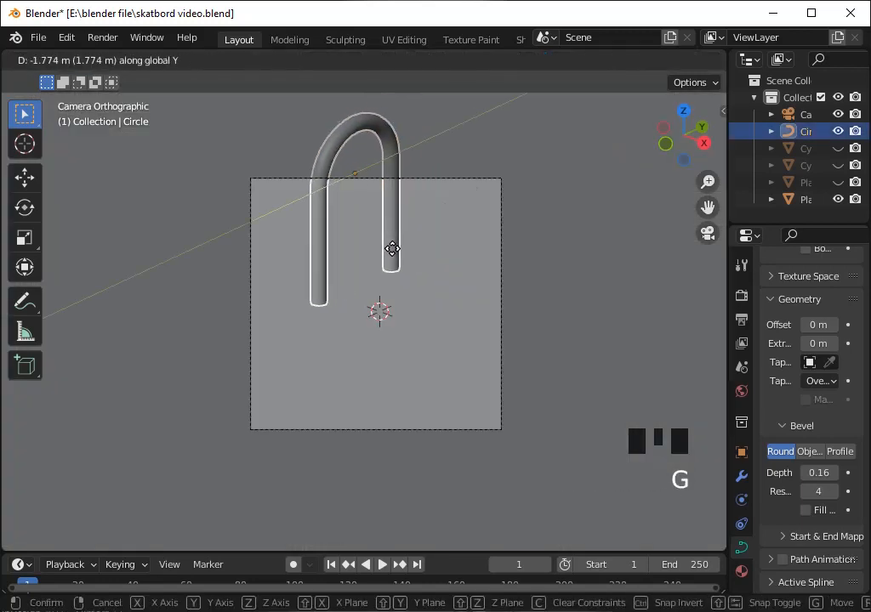
pyautogui.click(386, 259)
# Scale the arched pipe down and lower it along Z
pyautogui.press('s')
pyautogui.click(383, 293)
pyautogui.press('g')
pyautogui.press('z')
pyautogui.click(382, 317)
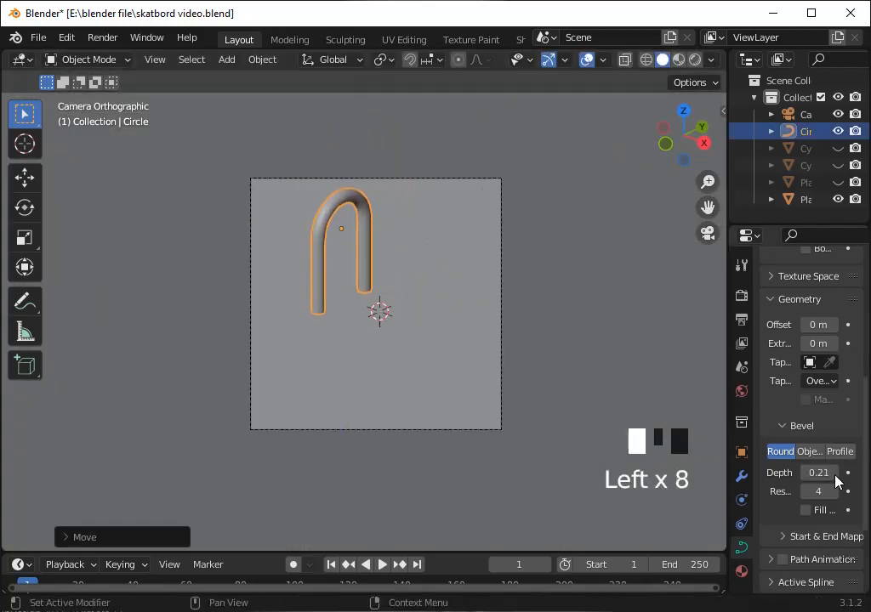
# Increase the pipe's bevel depth, select the camera and shift it so the pipe sits lower in the frame
pyautogui.click(396, 252)
pyautogui.click(433, 182)
pyautogui.click(434, 182)
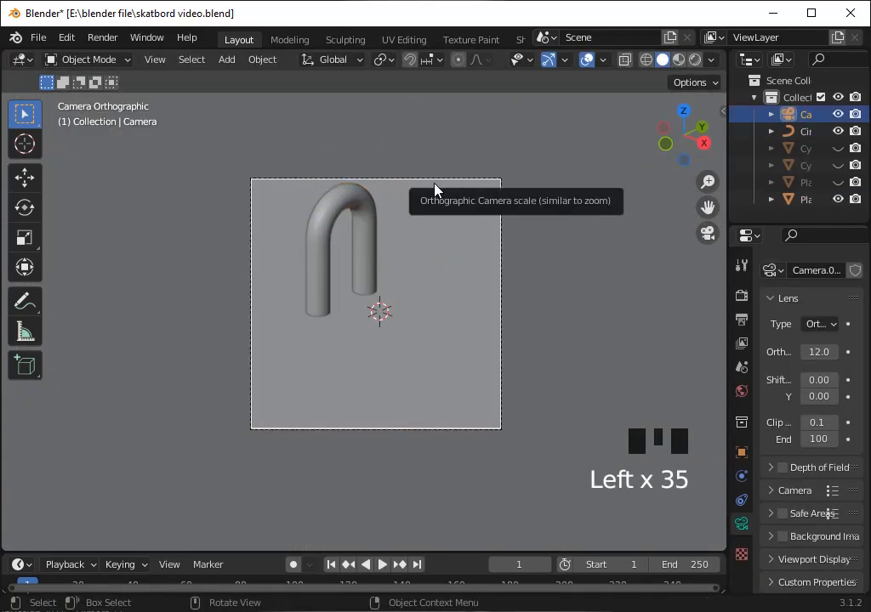
pyautogui.press('g')
pyautogui.click(447, 163)
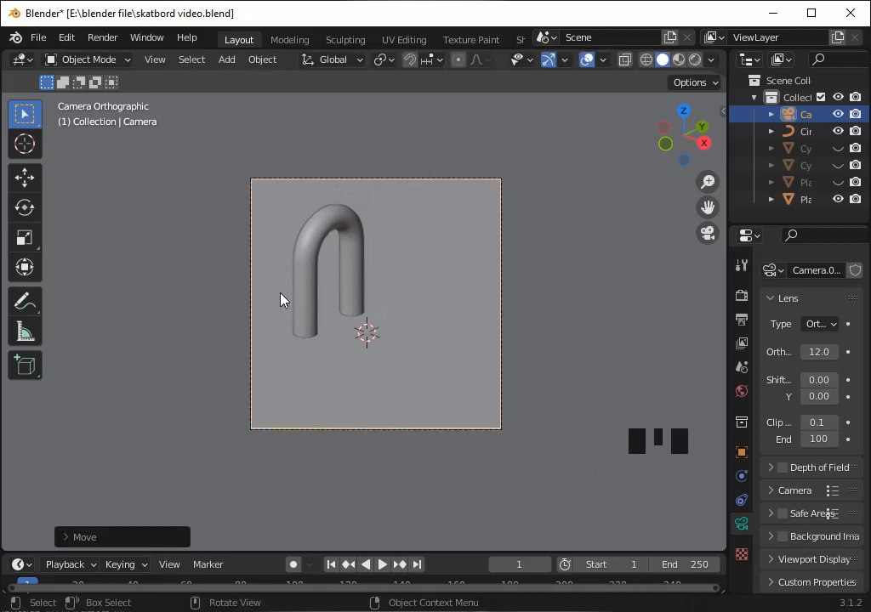
# Select the arched pipe again and reduce its bevel depth to 0.28
pyautogui.scroll(1, 363, 311)
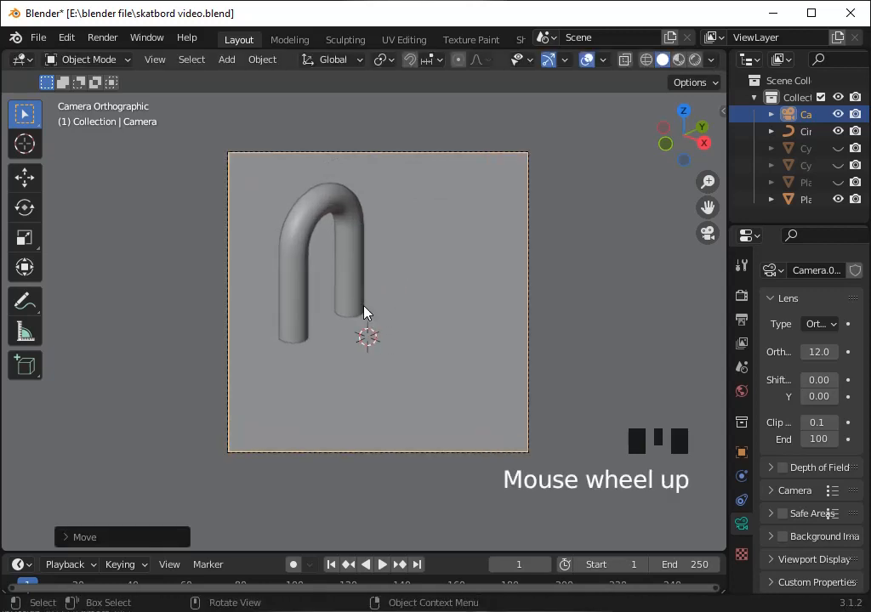
pyautogui.click(349, 266)
pyautogui.press('Left')
pyautogui.press('Left')
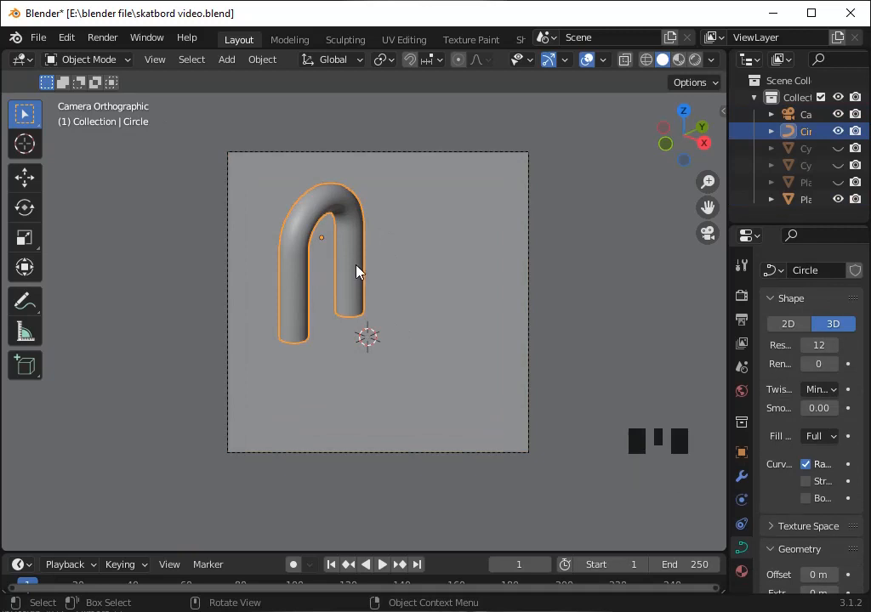
pyautogui.hotkey('ctrl', 'z')
pyautogui.hotkey('ctrl', 'z')
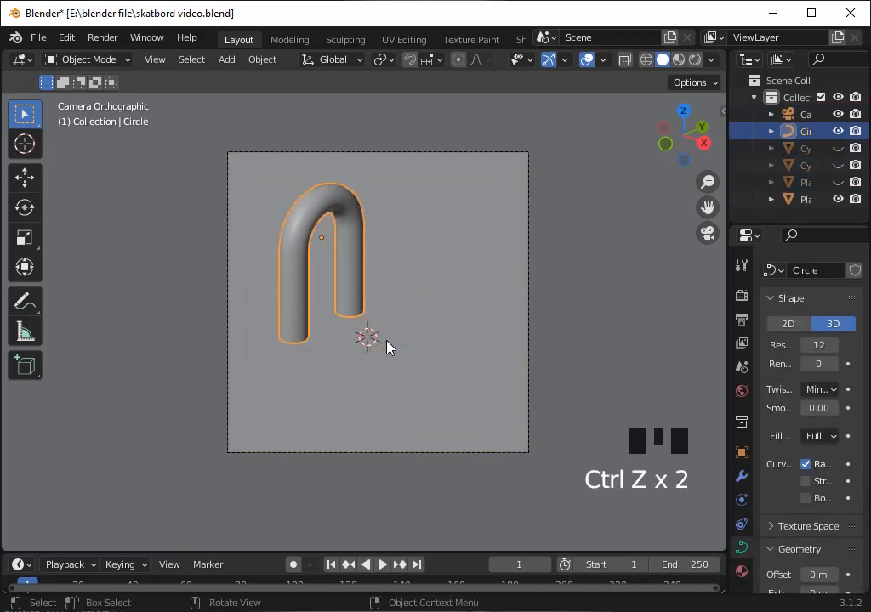
pyautogui.scroll(-6, 803, 478)
pyautogui.moveTo(808, 520); pyautogui.dragTo(794, 512)
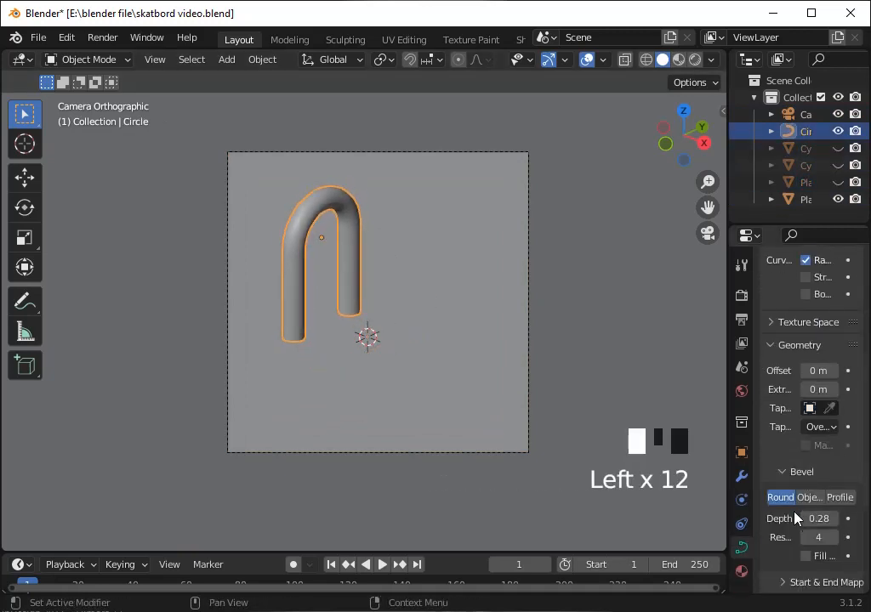
# Add a cube and move it in top view next to the arched pipe
pyautogui.hotkey('shift', 'a')
pyautogui.moveTo(403, 257)
pyautogui.click(463, 280)
pyautogui.click(666, 125)
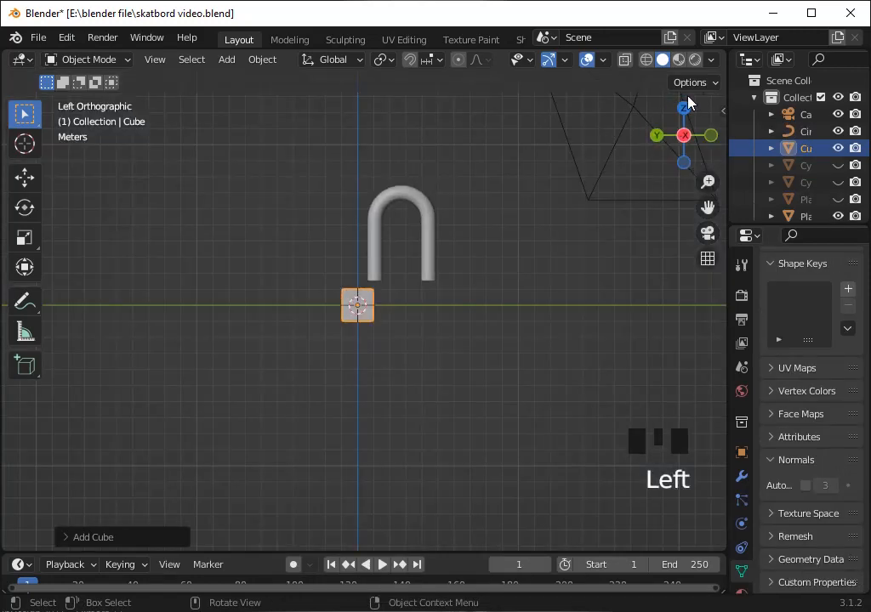
pyautogui.click(688, 99)
pyautogui.click(682, 110)
pyautogui.scroll(2, 527, 208)
pyautogui.click(384, 304)
pyautogui.click(372, 302)
pyautogui.moveTo(708, 207); pyautogui.dragTo(633, 227)
pyautogui.scroll(-1, 633, 233)
pyautogui.press('g')
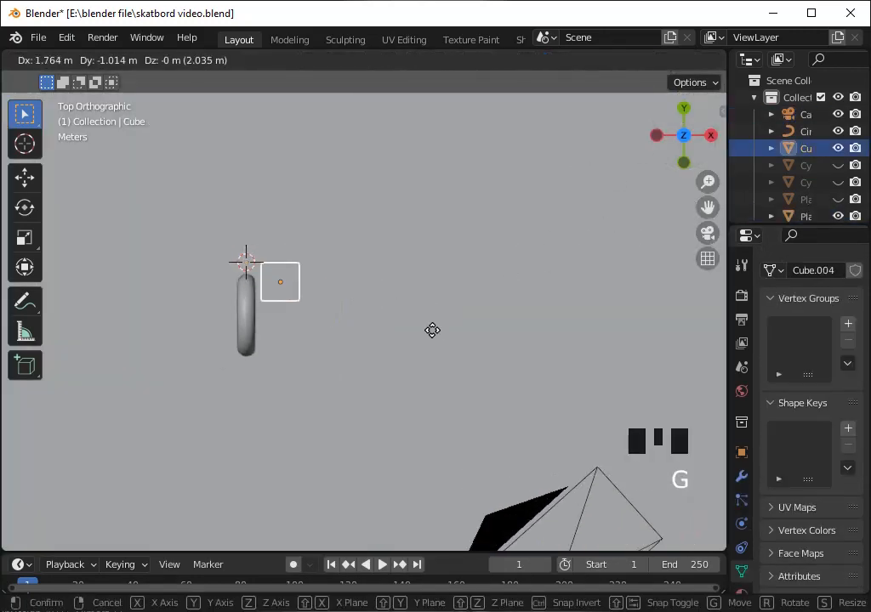
pyautogui.click(467, 358)
# Enlarge the cube, reposition it beside the pipe and rescale it along X
pyautogui.press('s')
pyautogui.click(404, 336)
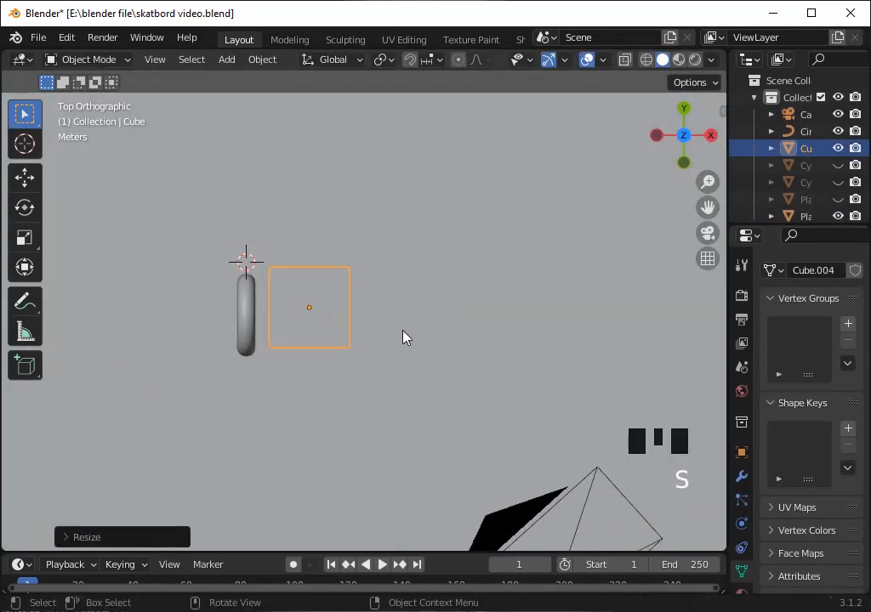
pyautogui.press('g')
pyautogui.click(405, 338)
pyautogui.press('s')
pyautogui.press('x')
pyautogui.click(392, 330)
# In side view, reduce the cube's height along Z and raise it slightly along Z
pyautogui.click(710, 135)
pyautogui.press('s')
pyautogui.press('z')
pyautogui.click(495, 289)
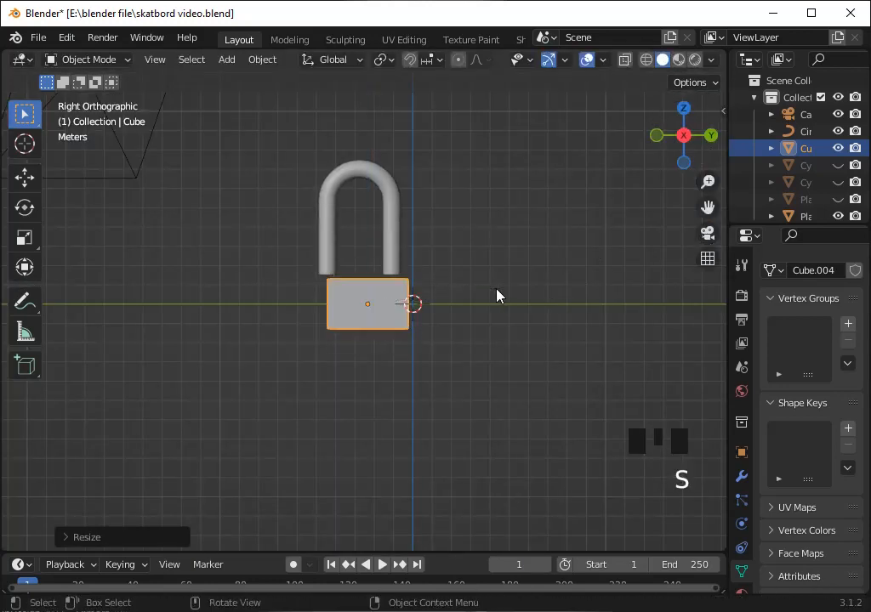
pyautogui.press('g')
pyautogui.press('z')
pyautogui.click(507, 258)
# Resize the cube uniformly and reposition it within the camera frame in front of the pipe
pyautogui.press('s')
pyautogui.hotkey('ctrl', 'z')
pyautogui.press('s')
pyautogui.click(499, 265)
pyautogui.press('KP_0')
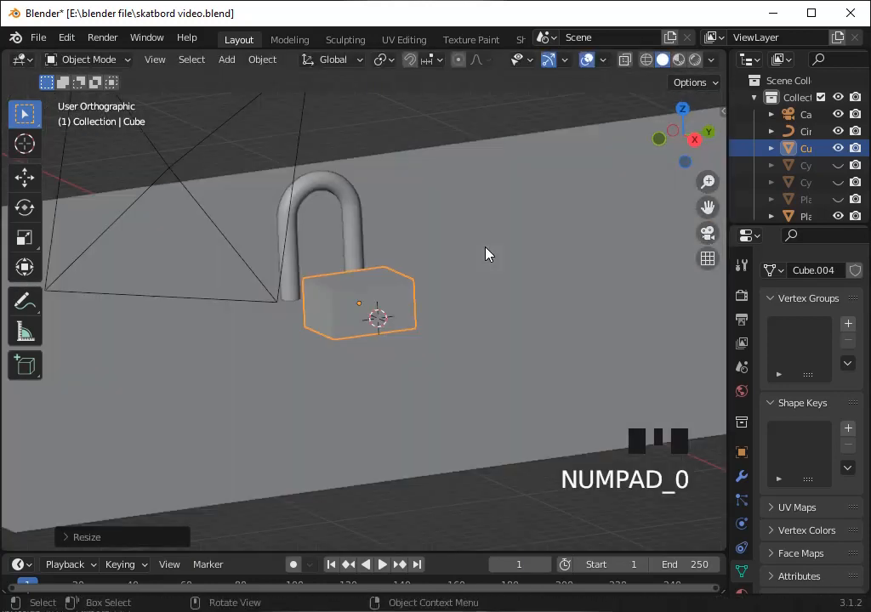
pyautogui.press('g')
pyautogui.press('g')
pyautogui.press('g')
pyautogui.press('g')
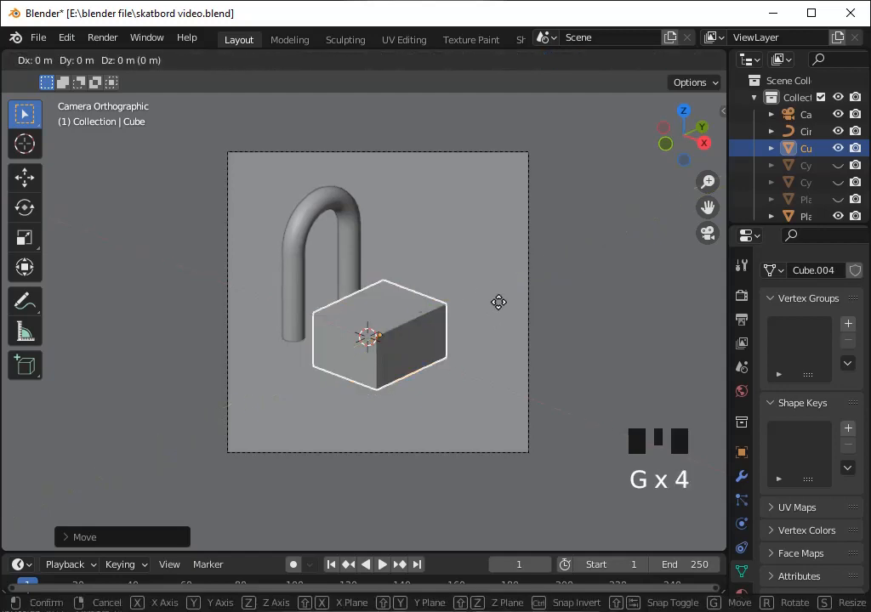
pyautogui.click(426, 272)
# Shrink the cube, nudge it and flatten it further along Z in the camera view
pyautogui.press('s')
pyautogui.press('s')
pyautogui.click(478, 368)
pyautogui.press('g')
pyautogui.click(479, 379)
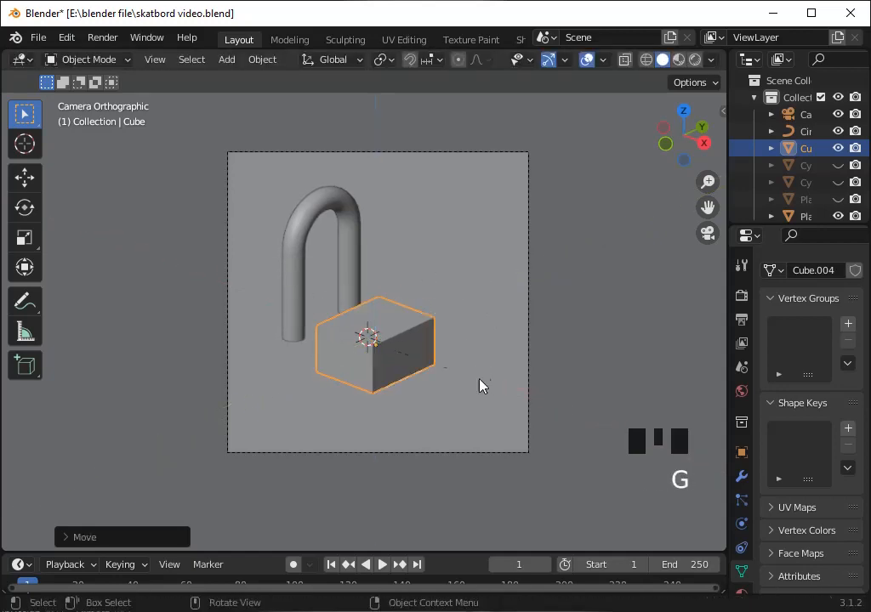
pyautogui.press('s')
pyautogui.press('z')
pyautogui.click(458, 364)
# Add a Bevel modifier to the cube
pyautogui.scroll(2, 459, 363)
pyautogui.press('Tab')
pyautogui.press('Tab')
pyautogui.click(741, 476)
pyautogui.click(812, 292)
pyautogui.click(539, 356)
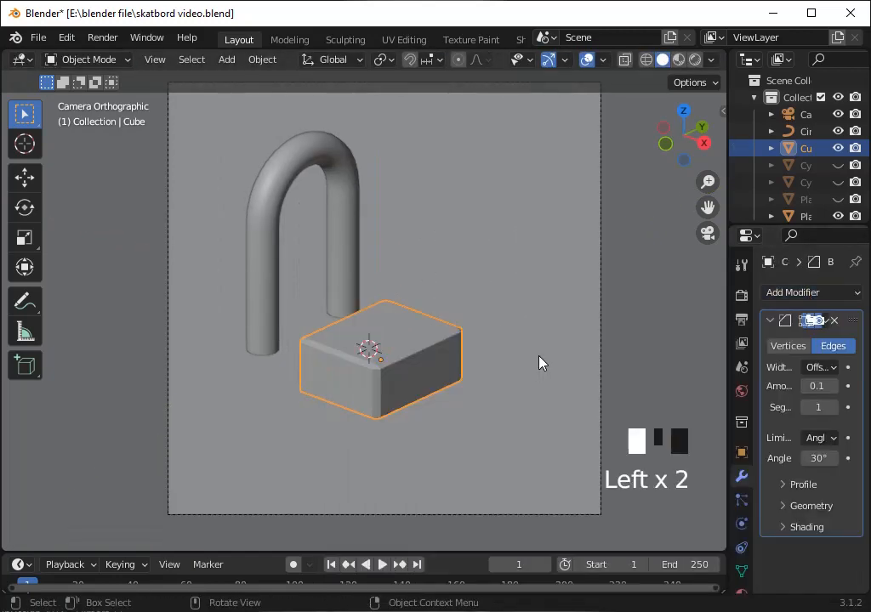
# Apply the cube's scale and set its bevel to 7 segments
pyautogui.hotkey('ctrl', 'a')
pyautogui.click(470, 356)
pyautogui.scroll(2, 553, 374)
pyautogui.click(826, 407)
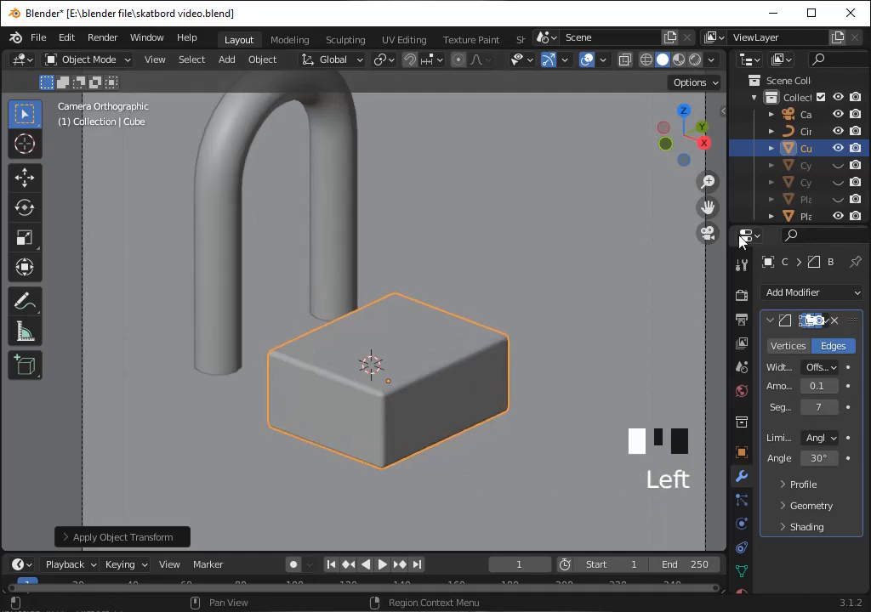
# Move the beveled block along the global axes away from the pipe and increase its height along Z
pyautogui.press('g')
pyautogui.press('z')
pyautogui.press('y')
pyautogui.press('x')
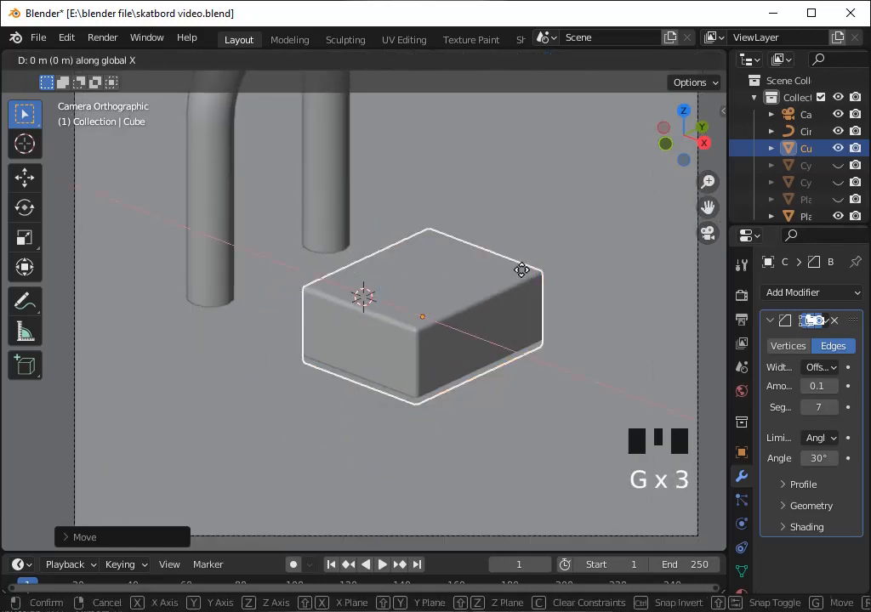
pyautogui.click(496, 281)
pyautogui.press('s')
pyautogui.press('z')
pyautogui.click(539, 369)
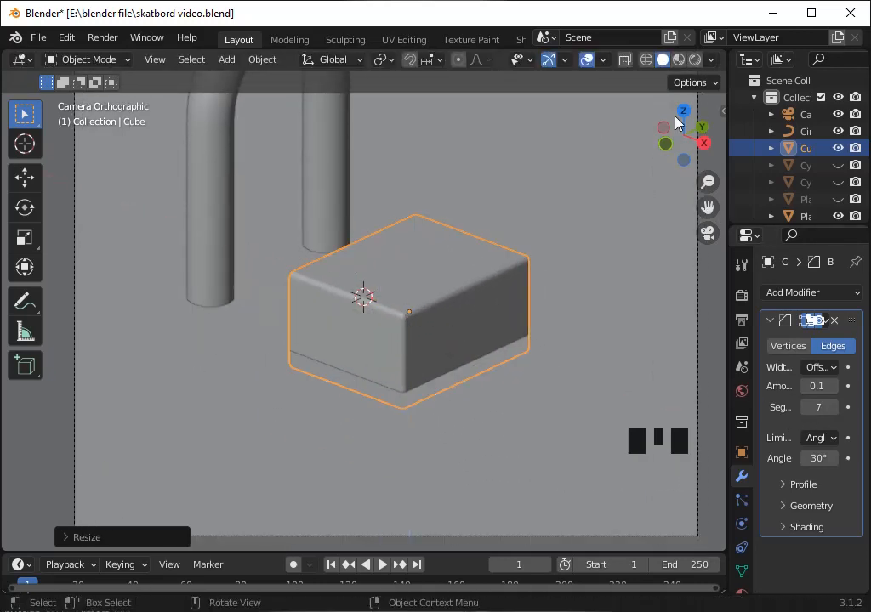
# Select the arched pipe in top view and shift it behind the block, checking through the camera
pyautogui.click(682, 111)
pyautogui.click(248, 293)
pyautogui.press('g')
pyautogui.click(250, 278)
pyautogui.press('KP_0')
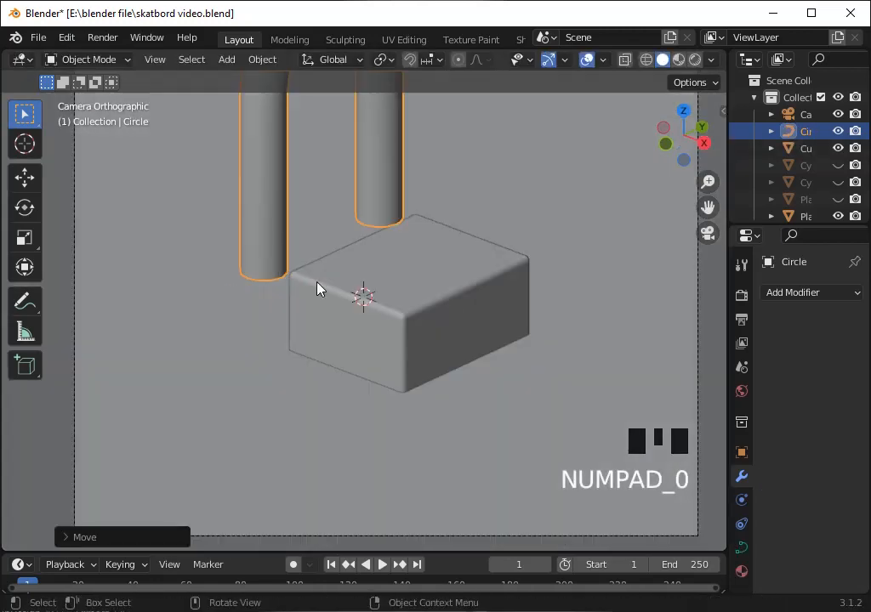
# Lower the arched pipe along Z so its legs reach down beside the block
pyautogui.scroll(-2, 434, 287)
pyautogui.hotkey('alt', 'z')
pyautogui.hotkey('alt', 'z')
pyautogui.press('g')
pyautogui.press('z')
pyautogui.click(466, 381)
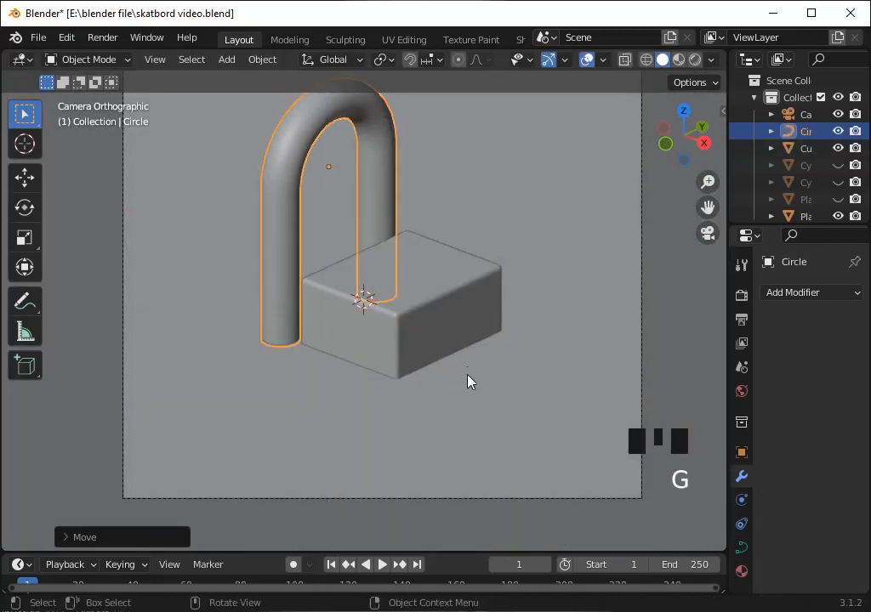
# Select the block and adjust its position along X, Y and Z, setting it lower in front of the pipe
pyautogui.click(436, 316)
pyautogui.press('g')
pyautogui.press('x')
pyautogui.click(455, 330)
pyautogui.press('g')
pyautogui.press('y')
pyautogui.click(439, 338)
pyautogui.press('g')
pyautogui.press('z')
pyautogui.click(440, 348)
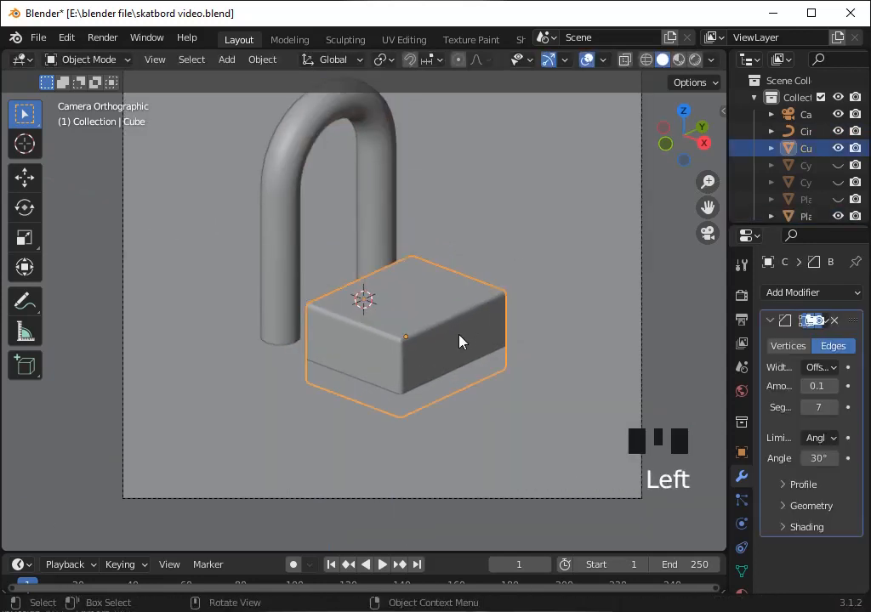
# Lengthen the block along Y
pyautogui.press('s')
pyautogui.press('y')
pyautogui.click(475, 355)
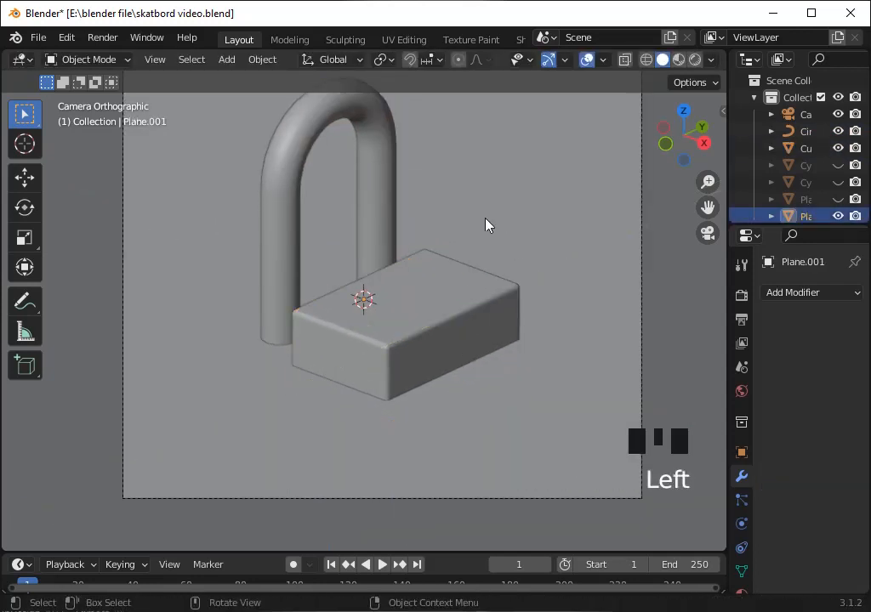
# Select the arched pipe and move it along Y in the positive direction
pyautogui.click(393, 226)
pyautogui.press('g')
pyautogui.press('y')
pyautogui.click(474, 184)
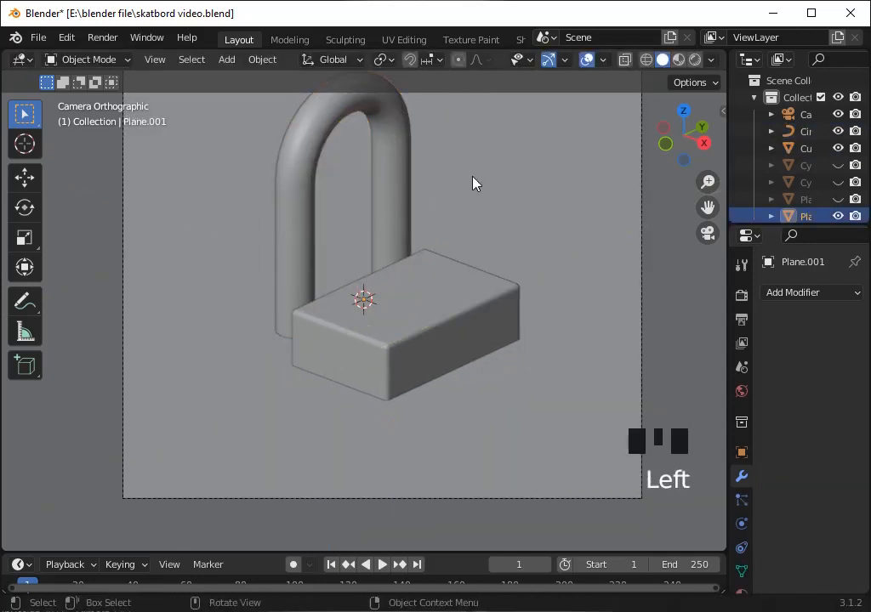
# Unhide the hidden skateboard parts
pyautogui.press('a')
pyautogui.click(443, 304)
pyautogui.click(486, 243)
pyautogui.hotkey('alt', 'h')
pyautogui.click(451, 249)
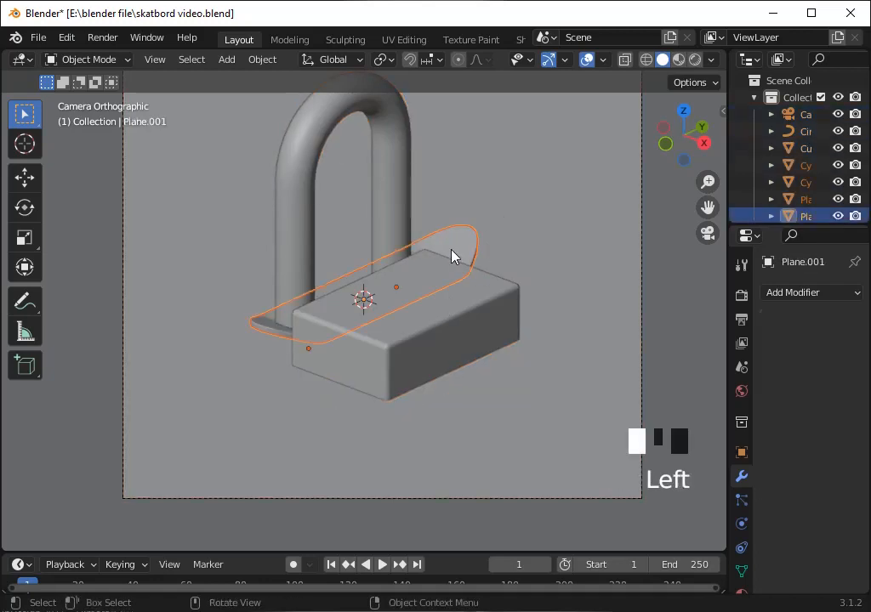
# Select only the skateboard's deck, trucks and wheels and move them in front view above the block
pyautogui.click(665, 143)
pyautogui.scroll(4, 401, 270)
pyautogui.keyDown('shift'); pyautogui.click(148, 320); pyautogui.keyUp('shift')
pyautogui.keyDown('shift'); pyautogui.click(119, 322); pyautogui.keyUp('shift')
pyautogui.press('g')
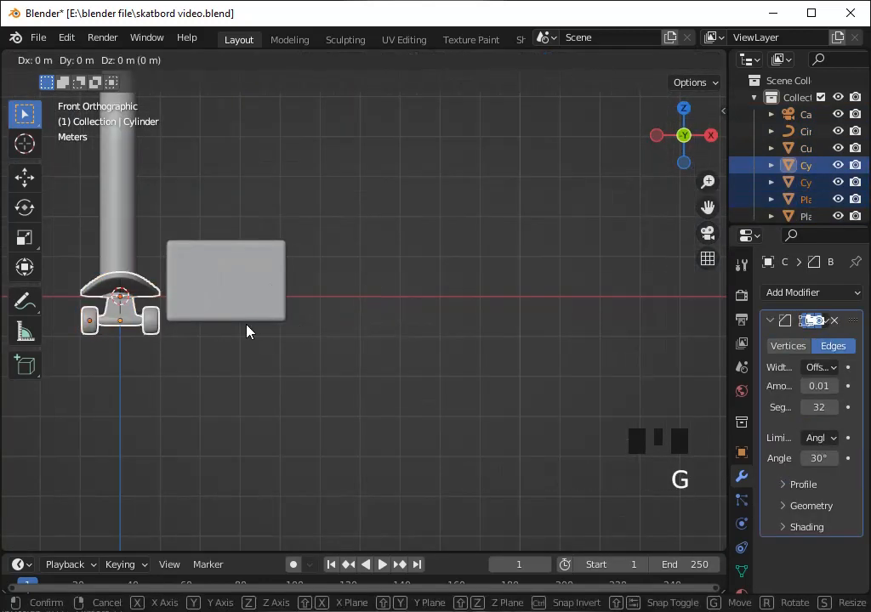
pyautogui.click(343, 227)
# Scale the skateboard down and reposition it in side view over the block's length, shrinking it further
pyautogui.press('KP_0')
pyautogui.press('s')
pyautogui.click(544, 255)
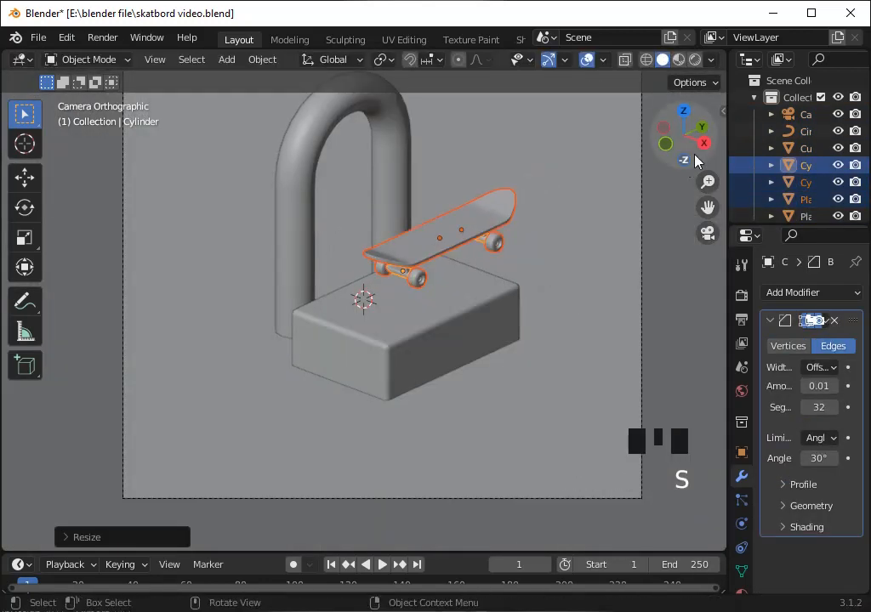
pyautogui.click(704, 144)
pyautogui.scroll(2, 558, 236)
pyautogui.press('g')
pyautogui.click(484, 243)
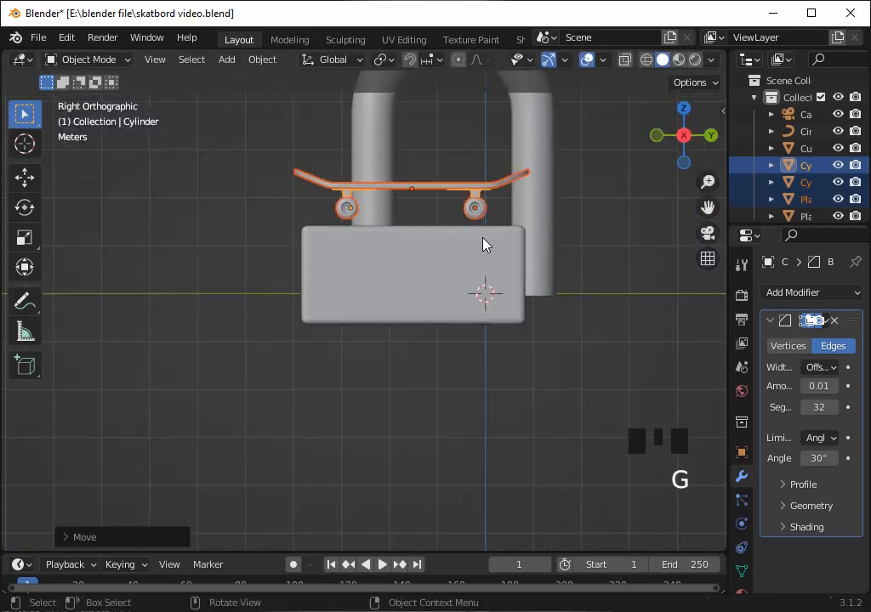
pyautogui.press('s')
pyautogui.click(491, 256)
# In front view, lower the skateboard onto the block's top and shift it along X, checking through the camera
pyautogui.click(656, 137)
pyautogui.press('g')
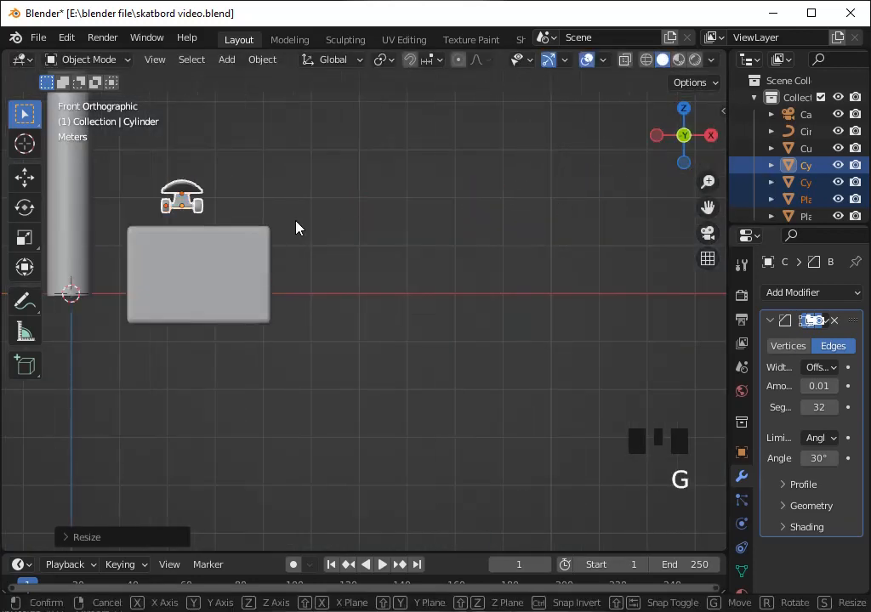
pyautogui.click(355, 233)
pyautogui.press('KP_0')
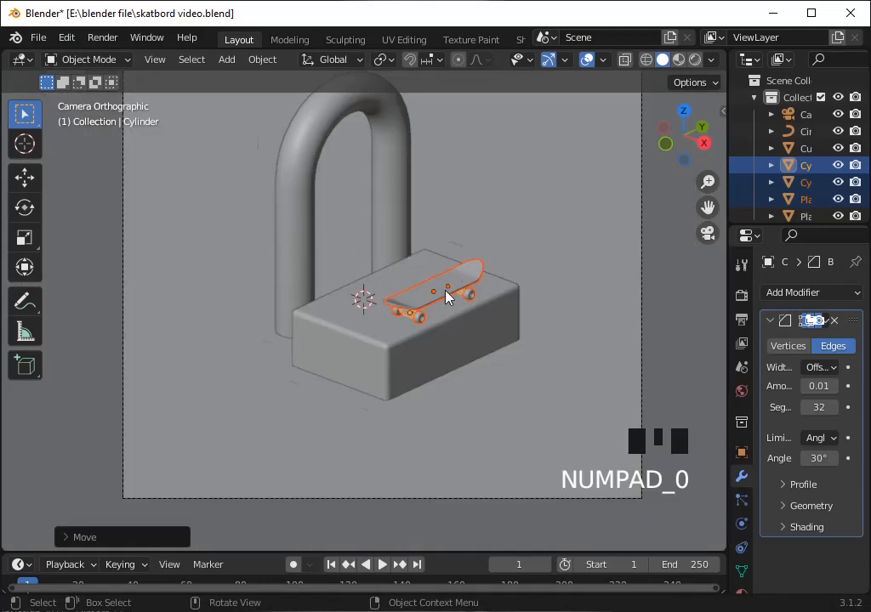
pyautogui.scroll(2, 644, 171)
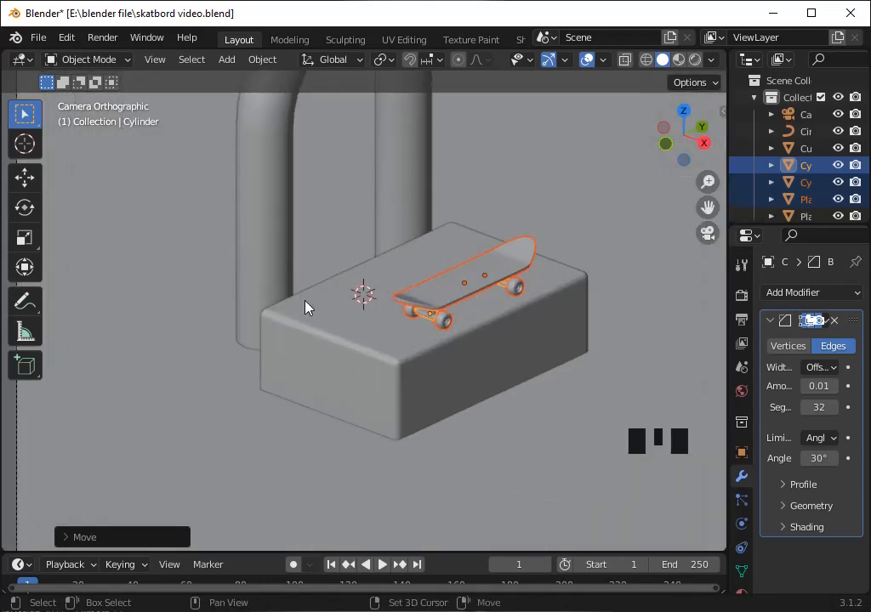
# In side view, add a single-vertex mesh at the 3D cursor on the block's top
pyautogui.click(702, 142)
pyautogui.hotkey('shift', 'a')
pyautogui.moveTo(323, 248)
pyautogui.moveTo(406, 458)
pyautogui.click(571, 457)
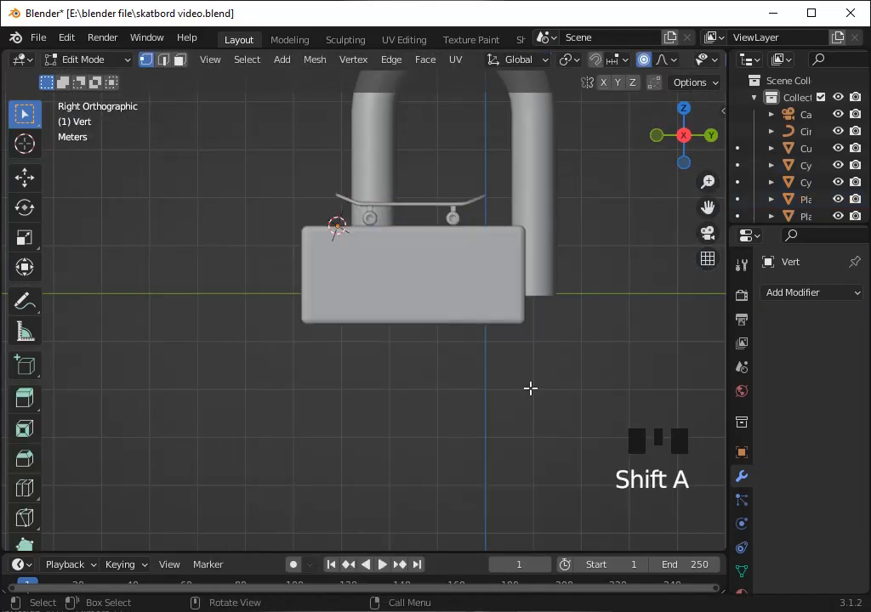
# Extrude the vertex upward along Z, across along Y and back down to the block, outlining a rail above the skateboard
pyautogui.moveTo(706, 209); pyautogui.dragTo(718, 341)
pyautogui.press('e')
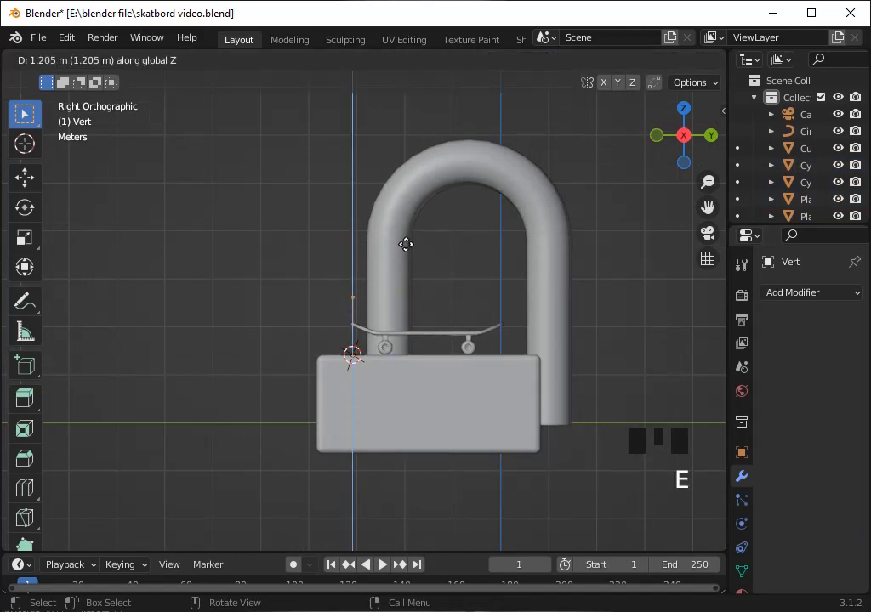
pyautogui.click(408, 233)
pyautogui.press('e')
pyautogui.press('y')
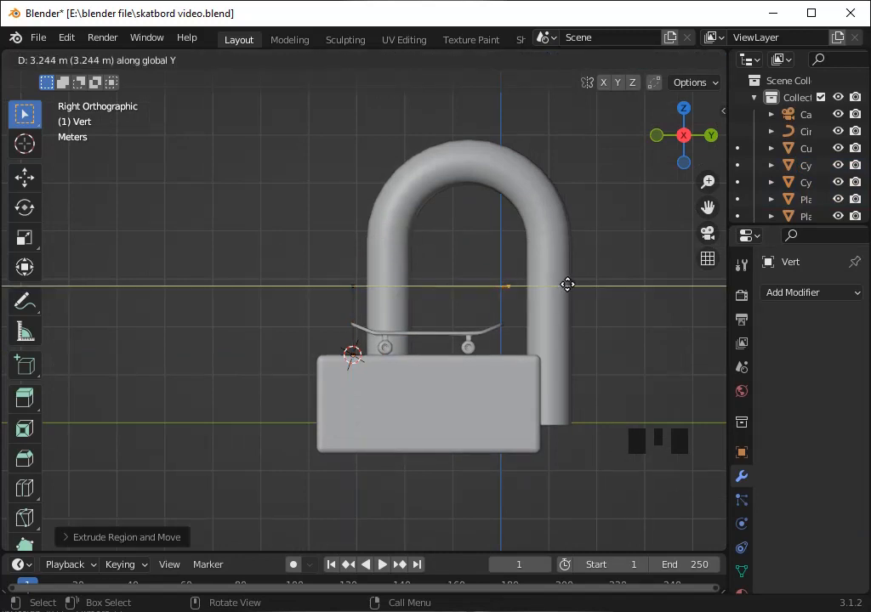
pyautogui.click(559, 350)
pyautogui.hotkey('alt', 'z')
pyautogui.press('g')
pyautogui.click(553, 357)
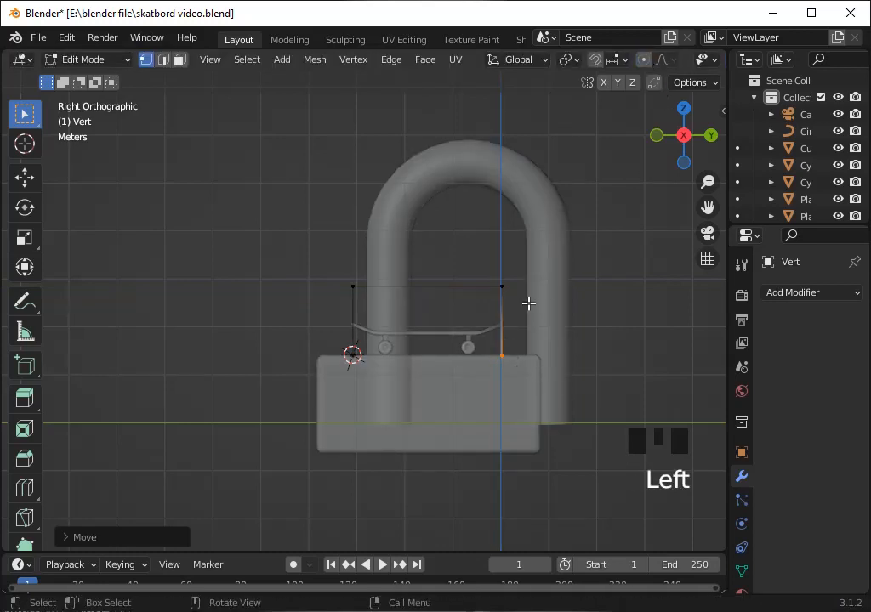
# Bevel the rail outline's two upper corner vertices with a width of 0.4 m and 4 segments
pyautogui.scroll(1, 528, 303)
pyautogui.click(529, 280)
pyautogui.hotkey('ctrl', 'b')
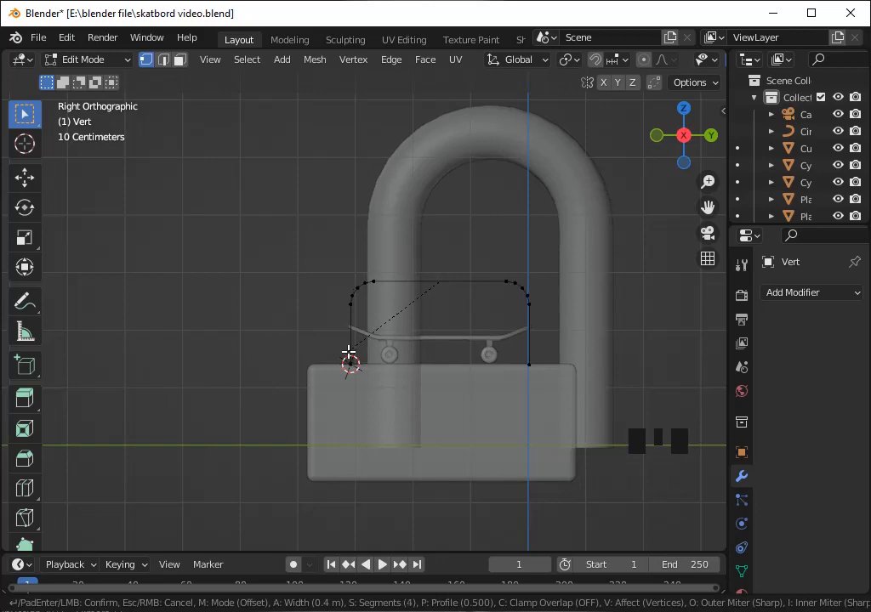
pyautogui.click(349, 352)
# Leave mesh editing and convert the rail outline to a curve
pyautogui.press('Tab')
pyautogui.press('KP_0')
pyautogui.rightClick(379, 191)
pyautogui.hotkey('alt', 'z')
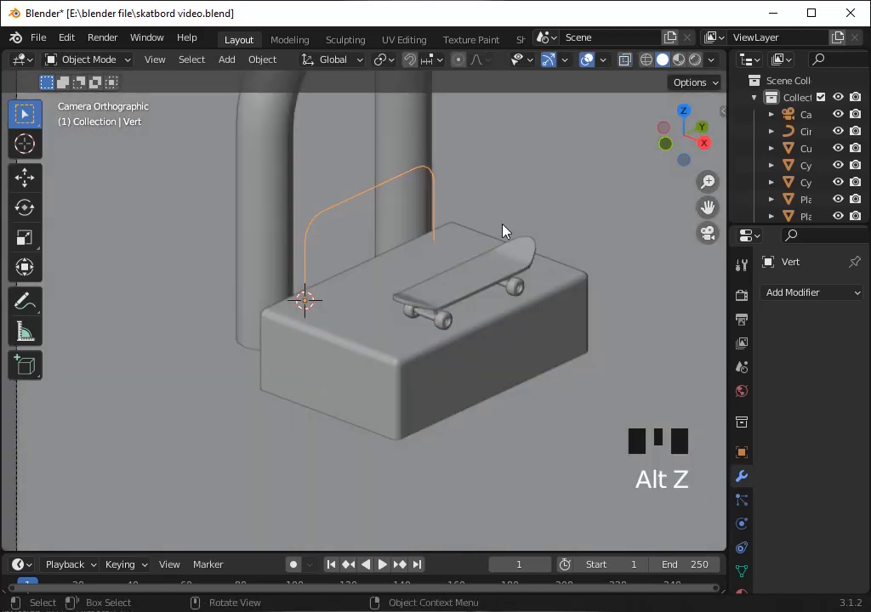
pyautogui.rightClick(377, 214)
pyautogui.moveTo(377, 234)
pyautogui.click(442, 233)
# Give the rail curve a round bevel with depth 0.12 and resolution 32, keeping its offset at 0 m
pyautogui.click(740, 547)
pyautogui.scroll(-4, 821, 461)
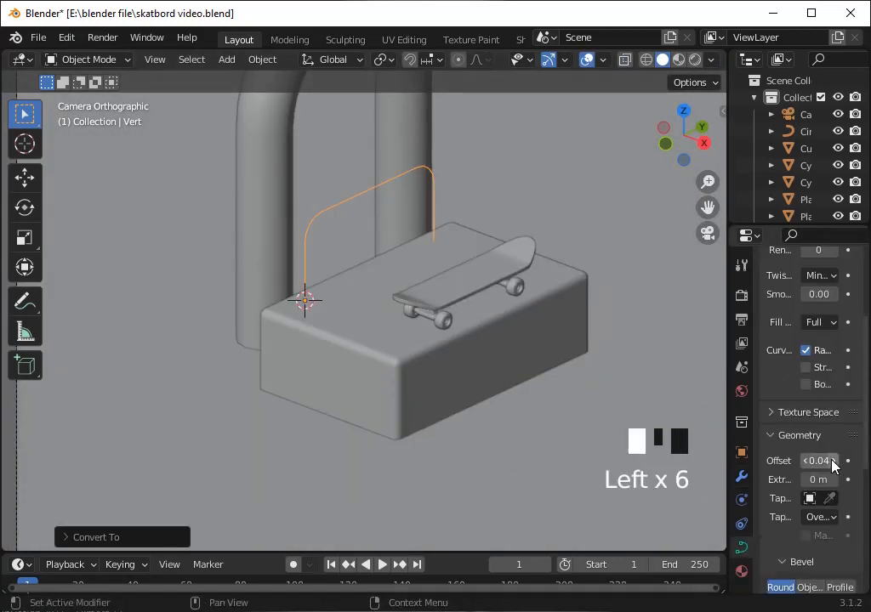
pyautogui.scroll(-3, 821, 463)
pyautogui.click(835, 438)
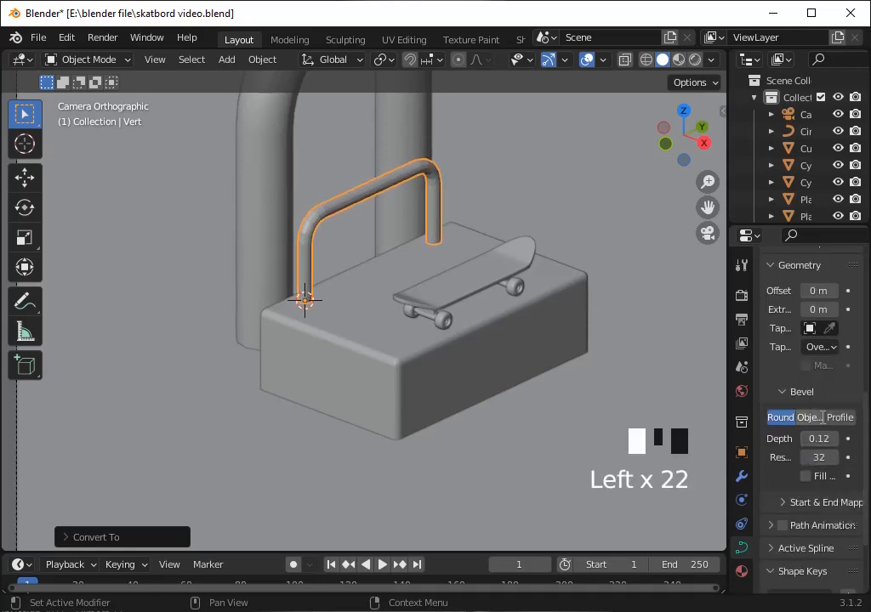
# Add a level 3 subdivision surface to the rail and reduce its bevel depth to 0.11
pyautogui.hotkey('ctrl', '3')
pyautogui.scroll(-7, 807, 366)
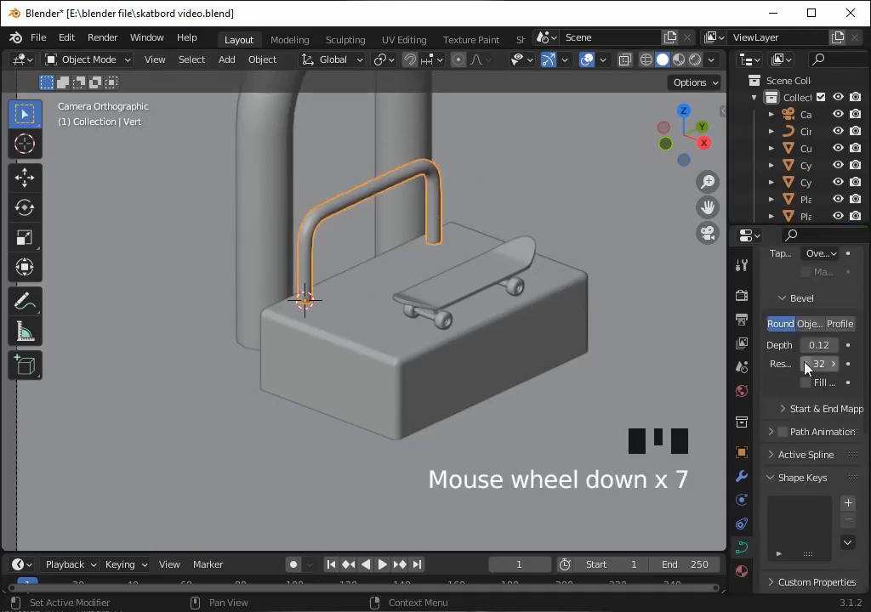
pyautogui.click(708, 311)
pyautogui.click(434, 209)
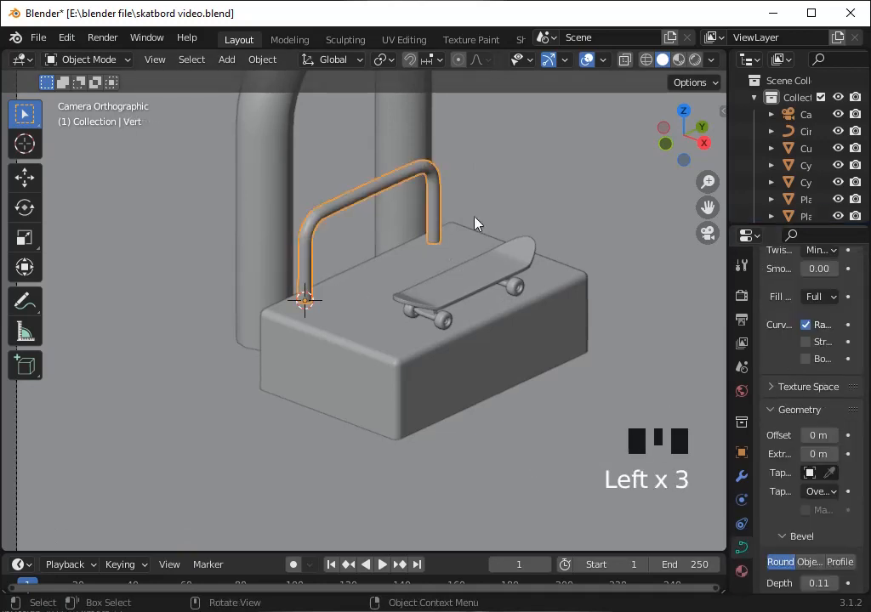
# Shift the rail about 0.15 m inward along X and lower it slightly along Z onto the block
pyautogui.click(666, 143)
pyautogui.press('g')
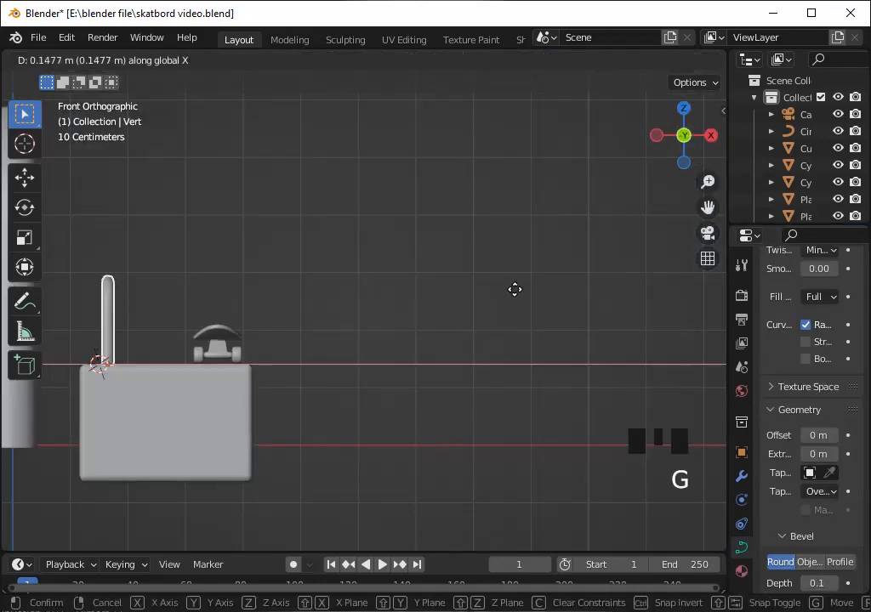
pyautogui.click(514, 289)
pyautogui.click(711, 135)
pyautogui.press('g')
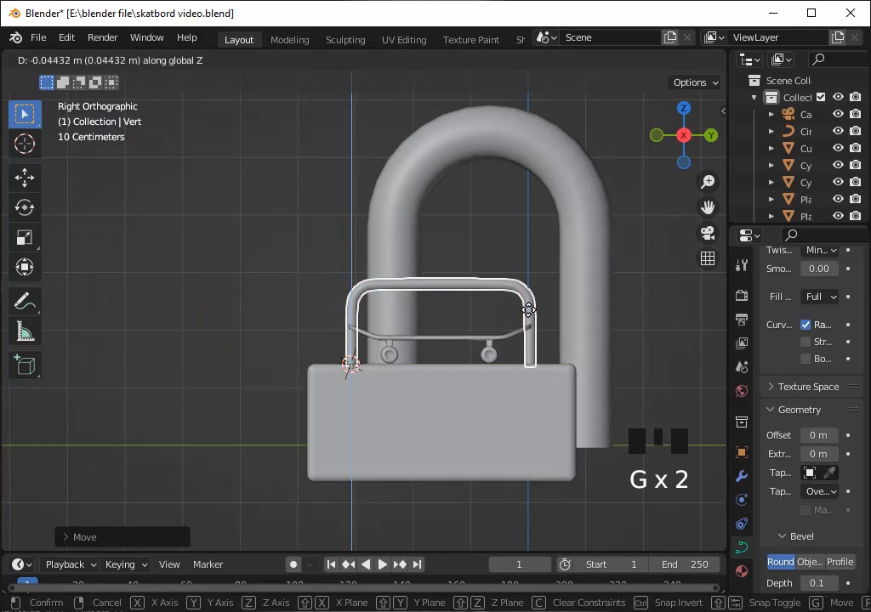
pyautogui.click(526, 314)
# Select the skateboard's deck, trucks and wheels in the camera view and duplicate them straight up along Z
pyautogui.press('KP_0')
pyautogui.click(514, 292)
pyautogui.keyDown('shift'); pyautogui.click(430, 317); pyautogui.keyUp('shift')
pyautogui.keyDown('shift'); pyautogui.click(516, 289); pyautogui.keyUp('shift')
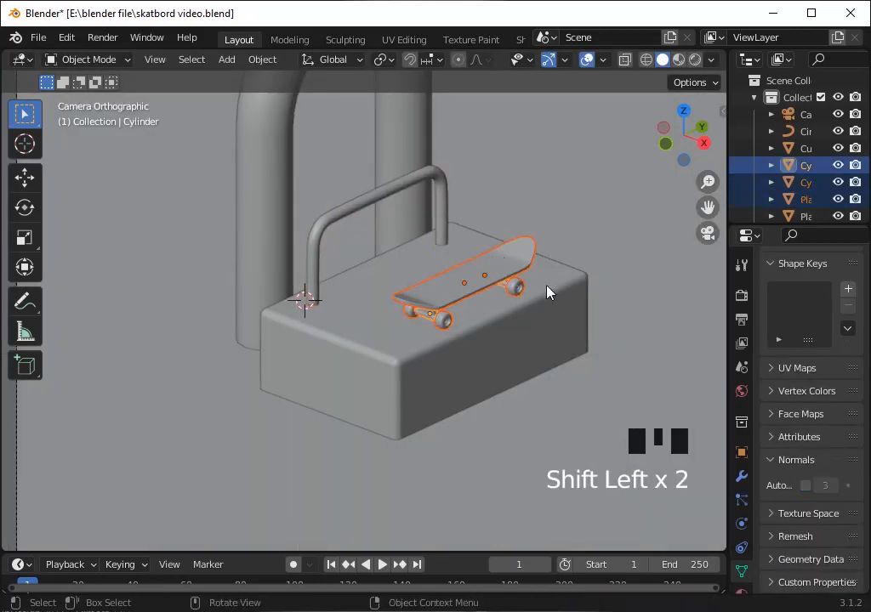
pyautogui.hotkey('shift', 'd')
pyautogui.press('z')
pyautogui.click(548, 253)
# Flip the copied skateboard with two 90° rotations about Y, and turn it crosswise to the block about Z
pyautogui.write('rxy90')
pyautogui.press('Return')
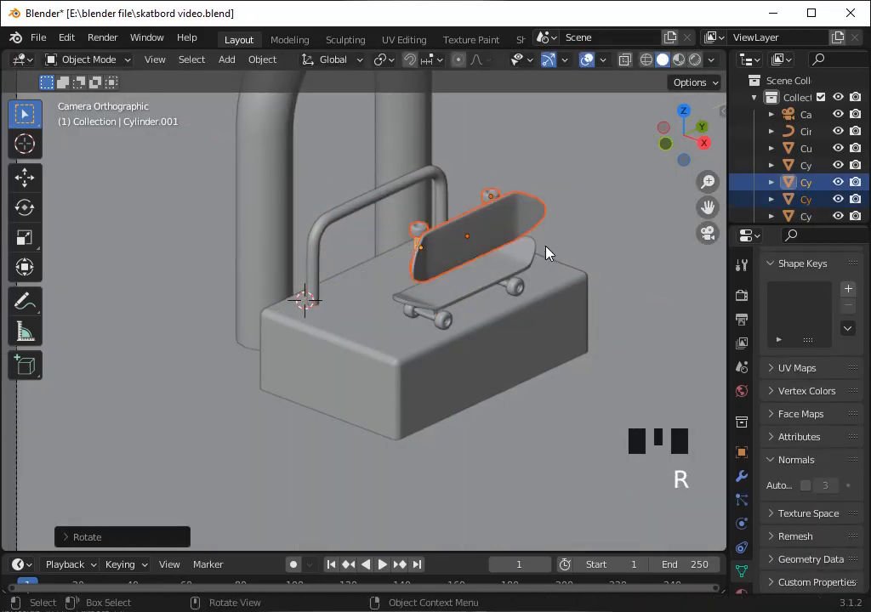
pyautogui.write('ry90')
pyautogui.press('Return')
pyautogui.press('r')
pyautogui.press('z')
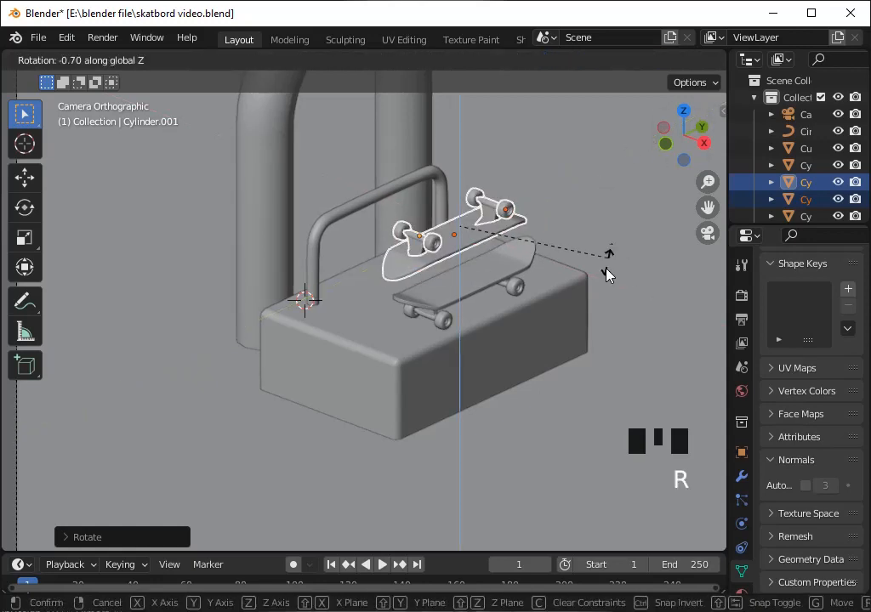
pyautogui.click(664, 129)
# Tilt the copied skateboard in the front view and move it beside the rail above the block
pyautogui.click(665, 143)
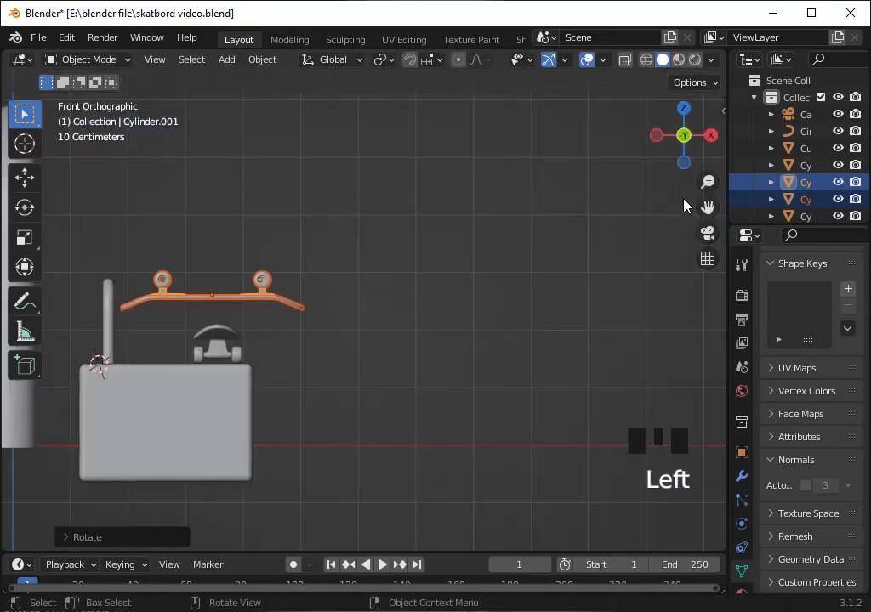
pyautogui.press('r')
pyautogui.click(475, 347)
pyautogui.press('g')
pyautogui.click(446, 333)
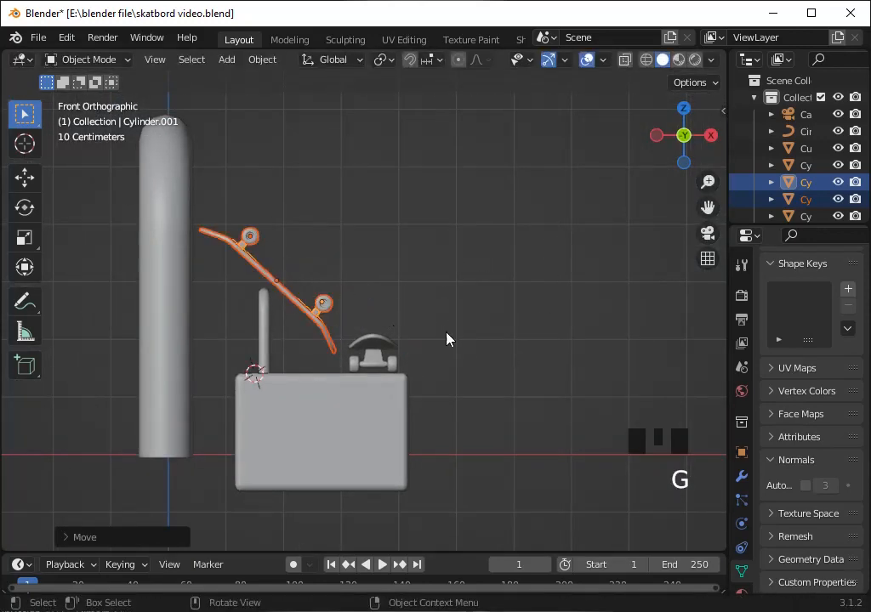
pyautogui.press('r')
pyautogui.click(445, 399)
# Move the tilted skateboard down to the block's top and fine-tune its lean toward the rail
pyautogui.moveTo(706, 206); pyautogui.dragTo(730, 205)
pyautogui.scroll(1, 459, 281)
pyautogui.press('g')
pyautogui.click(420, 303)
pyautogui.press('r')
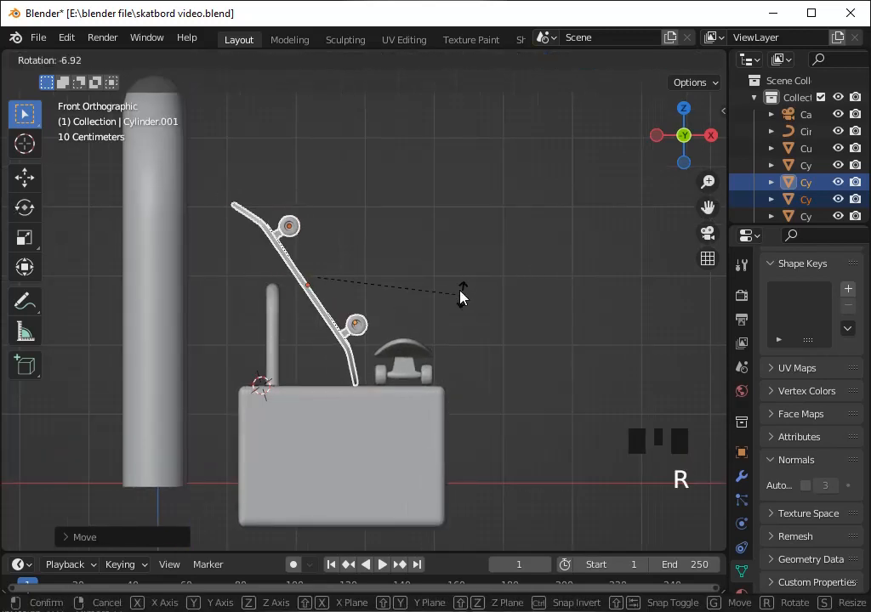
pyautogui.click(460, 295)
# Raise the rail toward the leaning deck and extend its lower end points along Z down to the block
pyautogui.click(285, 336)
pyautogui.press('g')
pyautogui.click(294, 310)
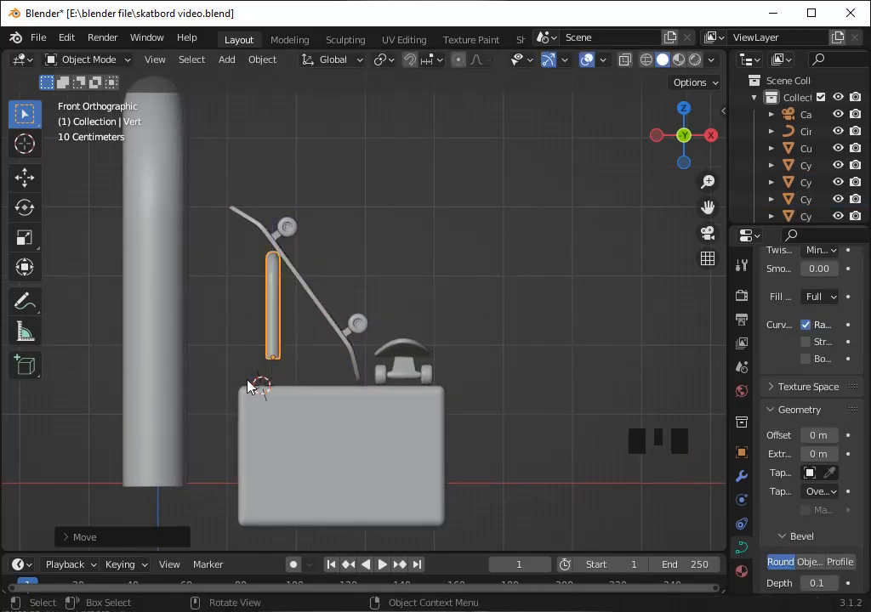
pyautogui.press('Tab')
pyautogui.click(293, 380)
pyautogui.press('g')
pyautogui.press('z')
pyautogui.click(294, 406)
pyautogui.press('Tab')
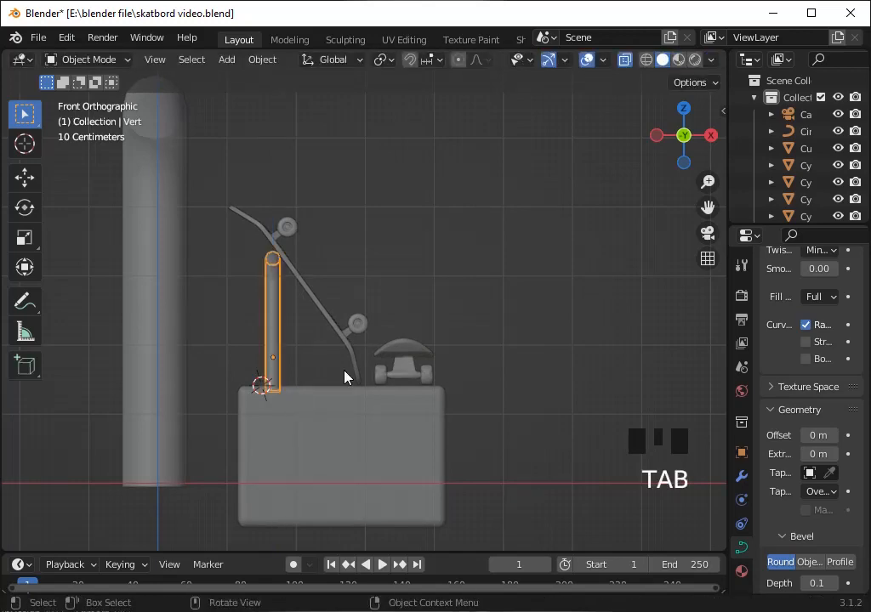
# Select the leaning skateboard's parts in the camera view and move them about 0.7 m along Y
pyautogui.press('KP_0')
pyautogui.click(533, 187)
pyautogui.click(374, 154)
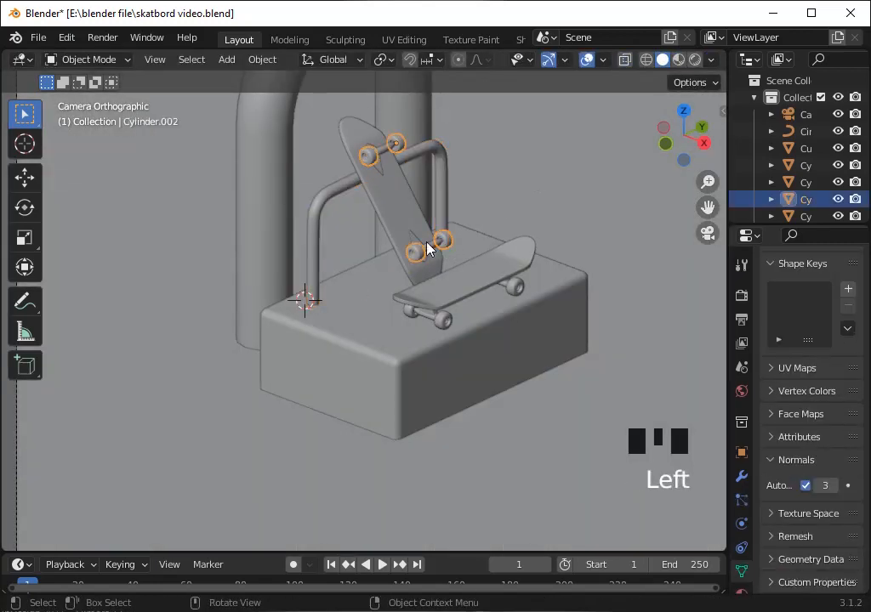
pyautogui.keyDown('shift'); pyautogui.click(420, 202); pyautogui.keyUp('shift')
pyautogui.press('g')
pyautogui.press('y')
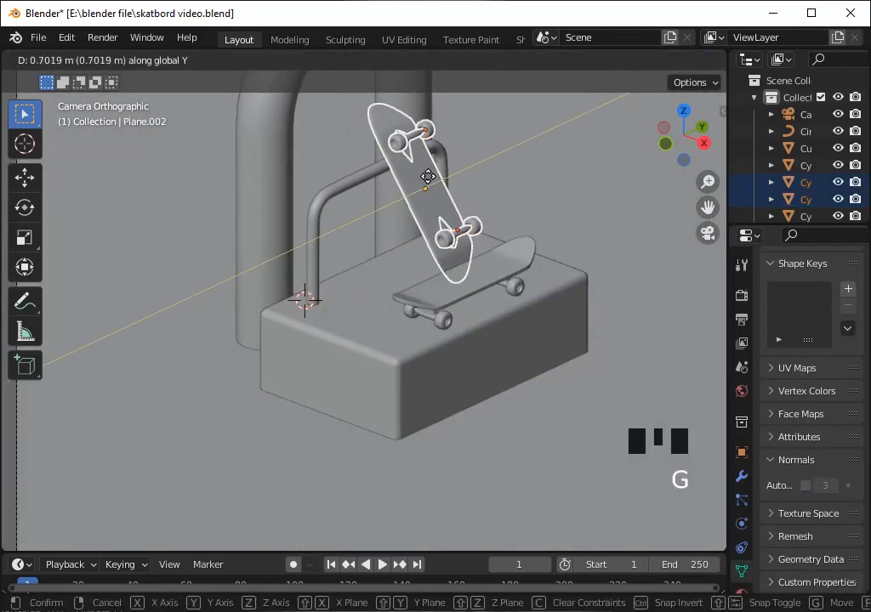
pyautogui.click(428, 176)
# Rotate the leaning skateboard steeper in the front view, rest it against the rail and block, and save the file
pyautogui.press('KP_1')
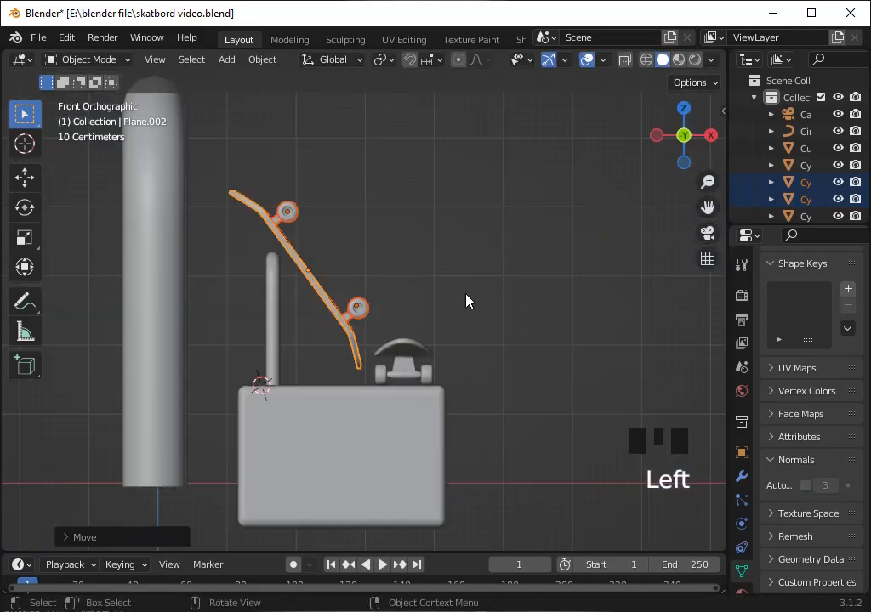
pyautogui.press('r')
pyautogui.click(453, 327)
pyautogui.press('g')
pyautogui.click(439, 332)
pyautogui.press('r')
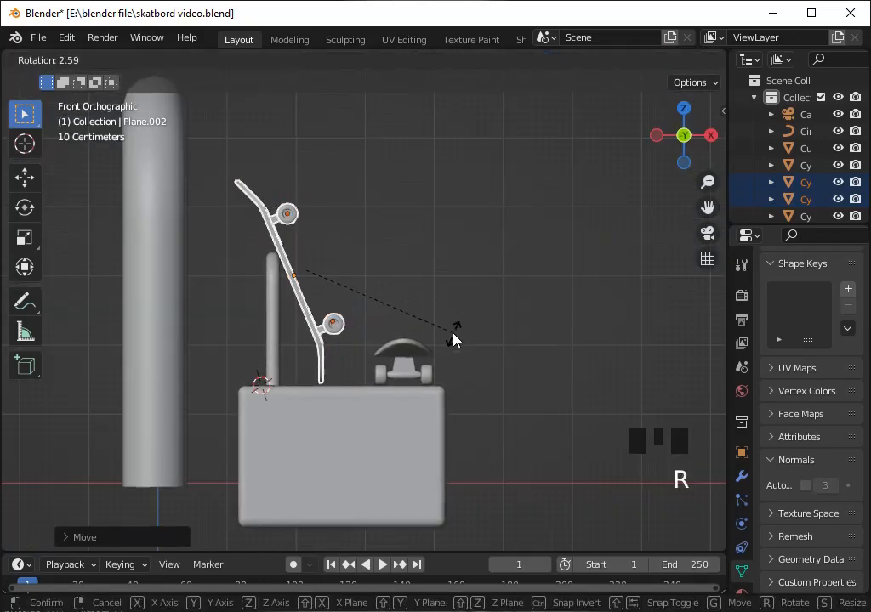
pyautogui.click(451, 339)
pyautogui.press('g')
pyautogui.click(415, 332)
pyautogui.hotkey('ctrl', 's')
# Reposition the flat skateboard in the front view so its wheels rest on the block, and save the file
pyautogui.click(424, 373)
pyautogui.keyDown('shift'); pyautogui.click(416, 369); pyautogui.keyUp('shift')
pyautogui.keyDown('shift'); pyautogui.click(417, 349); pyautogui.keyUp('shift')
pyautogui.scroll(5, 425, 348)
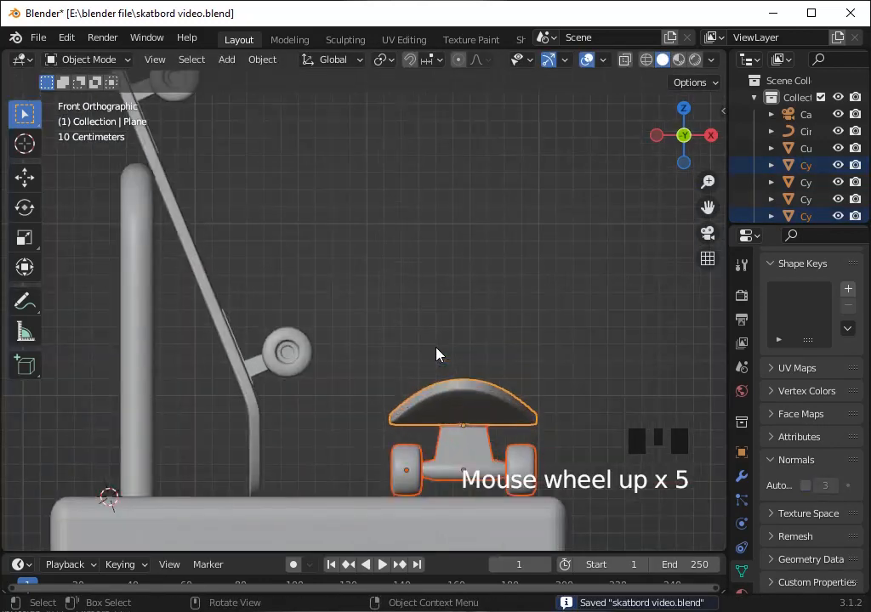
pyautogui.press('g')
pyautogui.click(443, 366)
pyautogui.hotkey('ctrl', 's')
pyautogui.press('KP_0')
pyautogui.click(604, 171)
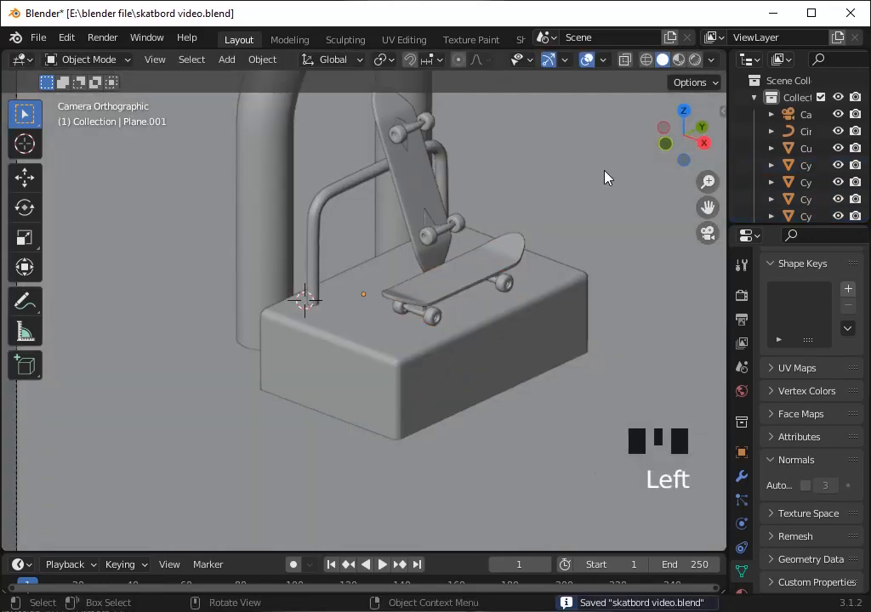
# Shorten the beveled block slightly along Y and save the file
pyautogui.click(527, 359)
pyautogui.press('s')
pyautogui.press('y')
pyautogui.click(546, 403)
pyautogui.click(597, 249)
pyautogui.hotkey('ctrl', 's')
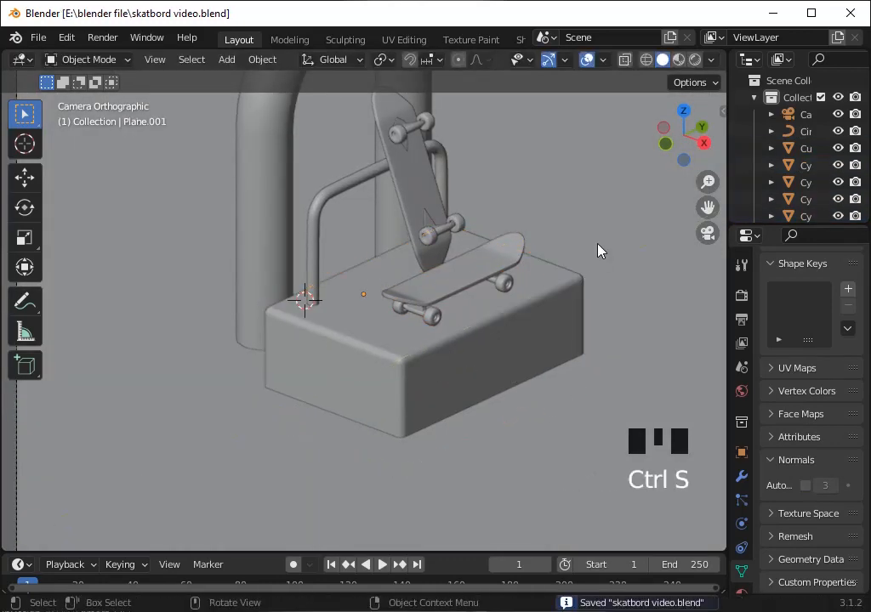
# Adjust the size and position of the flat skateboard on the block
pyautogui.keyDown('shift'); pyautogui.click(410, 307); pyautogui.keyUp('shift')
pyautogui.keyDown('shift'); pyautogui.click(461, 288); pyautogui.keyUp('shift')
pyautogui.press('s')
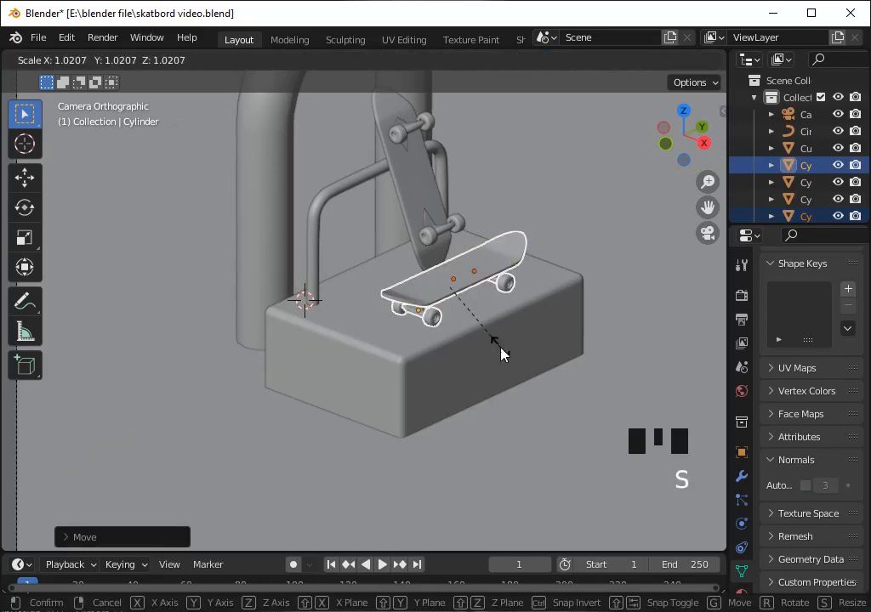
pyautogui.press('g')
# Duplicate the arched pipe in the top view, rotate the copy 90°, and move it behind the block
pyautogui.scroll(-4, 540, 407)
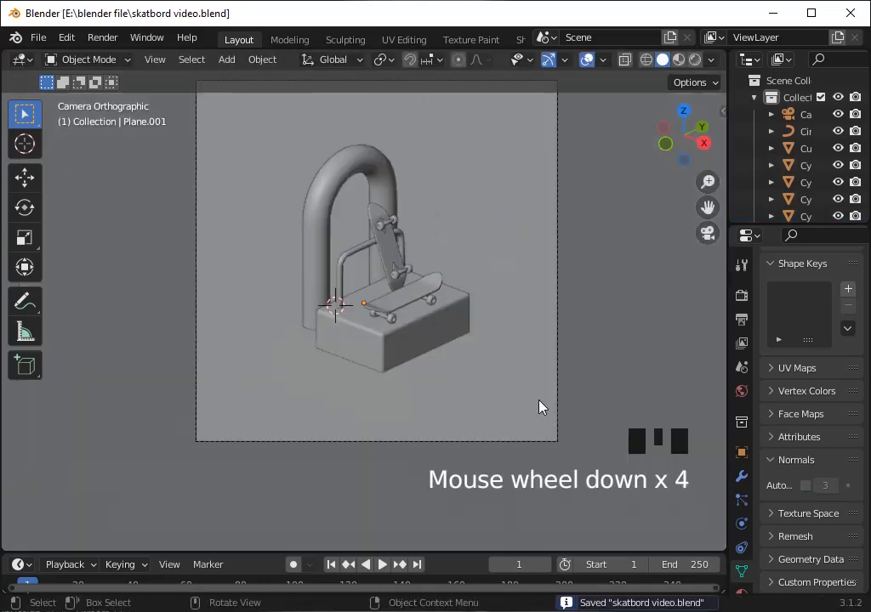
pyautogui.scroll(5, 517, 402)
pyautogui.scroll(-2, 379, 274)
pyautogui.click(365, 145)
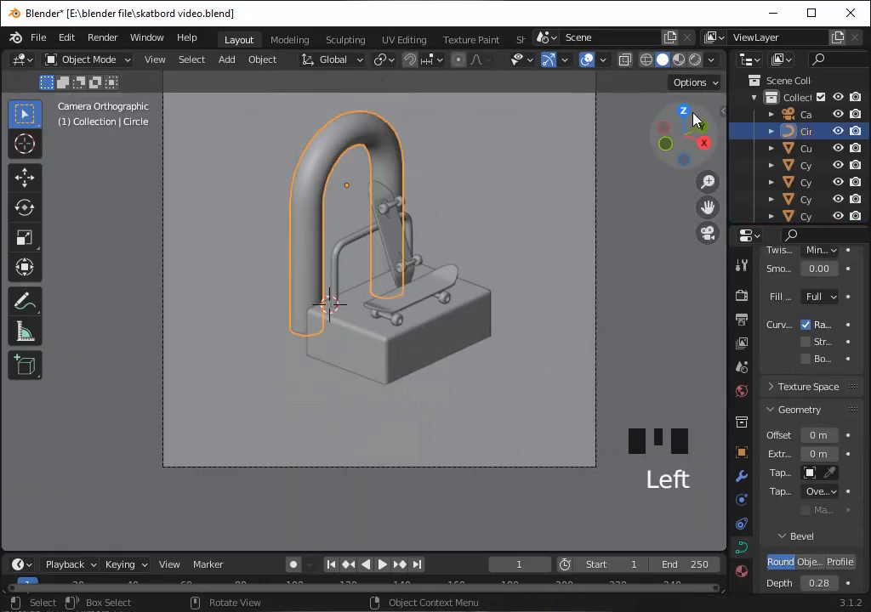
pyautogui.press('KP_7')
pyautogui.scroll(-7, 422, 193)
pyautogui.hotkey('shift', 'd')
pyautogui.press('r')
pyautogui.press('9')
pyautogui.press('0')
pyautogui.press('g')
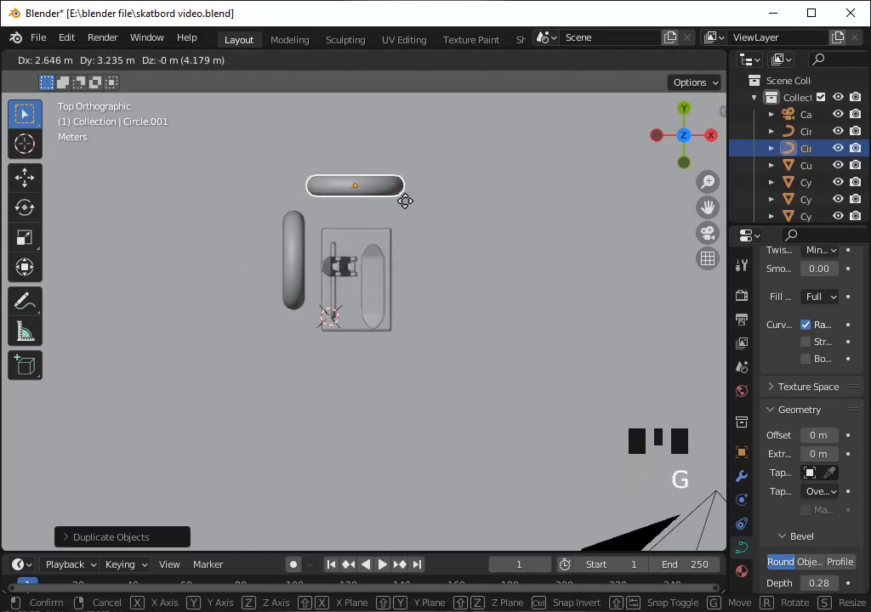
# Place the duplicated arch behind the box and check its position through the camera view
pyautogui.click(405, 201)
pyautogui.press('KP_0')
pyautogui.click(606, 245)
pyautogui.click(537, 271)
# Try shifting the back arch along the X axis and the Z axis, and undo both moves
pyautogui.press('g')
pyautogui.press('x')
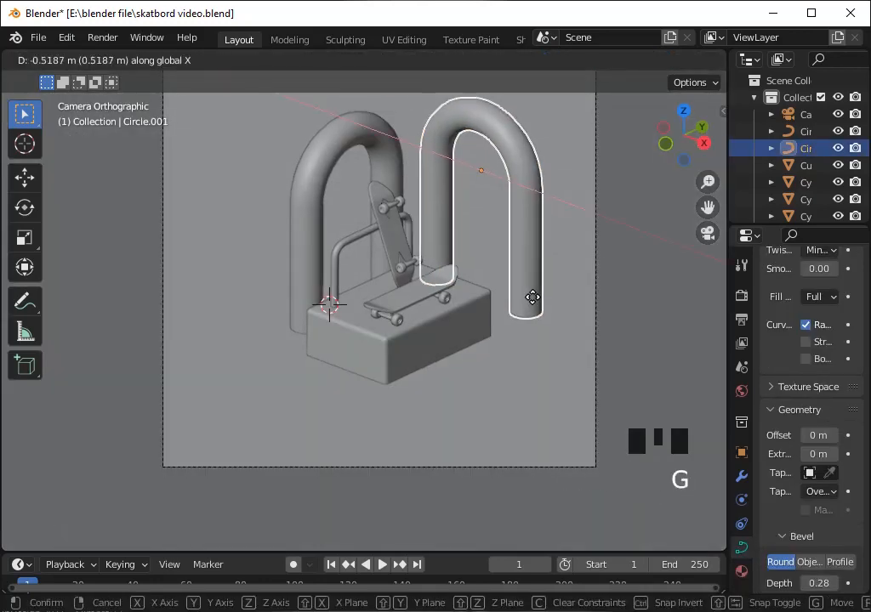
pyautogui.click(526, 294)
pyautogui.click(592, 310)
pyautogui.hotkey('ctrl', 'z')
pyautogui.hotkey('ctrl', 'z')
pyautogui.press('g')
pyautogui.press('z')
pyautogui.click(531, 291)
pyautogui.hotkey('ctrl', 'z')
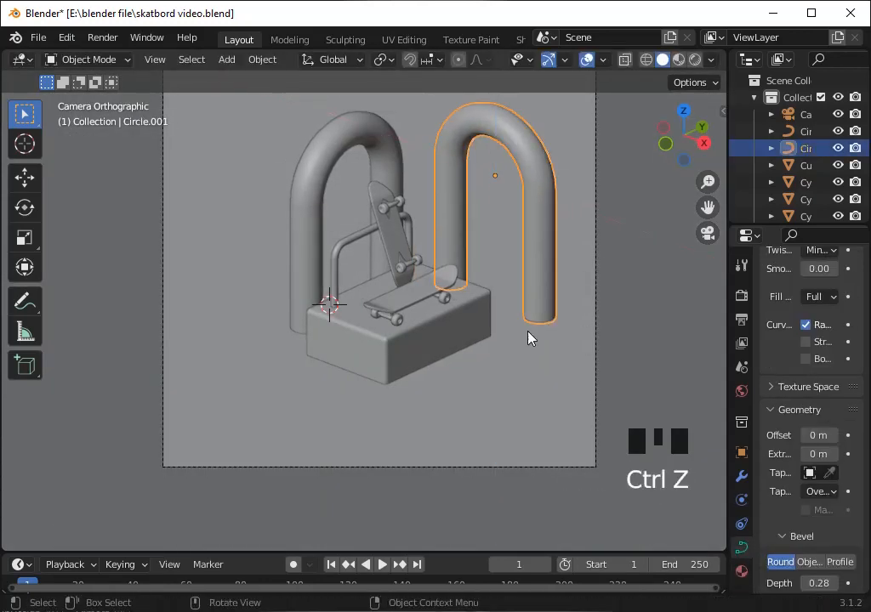
# Move the left arch along the X axis away from the box and save the file
pyautogui.scroll(-3, 528, 338)
pyautogui.click(404, 315)
pyautogui.scroll(3, 403, 315)
pyautogui.click(383, 162)
pyautogui.press('g')
pyautogui.press('x')
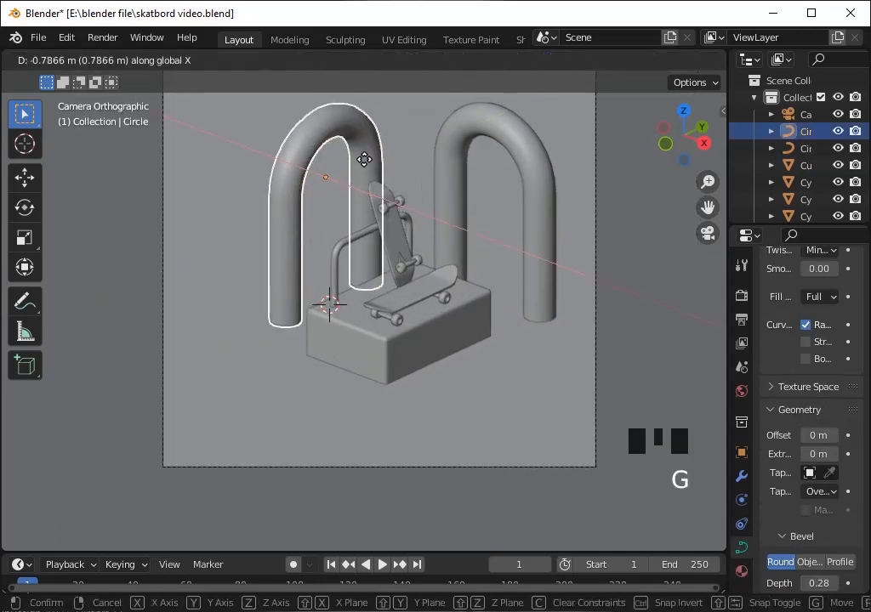
pyautogui.click(335, 159)
pyautogui.click(525, 296)
pyautogui.hotkey('ctrl', 's')
pyautogui.scroll(-3, 486, 303)
pyautogui.scroll(1, 332, 214)
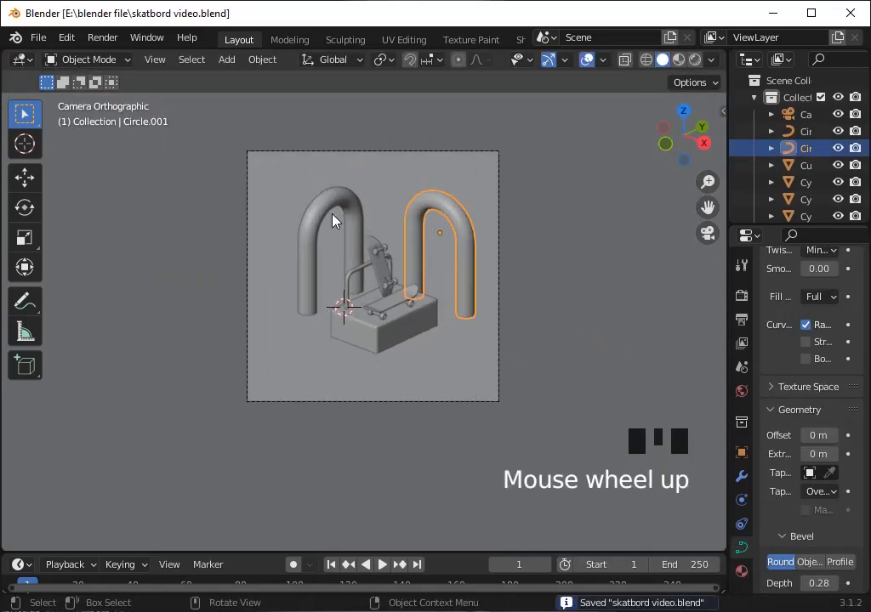
# Adjust the left arch's height along the Z axis to align it with the back arch
pyautogui.click(333, 214)
pyautogui.press('g')
pyautogui.press('z')
pyautogui.click(334, 216)
pyautogui.click(522, 200)
# Move the camera about 1.4 m so the arches and the box sit centred in its frame
pyautogui.scroll(2, 523, 201)
pyautogui.click(560, 307)
pyautogui.scroll(-1, 560, 307)
pyautogui.press('g')
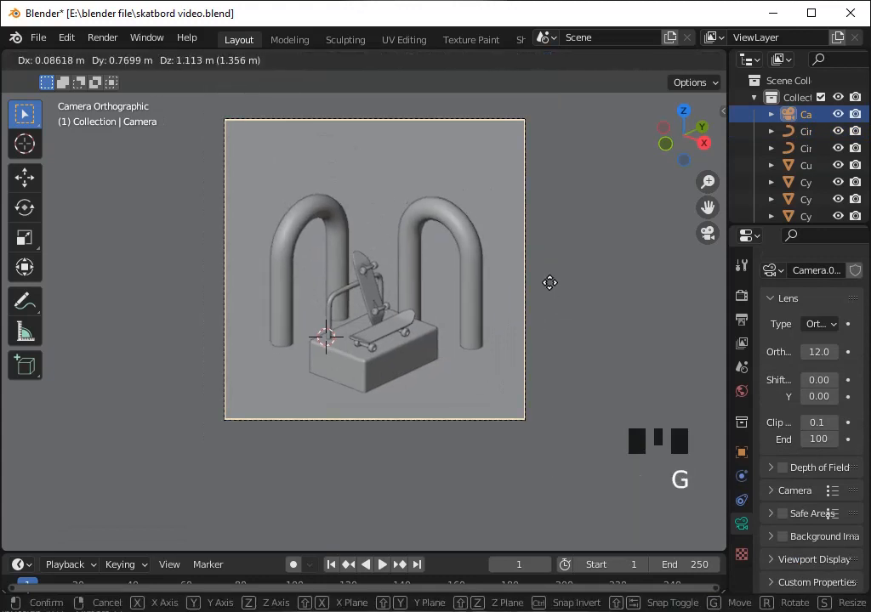
pyautogui.click(549, 282)
pyautogui.scroll(2, 546, 286)
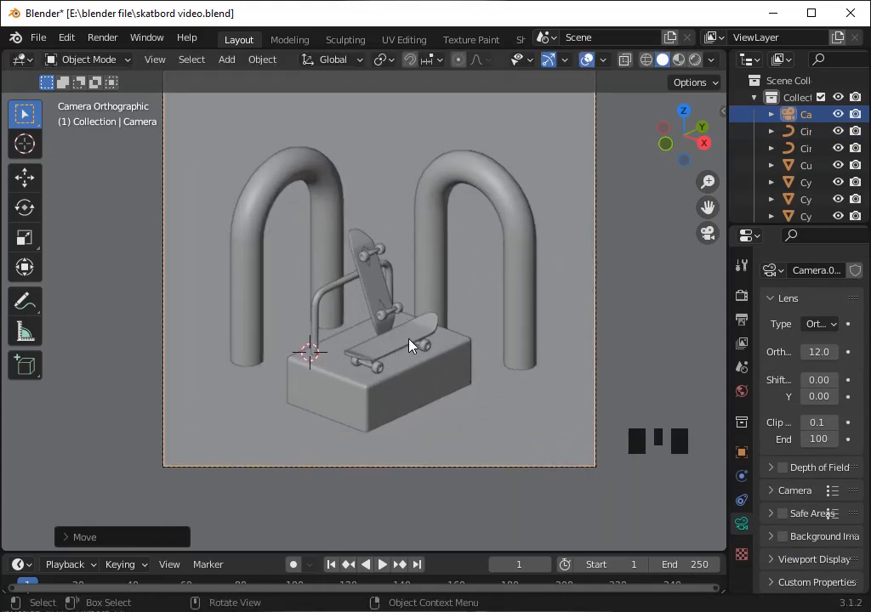
pyautogui.scroll(1, 421, 344)
pyautogui.scroll(-2, 430, 342)
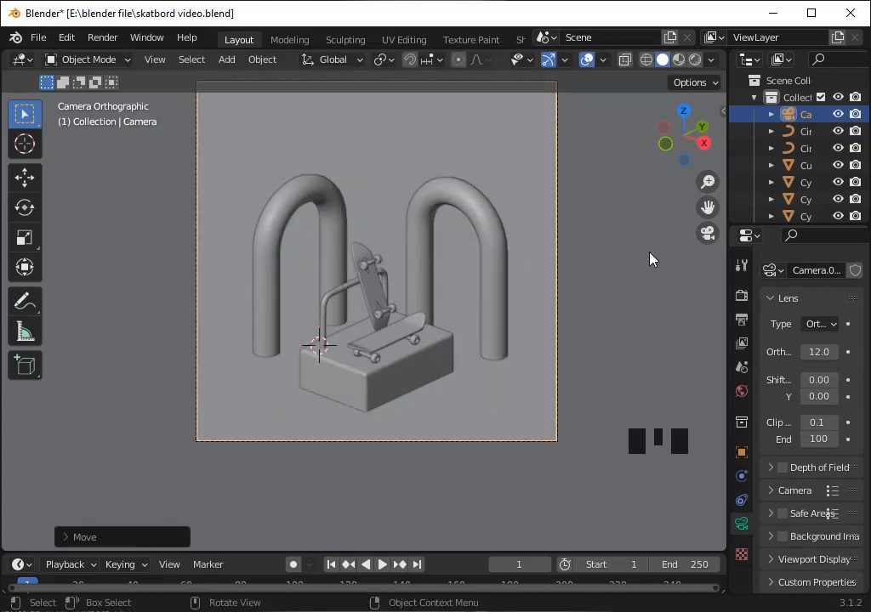
# Add a UV sphere and centre it within the left arch's opening in the right orthographic view
pyautogui.scroll(-1, 312, 313)
pyautogui.hotkey('shift', 'a')
pyautogui.moveTo(383, 267)
pyautogui.click(429, 313)
pyautogui.scroll(1, 430, 306)
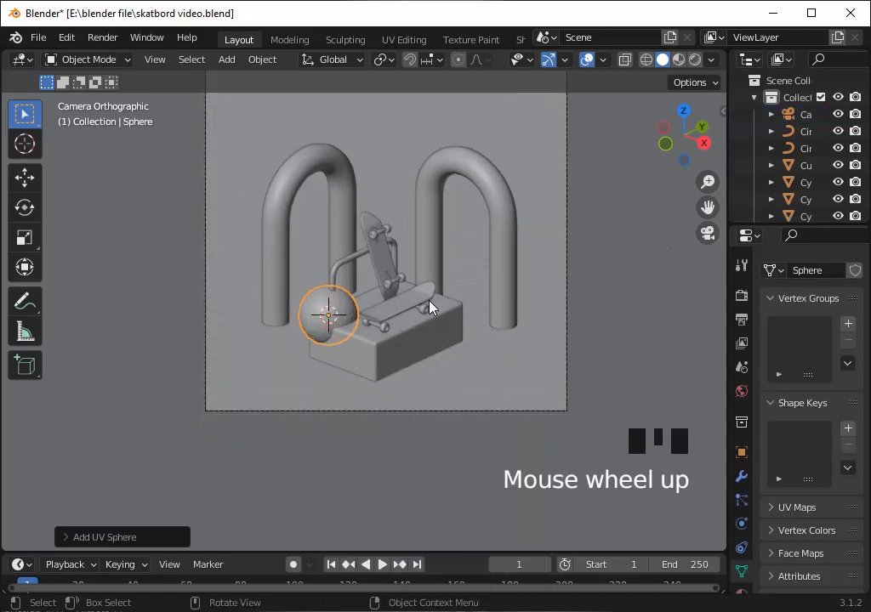
pyautogui.click(681, 112)
pyautogui.click(707, 135)
pyautogui.scroll(2, 456, 259)
pyautogui.click(522, 214)
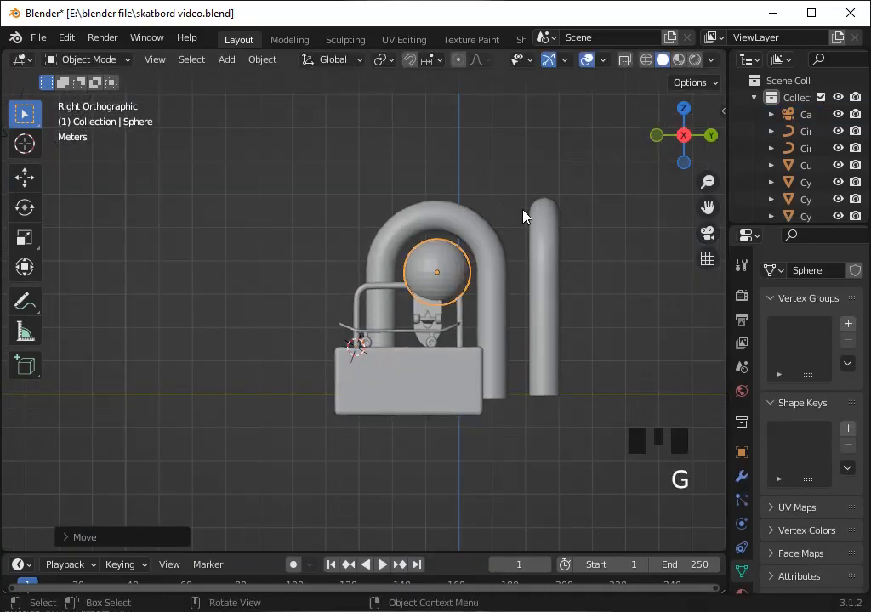
# Shrink the sphere slightly and move it about 2.9 m in negative X to sit inside the left arch
pyautogui.press('s')
pyautogui.click(526, 256)
pyautogui.press('g')
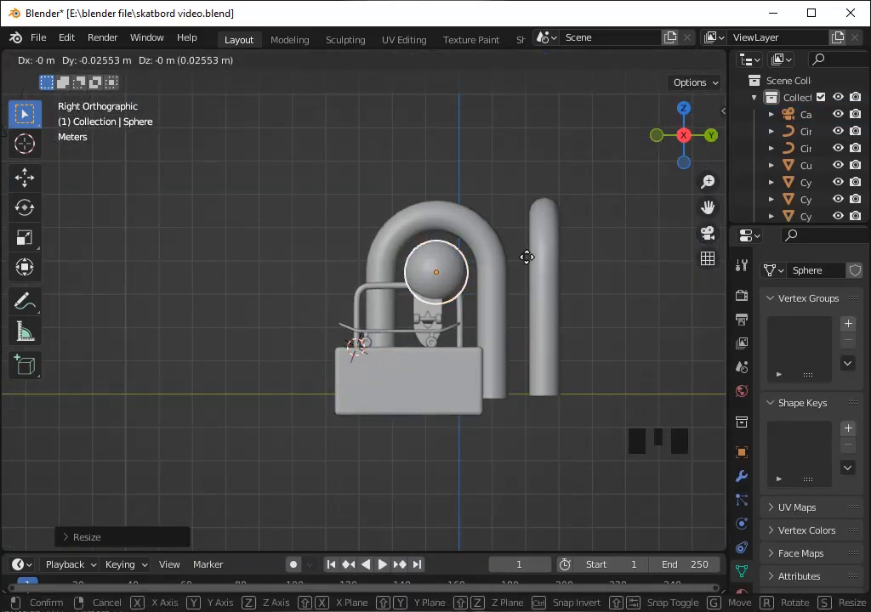
pyautogui.click(527, 257)
pyautogui.click(658, 136)
pyautogui.press('g')
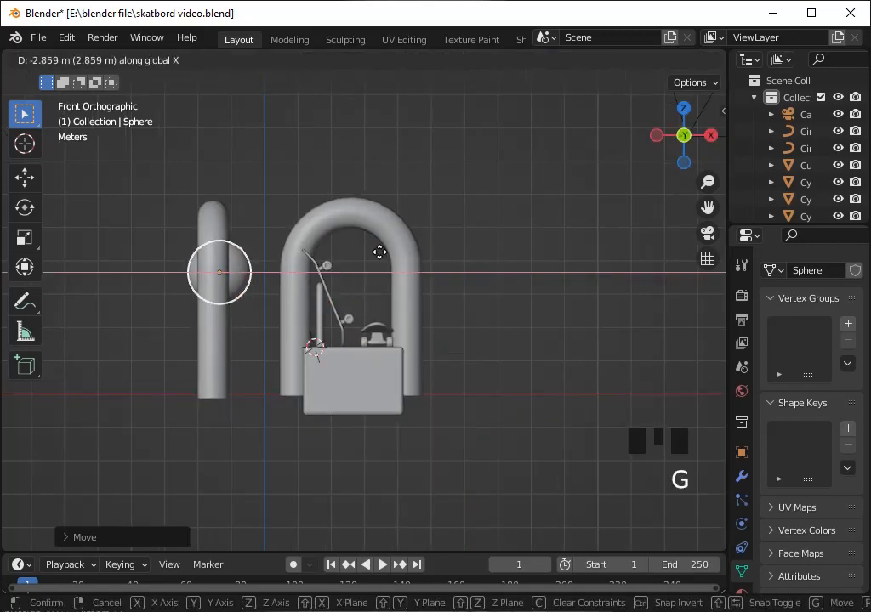
pyautogui.click(378, 253)
# Duplicate the sphere, place the copy inside the back arch and save the file
pyautogui.hotkey('shift', 'd')
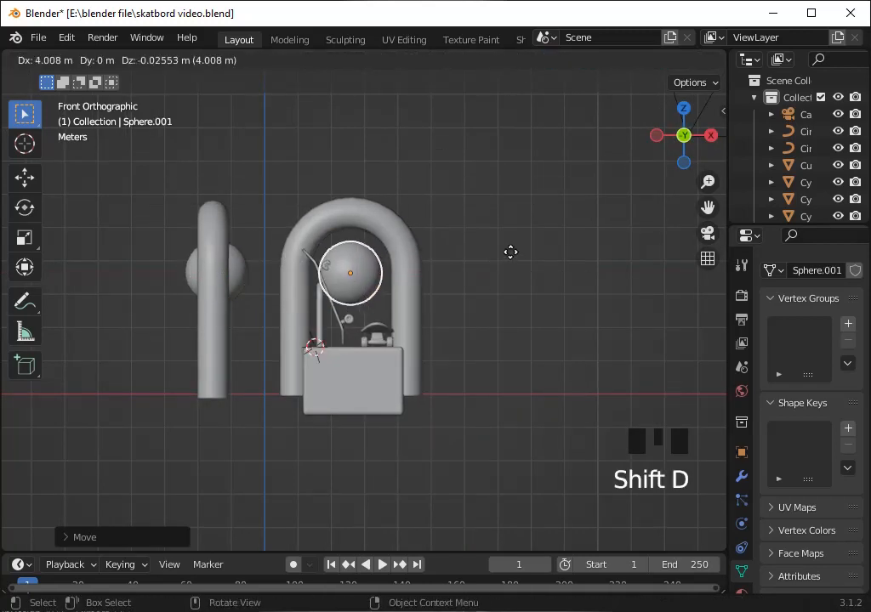
pyautogui.click(515, 251)
pyautogui.click(710, 135)
pyautogui.press('g')
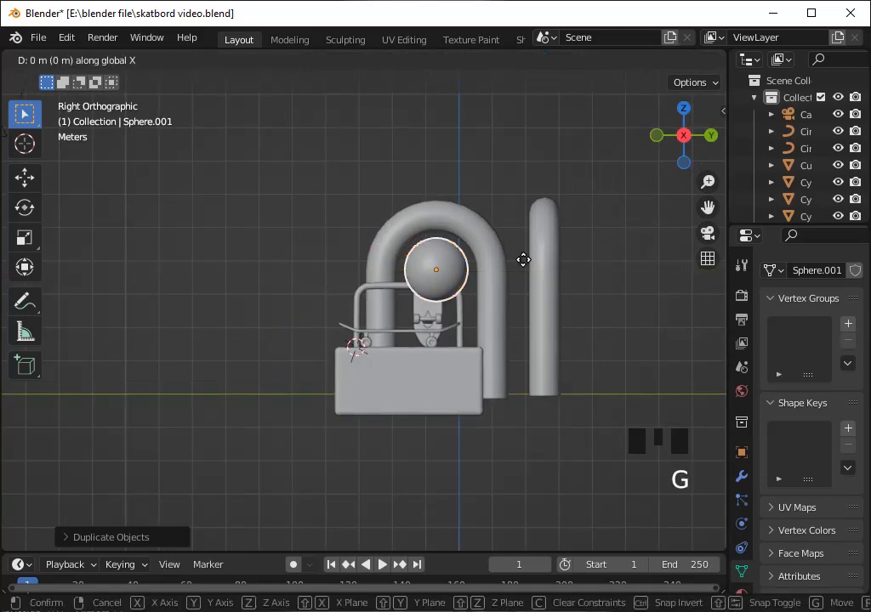
pyautogui.click(627, 253)
pyautogui.hotkey('ctrl', 's')
pyautogui.press('KP_0')
pyautogui.click(615, 229)
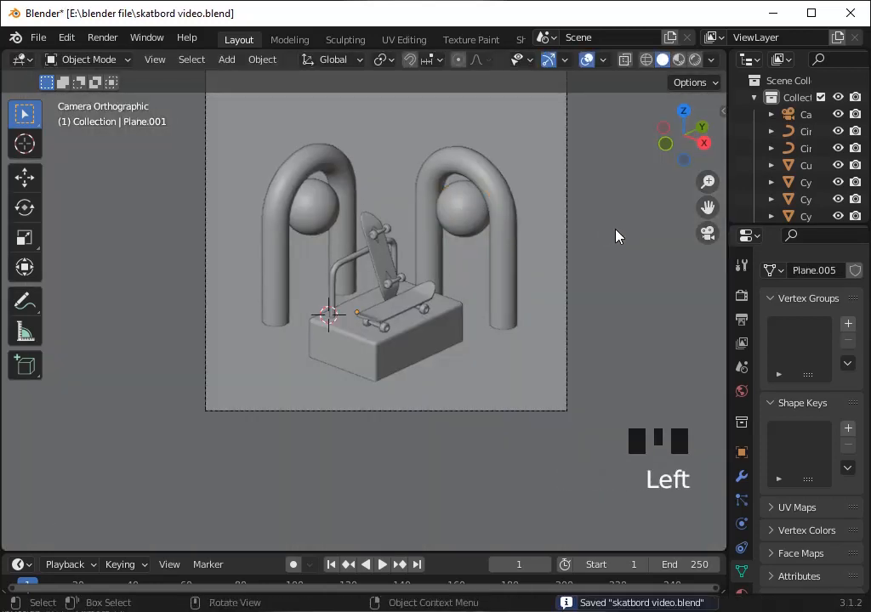
# Lower the back arch's sphere about 3 m along the Z axis
pyautogui.scroll(-6, 617, 238)
pyautogui.scroll(6, 617, 238)
pyautogui.press('g')
pyautogui.press('z')
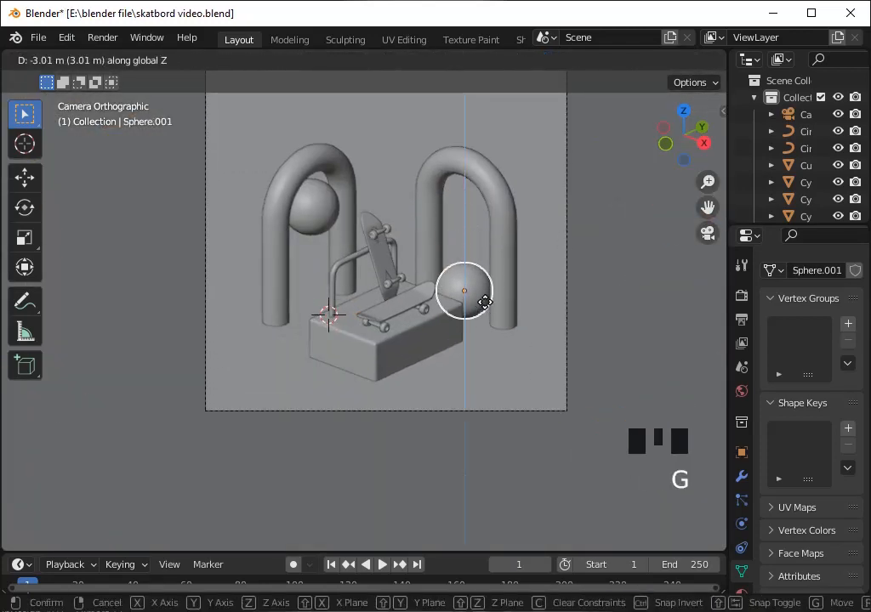
pyautogui.click(484, 302)
# Duplicate the lowered sphere upward along the Z axis into the upper part of the back arch
pyautogui.hotkey('shift', 'd')
pyautogui.press('z')
pyautogui.click(487, 236)
pyautogui.click(489, 215)
pyautogui.click(528, 164)
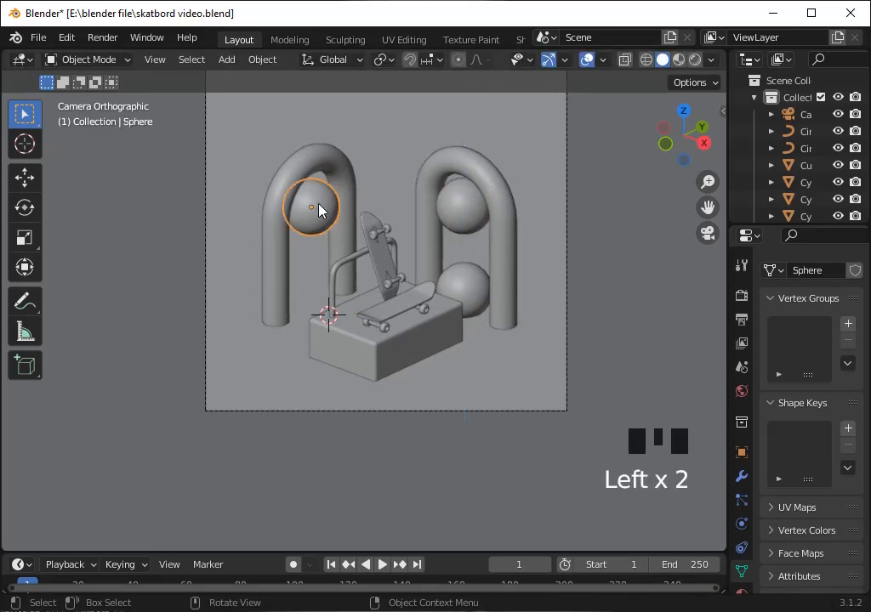
# Duplicate the left arch's sphere downward along the Z axis and save the file
pyautogui.hotkey('shift', 'd')
pyautogui.press('z')
pyautogui.click(327, 285)
pyautogui.click(375, 151)
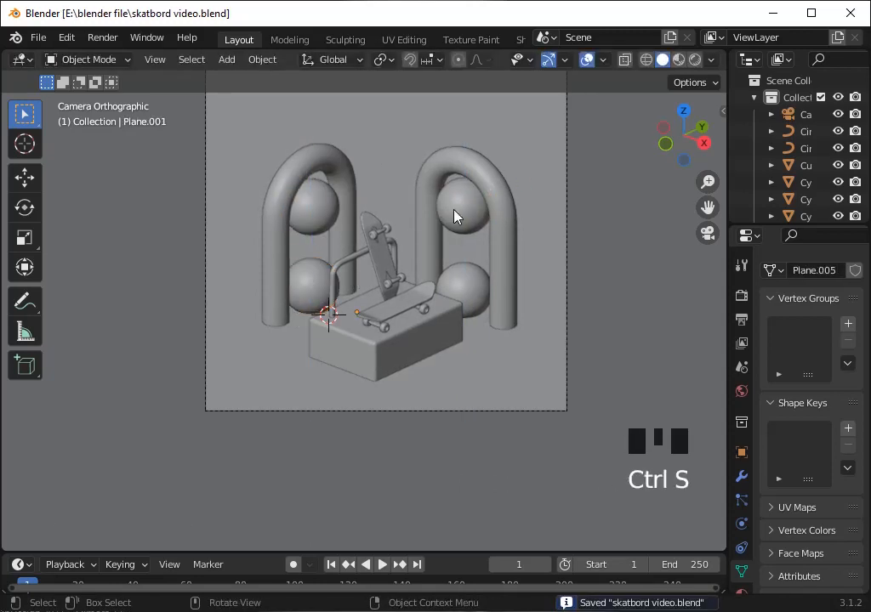
pyautogui.scroll(5, 526, 208)
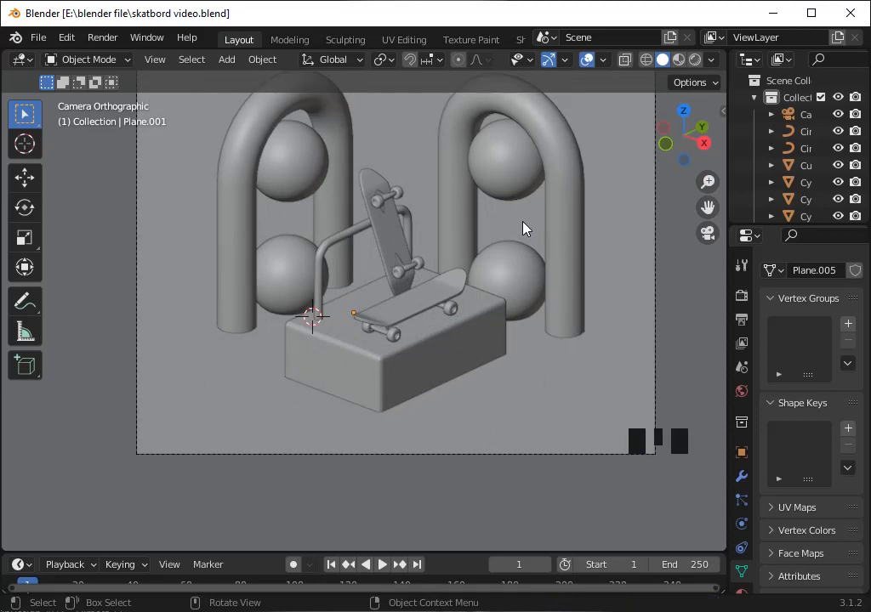
# Duplicate a back arch sphere in top view, place the copy in the corner between the arches and enlarge it
pyautogui.scroll(-3, 525, 227)
pyautogui.click(451, 210)
pyautogui.click(680, 112)
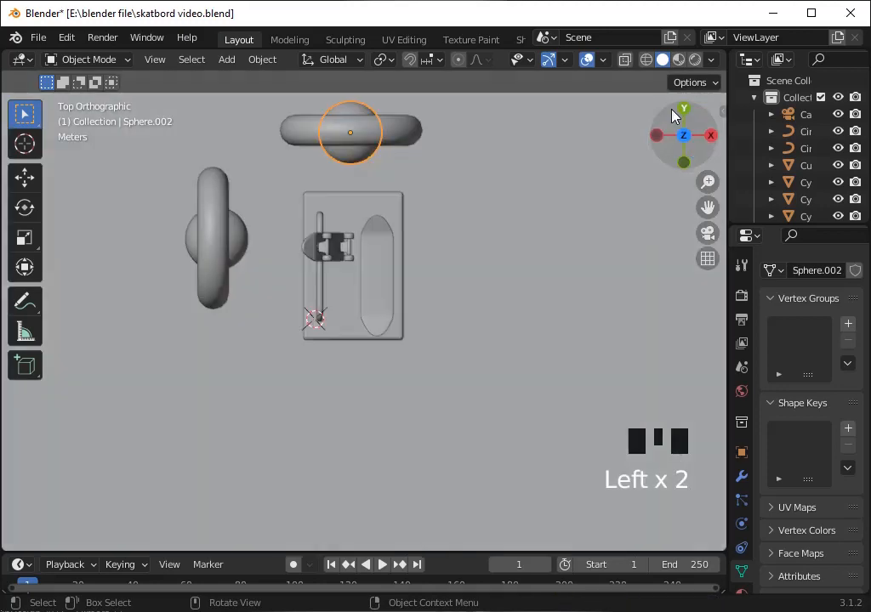
pyautogui.scroll(-3, 699, 153)
pyautogui.moveTo(698, 148); pyautogui.dragTo(655, 101)
pyautogui.click(411, 282)
pyautogui.click(689, 109)
pyautogui.hotkey('shift', 'd')
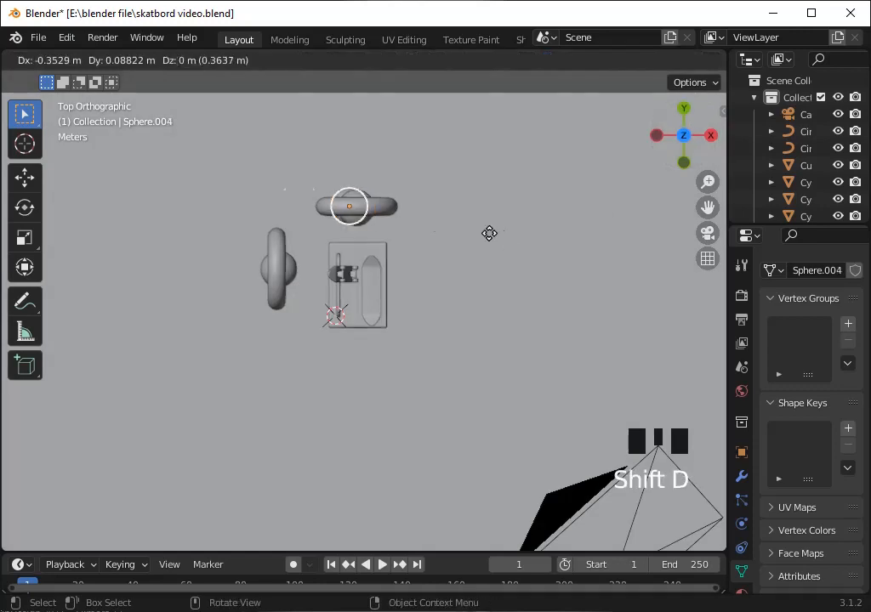
pyautogui.click(427, 218)
pyautogui.press('s')
pyautogui.click(310, 292)
# Select the left arch with both its spheres, shift them together in X-ray top view and save the file
pyautogui.click(291, 274)
pyautogui.keyDown('shift'); pyautogui.click(282, 269); pyautogui.keyUp('shift')
pyautogui.keyDown('shift'); pyautogui.click(281, 268); pyautogui.keyUp('shift')
pyautogui.hotkey('alt', 'z')
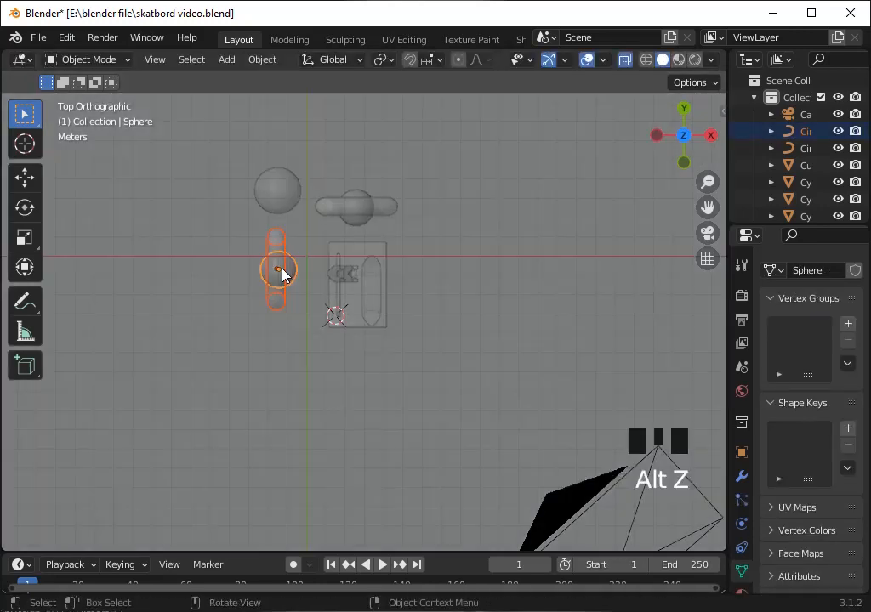
pyautogui.press('g')
pyautogui.click(298, 279)
pyautogui.hotkey('ctrl', 's')
pyautogui.press('KP_0')
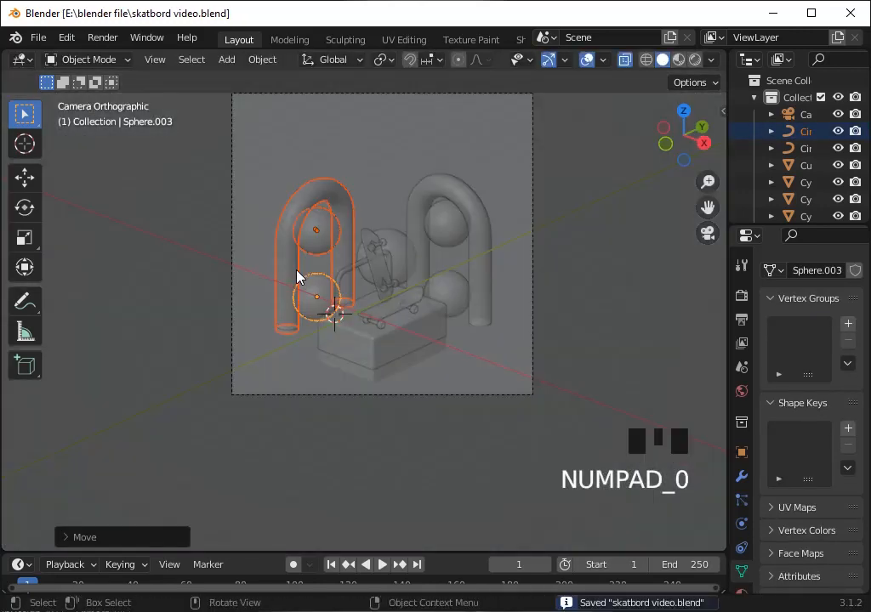
pyautogui.hotkey('alt', 'z')
# Reposition the large sphere between the two arches, behind the upright skateboard
pyautogui.click(414, 251)
pyautogui.click(413, 252)
pyautogui.click(401, 254)
pyautogui.press('g')
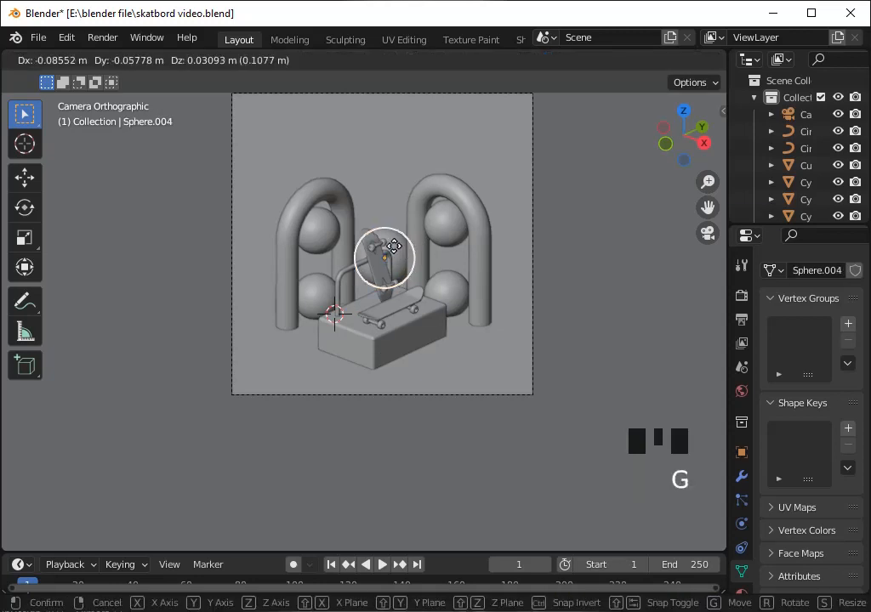
pyautogui.click(393, 250)
# Shrink the sphere behind the skateboard and nudge it into place between the arches
pyautogui.press('s')
pyautogui.click(469, 342)
pyautogui.press('s')
pyautogui.click(563, 236)
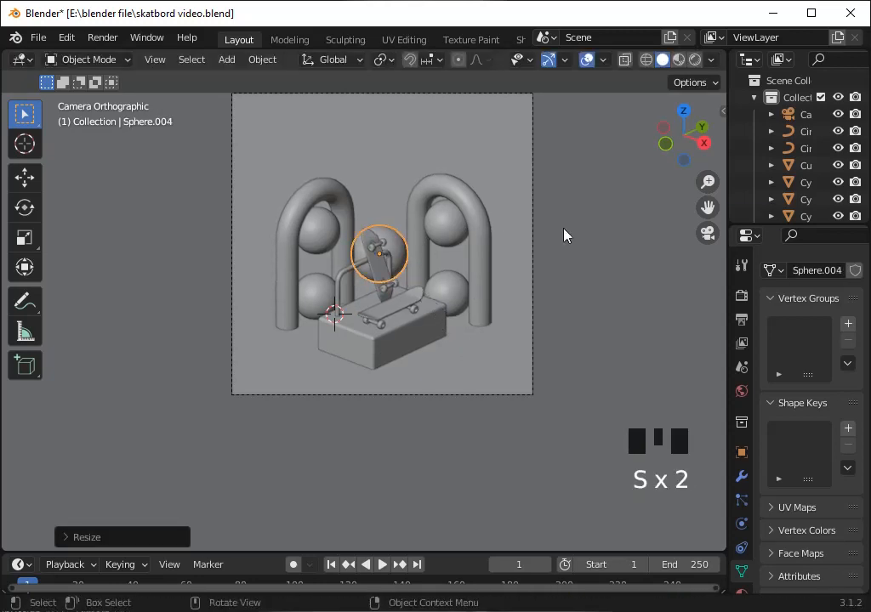
pyautogui.press('s')
pyautogui.click(494, 300)
pyautogui.press('g')
pyautogui.click(482, 302)
# Duplicate the middle sphere directly above itself and shrink the copy
pyautogui.hotkey('shift', 'd')
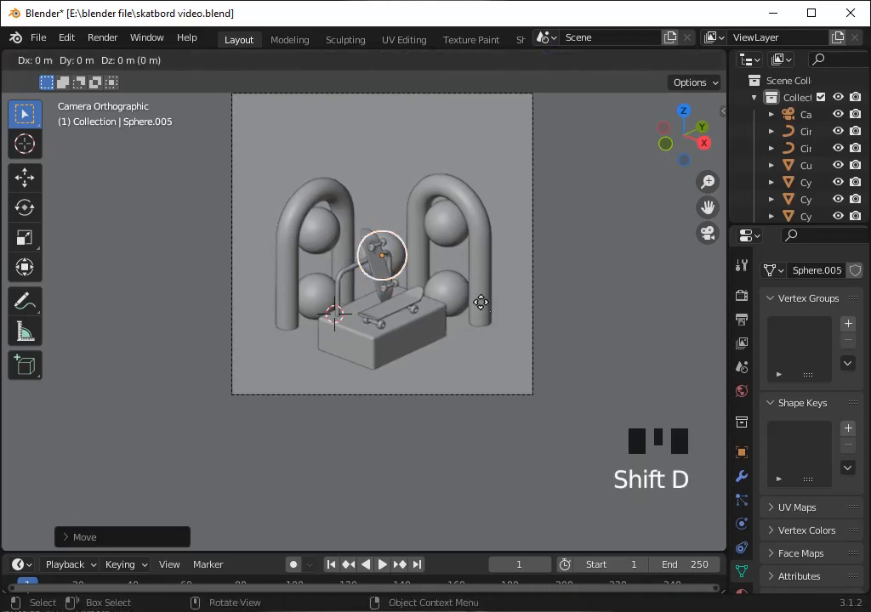
pyautogui.click(488, 269)
pyautogui.press('s')
pyautogui.click(455, 252)
pyautogui.scroll(3, 664, 182)
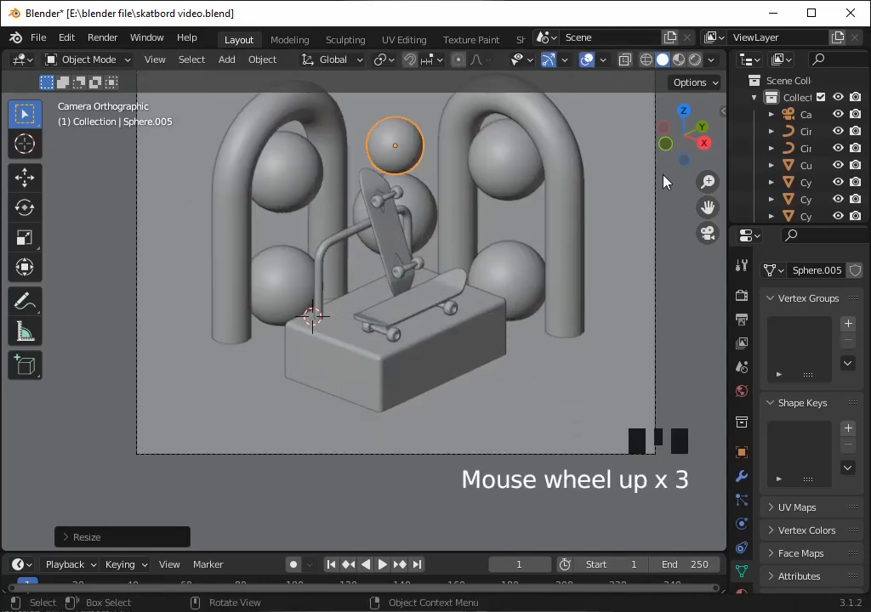
# Adjust the upper sphere's height along the Z axis in side view so it rests on the sphere below
pyautogui.press('KP_3')
pyautogui.scroll(2, 596, 305)
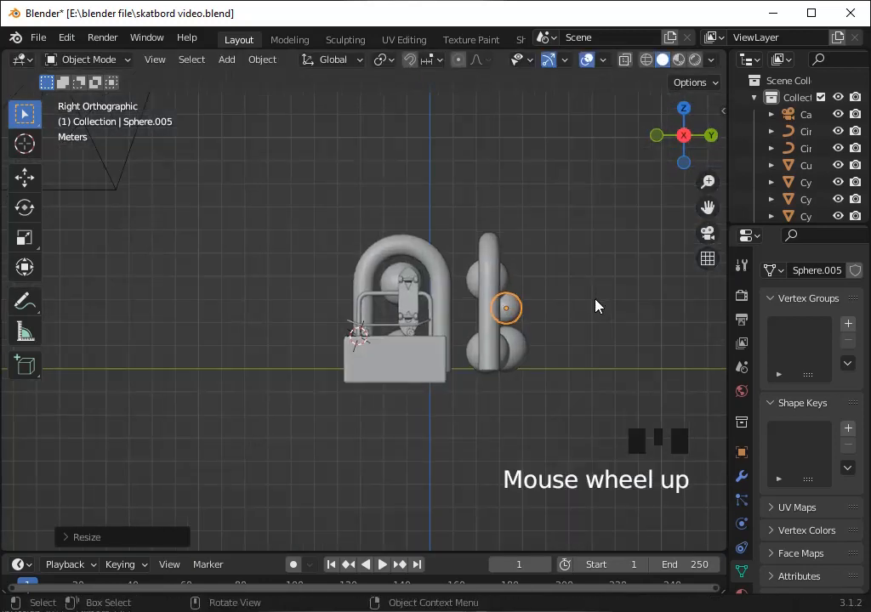
pyautogui.press('g')
pyautogui.press('z')
pyautogui.click(595, 302)
# Duplicate the upper sphere upward along the Z axis and shrink the new copy
pyautogui.hotkey('shift', 'd')
pyautogui.press('z')
pyautogui.click(600, 270)
pyautogui.press('s')
pyautogui.click(595, 277)
# Lower the top sphere slightly along the Z axis onto the stack and save the file
pyautogui.press('g')
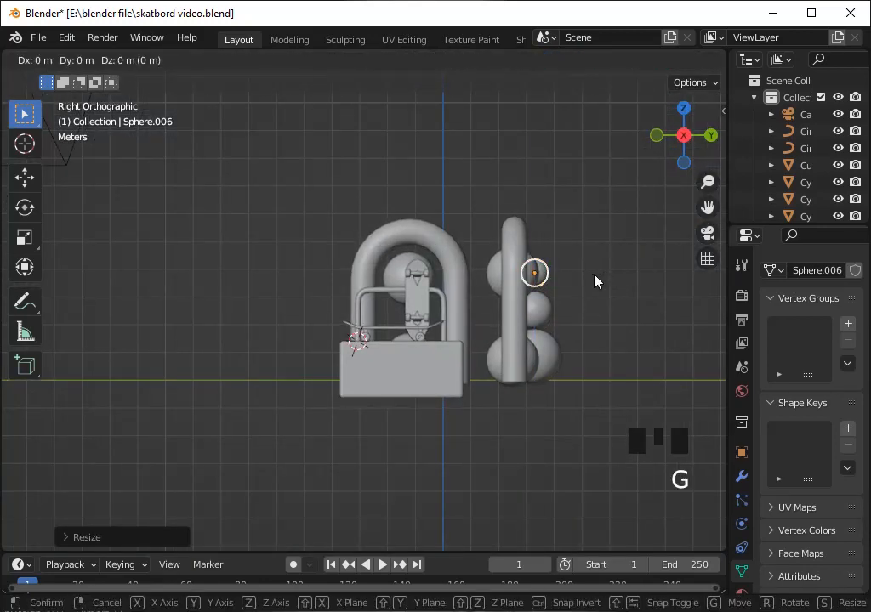
pyautogui.press('z')
pyautogui.click(595, 284)
pyautogui.hotkey('ctrl', 's')
pyautogui.press('KP_0')
pyautogui.scroll(4, 576, 300)
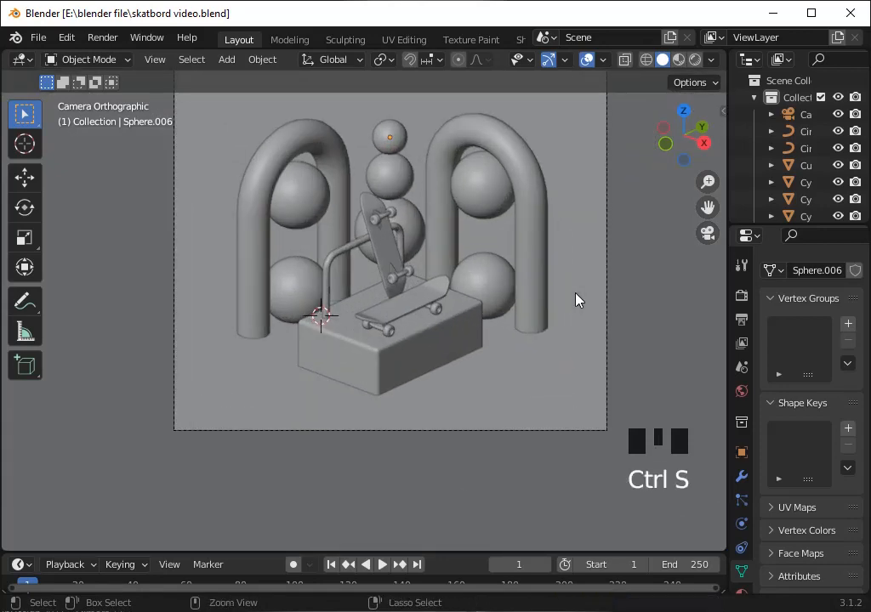
# Place the 3D cursor on top of the box, add a mesh circle there and shrink it
pyautogui.click(513, 257)
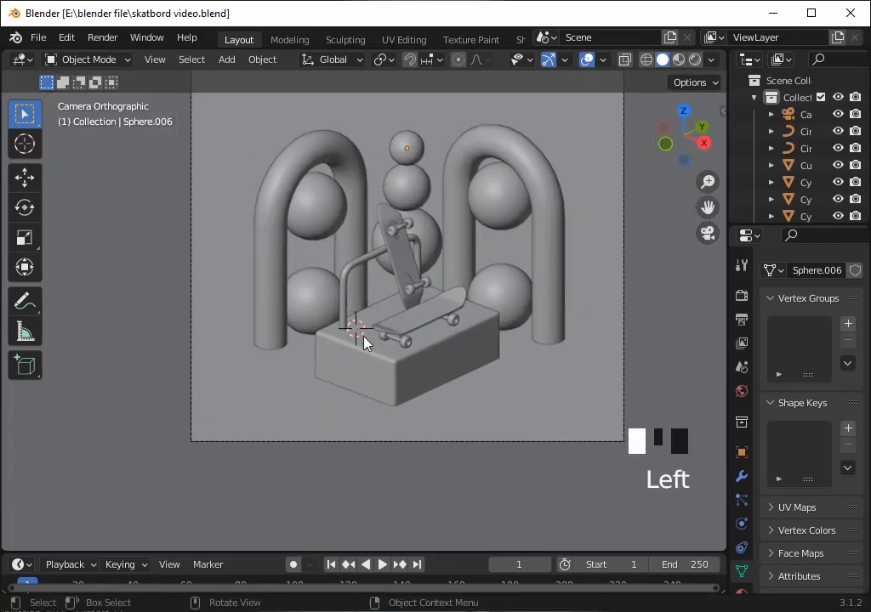
pyautogui.hotkey('shift', 'a')
pyautogui.click(399, 295)
pyautogui.press('s')
pyautogui.click(438, 368)
# Move the circle about 0.2 m along the X axis, rescale it and fine-tune its place on the box
pyautogui.press('g')
pyautogui.press('x')
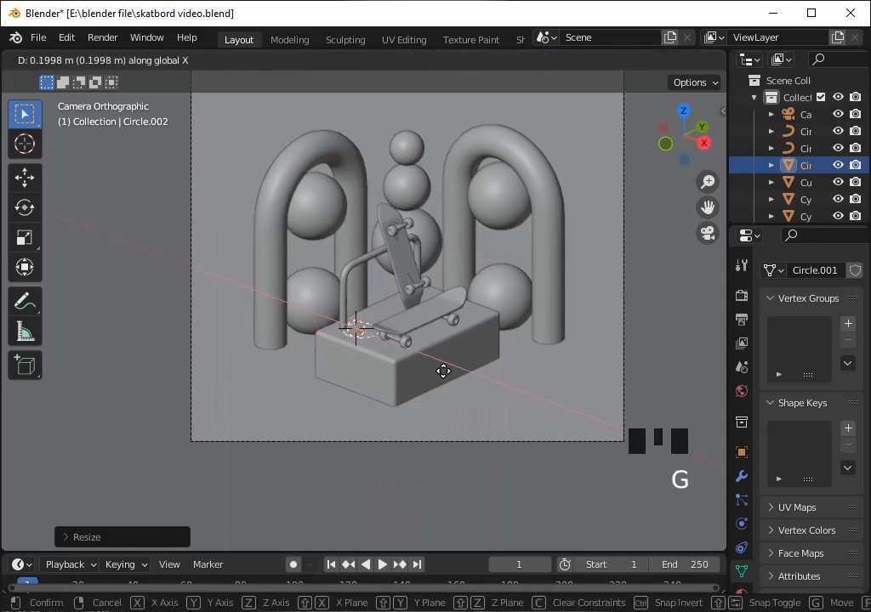
pyautogui.click(443, 371)
pyautogui.press('s')
pyautogui.click(428, 362)
pyautogui.press('g')
pyautogui.click(428, 356)
# Isolate the circle in local view and extrude its edge loop upward into a tall open cylinder
pyautogui.press('KP_Divide')
pyautogui.press('Tab')
pyautogui.scroll(-2, 454, 333)
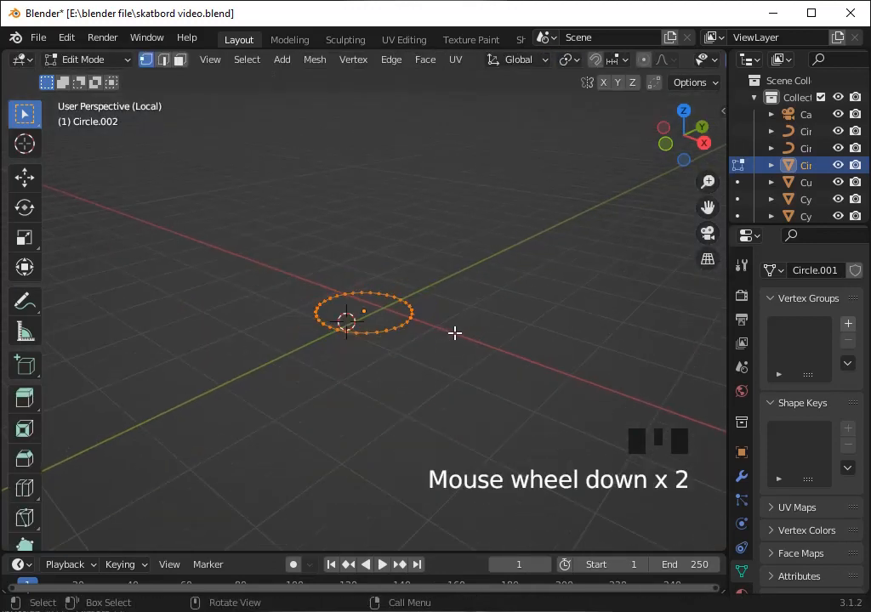
pyautogui.press('e')
pyautogui.click(546, 186)
pyautogui.moveTo(706, 206); pyautogui.dragTo(719, 277)
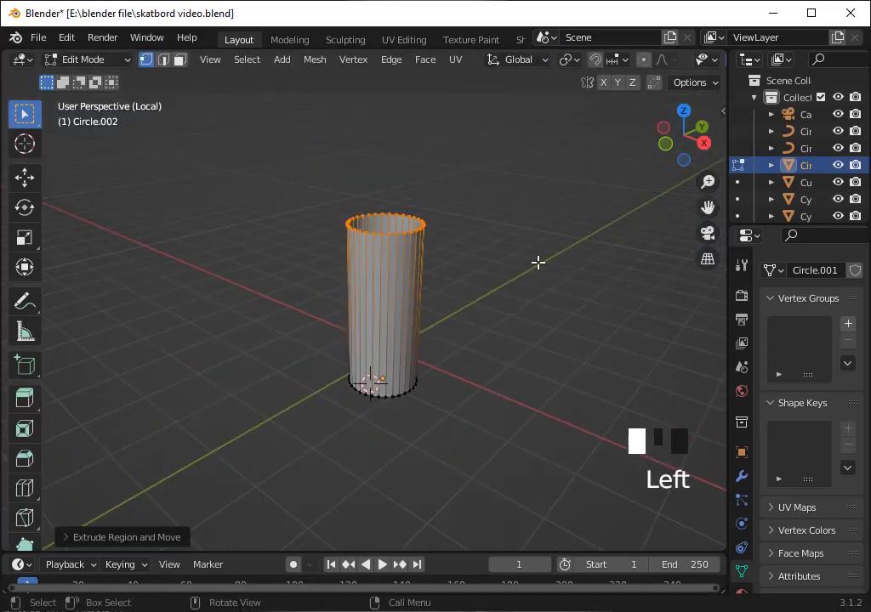
# Extrude the cylinder's top rim inward and up into a short narrow neck, and return to Object Mode
pyautogui.press('s')
pyautogui.click(477, 245)
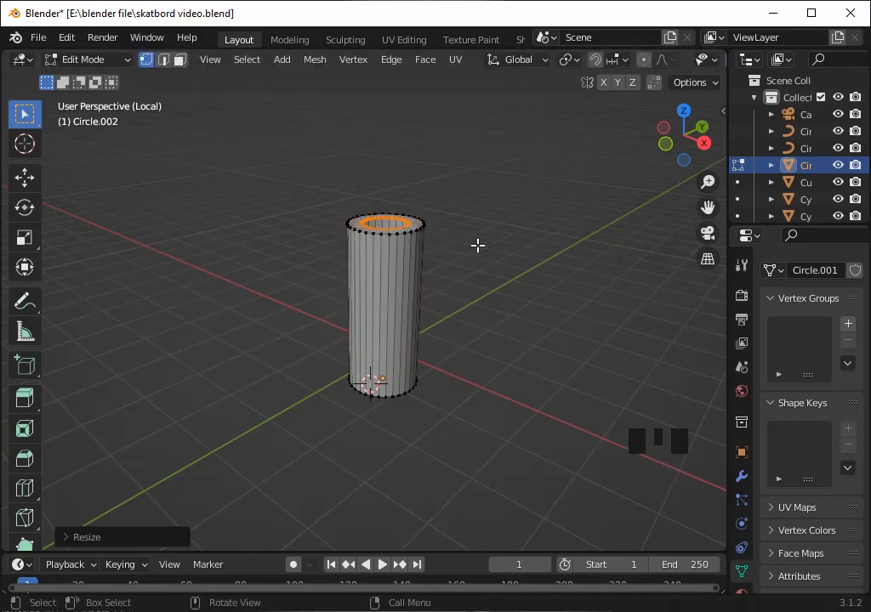
pyautogui.press('e')
pyautogui.click(477, 235)
pyautogui.scroll(2, 477, 235)
pyautogui.press('Tab')
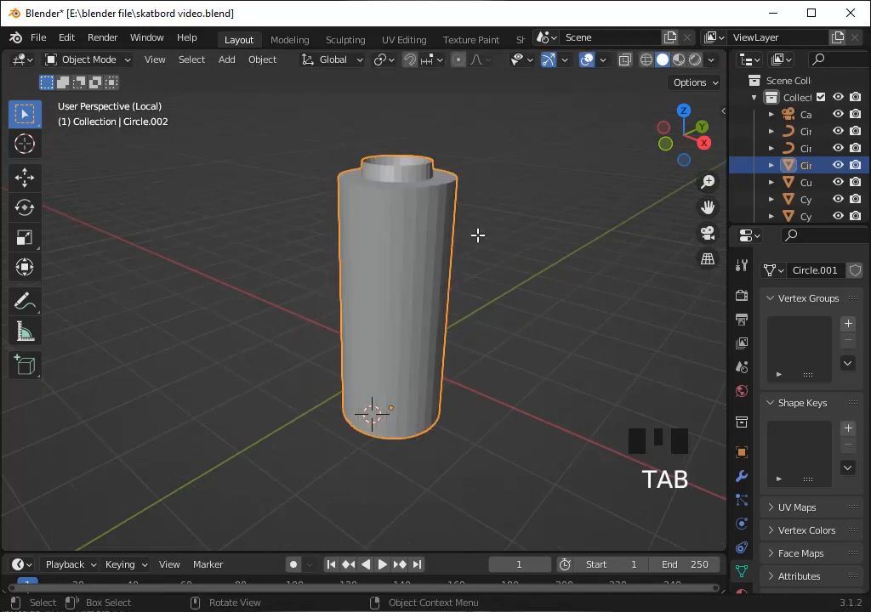
# Bevel the cylinder's upper outer edge about 0.2 m wide with 4 segments and shade the object smooth
pyautogui.press('Tab')
pyautogui.press('2')
pyautogui.hotkey('ctrl', 'b')
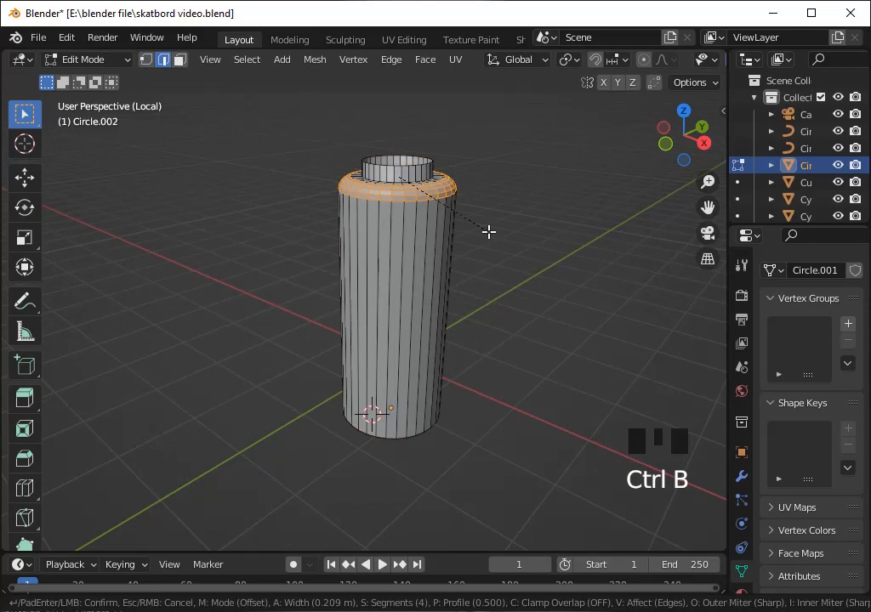
pyautogui.press('Tab')
pyautogui.rightClick(439, 194)
pyautogui.click(440, 189)
pyautogui.press('Tab')
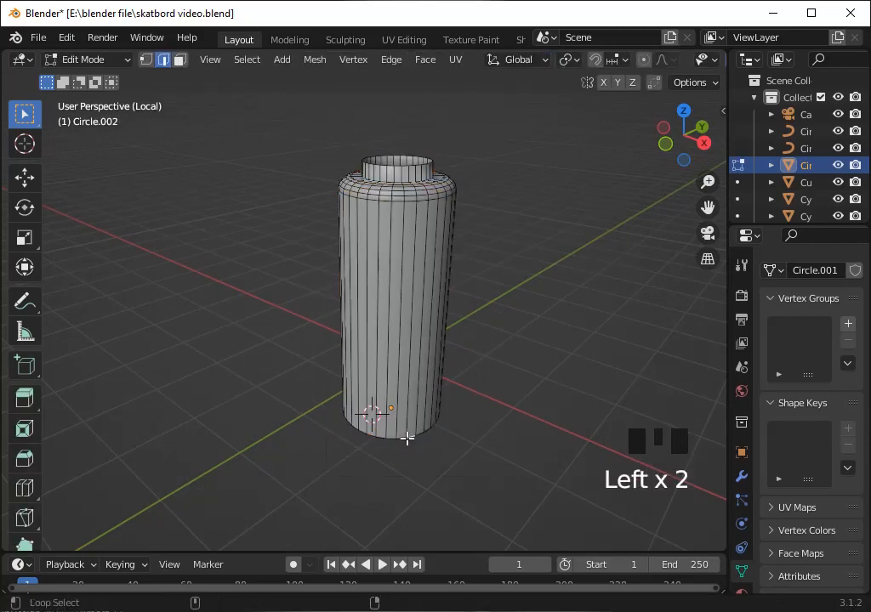
# Bevel the cylinder's bottom edge loop and return to Object Mode in the right side view
pyautogui.hotkey('ctrl', 'b')
pyautogui.click(482, 415)
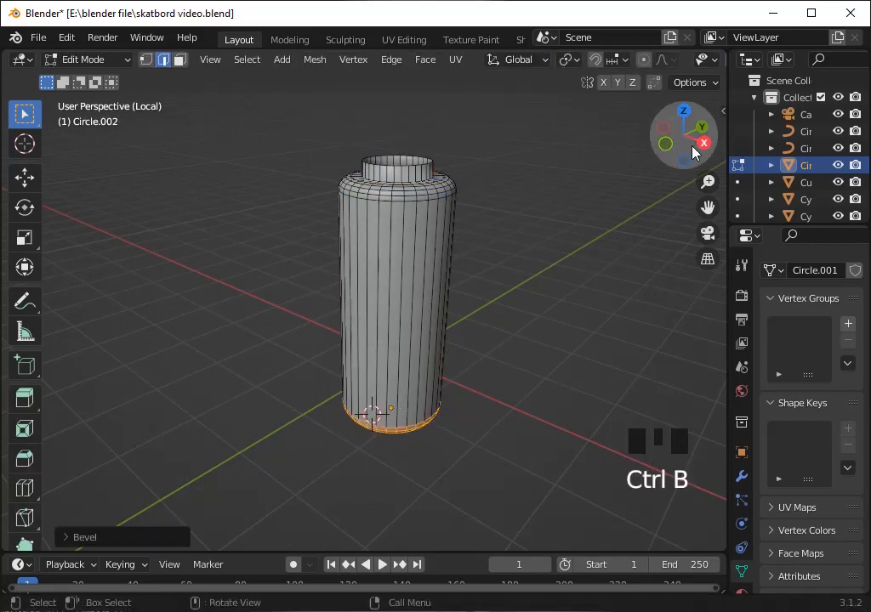
pyautogui.click(703, 143)
pyautogui.hotkey('ctrl', 'b')
pyautogui.press('Tab')
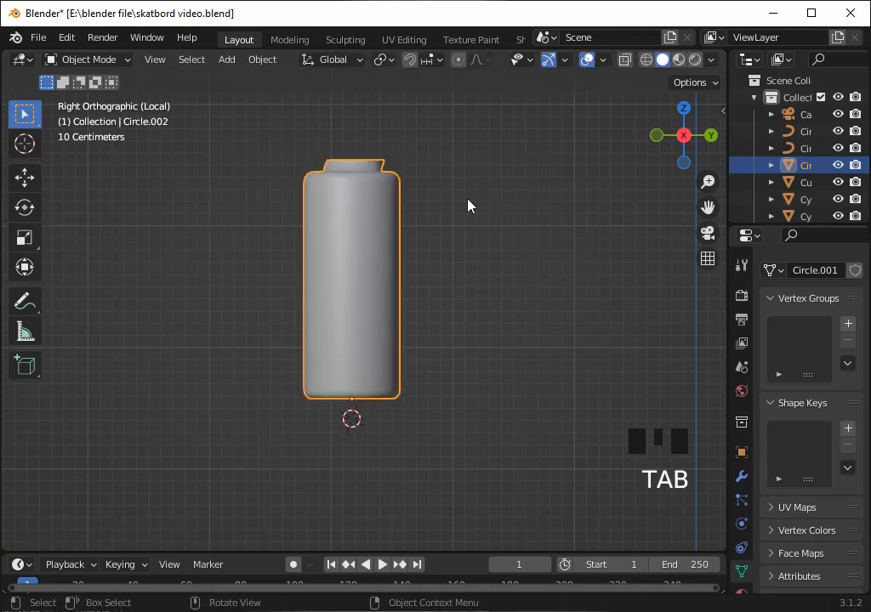
# Undo the bevels, the smooth shading and the slanted neck extrusion back to the cylinder's inset top rim
pyautogui.click(725, 248)
pyautogui.hotkey('ctrl', 'z')
pyautogui.hotkey('ctrl', 'z')
pyautogui.hotkey('ctrl', 'z')
pyautogui.hotkey('ctrl', 'z')
pyautogui.hotkey('ctrl', 'z')
pyautogui.hotkey('ctrl', 'z')
pyautogui.hotkey('ctrl', 'z')
pyautogui.hotkey('ctrl', 'z')
pyautogui.hotkey('ctrl', 'z')
pyautogui.hotkey('ctrl', 'z')
pyautogui.hotkey('ctrl', 'z')
pyautogui.hotkey('ctrl', 'z')
pyautogui.hotkey('ctrl', 'z')
pyautogui.hotkey('ctrl', 'z')
pyautogui.hotkey('ctrl', 'z')
pyautogui.hotkey('ctrl', 'z')
pyautogui.hotkey('ctrl', 'z')
pyautogui.hotkey('ctrl', 'z')
pyautogui.hotkey('ctrl', 'z')
pyautogui.hotkey('ctrl', 'z')
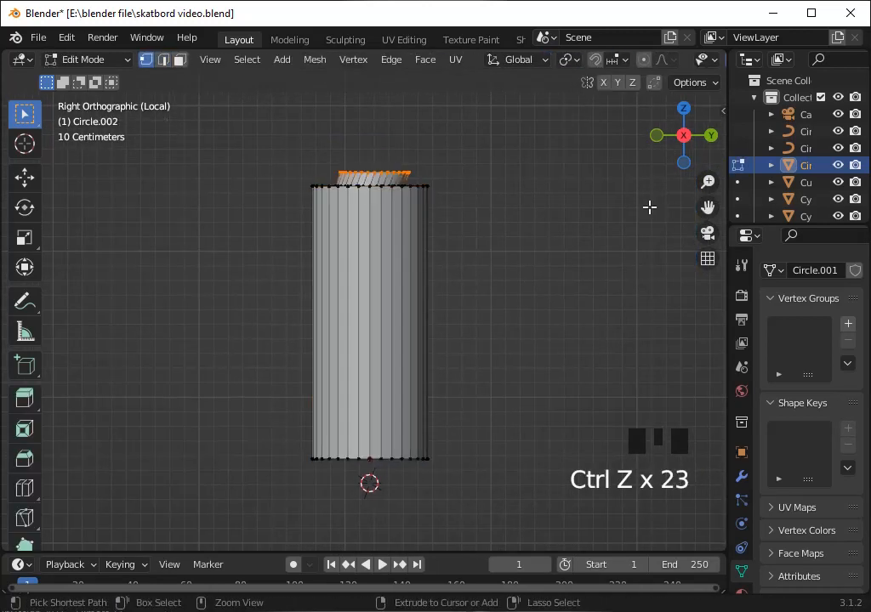
pyautogui.hotkey('ctrl', 'z')
pyautogui.hotkey('ctrl', 'z')
pyautogui.hotkey('ctrl', 'z')
pyautogui.hotkey('ctrl', 'z')
# Extrude the inset top rim straight up into a short neck and fill the open bottom rim with a face
pyautogui.press('e')
pyautogui.click(474, 335)
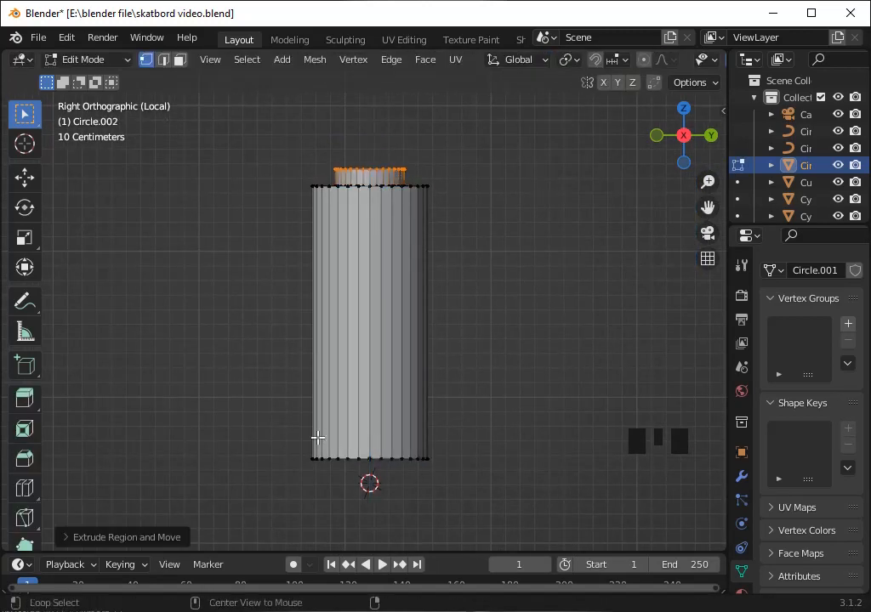
pyautogui.hotkey('alt', 'z')
pyautogui.moveTo(280, 430); pyautogui.dragTo(482, 509)
pyautogui.moveTo(686, 150)
pyautogui.mouseDown()
pyautogui.moveTo(676, 540)
pyautogui.moveTo(680, 247)
pyautogui.moveTo(645, 214)
pyautogui.mouseUp()
pyautogui.press('f')
pyautogui.hotkey('shift', 'z')
pyautogui.hotkey('alt', 'z')
# Bevel the bottom edge about 0.15 m wide with 4 segments and shade the bottle smooth
pyautogui.hotkey('ctrl', 'b')
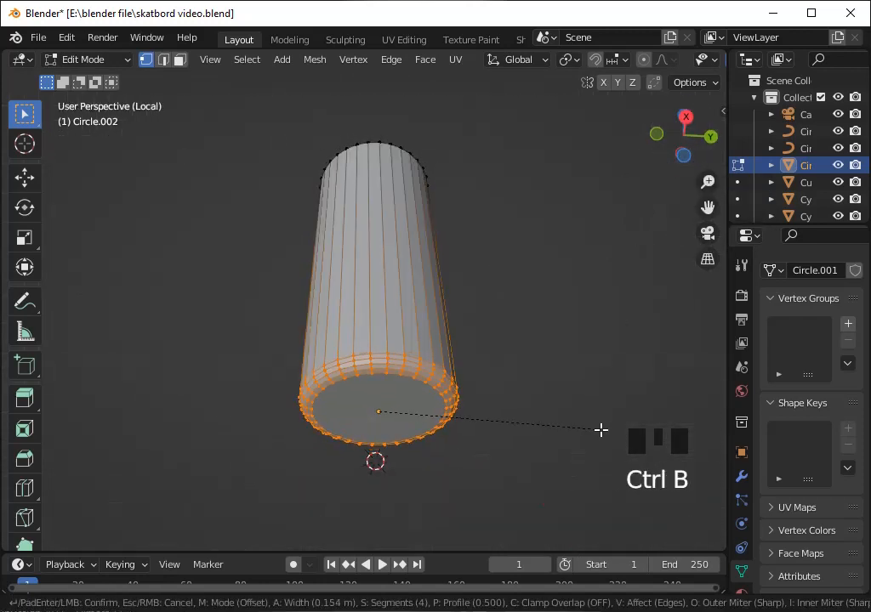
pyautogui.click(601, 430)
pyautogui.press('Tab')
pyautogui.rightClick(401, 290)
pyautogui.click(400, 290)
pyautogui.press('Tab')
# Select the edge loop around the bottle's outer shoulder and bevel it into a rounded shoulder
pyautogui.moveTo(470, 132); pyautogui.dragTo(481, 256, button='middle')
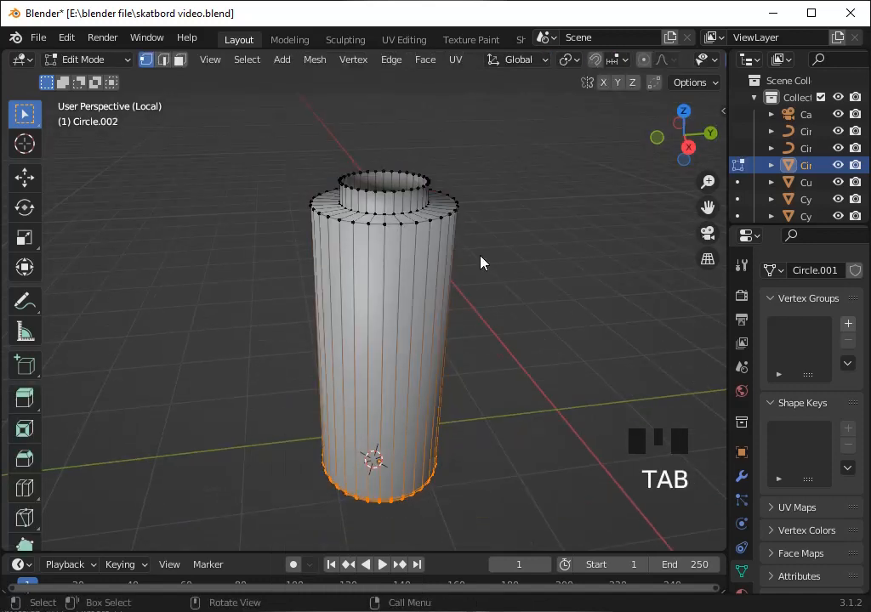
pyautogui.press('2')
pyautogui.click(480, 256)
pyautogui.keyDown('alt'); pyautogui.click(435, 220); pyautogui.keyUp('alt')
pyautogui.hotkey('ctrl', 'b')
pyautogui.rightClick(483, 248)
pyautogui.press('b')
pyautogui.rightClick(484, 248)
pyautogui.press('g')
pyautogui.press('z')
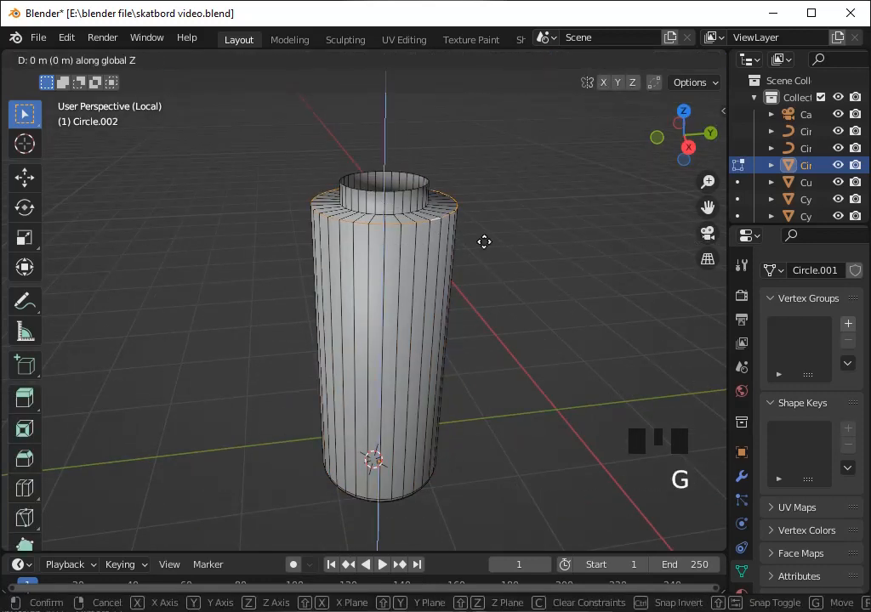
pyautogui.click(484, 247)
pyautogui.hotkey('ctrl', 'b')
pyautogui.click(492, 278)
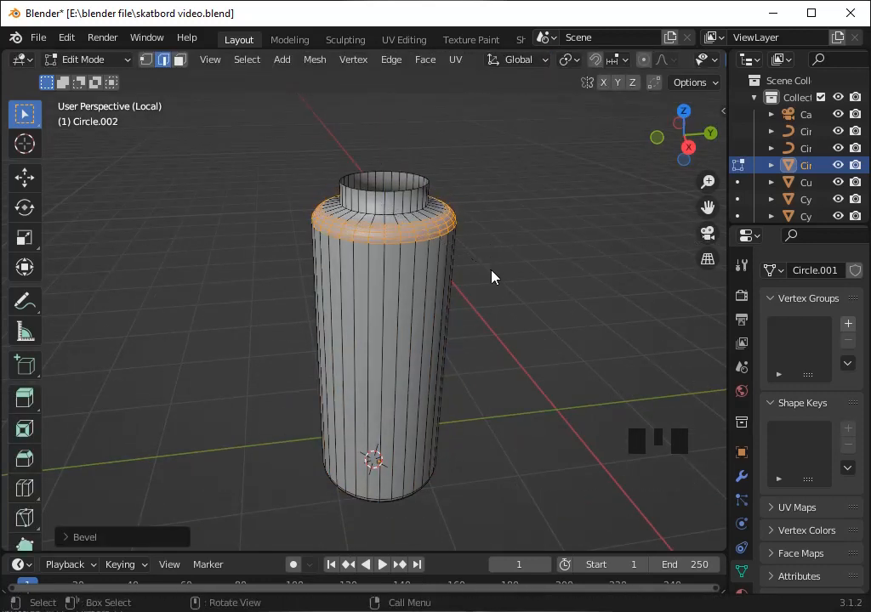
# Shade the bottle smooth and enable Auto Smooth for its normals
pyautogui.press('Tab')
pyautogui.rightClick(450, 219)
pyautogui.scroll(-7, 774, 477)
pyautogui.scroll(2, 453, 233)
# Duplicate the neck's top edge loop slightly upward along Z, separate it into its own object and select that ring
pyautogui.press('Tab')
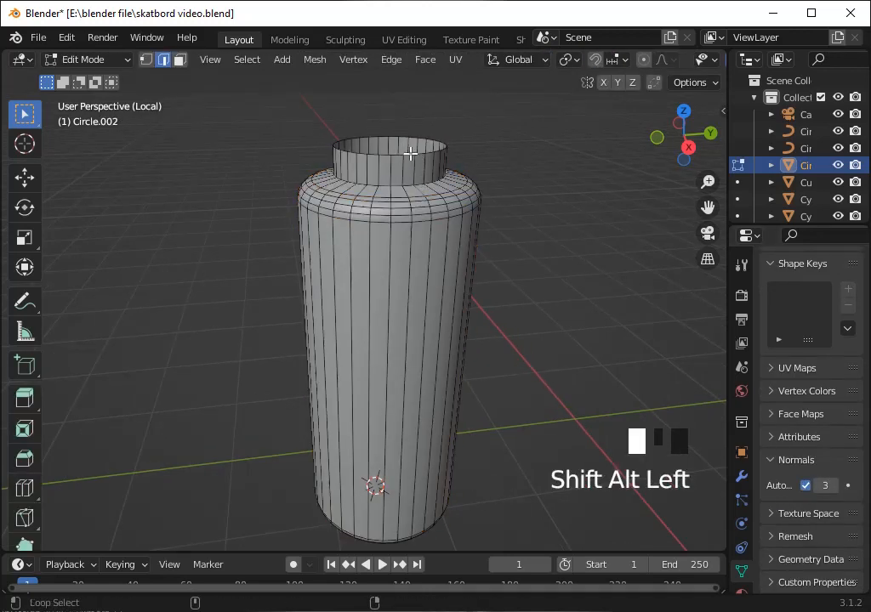
pyautogui.click(411, 153)
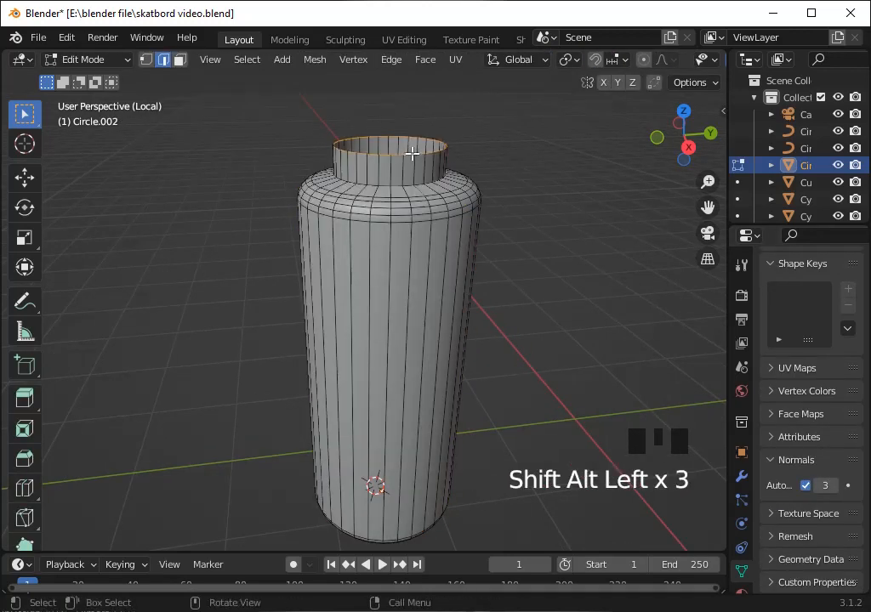
pyautogui.hotkey('shift', 'd')
pyautogui.press('z')
pyautogui.click(413, 146)
pyautogui.press('Tab')
pyautogui.press('Tab')
pyautogui.press('p')
pyautogui.click(415, 166)
pyautogui.press('Tab')
pyautogui.click(432, 144)
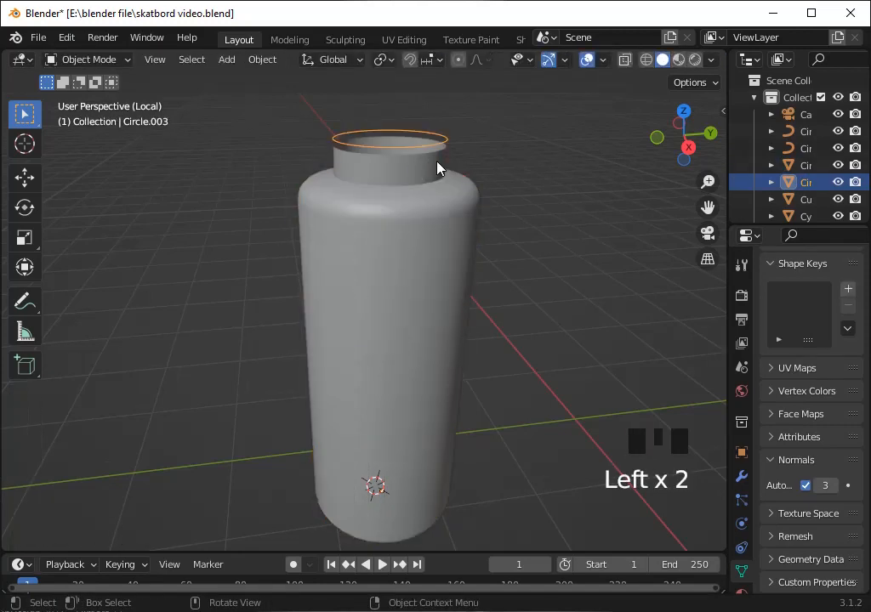
# Move the separated ring up along the Z axis so it floats above the bottle's neck
pyautogui.scroll(-3, 459, 183)
pyautogui.press('g')
pyautogui.click(504, 339)
pyautogui.hotkey('shift', 'z')
pyautogui.hotkey('shift', 'z')
pyautogui.press('g')
pyautogui.press('z')
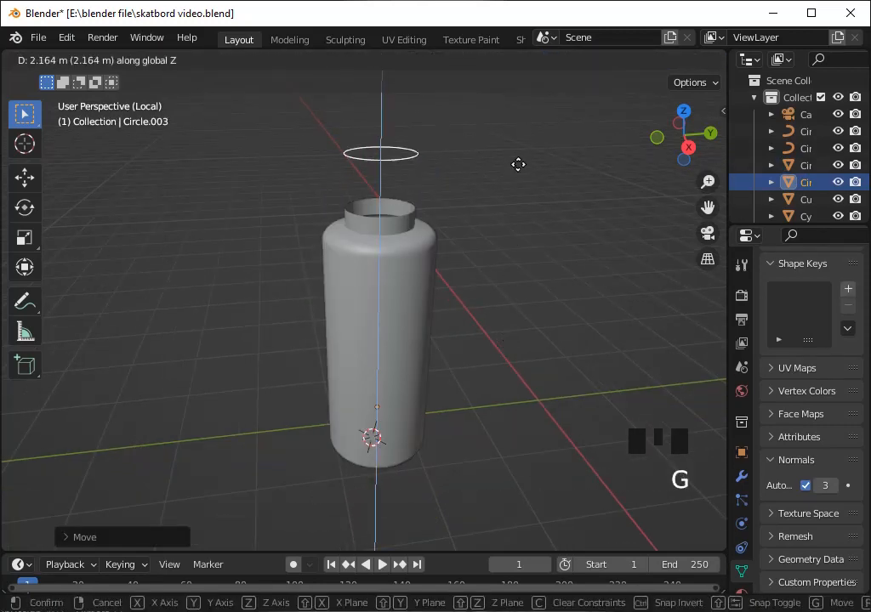
pyautogui.click(518, 198)
# In Edit Mode, move the ring's mesh down along Z close to its object origin near the bottle's base
pyautogui.press('Tab')
pyautogui.press('Tab')
pyautogui.press('a')
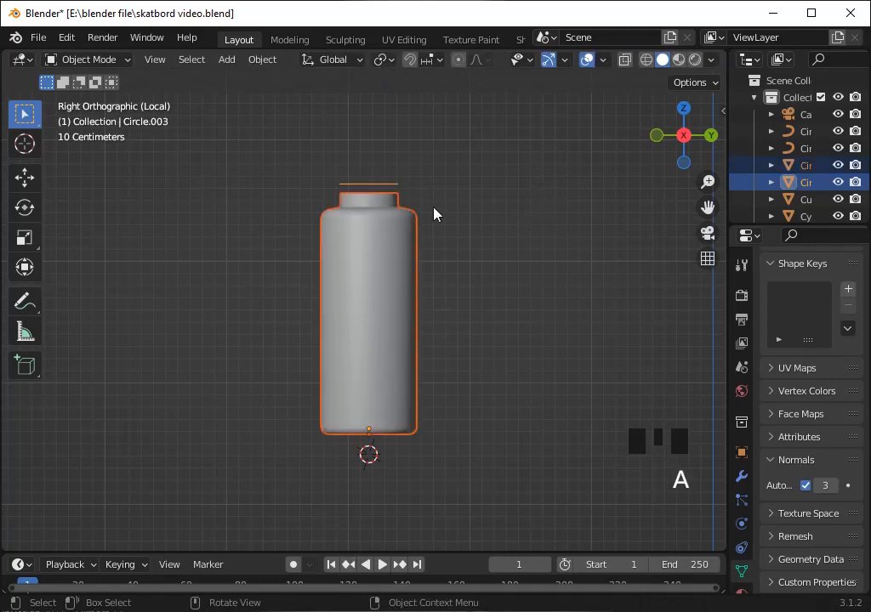
pyautogui.press('Tab')
pyautogui.press('g')
pyautogui.press('z')
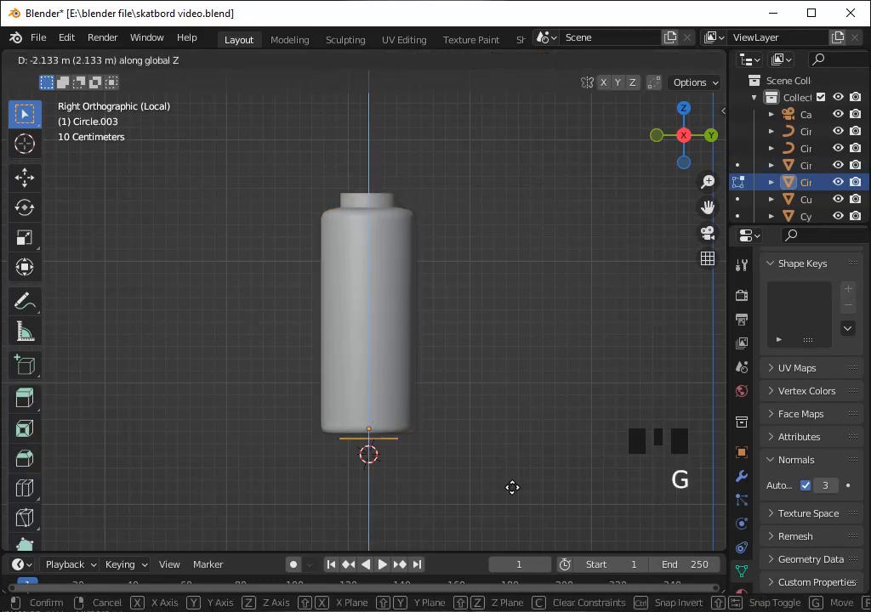
pyautogui.click(508, 464)
# Move the ring object back up along Z just above the neck and scale it to slightly less than the body's width
pyautogui.press('Tab')
pyautogui.press('g')
pyautogui.press('z')
pyautogui.click(497, 191)
pyautogui.press('s')
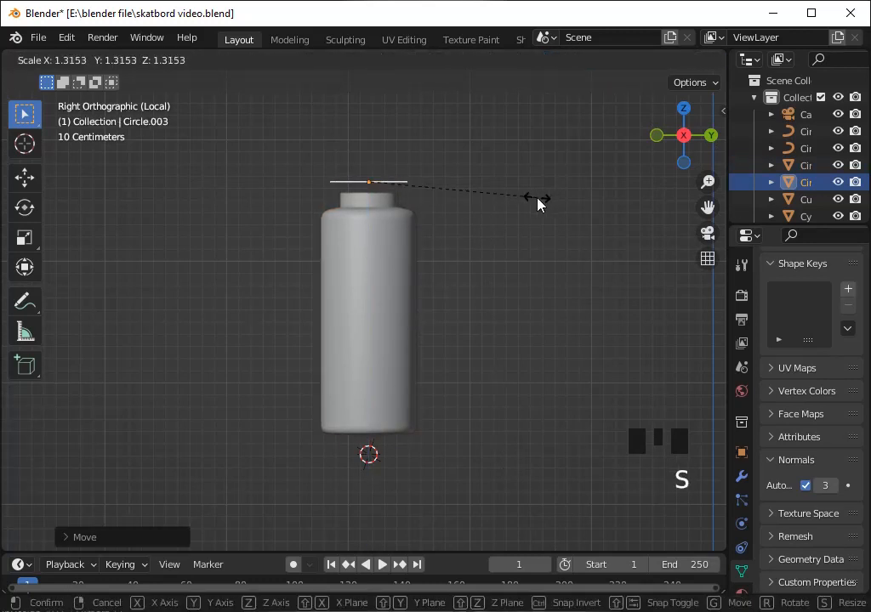
pyautogui.click(538, 199)
pyautogui.moveTo(711, 210); pyautogui.dragTo(721, 262)
pyautogui.scroll(2, 581, 258)
pyautogui.press('g')
pyautogui.click(580, 258)
pyautogui.press('s')
pyautogui.click(607, 259)
pyautogui.click(683, 108)
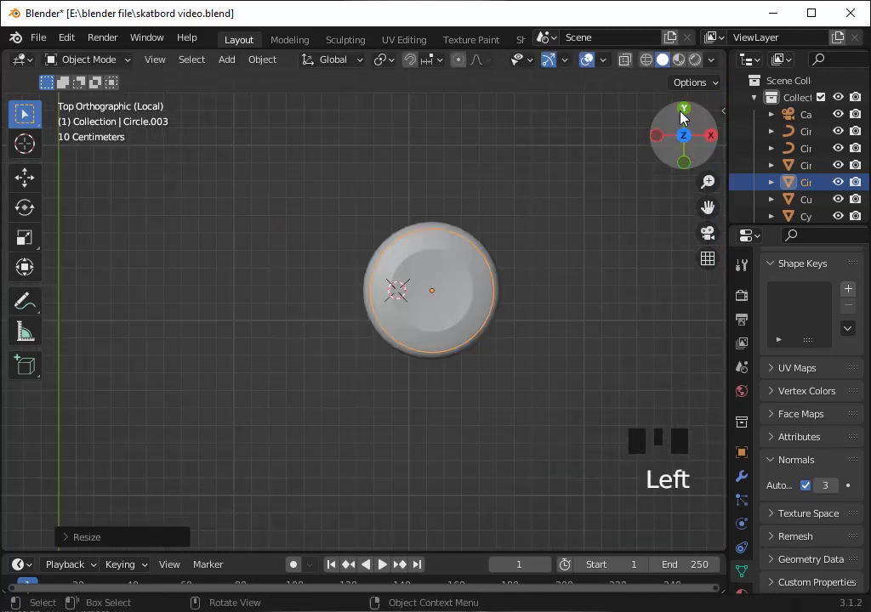
# Extrude the ring about 0.2 m down along Z into a cap wall and rescale the cap to fit the shoulder
pyautogui.press('Tab')
pyautogui.press('f')
pyautogui.press('KP_3')
pyautogui.hotkey('ctrl', 'z')
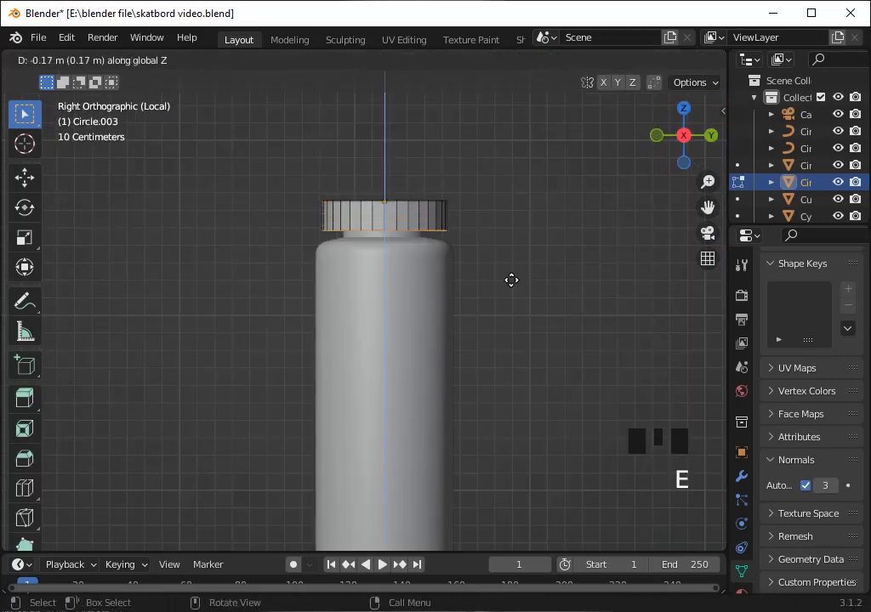
pyautogui.click(511, 289)
pyautogui.scroll(3, 512, 288)
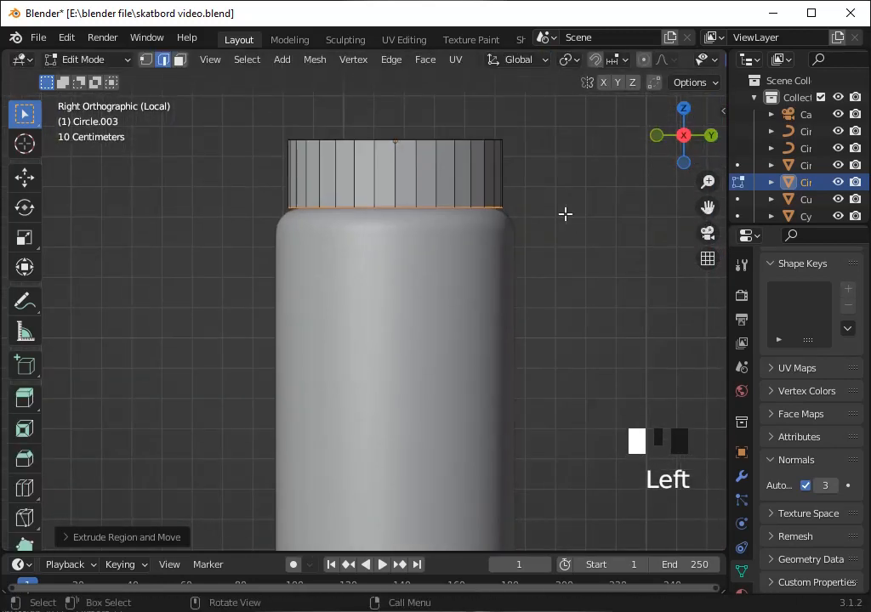
pyautogui.press('Tab')
pyautogui.press('s')
pyautogui.click(578, 229)
pyautogui.moveTo(578, 230); pyautogui.dragTo(538, 293, button='middle')
# Fill the cap's open top with a face and bevel its top edge about 0.06 m wide with 4 segments
pyautogui.press('Tab')
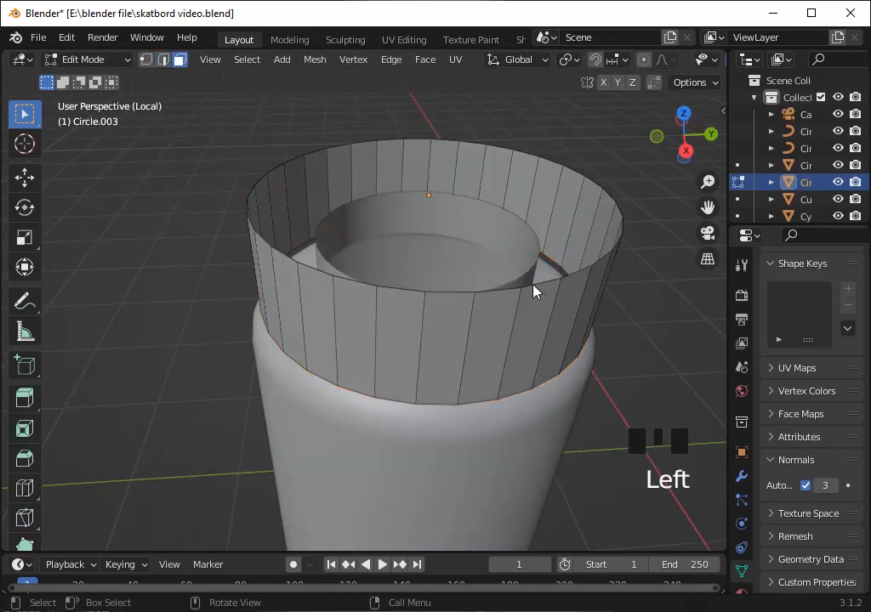
pyautogui.press('2')
pyautogui.keyDown('alt'); pyautogui.keyDown('shift'); pyautogui.click(536, 286); pyautogui.keyUp('shift'); pyautogui.keyUp('alt')
pyautogui.press('f')
pyautogui.click(536, 286)
pyautogui.keyDown('alt'); pyautogui.keyDown('shift'); pyautogui.click(536, 286); pyautogui.keyUp('shift'); pyautogui.keyUp('alt')
pyautogui.hotkey('ctrl', 'b')
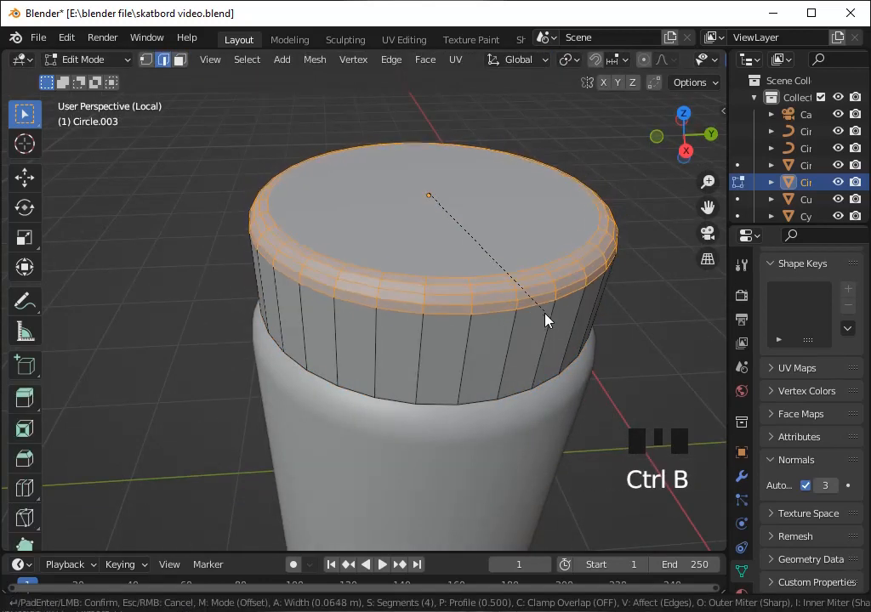
pyautogui.click(544, 316)
# Shade the cap smooth and reselect it in Object Mode
pyautogui.press('Tab')
pyautogui.rightClick(544, 325)
pyautogui.click(546, 327)
pyautogui.click(640, 366)
pyautogui.click(562, 319)
# Try to thicken the cap from its selected bottom rim with an extrusion along normals and Shrink/Fatten, and undo both
pyautogui.moveTo(680, 136); pyautogui.dragTo(699, 83)
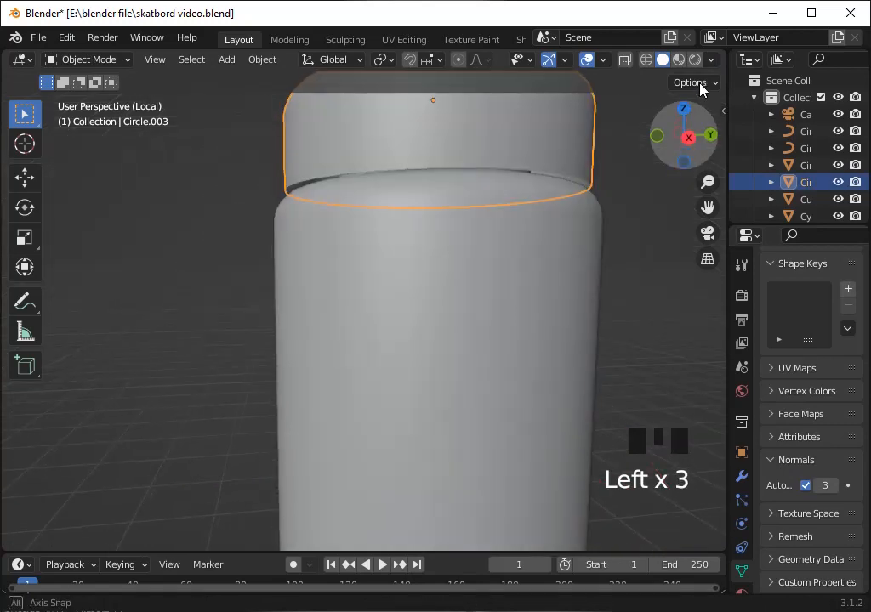
pyautogui.press('Tab')
pyautogui.hotkey('alt', 'e')
pyautogui.click(602, 201)
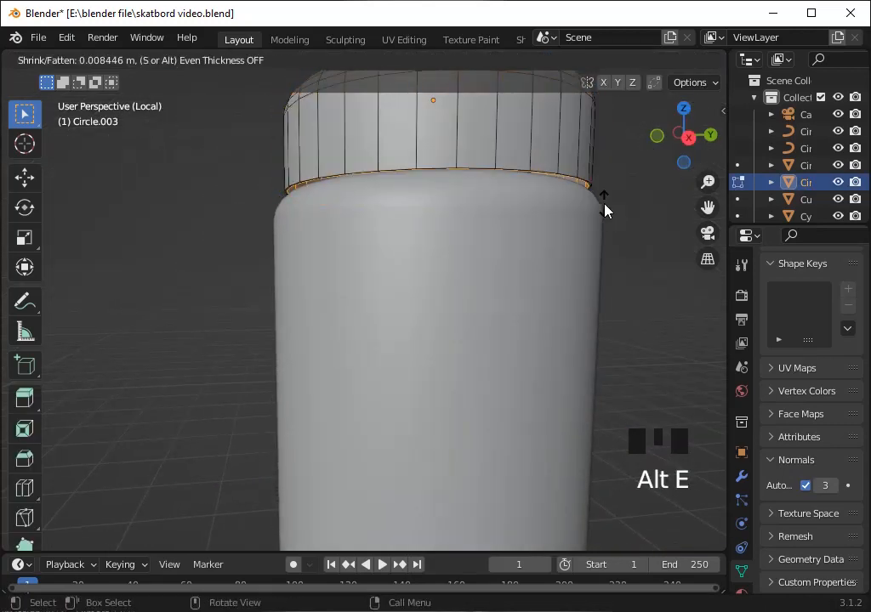
pyautogui.click(605, 204)
pyautogui.hotkey('ctrl', 'z')
pyautogui.hotkey('alt', 's')
pyautogui.click(604, 204)
pyautogui.hotkey('ctrl', 'z')
# Select the cap's whole mesh and extrude its faces along their normals by about 0.036 m to give it thickness
pyautogui.press('Tab')
pyautogui.scroll(-2, 626, 179)
pyautogui.press('Tab')
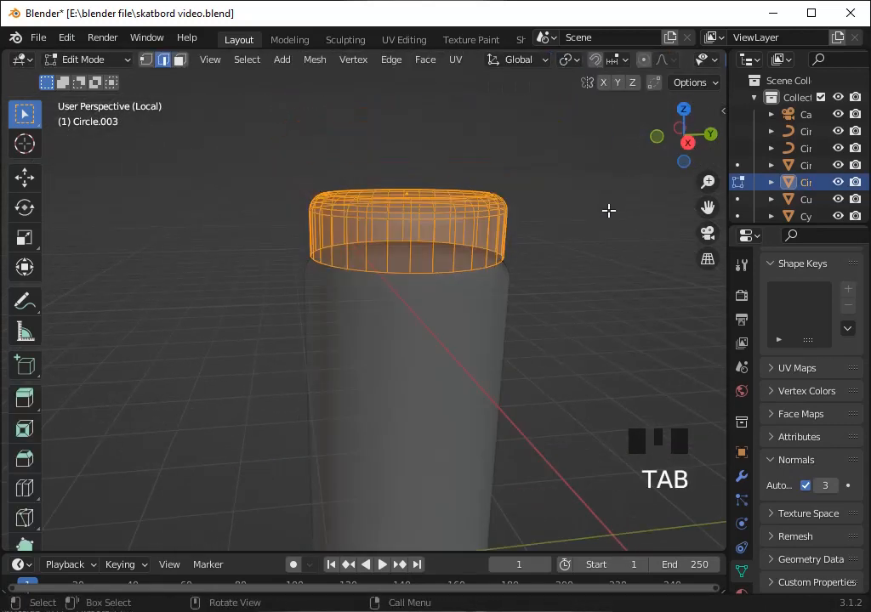
pyautogui.hotkey('alt', 'e')
pyautogui.click(609, 213)
pyautogui.press('alt')
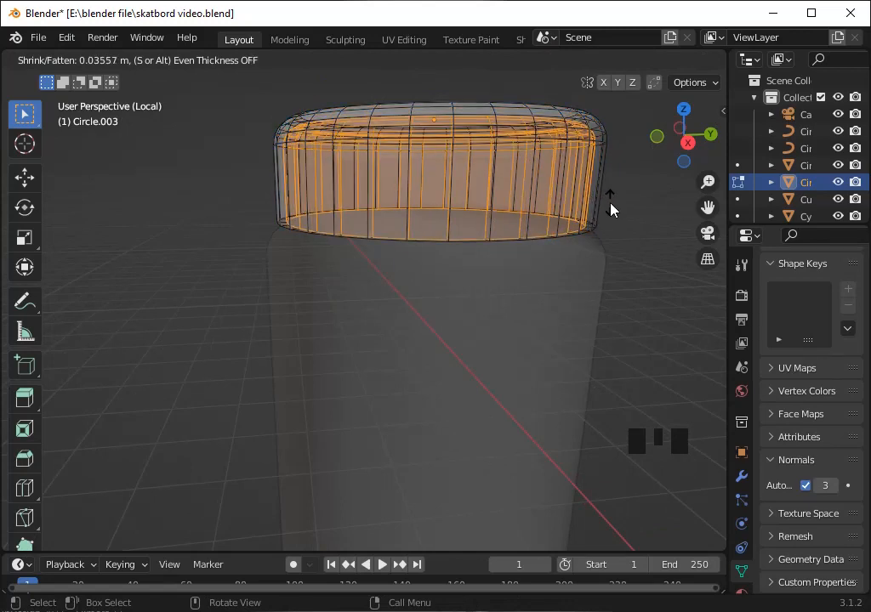
pyautogui.click(610, 204)
# Select the edge loop around the cap's bottom rim and apply the cap's scale in Object Mode
pyautogui.press('Tab')
pyautogui.click(625, 60)
pyautogui.moveTo(683, 127); pyautogui.dragTo(683, 85)
pyautogui.press('Tab')
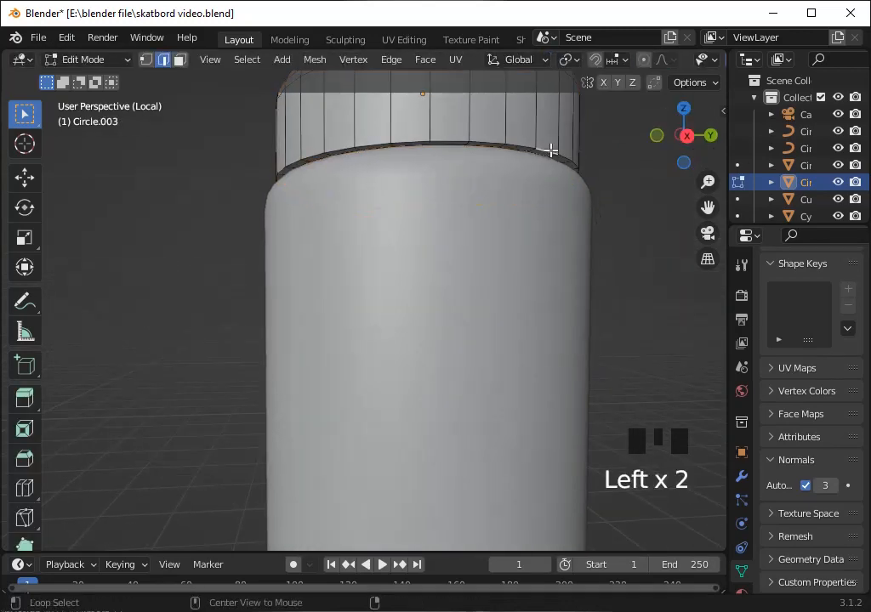
pyautogui.keyDown('alt'); pyautogui.click(551, 150); pyautogui.keyUp('alt')
pyautogui.hotkey('ctrl', 'b')
pyautogui.rightClick(563, 159)
pyautogui.press('Tab')
pyautogui.hotkey('ctrl', 'a')
pyautogui.click(561, 158)
# Bevel the cap's bottom rim about 0.019 m wide with 5 segments and return to Object Mode
pyautogui.press('Tab')
pyautogui.hotkey('ctrl', 'b')
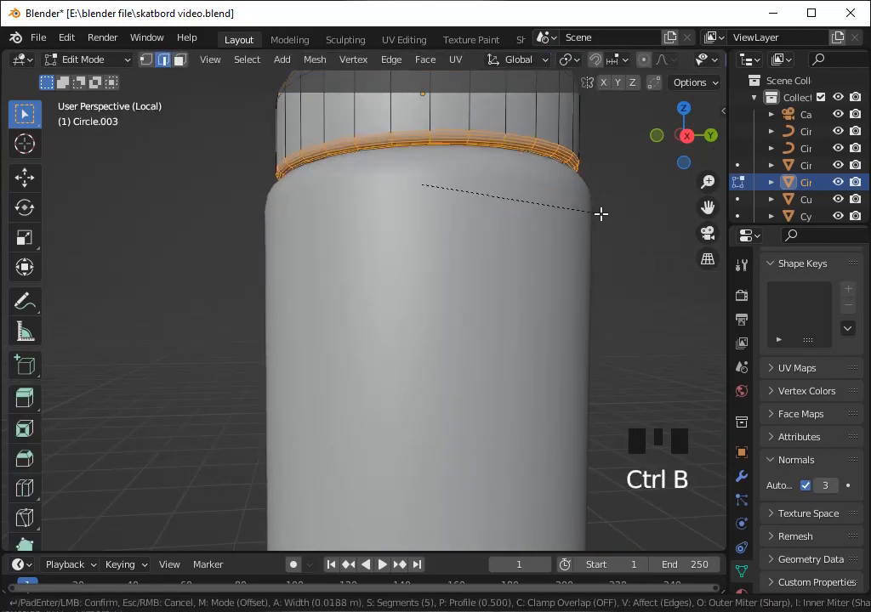
pyautogui.click(600, 214)
pyautogui.press('Tab')
# Scale the cap in the right view to fit the bottle's width and move it vertically onto the shoulder
pyautogui.click(684, 135)
pyautogui.press('s')
pyautogui.click(603, 213)
pyautogui.click(603, 214)
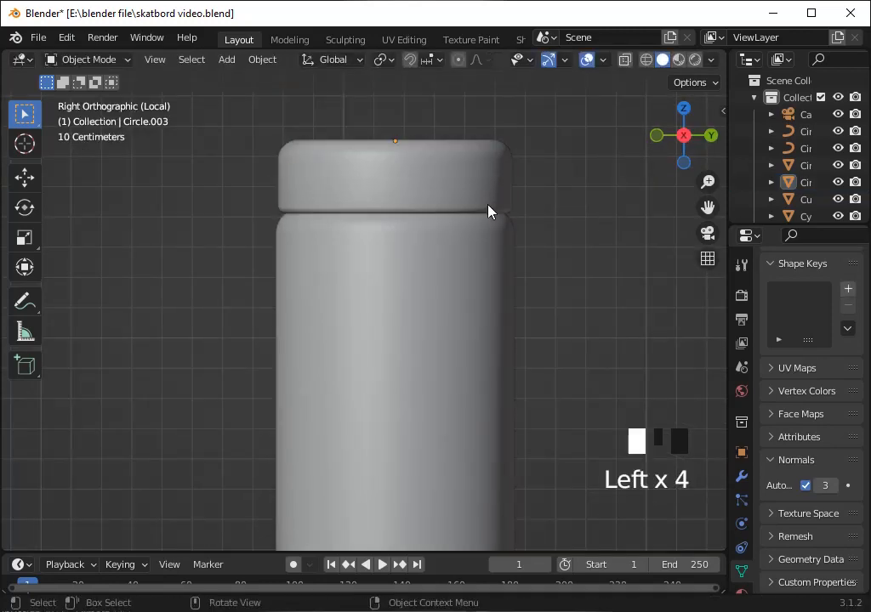
pyautogui.click(488, 204)
pyautogui.press('g')
pyautogui.press('z')
pyautogui.click(484, 195)
# Scale the cap slightly narrower than the bottle, adjust its height along Z, and save the file
pyautogui.press('s')
pyautogui.click(566, 217)
pyautogui.press('g')
pyautogui.press('z')
pyautogui.click(568, 220)
pyautogui.hotkey('ctrl', 's')
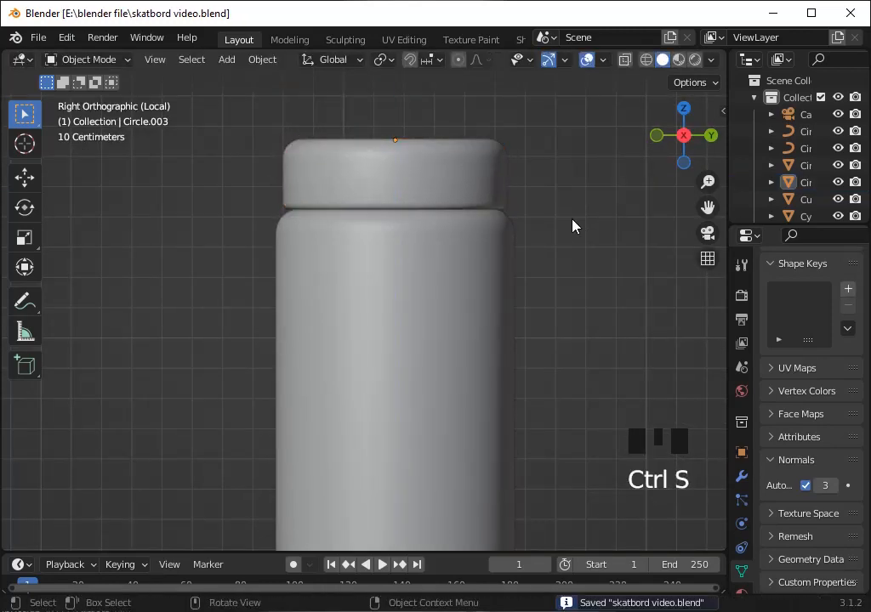
# Extrude the bottle body's whole mesh along its normals by about 0.088 m with even thickness, and save the file
pyautogui.press('KP_0')
pyautogui.scroll(2, 530, 227)
pyautogui.click(401, 255)
pyautogui.press('Tab')
pyautogui.hotkey('alt', 'z')
pyautogui.press('Tab')
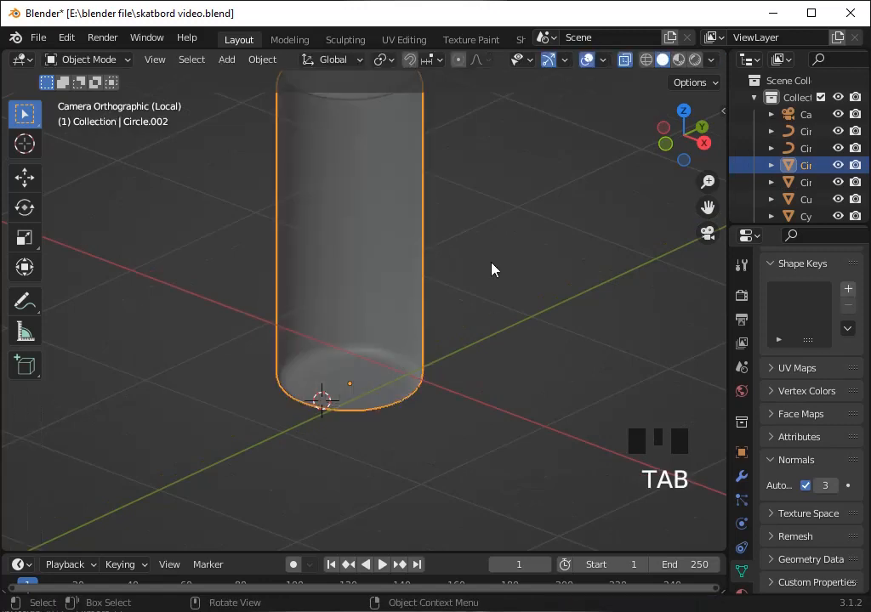
pyautogui.scroll(-1, 491, 270)
pyautogui.press('Tab')
pyautogui.press('a')
pyautogui.hotkey('alt', 'e')
pyautogui.click(491, 273)
pyautogui.press('s')
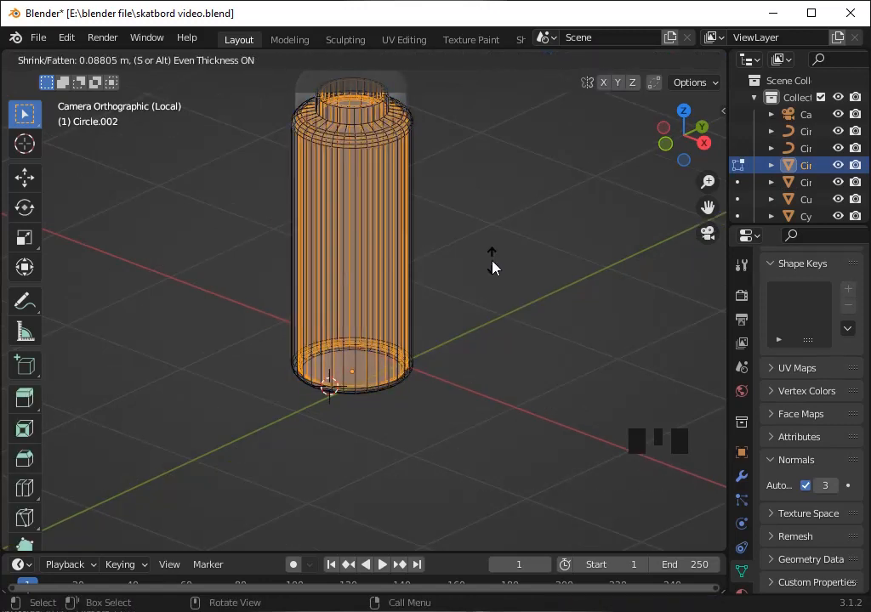
pyautogui.click(491, 268)
pyautogui.press('Tab')
pyautogui.hotkey('ctrl', 's')
# Select the bottle body and cap, leave local view, and scale them together to suit the skateboard scene
pyautogui.click(386, 162)
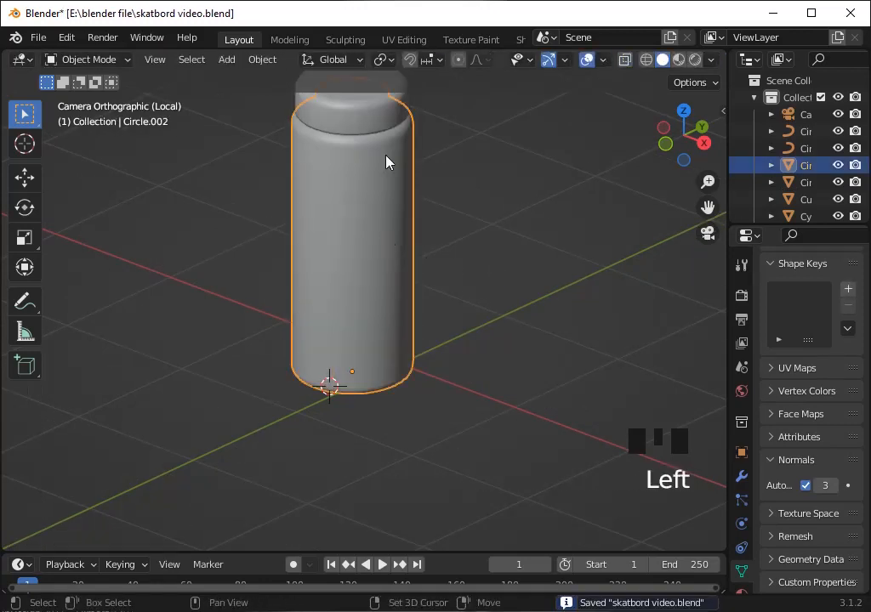
pyautogui.scroll(-2, 408, 171)
pyautogui.hotkey('alt', 'h')
pyautogui.press('KP_Divide')
pyautogui.scroll(2, 442, 252)
pyautogui.press('s')
pyautogui.click(480, 289)
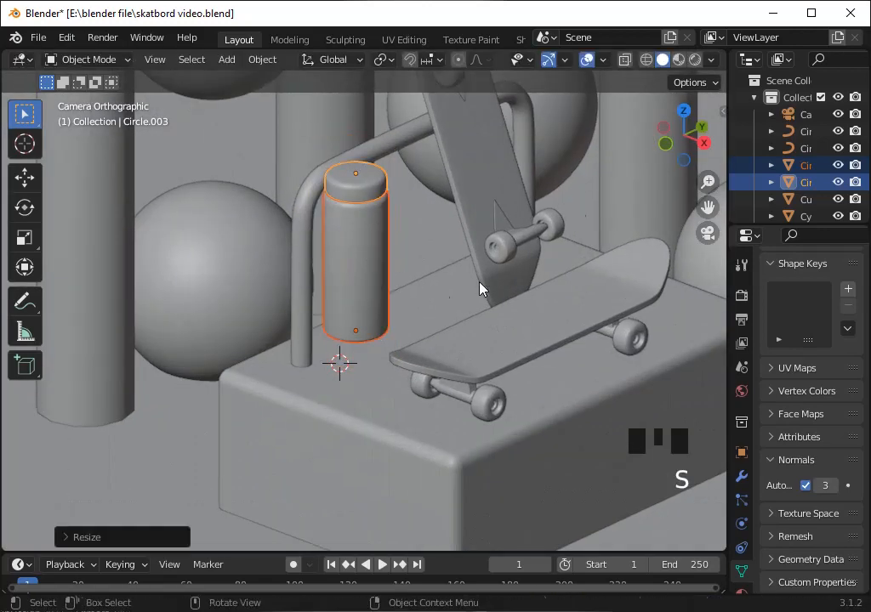
# Scale the bottle and cap in the front view and move them down onto the box between the rail and skateboard
pyautogui.click(665, 144)
pyautogui.scroll(-5, 666, 158)
pyautogui.moveTo(708, 207); pyautogui.dragTo(624, 73)
pyautogui.press('s')
pyautogui.click(600, 271)
pyautogui.press('g')
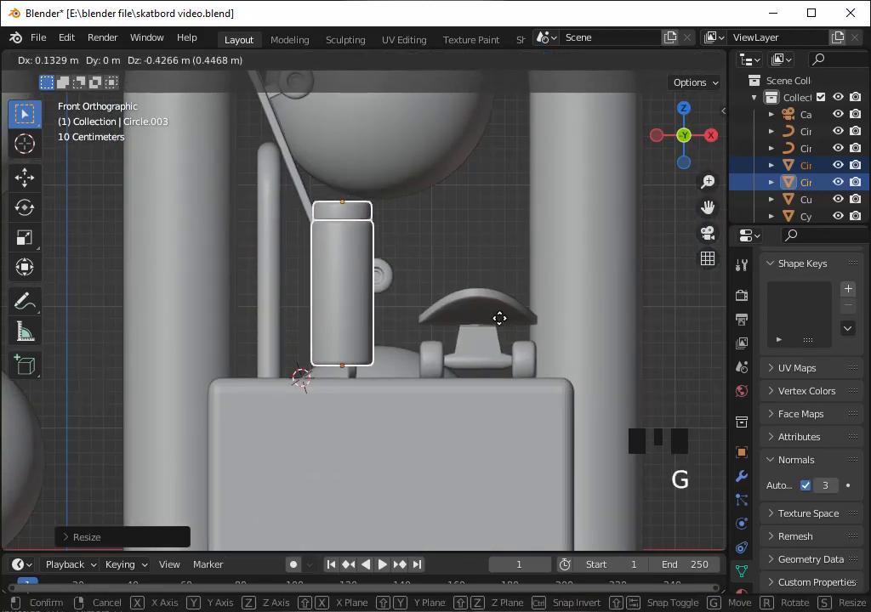
pyautogui.click(500, 331)
# Scale the bottle and cap along Z only and move them vertically to the box top
pyautogui.press('s')
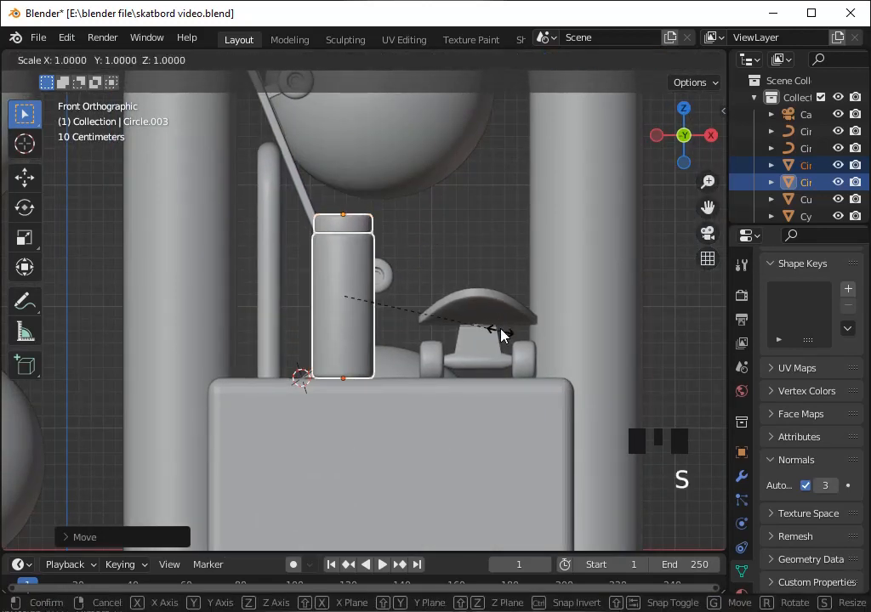
pyautogui.press('z')
pyautogui.click(488, 316)
pyautogui.press('g')
pyautogui.press('z')
pyautogui.click(487, 321)
# Fine-tune the bottle's height along Z so its base rests on the box, and save the file
pyautogui.scroll(4, 485, 292)
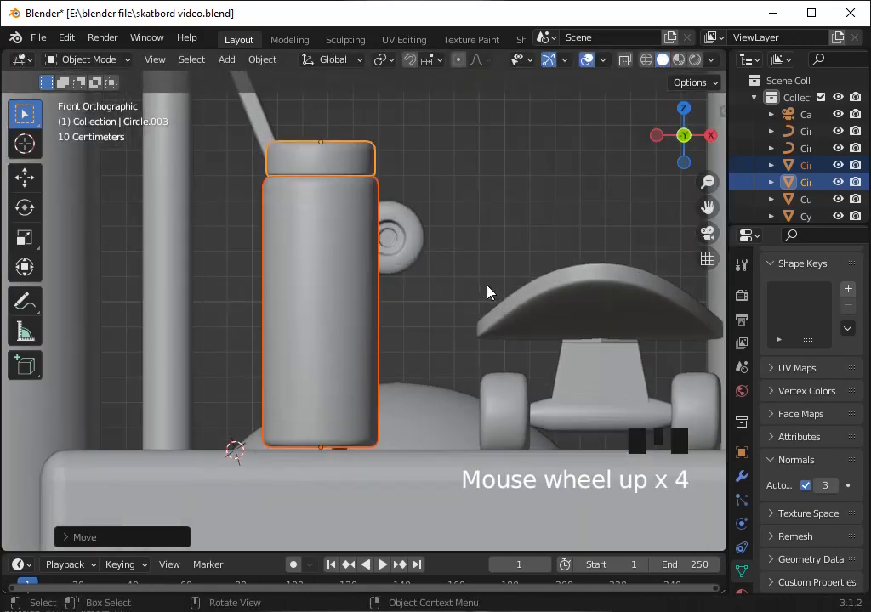
pyautogui.press('g')
pyautogui.press('z')
pyautogui.click(486, 290)
pyautogui.click(472, 516)
pyautogui.rightClick(472, 517)
pyautogui.click(444, 295)
pyautogui.hotkey('ctrl', 's')
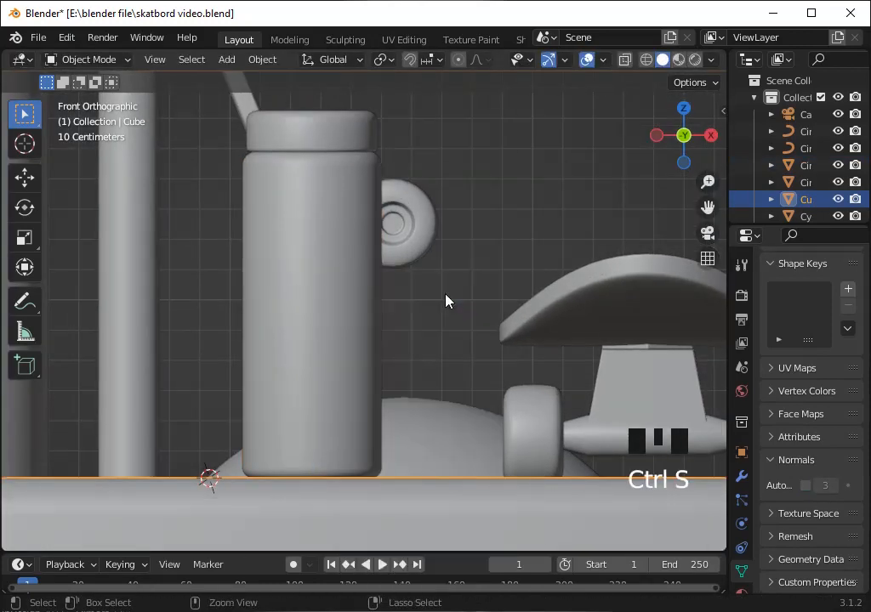
# Inset the cap's flat top face to form concentric rings and return to Object Mode
pyautogui.press('KP_0')
pyautogui.scroll(-7, 403, 280)
pyautogui.scroll(10, 393, 279)
pyautogui.click(391, 280)
pyautogui.click(394, 228)
pyautogui.scroll(2, 394, 232)
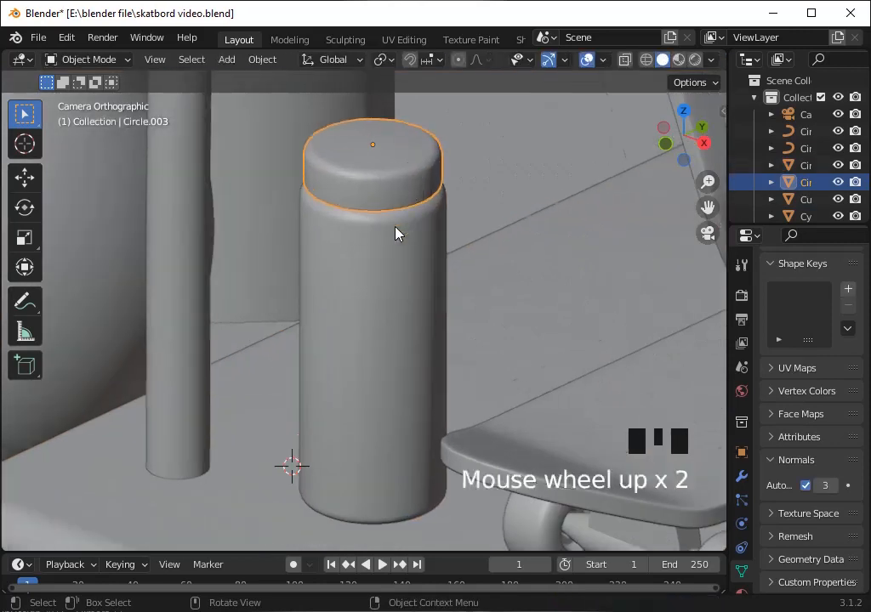
pyautogui.press('Tab')
pyautogui.moveTo(710, 214); pyautogui.dragTo(696, 408)
pyautogui.scroll(2, 361, 338)
pyautogui.click(361, 338)
pyautogui.rightClick(361, 338)
pyautogui.click(362, 337)
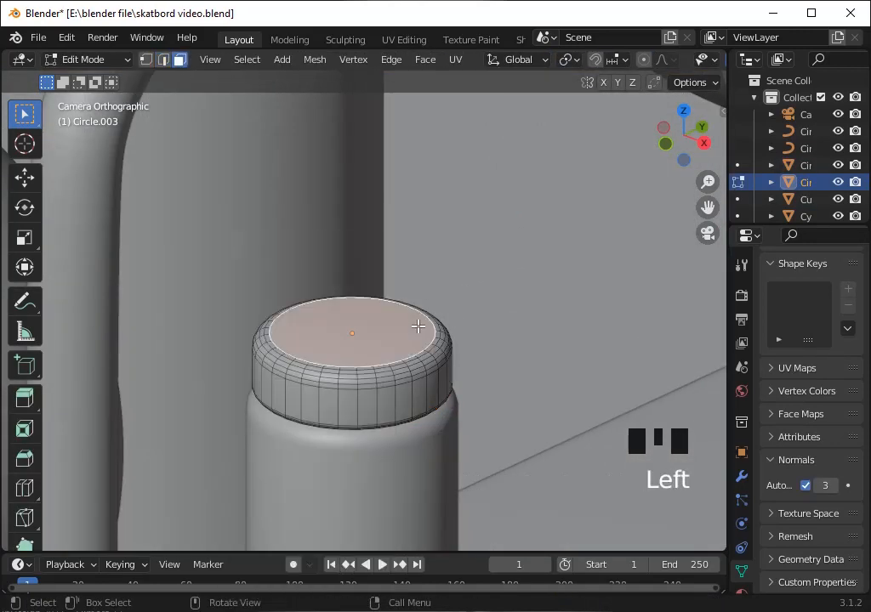
pyautogui.press('i')
pyautogui.press('i')
pyautogui.click(408, 336)
pyautogui.press('Tab')
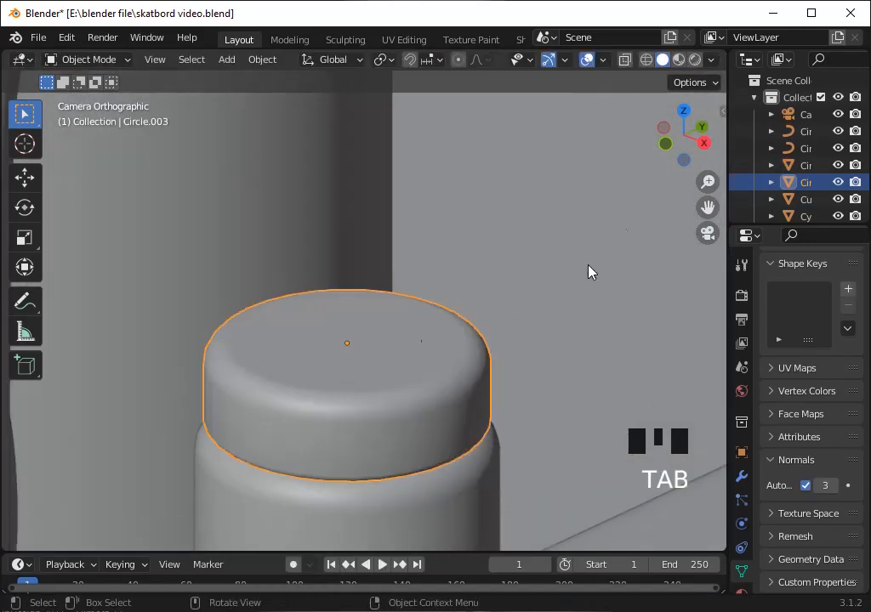
# Select a two-by-three patch of ring faces near the outer edge of the cap's top from the top view
pyautogui.click(684, 111)
pyautogui.press('Tab')
pyautogui.scroll(6, 365, 196)
pyautogui.click(334, 180)
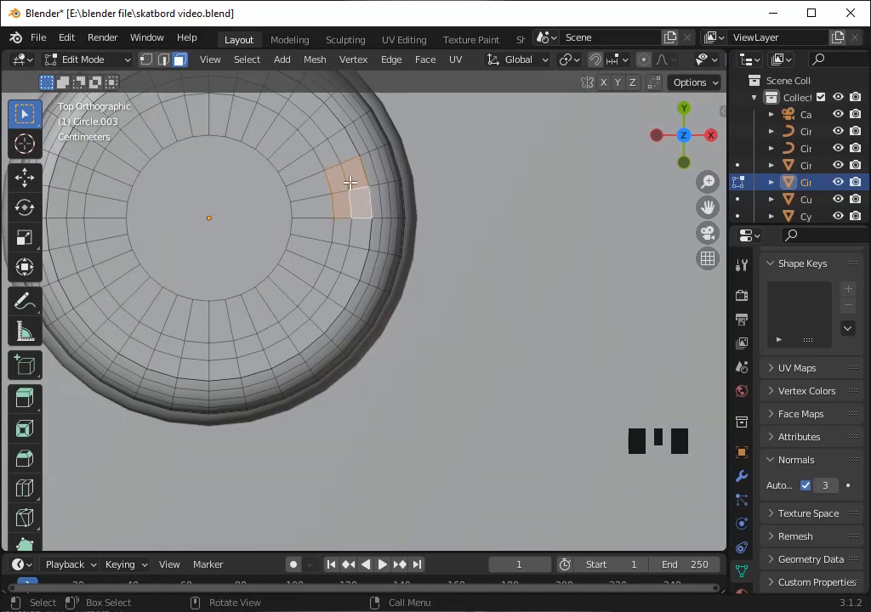
# Try to inset the selected face patch and scale it down slightly
pyautogui.press('i')
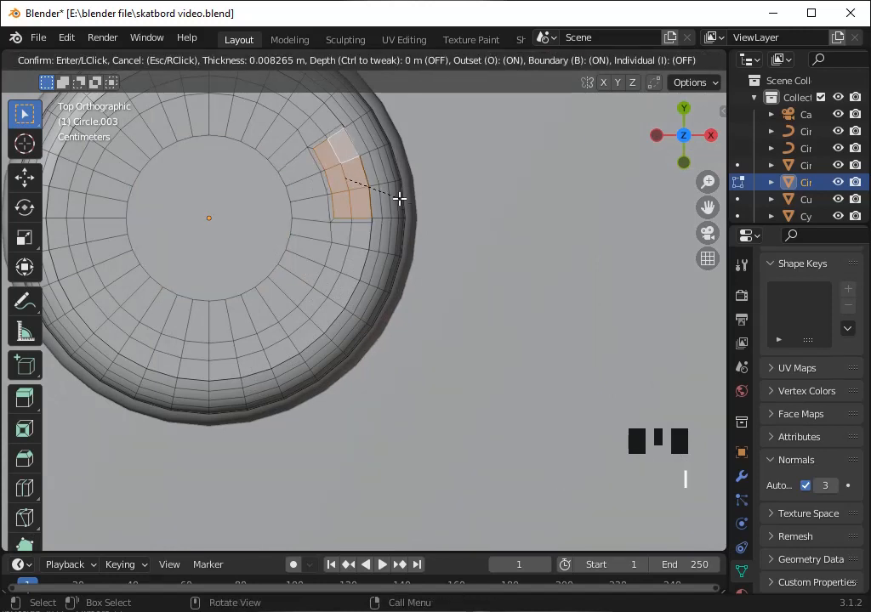
pyautogui.hotkey('ctrl', 'z')
pyautogui.hotkey('ctrl', 'z')
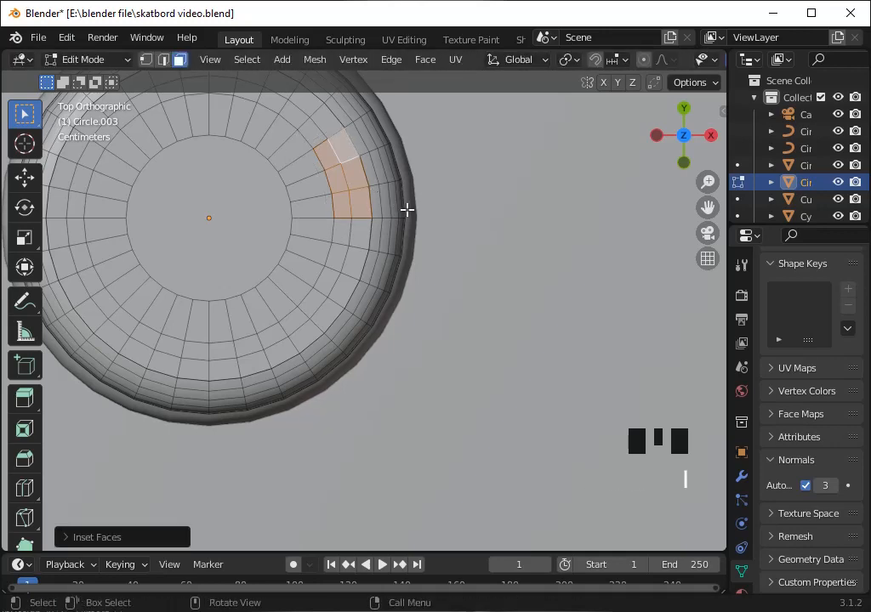
pyautogui.press('s')
pyautogui.scroll(2, 609, 163)
pyautogui.click(41, 284)
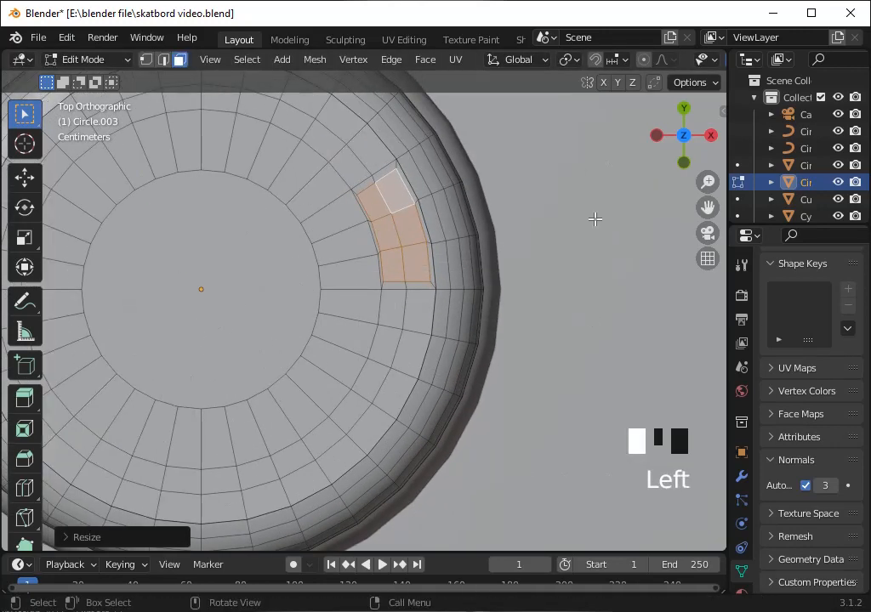
# Extrude the selected face patch about 0.07 m up along Z to form a raised block on the cap
pyautogui.scroll(-9, 646, 201)
pyautogui.press('e')
pyautogui.press('z')
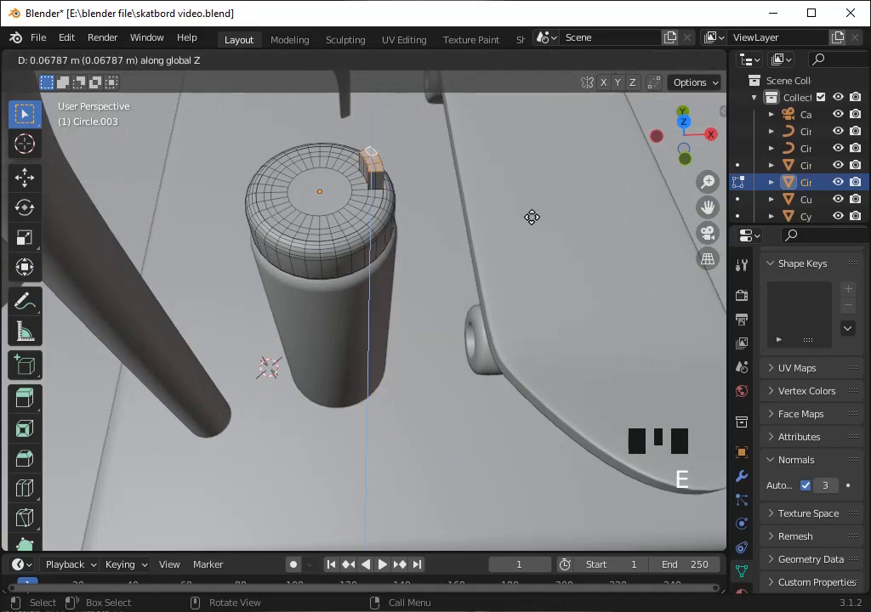
pyautogui.click(534, 213)
pyautogui.click(683, 149)
pyautogui.press('`')
pyautogui.scroll(-3, 614, 209)
pyautogui.press('`')
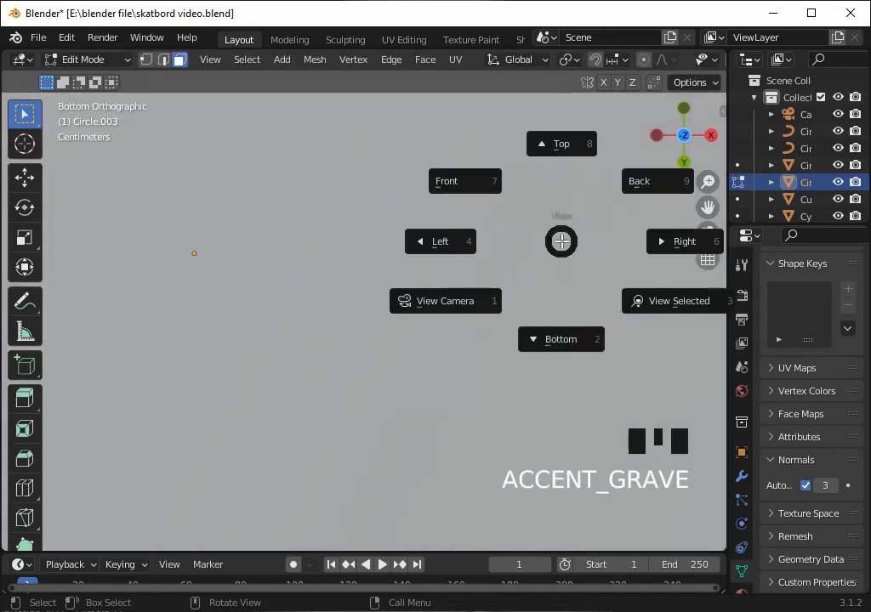
pyautogui.click(561, 241)
pyautogui.scroll(-20, 560, 241)
# Try to inset the raised block's top faces and scale them down from the camera view
pyautogui.press('KP_0')
pyautogui.scroll(2, 563, 248)
pyautogui.scroll(2, 552, 272)
pyautogui.press('Tab')
pyautogui.press('Tab')
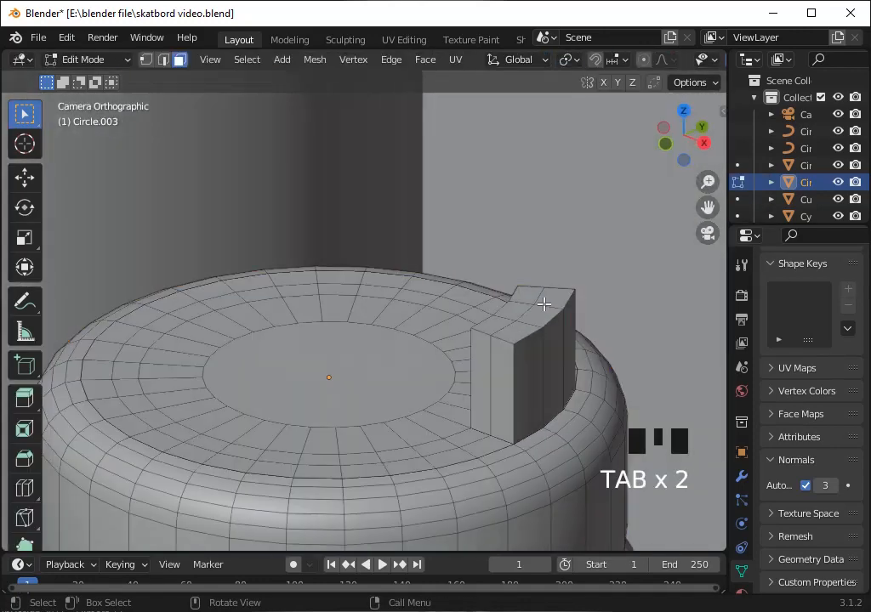
pyautogui.scroll(-3, 580, 366)
pyautogui.scroll(3, 580, 365)
pyautogui.press('i')
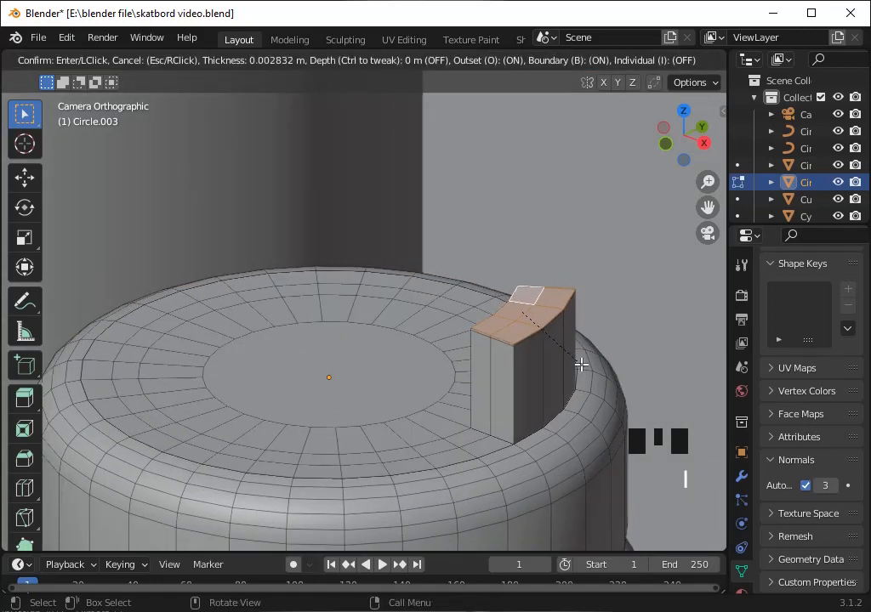
pyautogui.click(587, 406)
pyautogui.press('s')
pyautogui.click(581, 381)
# Try scaling the block's inset faces again in the top view, and undo back to the plain top faces
pyautogui.click(682, 112)
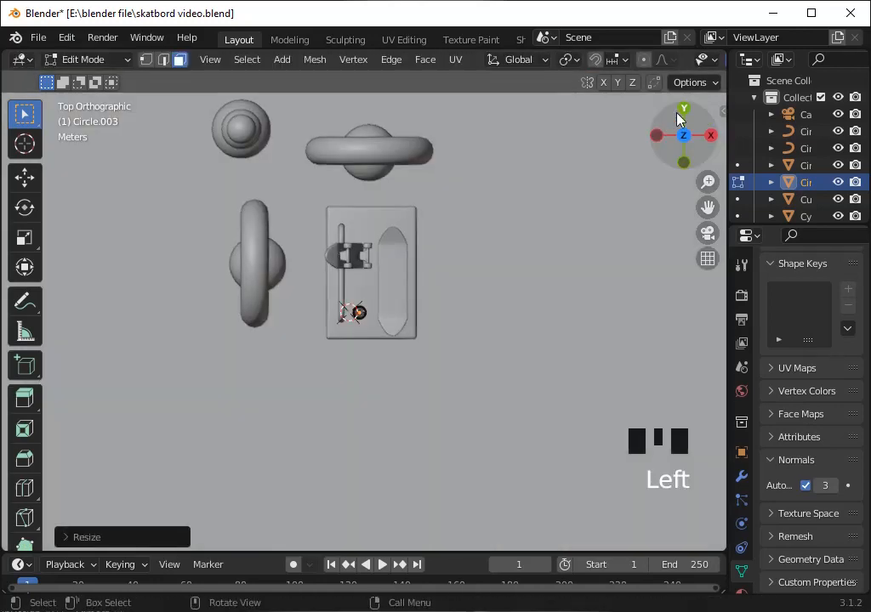
pyautogui.scroll(16, 514, 224)
pyautogui.scroll(7, 514, 225)
pyautogui.press('s')
pyautogui.hotkey('ctrl', 'z')
pyautogui.hotkey('ctrl', 'z')
pyautogui.hotkey('ctrl', 'z')
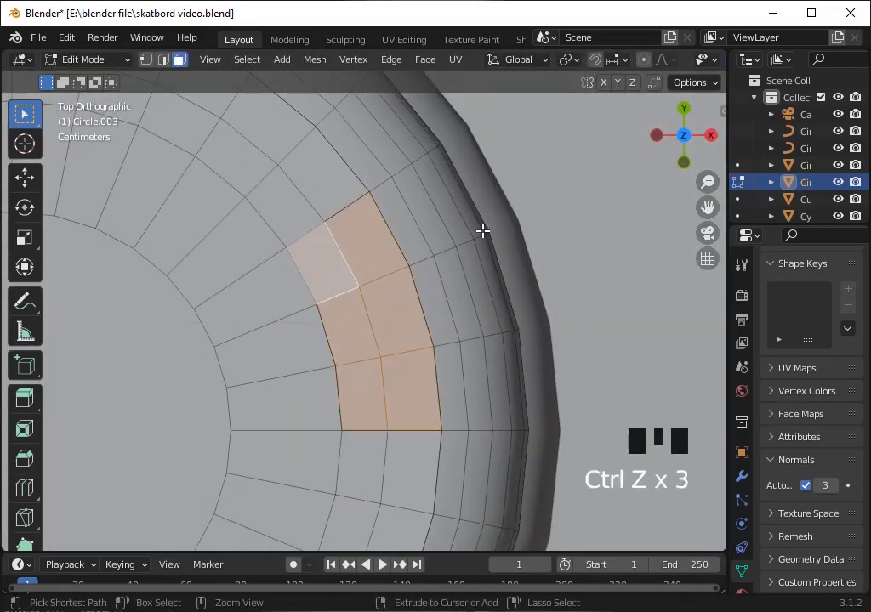
# Inset the block's six top faces and scale the inner faces to about 0.64
pyautogui.press('i')
pyautogui.hotkey('ctrl', 'z')
pyautogui.press('s')
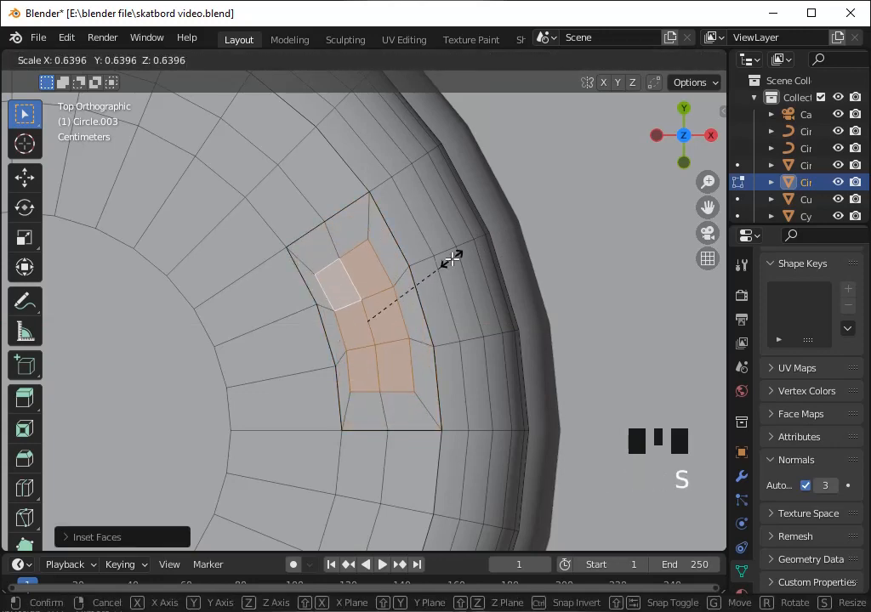
pyautogui.click(452, 259)
# Extrude the inner faces about 0.043 m down into the block to hollow it out
pyautogui.moveTo(676, 144); pyautogui.dragTo(676, 51)
pyautogui.scroll(-1, 519, 278)
pyautogui.press('e')
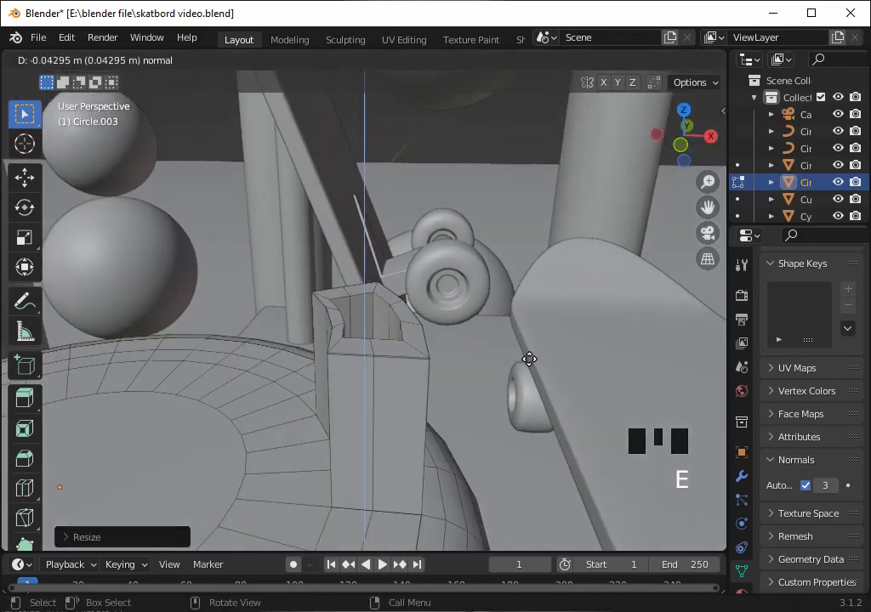
pyautogui.click(529, 359)
# Add a level 2 Subdivision Surface to the cap to smooth the hollow block
pyautogui.press('Tab')
pyautogui.hotkey('ctrl', '2')
pyautogui.press('Tab')
pyautogui.scroll(-1, 504, 354)
pyautogui.press('Tab')
pyautogui.scroll(-6, 577, 298)
pyautogui.click(490, 331)
pyautogui.scroll(9, 420, 354)
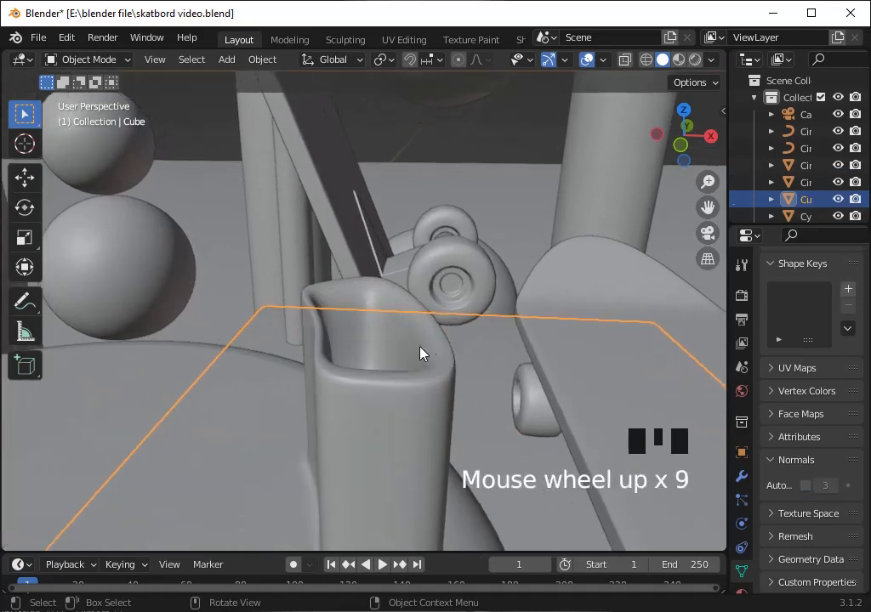
# Add a supporting edge loop on the hollow block's top rim, close around the opening
pyautogui.click(416, 347)
pyautogui.press('Tab')
pyautogui.scroll(2, 408, 341)
pyautogui.moveTo(672, 141); pyautogui.dragTo(712, 116)
pyautogui.click(683, 111)
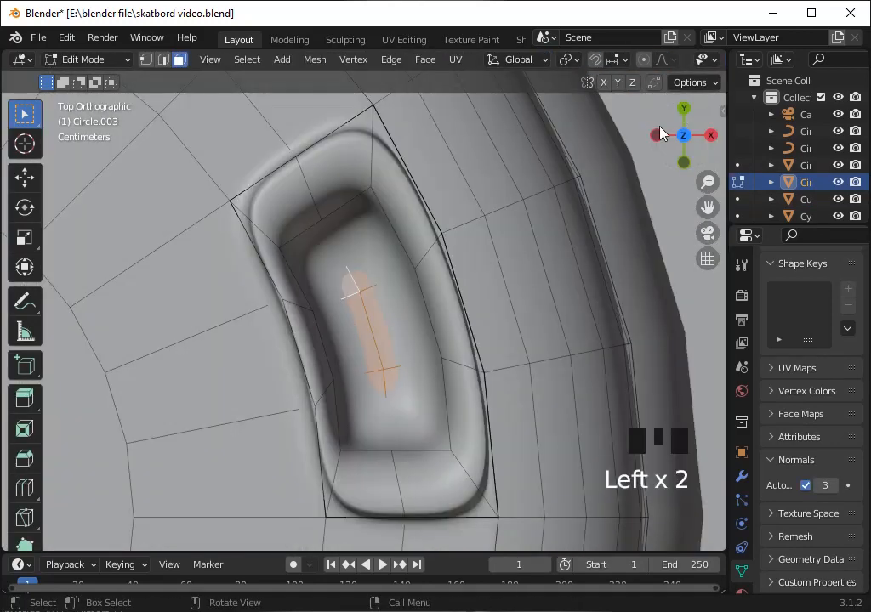
pyautogui.click(312, 350)
pyautogui.click(300, 309)
pyautogui.click(301, 313)
pyautogui.press('Tab')
pyautogui.press('Tab')
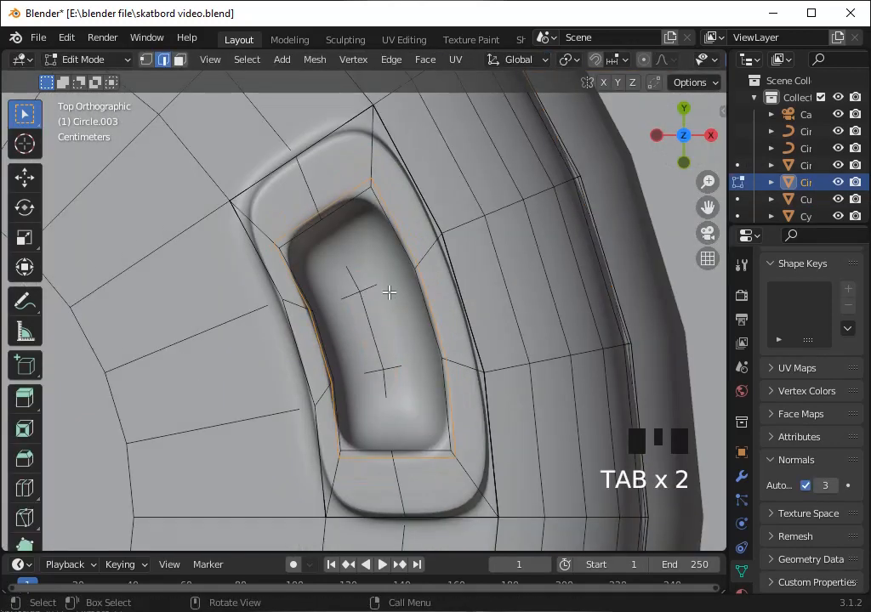
# Make another loop cut on the hollow block, return to Object Mode, and save the file
pyautogui.hotkey('ctrl', 'r')
pyautogui.moveTo(695, 136)
pyautogui.mouseDown()
pyautogui.moveTo(667, 127)
pyautogui.moveTo(684, 146)
pyautogui.mouseUp()
pyautogui.press('Tab')
pyautogui.scroll(-7, 643, 171)
pyautogui.click(506, 316)
pyautogui.scroll(-1, 648, 272)
pyautogui.hotkey('ctrl', 's')
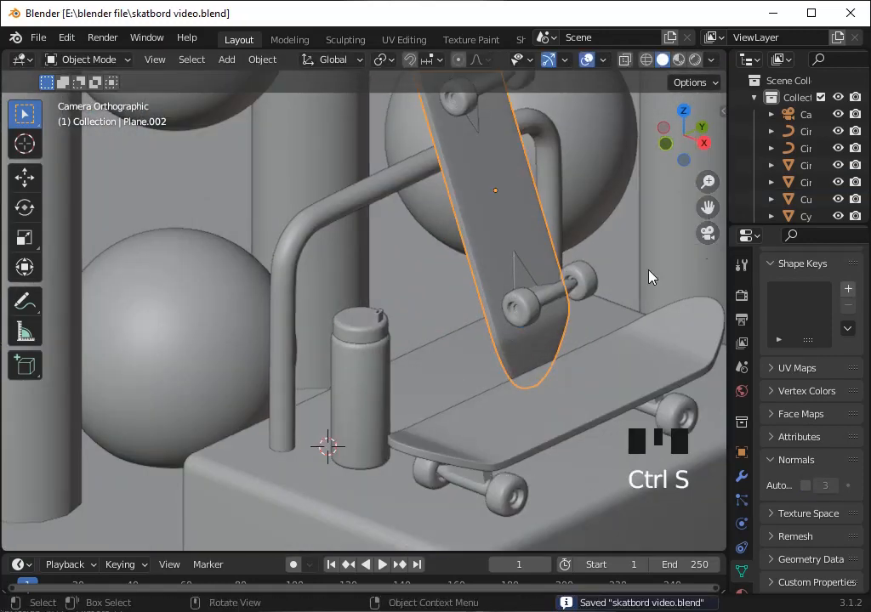
# Save the scene file and select the backdrop plane
pyautogui.scroll(-7, 685, 223)
pyautogui.scroll(-3, 583, 242)
pyautogui.scroll(4, 583, 245)
pyautogui.hotkey('ctrl', 's')
pyautogui.hotkey('ctrl', 's')
pyautogui.hotkey('ctrl', 's')
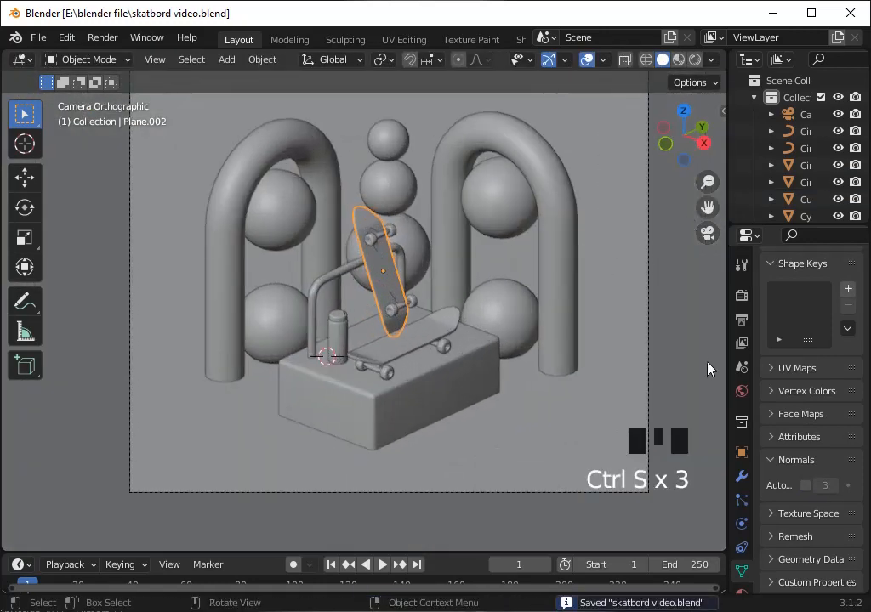
pyautogui.scroll(-1, 646, 416)
pyautogui.click(581, 311)
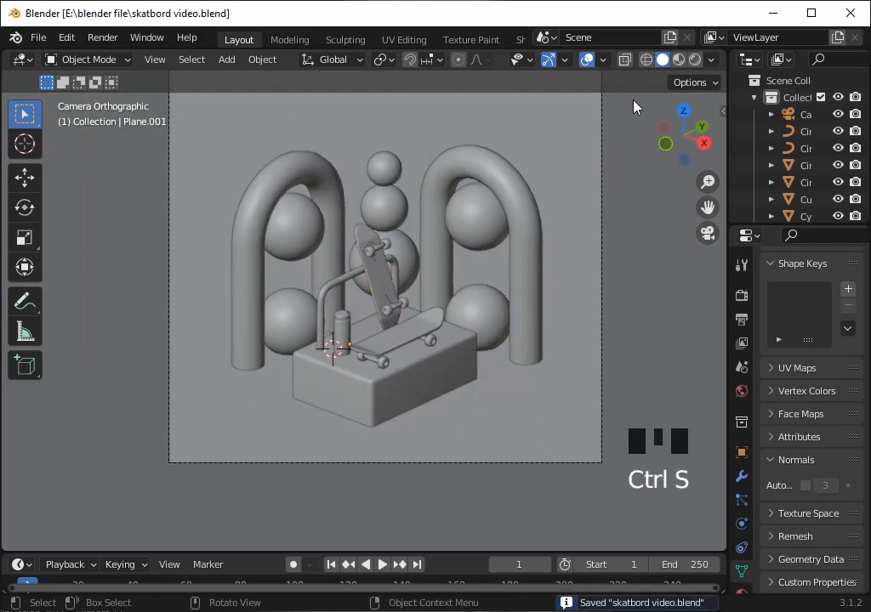
# Enable Bloom in the Eevee render settings
pyautogui.click(740, 295)
pyautogui.click(782, 341)
pyautogui.click(772, 274)
pyautogui.click(781, 274)
pyautogui.click(773, 466)
pyautogui.scroll(5, 790, 395)
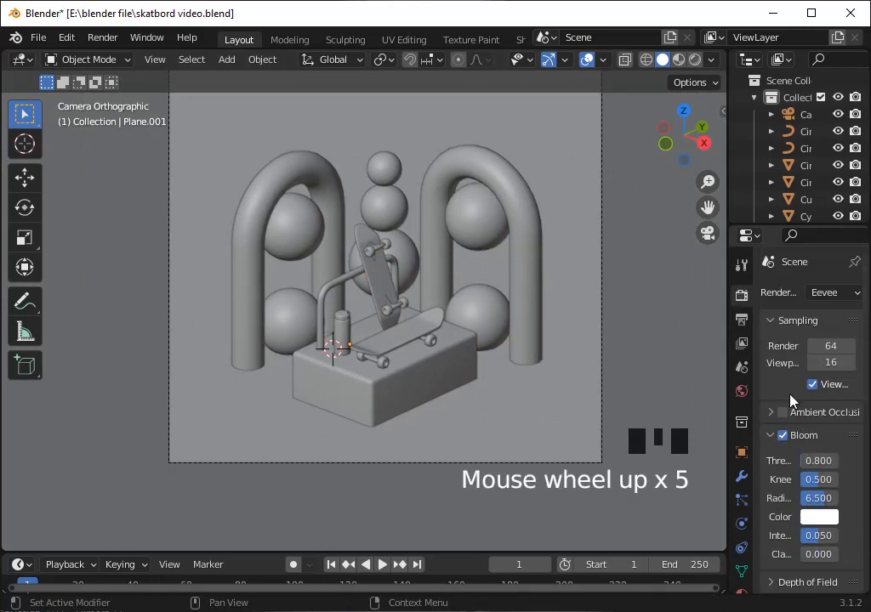
# Switch the render engine to Cycles and save the file
pyautogui.click(822, 292)
pyautogui.click(801, 354)
pyautogui.hotkey('ctrl', 's')
pyautogui.scroll(-5, 703, 101)
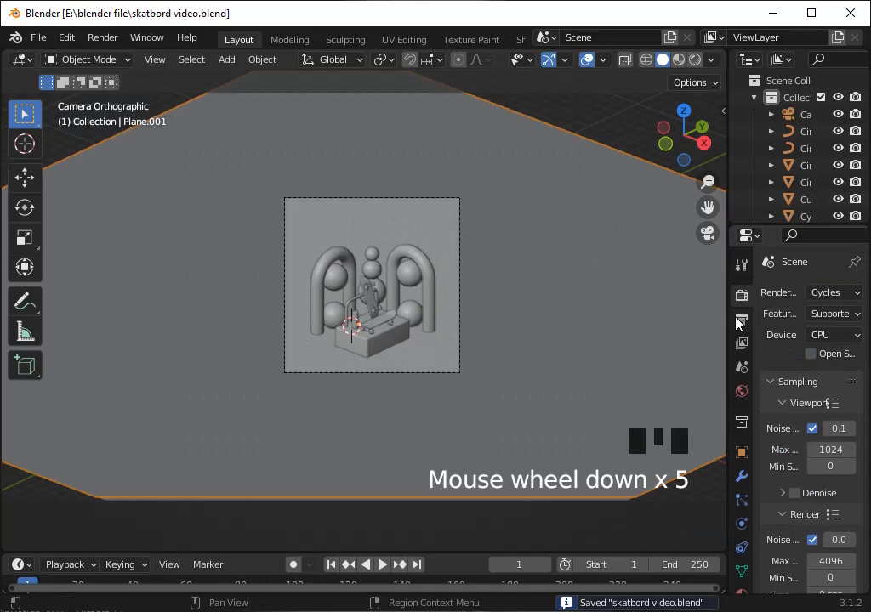
# Choose the file format in the output settings and check the view layer passes
pyautogui.click(740, 321)
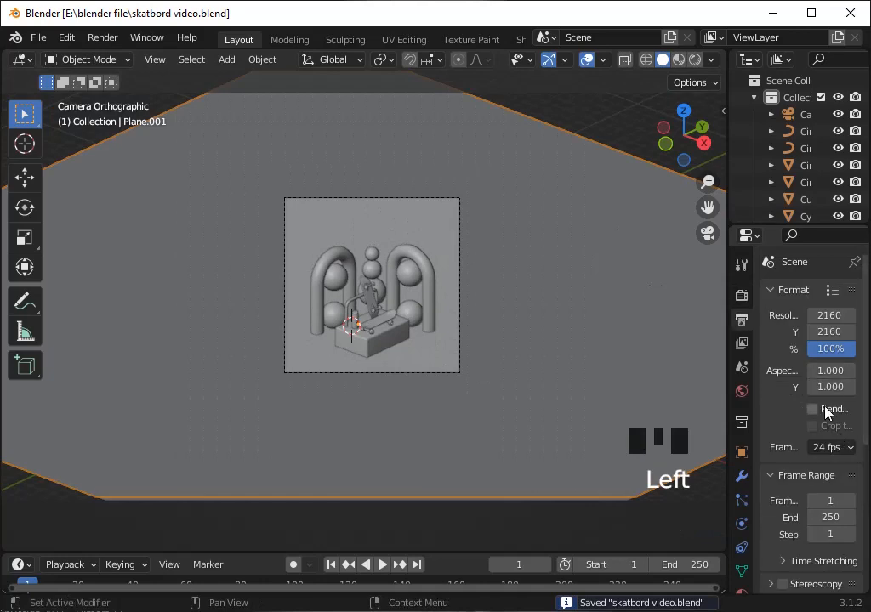
pyautogui.scroll(-5, 825, 408)
pyautogui.click(836, 524)
pyautogui.click(561, 448)
pyautogui.scroll(-2, 844, 566)
pyautogui.click(740, 342)
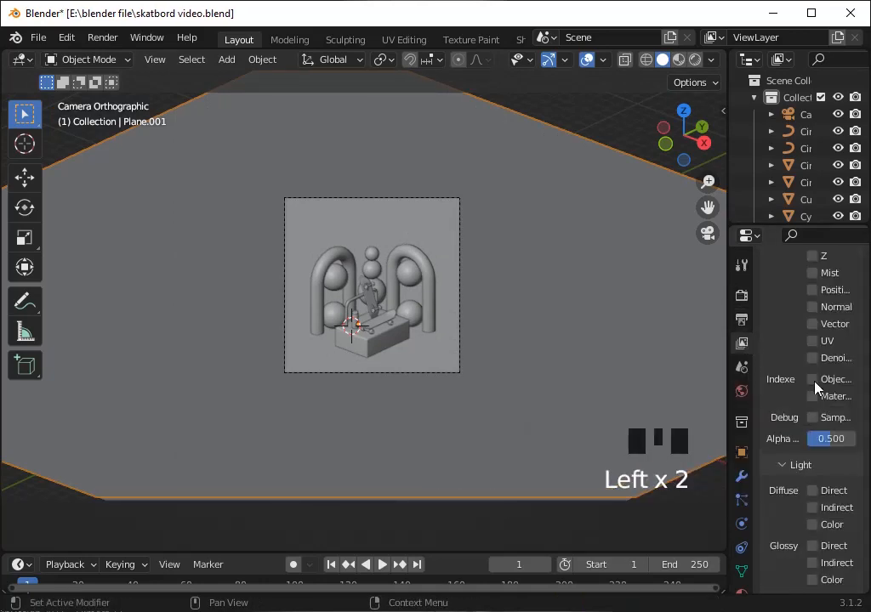
pyautogui.scroll(6, 801, 330)
# Set the Cycles max samples to 32 for the viewport and 128 for the render, and save the file
pyautogui.click(741, 295)
pyautogui.scroll(-2, 823, 464)
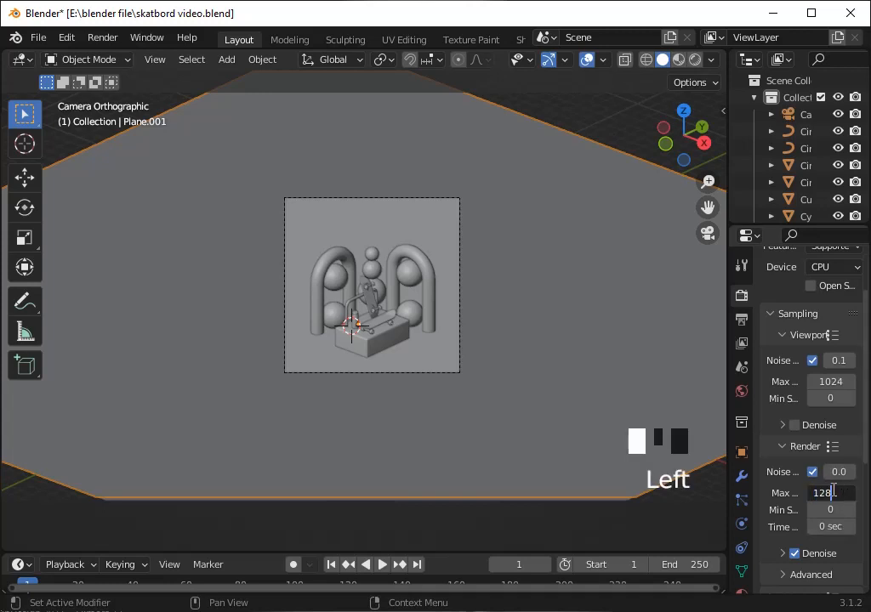
pyautogui.click(741, 423)
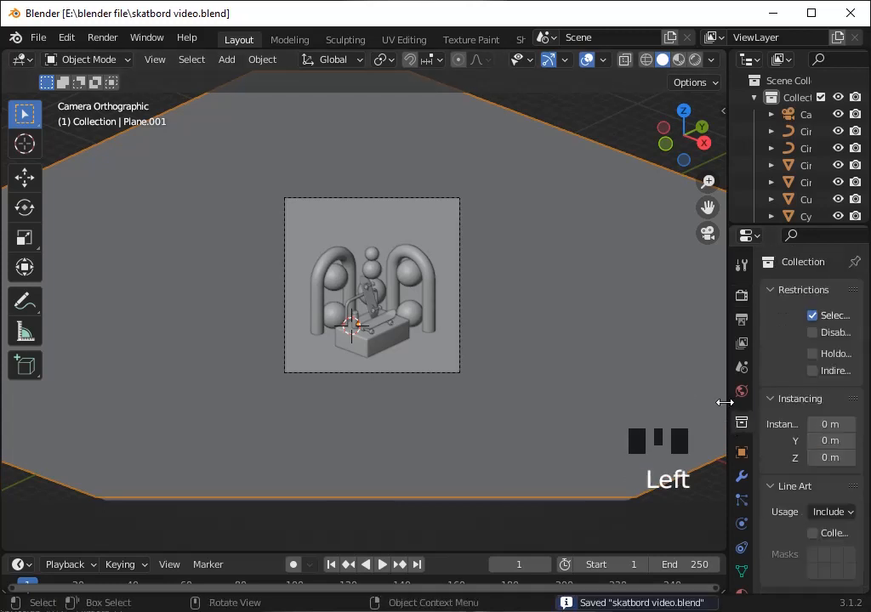
# Widen the properties editor, set the render noise threshold to 0.1, and save the file
pyautogui.moveTo(726, 402); pyautogui.dragTo(685, 408)
pyautogui.click(699, 295)
pyautogui.scroll(-2, 822, 425)
pyautogui.click(818, 471)
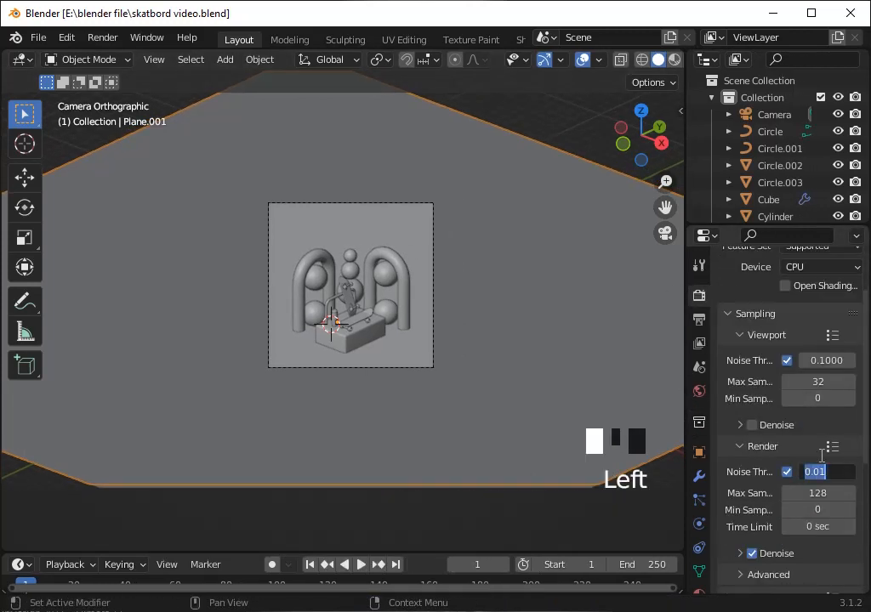
pyautogui.write('.1')
pyautogui.press('Return')
pyautogui.hotkey('ctrl', 's')
pyautogui.hotkey('ctrl', 's')
pyautogui.hotkey('ctrl', 's')
# Shift the camera slightly and set its orthographic scale to 9.7 so the arches fill the frame
pyautogui.scroll(3, 459, 323)
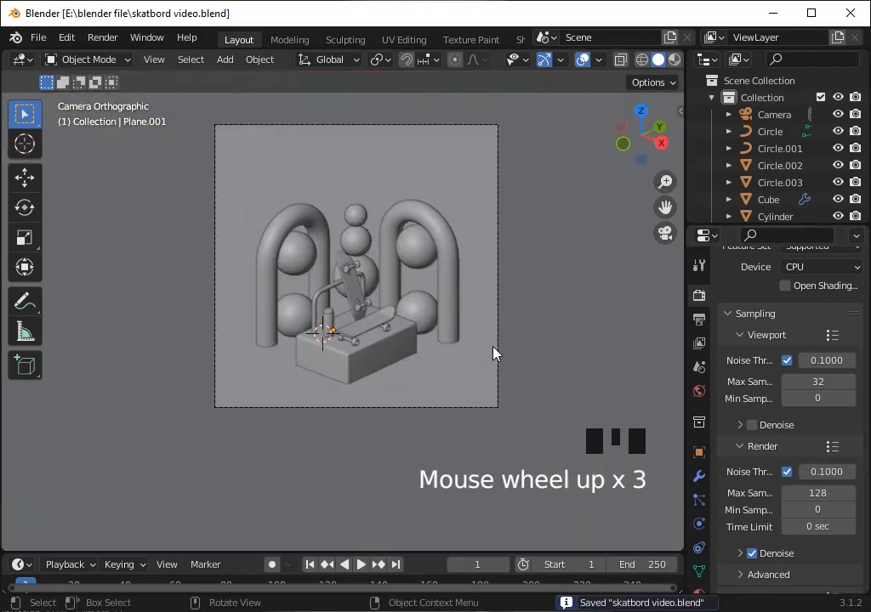
pyautogui.click(499, 352)
pyautogui.press('g')
pyautogui.click(498, 357)
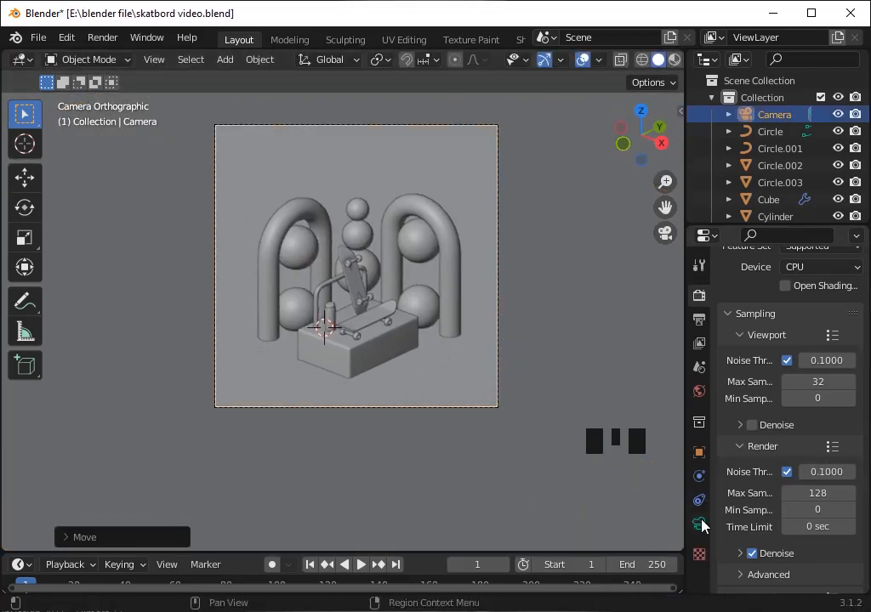
pyautogui.click(699, 524)
pyautogui.moveTo(806, 306); pyautogui.dragTo(791, 307)
pyautogui.moveTo(784, 306); pyautogui.dragTo(766, 306)
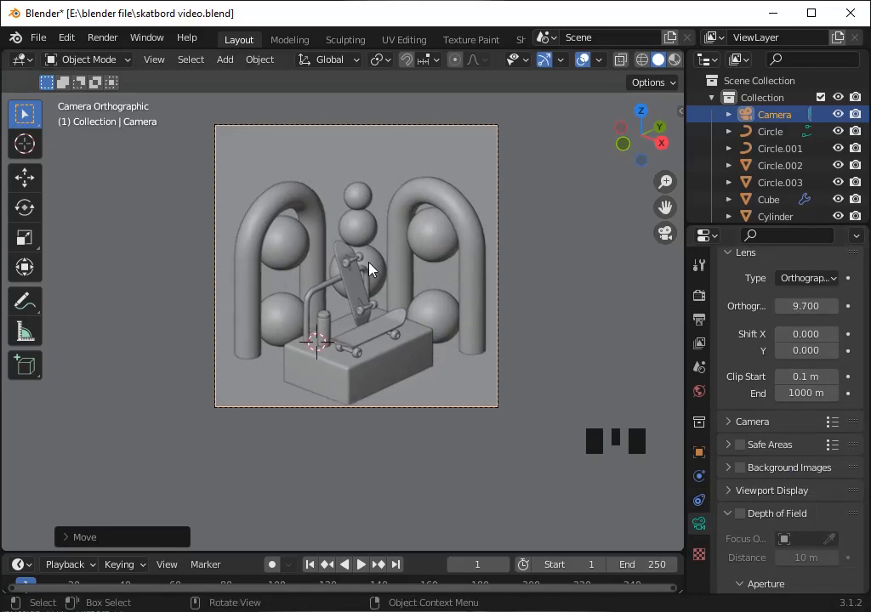
# Move the camera again to centre the arches and box in the frame, save, and narrow the properties editor
pyautogui.press('g')
pyautogui.click(371, 267)
pyautogui.hotkey('ctrl', 's')
pyautogui.moveTo(684, 124); pyautogui.dragTo(729, 128)
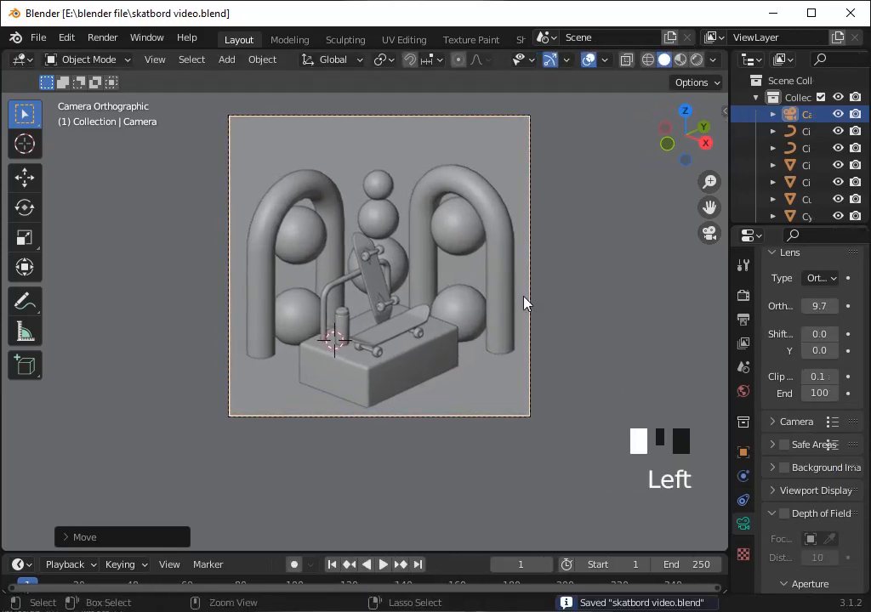
# Switch the viewport to rendered shading, add an area light, and raise it above the scene
pyautogui.click(694, 59)
pyautogui.hotkey('shift', 'a')
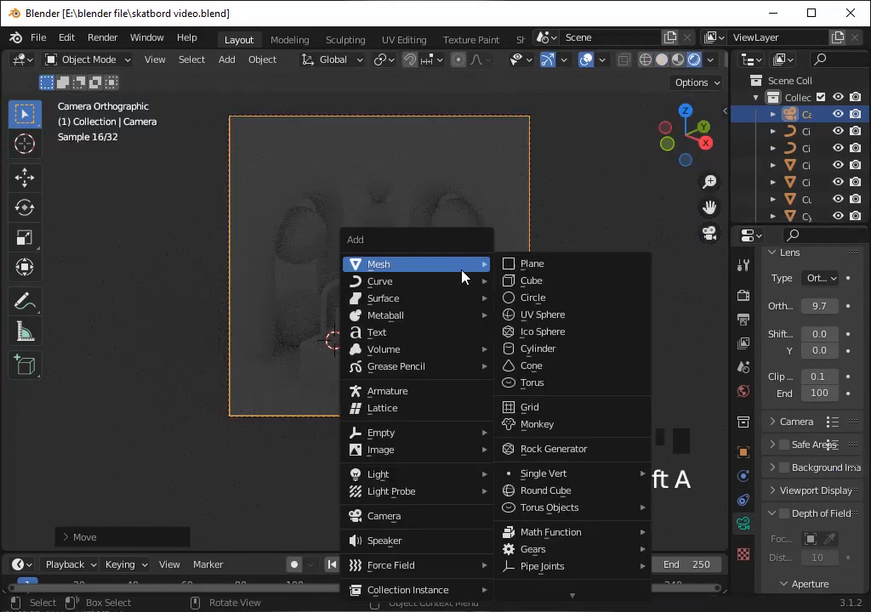
pyautogui.scroll(-2, 365, 317)
pyautogui.hotkey('shift', 'a')
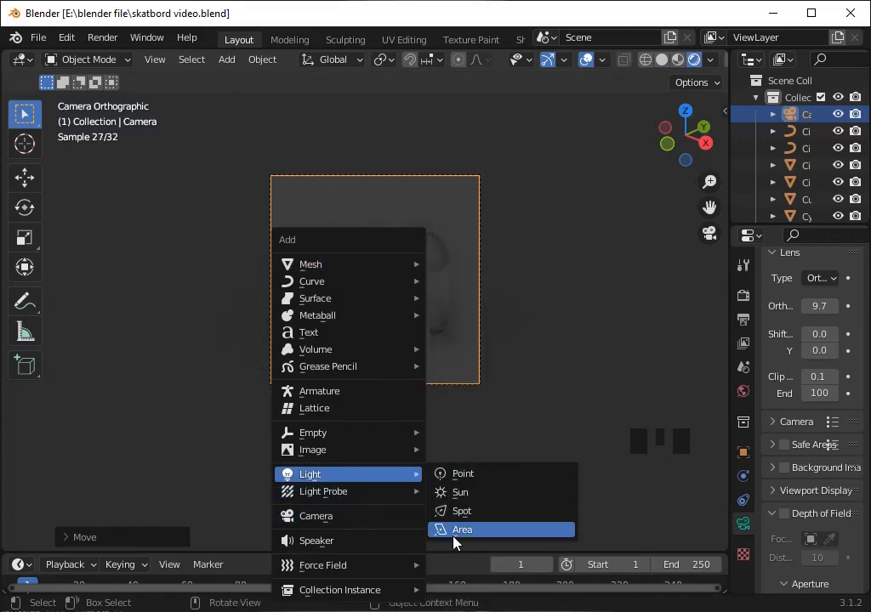
pyautogui.click(455, 530)
pyautogui.press('g')
pyautogui.click(462, 352)
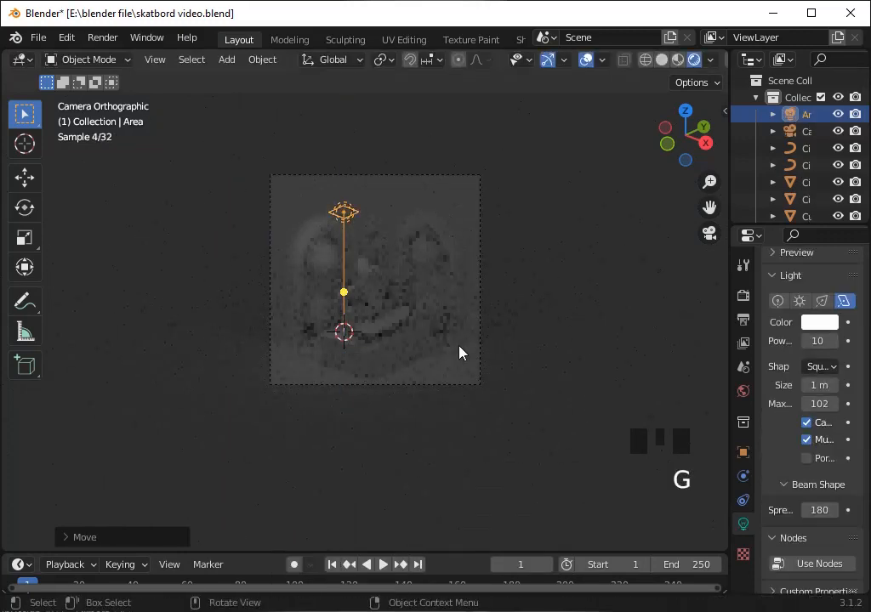
# Position the area light over the box using the top and camera views
pyautogui.click(686, 111)
pyautogui.scroll(-14, 362, 275)
pyautogui.scroll(-4, 362, 276)
pyautogui.press('g')
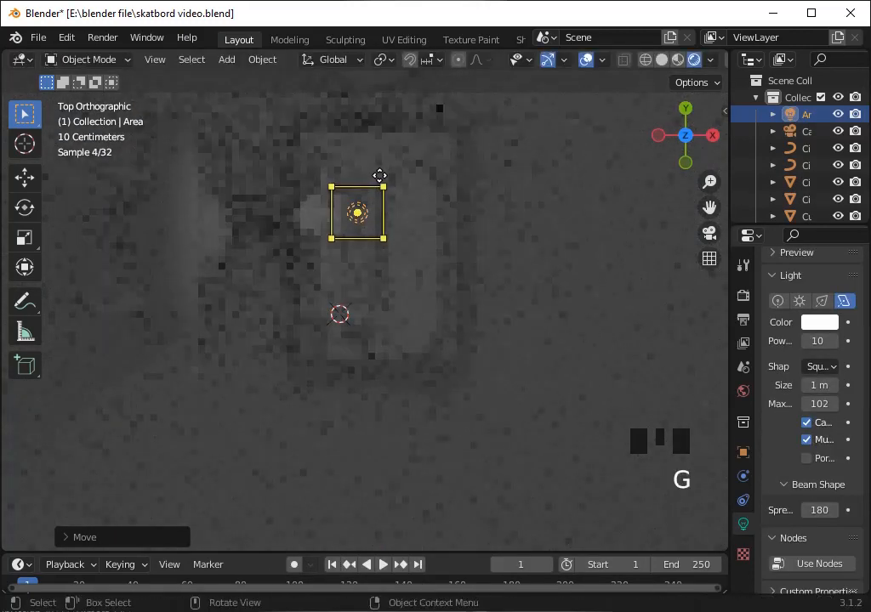
pyautogui.scroll(-3, 379, 175)
pyautogui.press('KP_0')
pyautogui.press('g')
pyautogui.click(372, 217)
# Move the area light between the arches and the box in top view and raise its power
pyautogui.click(684, 110)
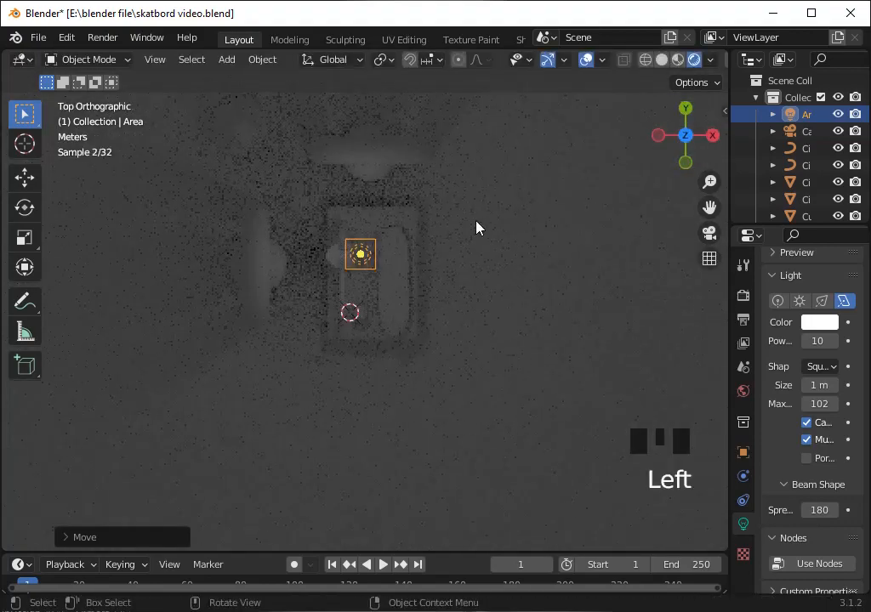
pyautogui.press('g')
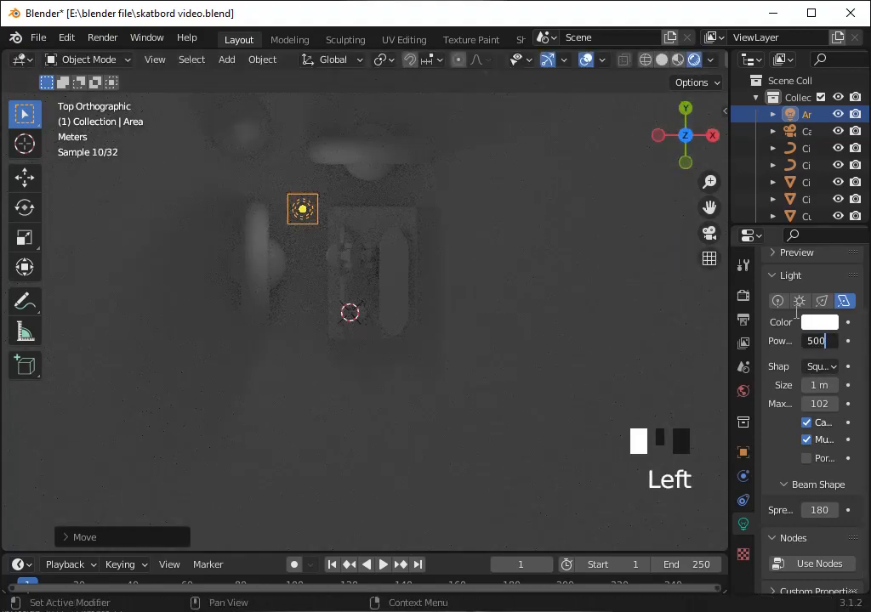
pyautogui.press('Return')
pyautogui.press('Return')
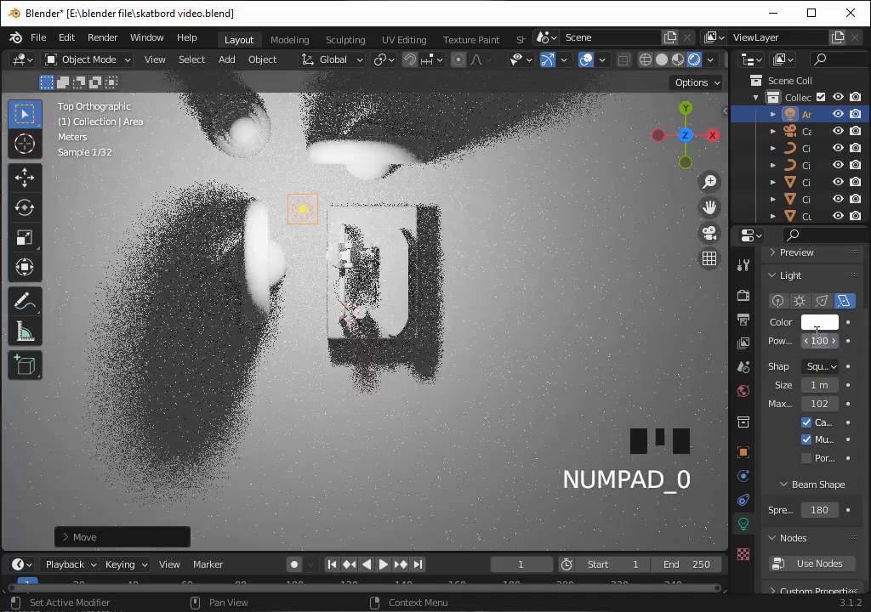
# Duplicate the area light and place the copy behind the arches, checking it through the camera
pyautogui.scroll(-5, 408, 307)
pyautogui.hotkey('shift', 'd')
pyautogui.click(305, 184)
pyautogui.press('KP_0')
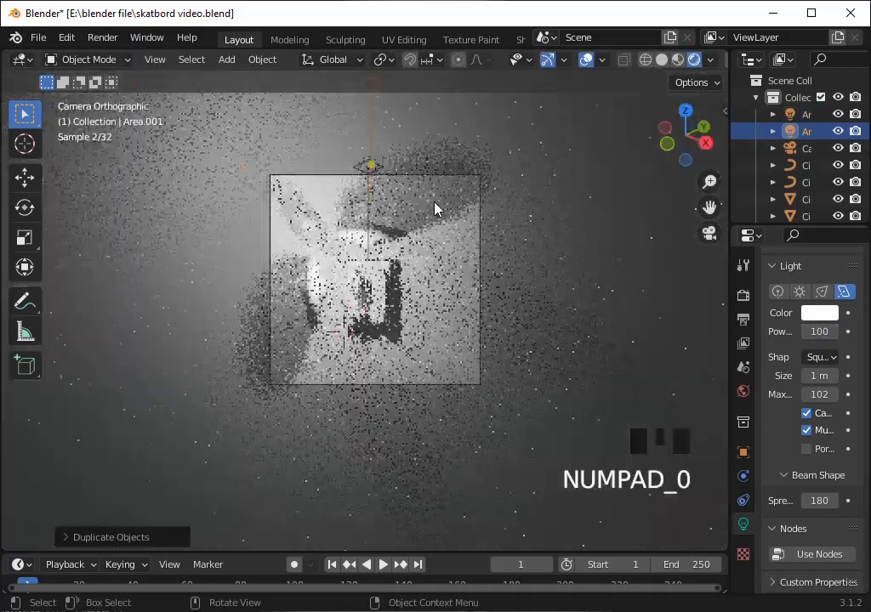
# Move the original area light over the box in top view and check it through the camera
pyautogui.click(685, 111)
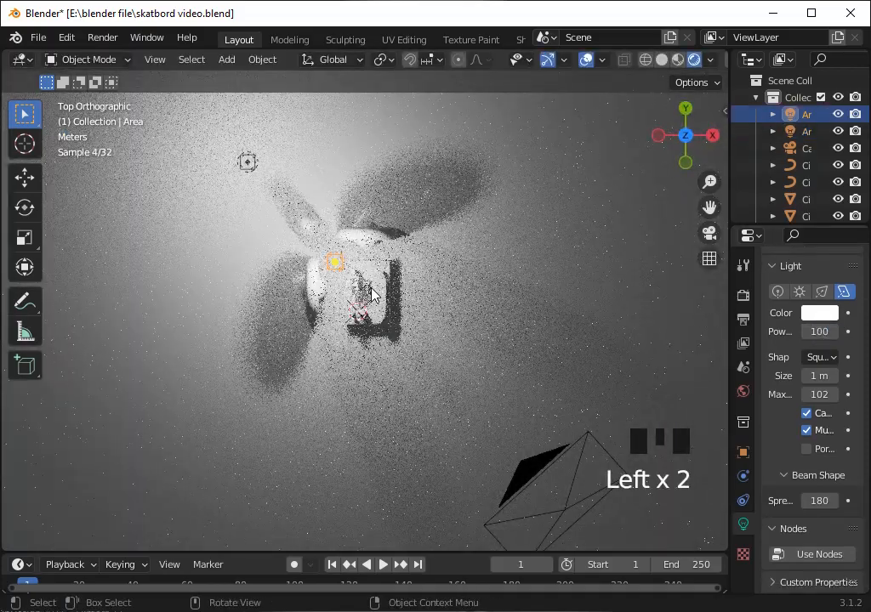
pyautogui.press('g')
pyautogui.click(388, 295)
pyautogui.press('KP_0')
pyautogui.scroll(4, 496, 281)
# Enable Denoise for the Cycles viewport and save the file
pyautogui.click(743, 319)
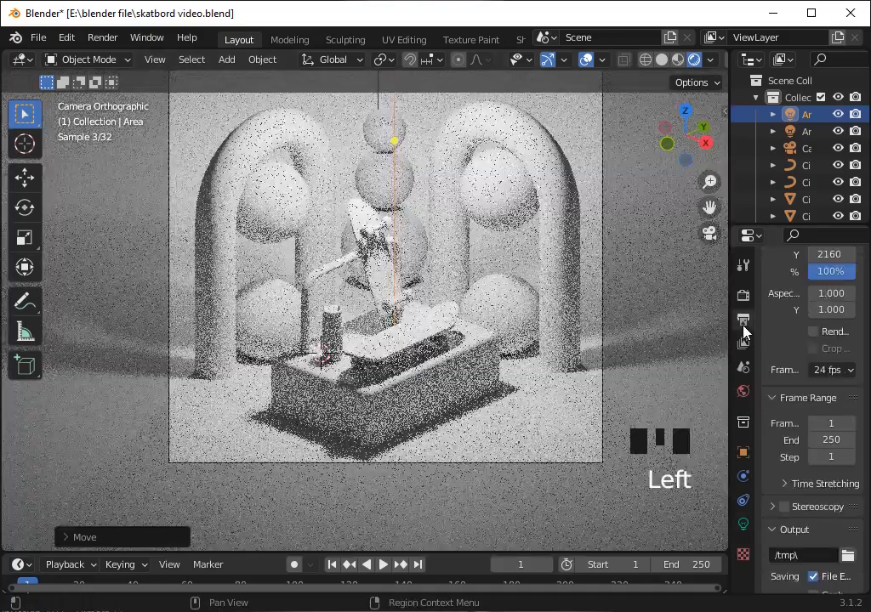
pyautogui.click(744, 294)
pyautogui.scroll(-2, 607, 371)
pyautogui.hotkey('ctrl', 's')
pyautogui.scroll(2, 583, 225)
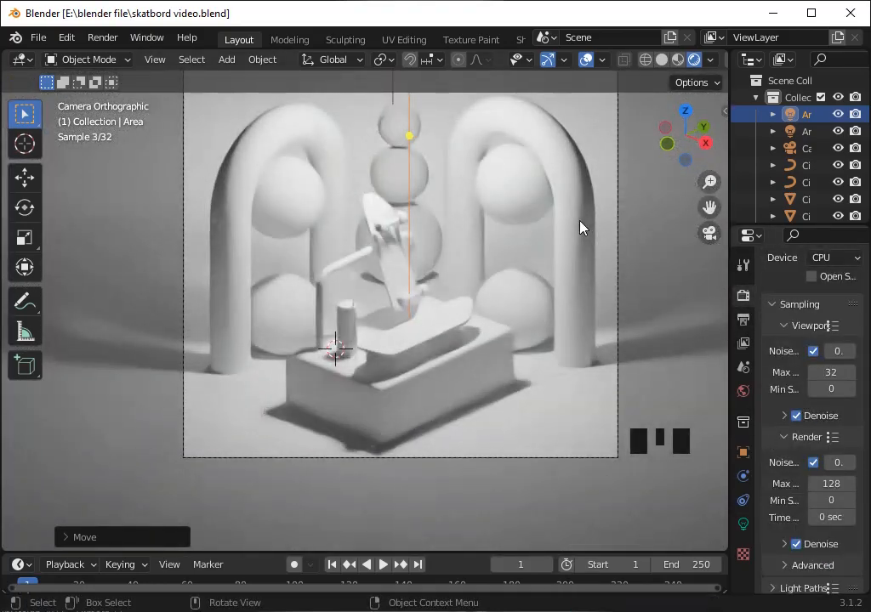
# Duplicate the area light in front view, rotate the copy about 66° around the 3D cursor, and shift it along X to light the scene's right side
pyautogui.scroll(-3, 579, 225)
pyautogui.press('g')
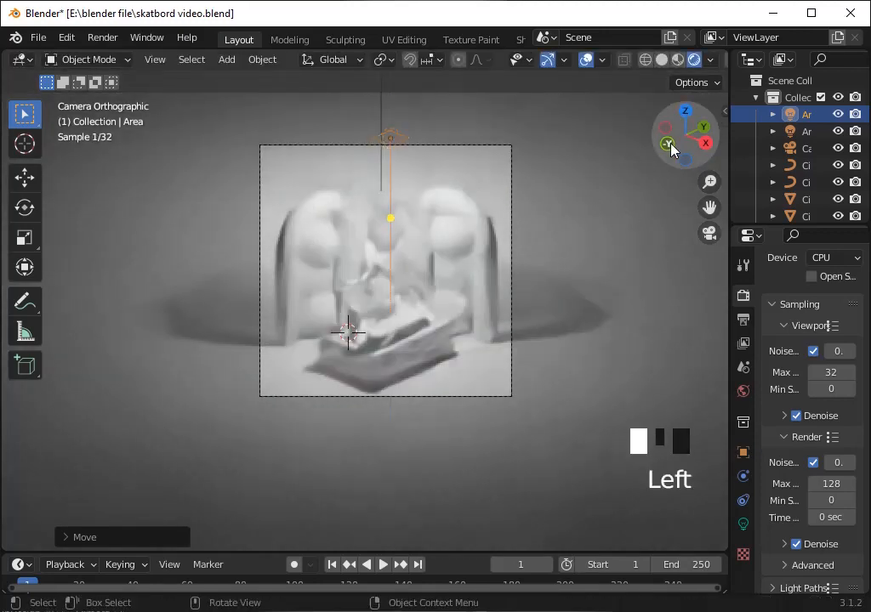
pyautogui.click(668, 145)
pyautogui.hotkey('shift', 'd')
pyautogui.press('r')
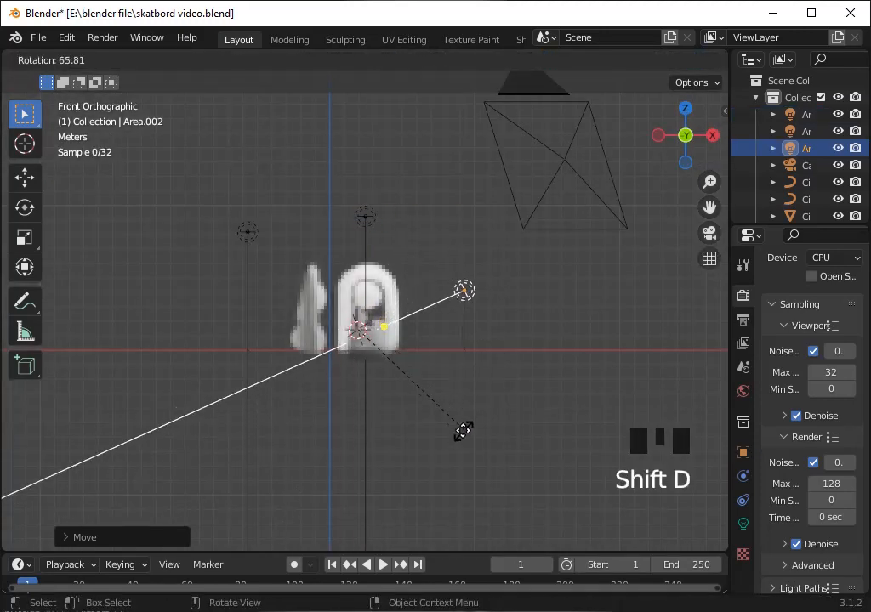
pyautogui.press('KP_0')
pyautogui.scroll(1, 560, 347)
pyautogui.press('g')
pyautogui.press('x')
pyautogui.click(671, 367)
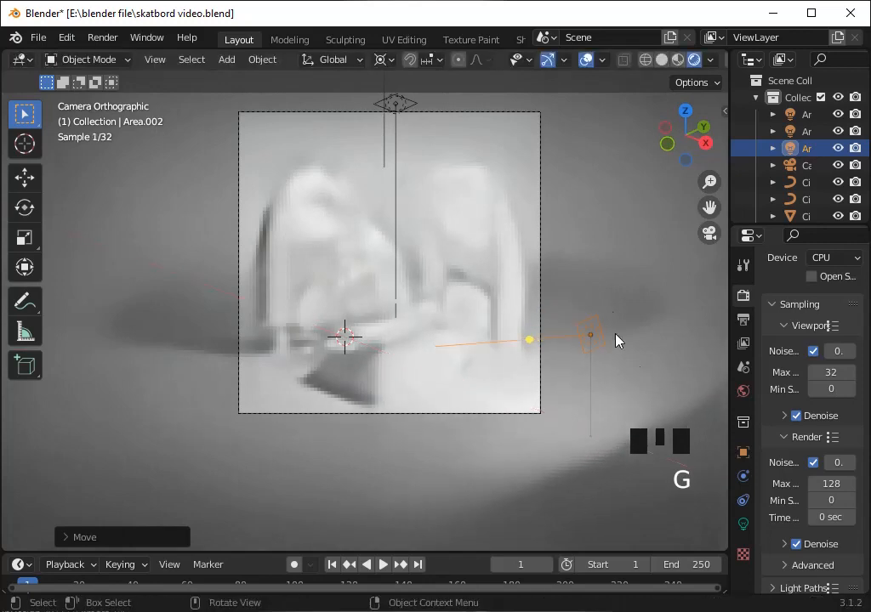
# Duplicate the side light, rotate the copy about -116.5° around global Z to the scene's left side, and save
pyautogui.hotkey('shift', 'd')
pyautogui.press('r')
pyautogui.press('z')
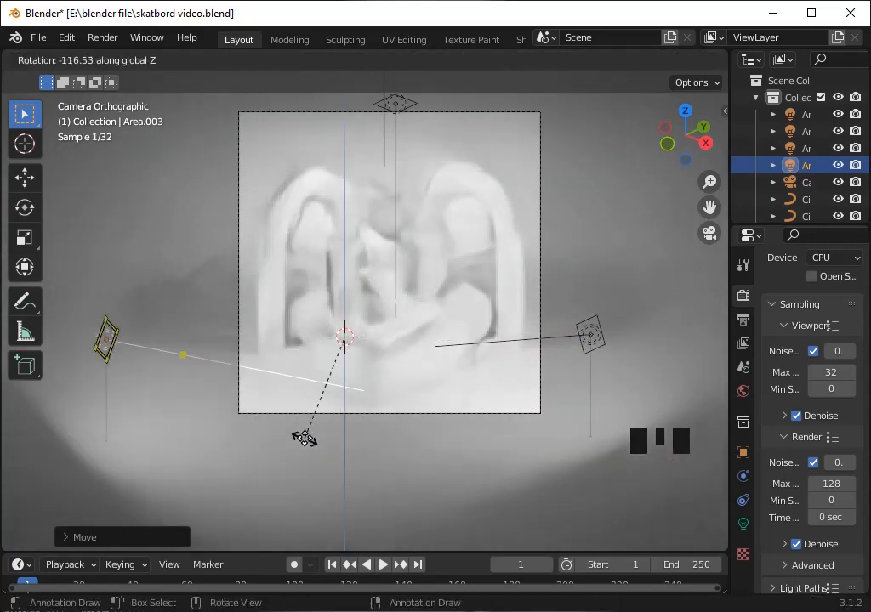
pyautogui.click(304, 438)
pyautogui.hotkey('ctrl', 's')
# Place two more overhead area light copies, one on each side of the arches, and save the file
pyautogui.scroll(-2, 406, 138)
pyautogui.hotkey('shift', 'd')
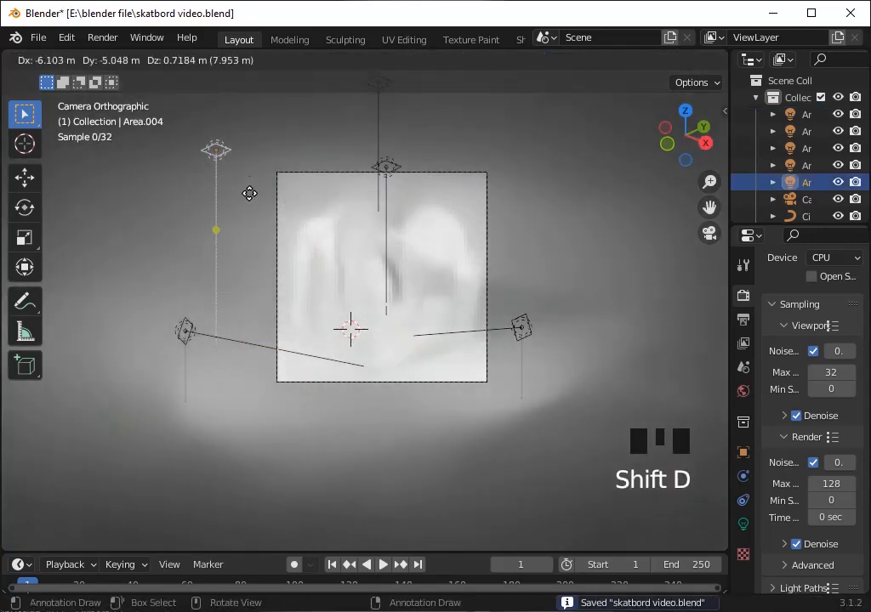
pyautogui.click(273, 151)
pyautogui.scroll(-1, 465, 192)
pyautogui.hotkey('shift', 'd')
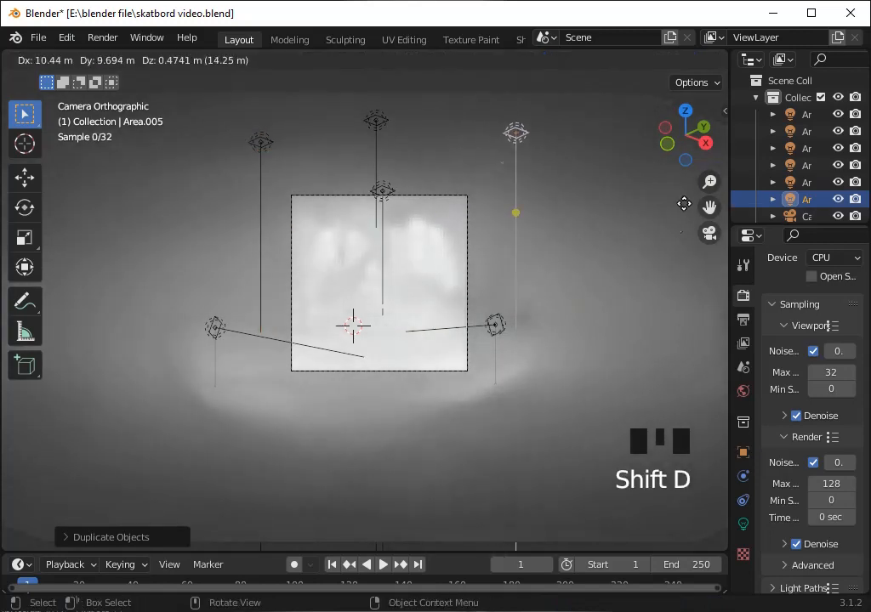
pyautogui.scroll(4, 479, 232)
pyautogui.hotkey('ctrl', 's')
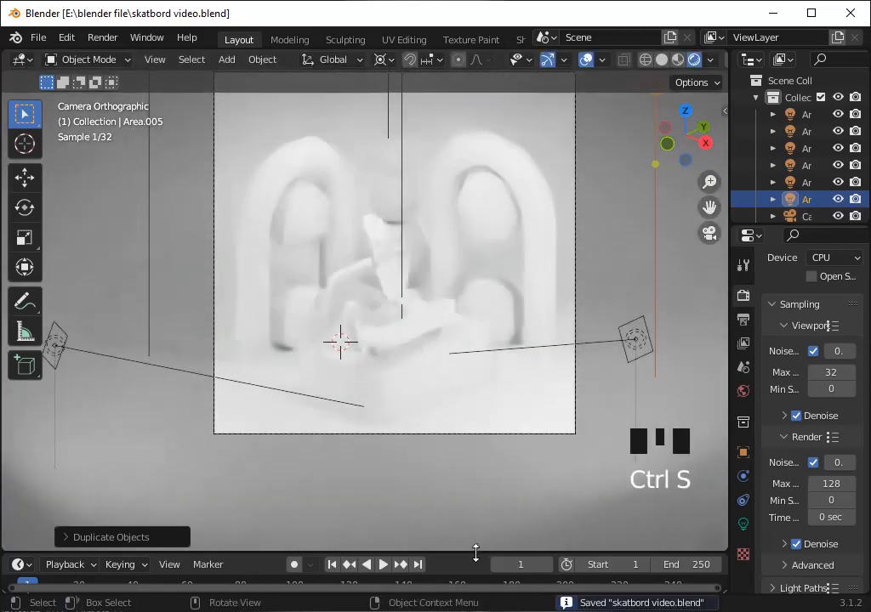
# Enlarge the timeline area, select the backdrop plane, and change the area to the Shader Editor
pyautogui.moveTo(475, 553); pyautogui.dragTo(472, 307)
pyautogui.scroll(-3, 565, 189)
pyautogui.click(565, 189)
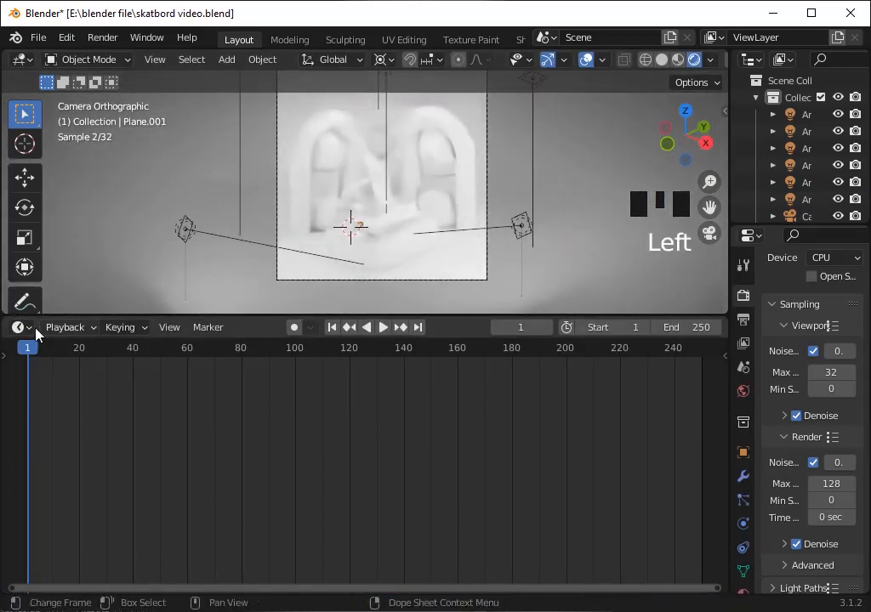
pyautogui.click(22, 327)
pyautogui.click(68, 488)
# Collapse the node sidebar, create a new material for the backdrop plane, and reposition its shader node
pyautogui.moveTo(542, 449); pyautogui.dragTo(714, 443)
pyautogui.click(451, 336)
pyautogui.scroll(1, 479, 189)
pyautogui.scroll(6, 350, 443)
pyautogui.press('g')
pyautogui.click(390, 399)
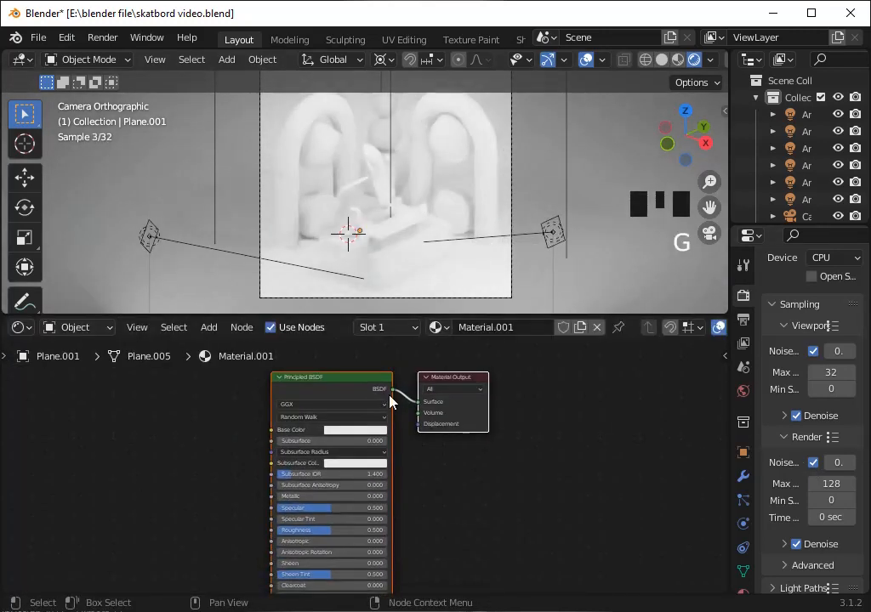
# Set the backdrop material's base color to a bright blue
pyautogui.scroll(4, 384, 404)
pyautogui.click(373, 420)
pyautogui.click(388, 248)
pyautogui.moveTo(388, 248); pyautogui.dragTo(428, 208)
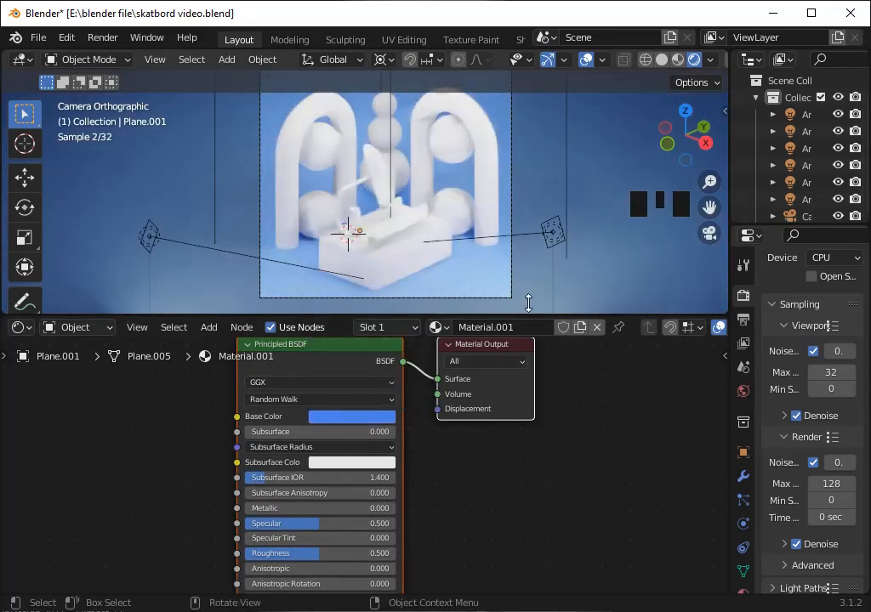
# Raise the area light on the scene's left side along the Z axis
pyautogui.click(544, 234)
pyautogui.click(229, 253)
pyautogui.press('g')
pyautogui.press('z')
pyautogui.click(234, 205)
# Raise the area light on the scene's right side along the Z axis, and enlarge the 3D viewport area slightly
pyautogui.click(547, 240)
pyautogui.press('g')
pyautogui.press('z')
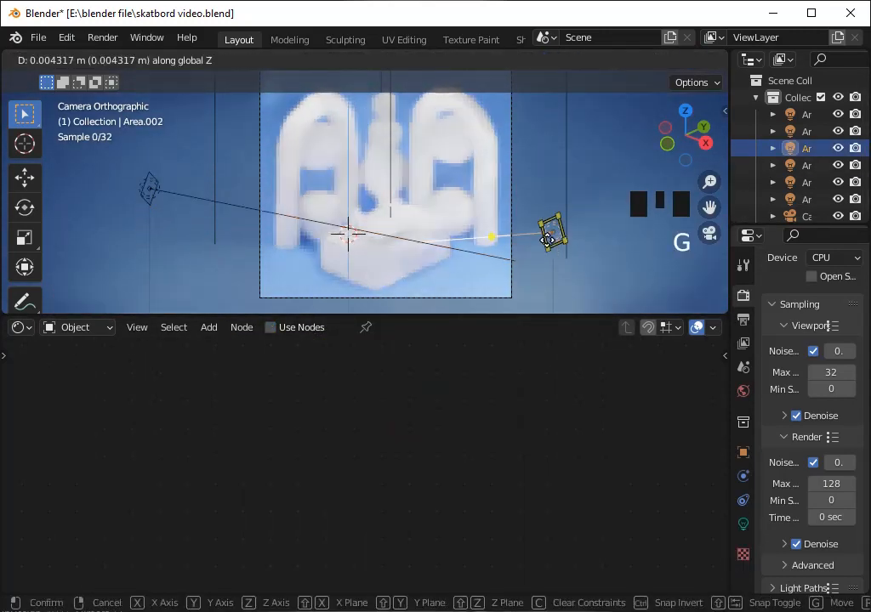
pyautogui.click(547, 199)
pyautogui.scroll(3, 495, 308)
pyautogui.moveTo(496, 314); pyautogui.dragTo(496, 331)
# Create new materials for the bent rail and the box, and reposition the box material's shader node
pyautogui.click(327, 233)
pyautogui.click(405, 347)
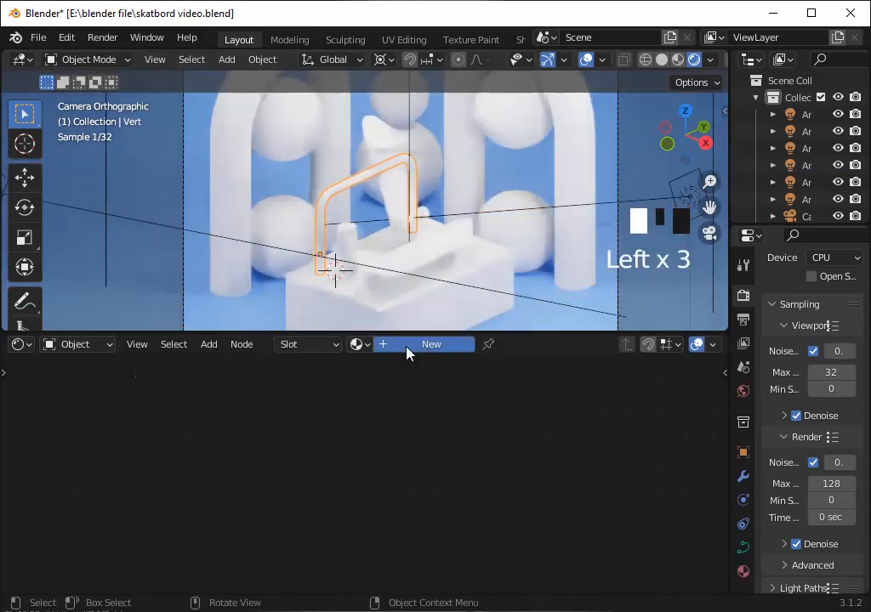
pyautogui.scroll(2, 358, 464)
pyautogui.click(419, 302)
pyautogui.click(415, 347)
pyautogui.scroll(4, 391, 433)
pyautogui.press('g')
pyautogui.click(354, 463)
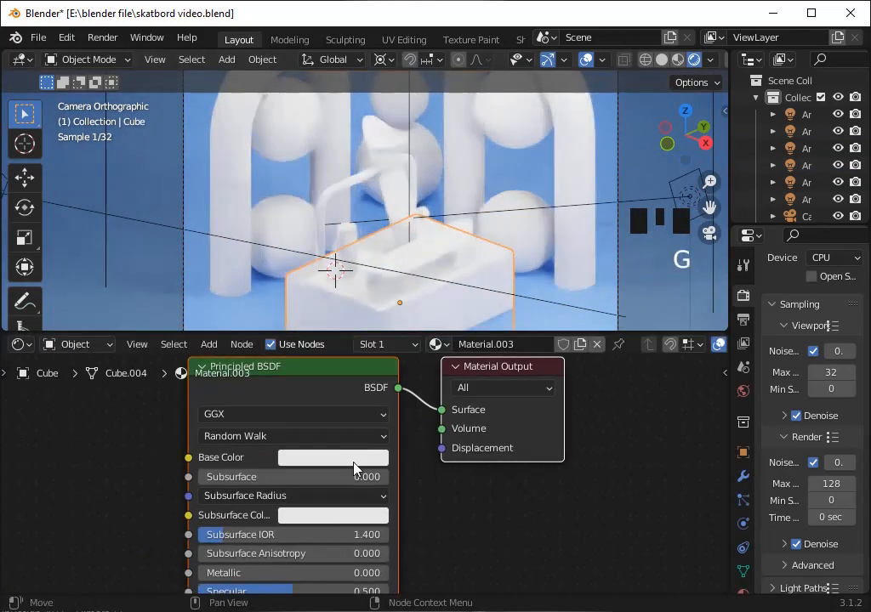
# Set the box material's base color to a bright purple and save the file
pyautogui.click(354, 463)
pyautogui.moveTo(375, 312)
pyautogui.mouseDown()
pyautogui.moveTo(398, 261)
pyautogui.moveTo(341, 247)
pyautogui.mouseUp()
pyautogui.click(429, 253)
pyautogui.moveTo(429, 255); pyautogui.dragTo(428, 207)
pyautogui.click(440, 312)
pyautogui.click(438, 300)
pyautogui.click(333, 458)
pyautogui.moveTo(392, 268); pyautogui.dragTo(400, 261)
pyautogui.hotkey('ctrl', 's')
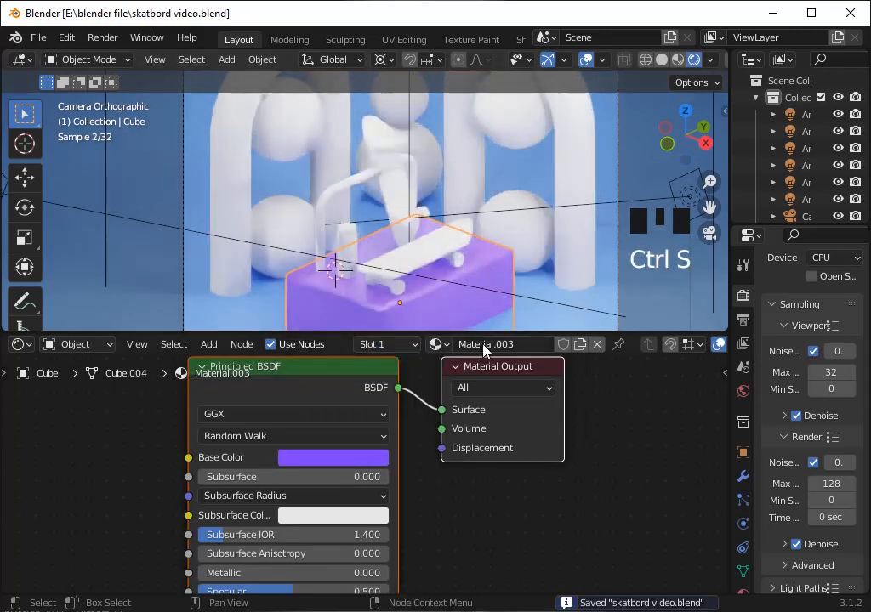
# Set the box material's roughness to 0.2 and save the file
pyautogui.scroll(-2, 284, 484)
pyautogui.scroll(2, 248, 401)
pyautogui.moveTo(283, 520); pyautogui.dragTo(263, 514)
pyautogui.click(264, 514)
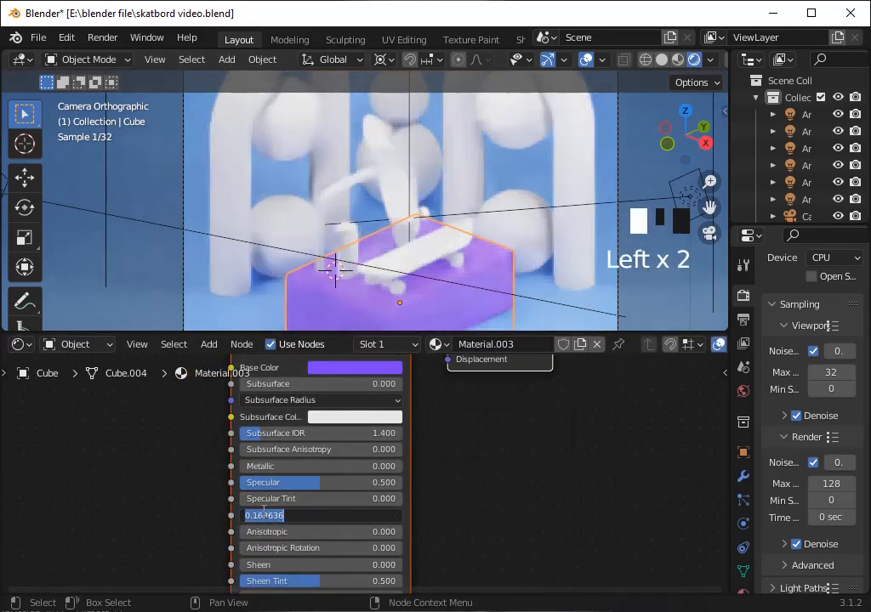
pyautogui.write('.1')
pyautogui.press('Return')
pyautogui.hotkey('ctrl', 's')
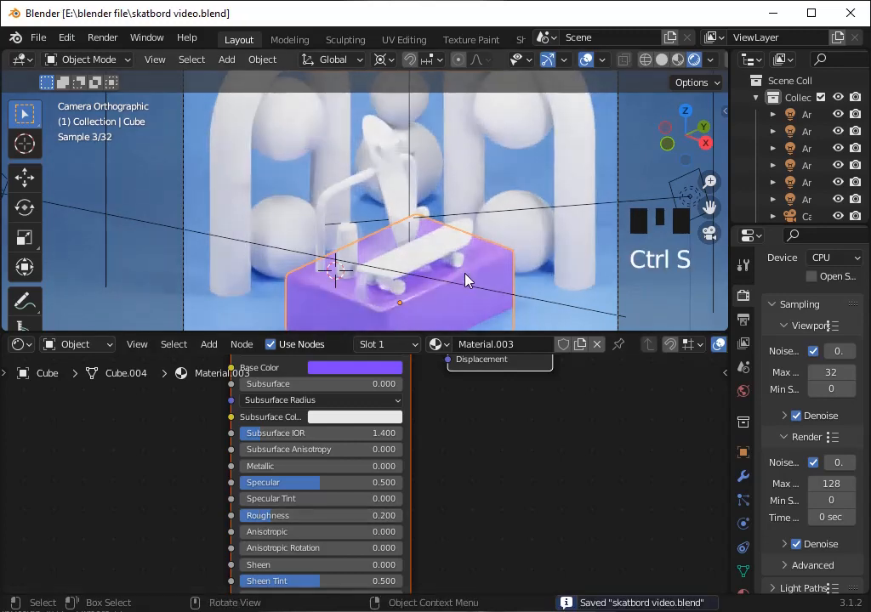
# Darken the bent rail's base color to a light grey and set its metallic value to 1
pyautogui.click(360, 192)
pyautogui.scroll(-2, 377, 496)
pyautogui.press('g')
pyautogui.click(368, 458)
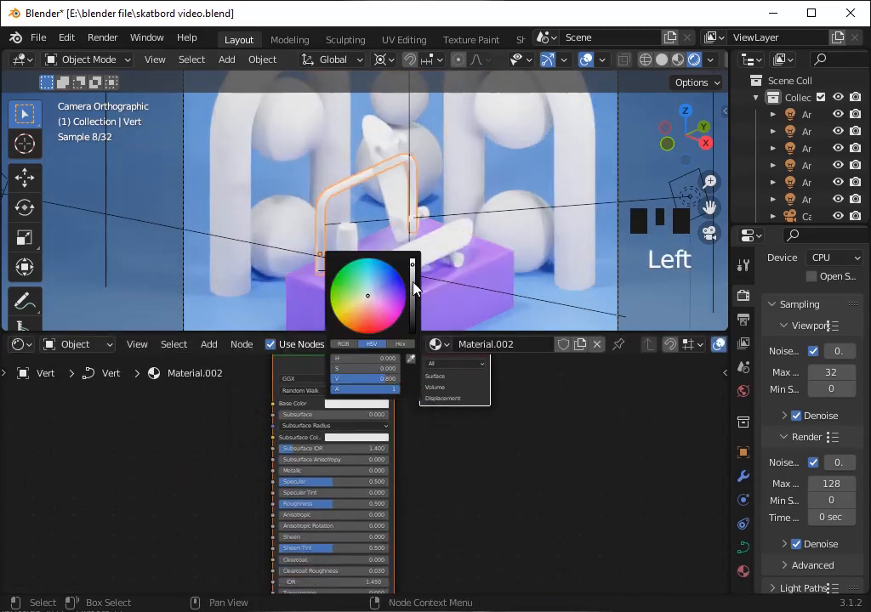
pyautogui.click(413, 277)
pyautogui.click(358, 470)
pyautogui.write('1')
pyautogui.press('Return')
# Set the rail material's roughness to 0.3 and save the file
pyautogui.scroll(5, 366, 474)
pyautogui.click(347, 516)
pyautogui.write('.')
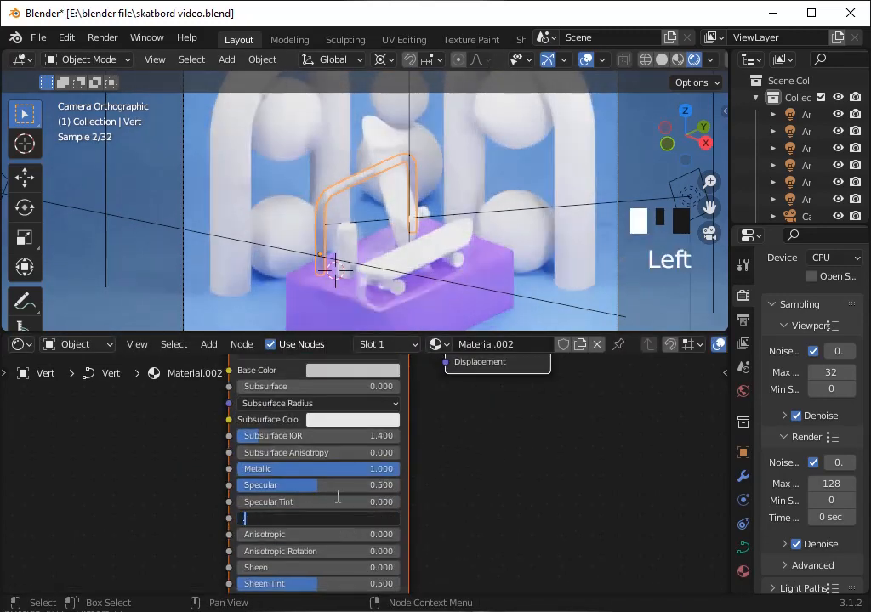
pyautogui.write('3')
pyautogui.press('Return')
pyautogui.click(508, 165)
pyautogui.hotkey('ctrl', 's')
# Lower the rail material's roughness to about 0.164 and darken its base color to a deeper grey
pyautogui.click(349, 179)
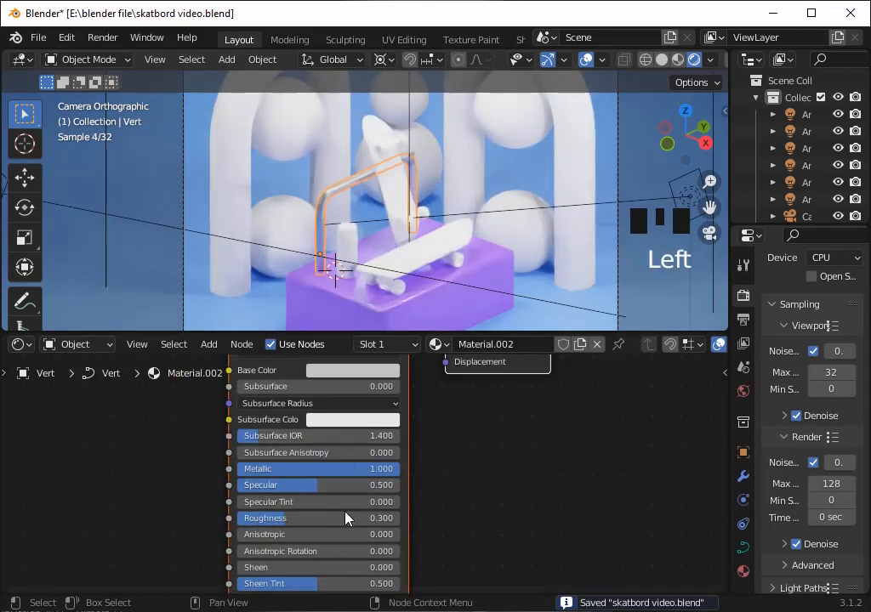
pyautogui.moveTo(346, 518); pyautogui.dragTo(324, 518)
pyautogui.click(371, 371)
pyautogui.click(436, 194)
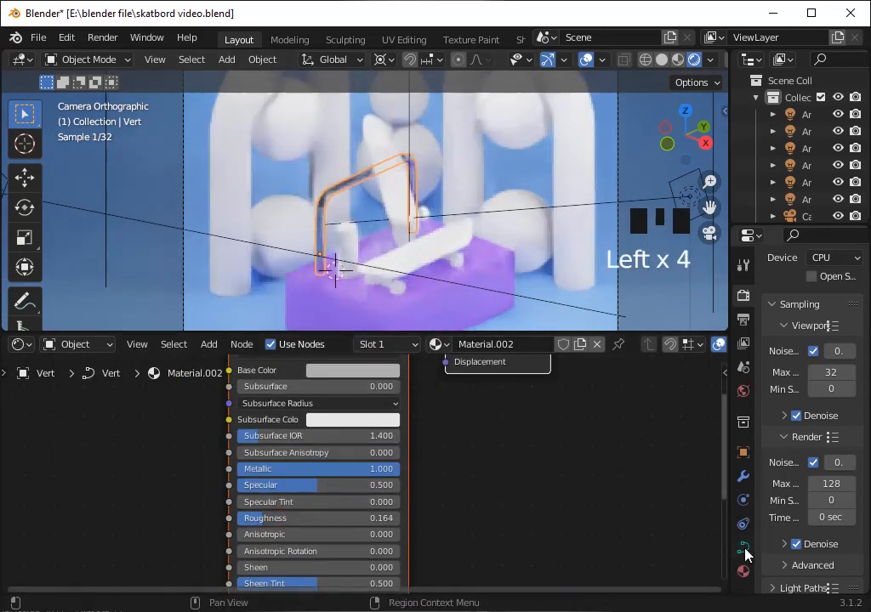
# Open the rail's material properties and expand the material preview
pyautogui.click(742, 570)
pyautogui.scroll(4, 793, 400)
pyautogui.click(792, 395)
pyautogui.click(661, 291)
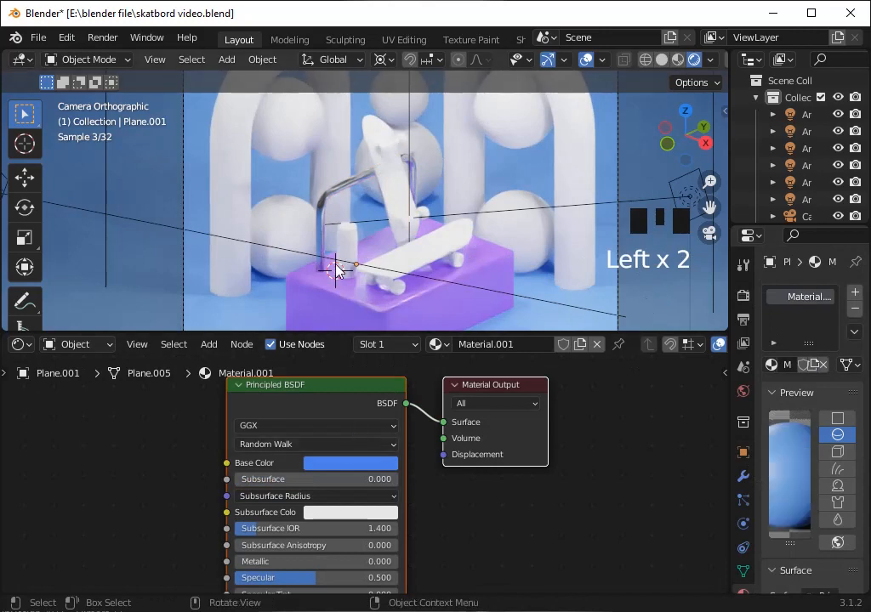
# Reselect the bent rail and readjust the brightness of its base color
pyautogui.click(329, 262)
pyautogui.click(371, 369)
pyautogui.click(371, 369)
pyautogui.moveTo(431, 184); pyautogui.dragTo(431, 204)
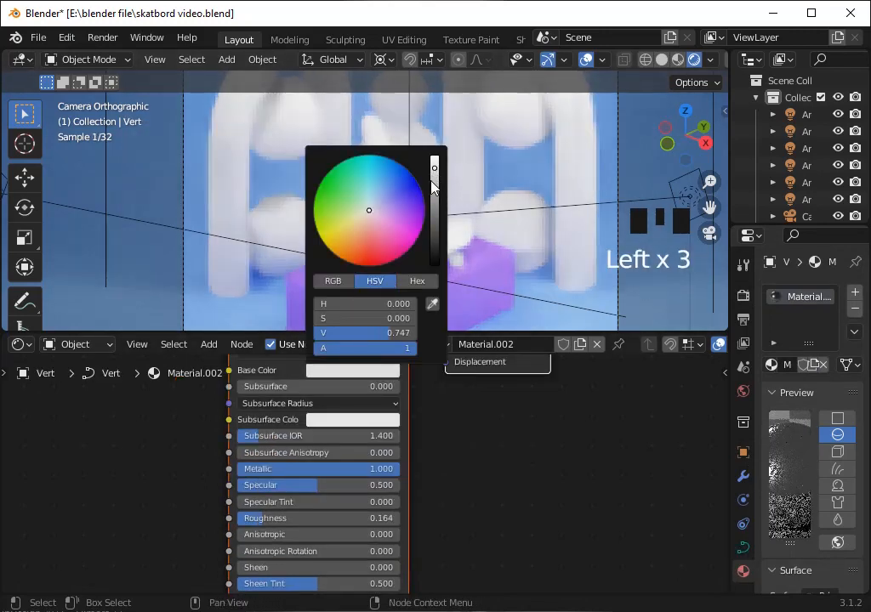
pyautogui.click(579, 162)
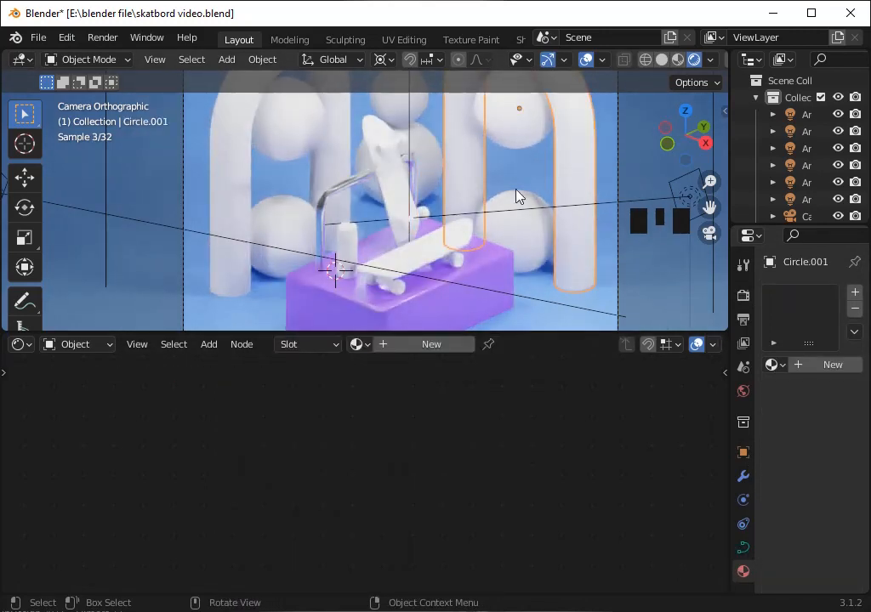
# Assign the box's purple material to the bottle cap as a single-user copy
pyautogui.click(346, 228)
pyautogui.scroll(7, 354, 263)
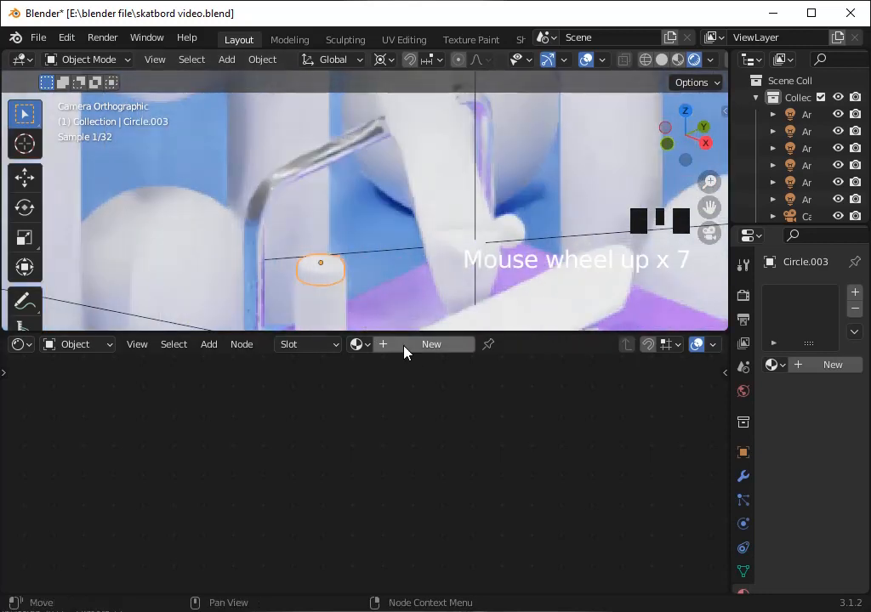
pyautogui.click(358, 343)
pyautogui.click(406, 418)
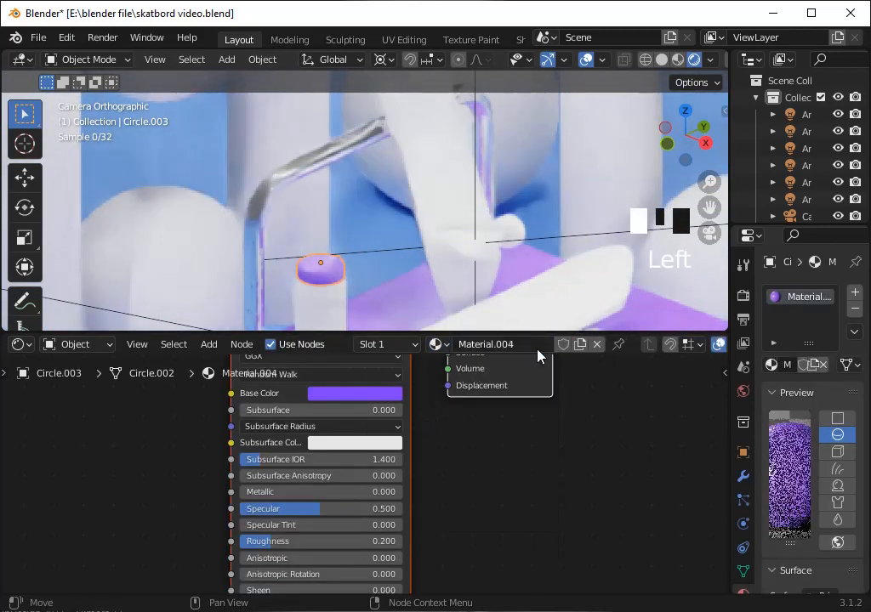
# Set the bottle cap material's roughness to 0.35 and metallic to 0.8
pyautogui.doubleClick(327, 539)
pyautogui.write('0.35')
pyautogui.press('Return')
pyautogui.doubleClick(332, 492)
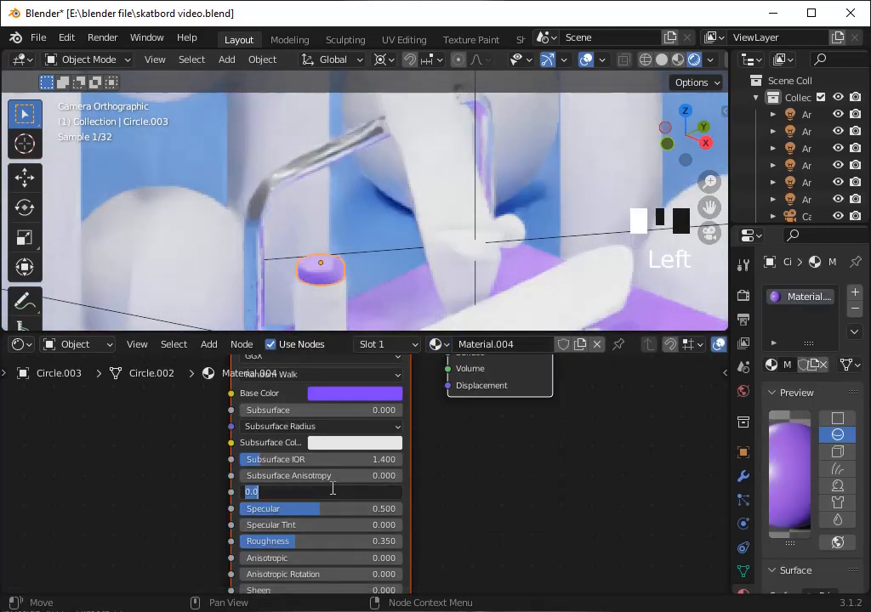
pyautogui.write('0.8')
pyautogui.press('Return')
# Darken the bottle cap's base color to near black and save the file
pyautogui.click(354, 393)
pyautogui.moveTo(436, 181); pyautogui.dragTo(437, 283)
pyautogui.hotkey('ctrl', 's')
pyautogui.click(331, 276)
pyautogui.click(327, 268)
pyautogui.click(355, 393)
pyautogui.hotkey('ctrl', 's')
pyautogui.click(485, 246)
pyautogui.scroll(2, 355, 295)
pyautogui.click(319, 299)
pyautogui.press('`')
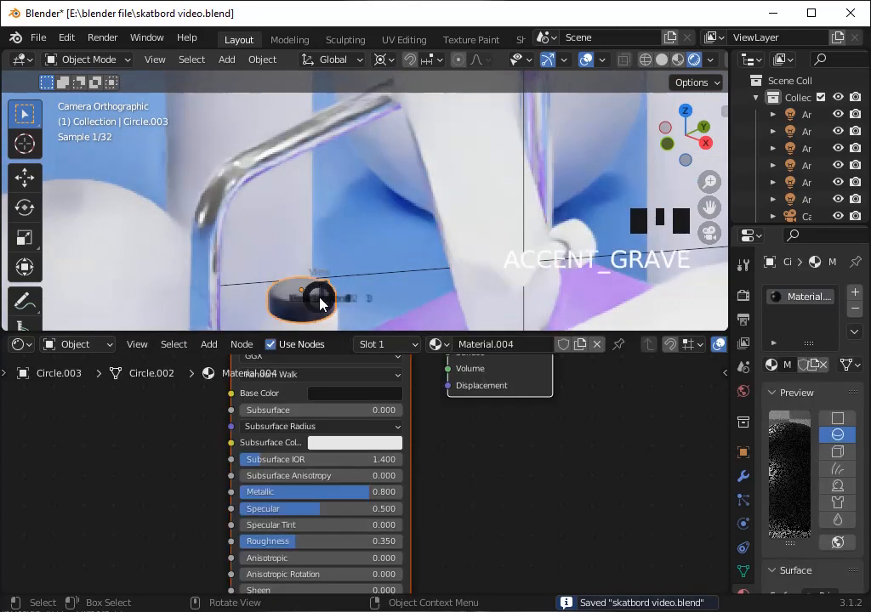
pyautogui.hotkey('ctrl', 's')
# Create a new material for the bottle body and reposition its shader node
pyautogui.scroll(-3, 418, 309)
pyautogui.click(418, 315)
pyautogui.press('KP_0')
pyautogui.scroll(-2, 612, 194)
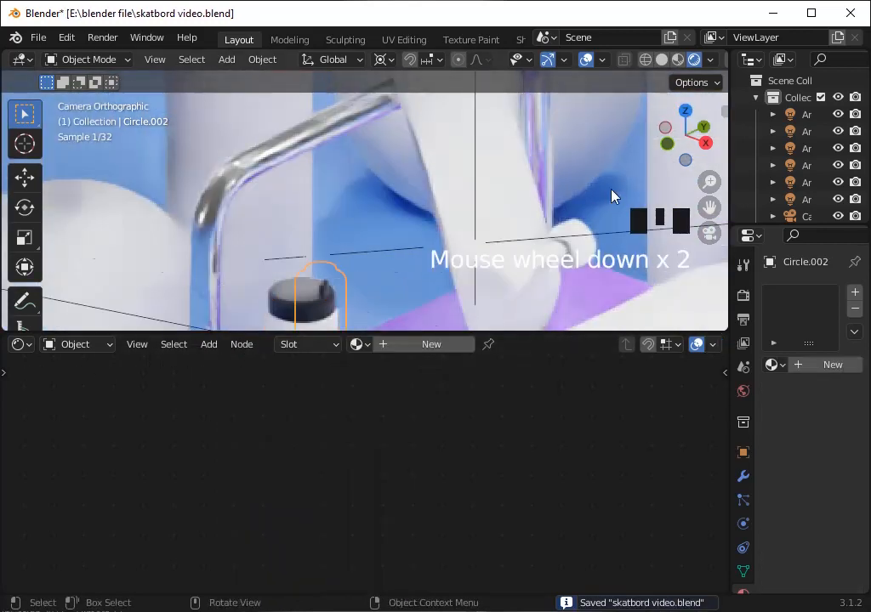
pyautogui.press('Left')
pyautogui.hotkey('ctrl', 's')
pyautogui.click(390, 344)
pyautogui.scroll(-7, 391, 435)
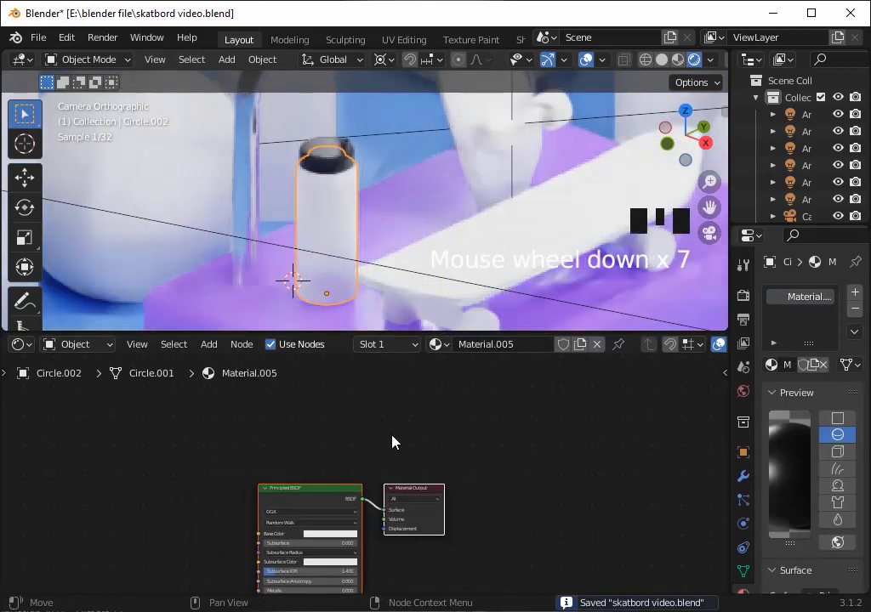
pyautogui.press('g')
pyautogui.click(394, 410)
# Set the bottle body material's roughness to 0.01 and transmission to 1, and save the file
pyautogui.scroll(6, 383, 425)
pyautogui.hotkey('ctrl', 's')
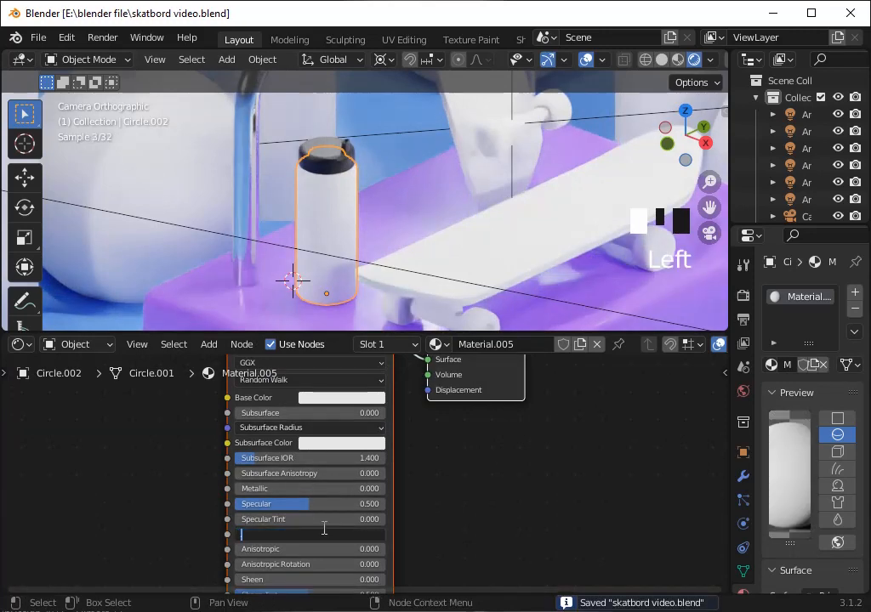
pyautogui.scroll(-2, 366, 502)
pyautogui.press('a')
pyautogui.scroll(6, 366, 497)
pyautogui.click(291, 509)
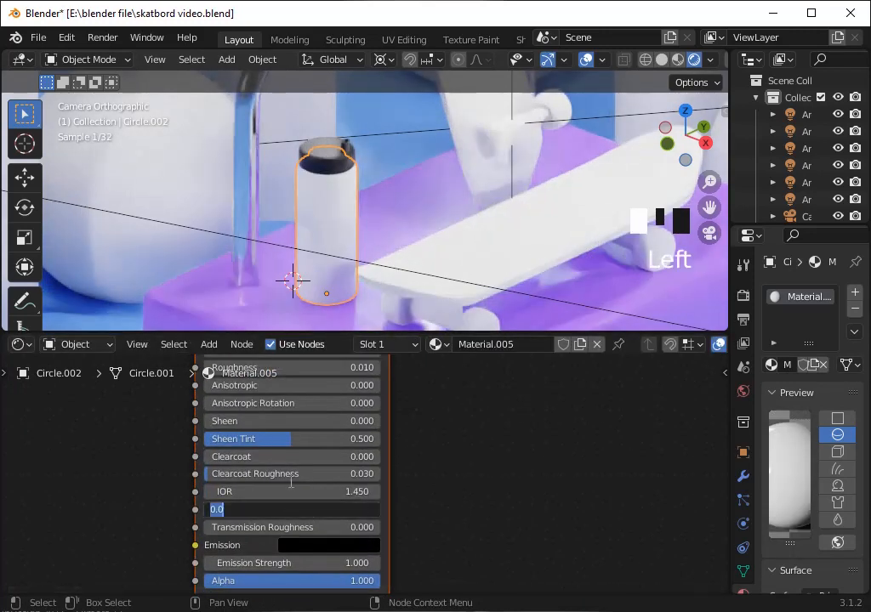
pyautogui.write('1')
pyautogui.press('Return')
pyautogui.hotkey('ctrl', 's')
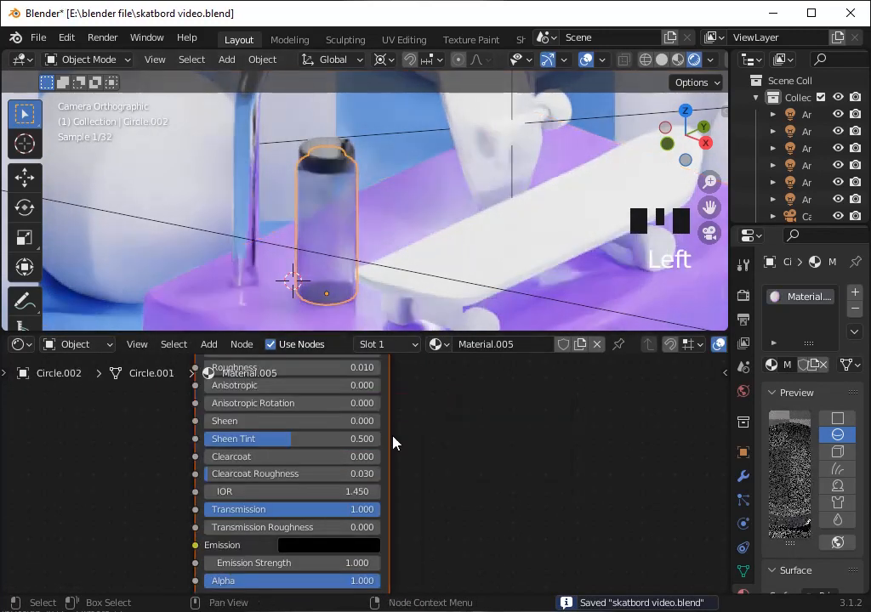
# Reposition the bottle body's shader node and brighten its base color to pure white
pyautogui.press('Home')
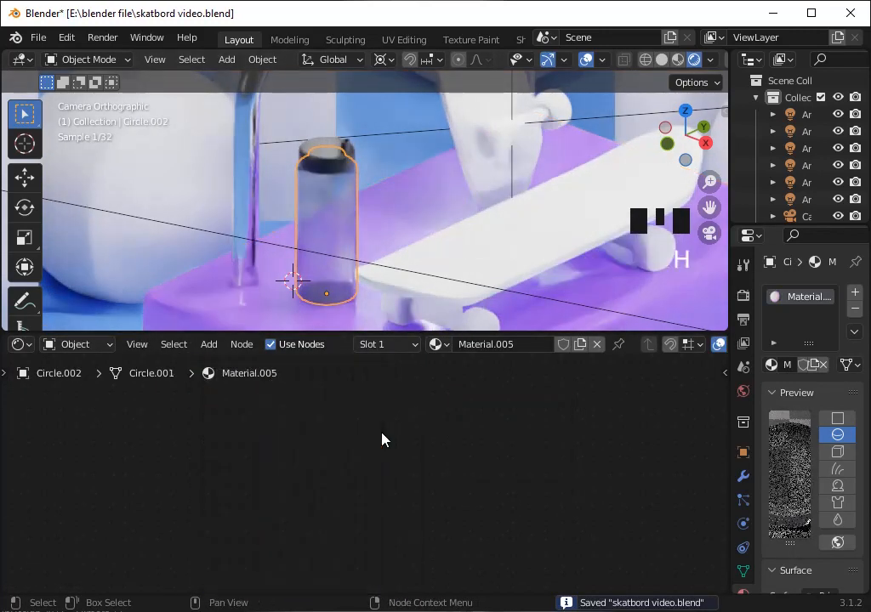
pyautogui.press('g')
pyautogui.click(382, 520)
pyautogui.click(349, 407)
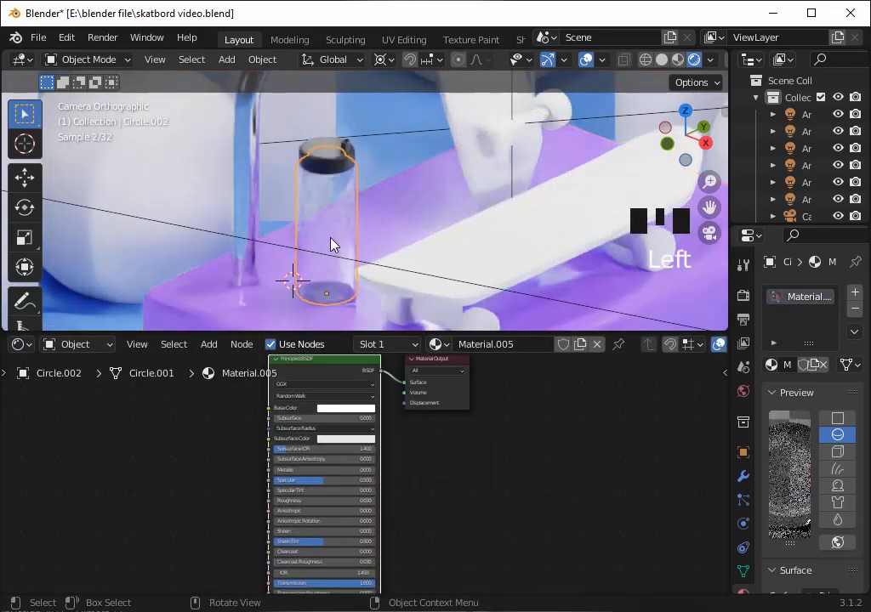
# Reposition the box material's shader node, change the bottle body material's IOR, and save the file
pyautogui.click(407, 194)
pyautogui.press('g')
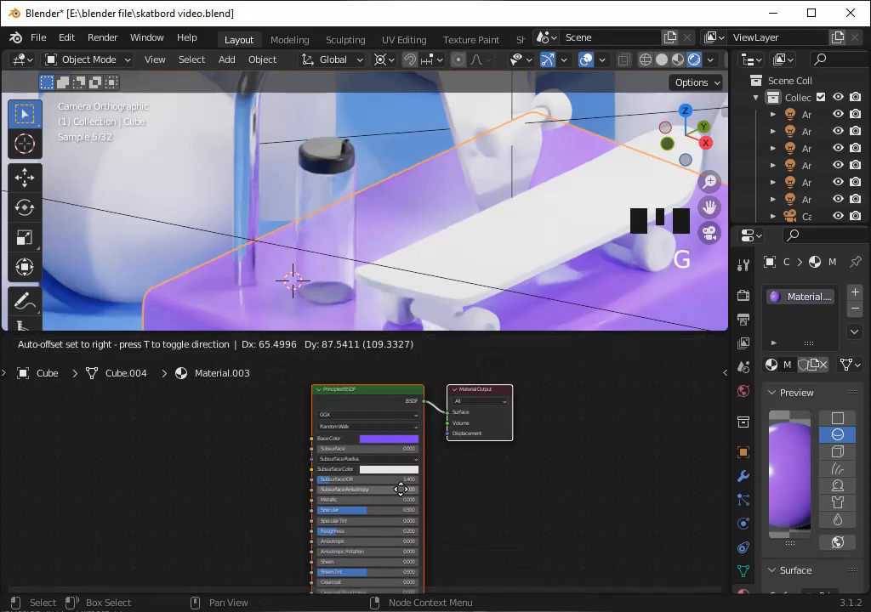
pyautogui.scroll(6, 399, 490)
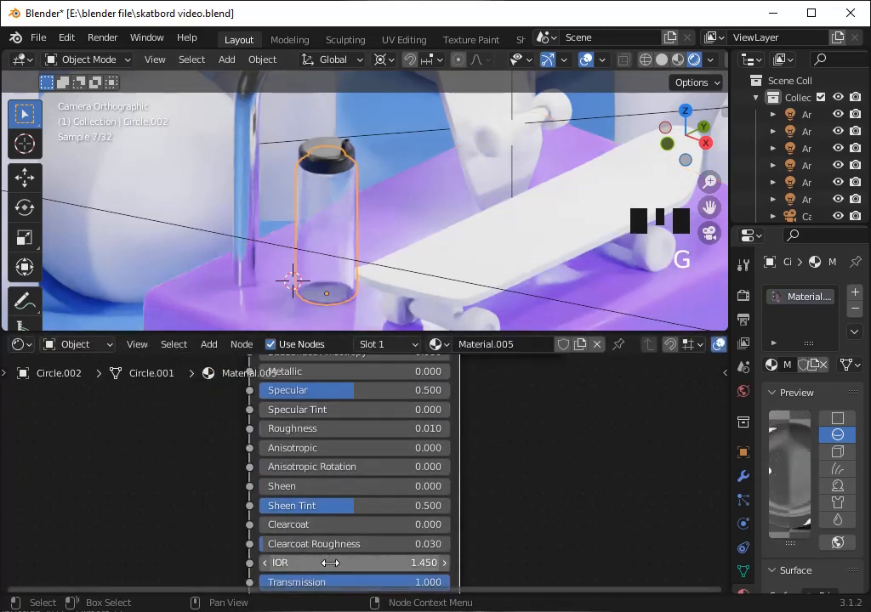
pyautogui.write('5')
pyautogui.press('Return')
pyautogui.hotkey('ctrl', 's')
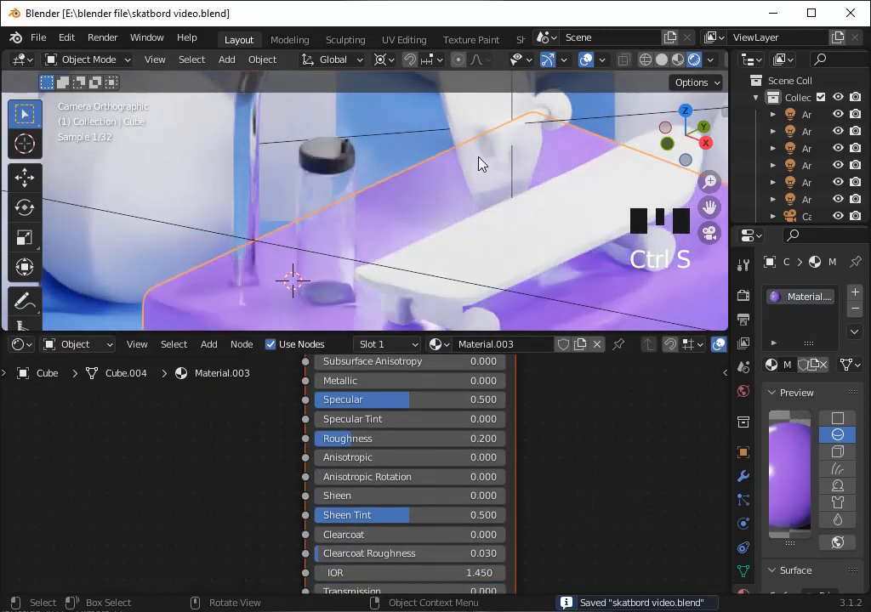
# Assign the box's purple material to the deck of the skateboard lying on the box
pyautogui.click(527, 271)
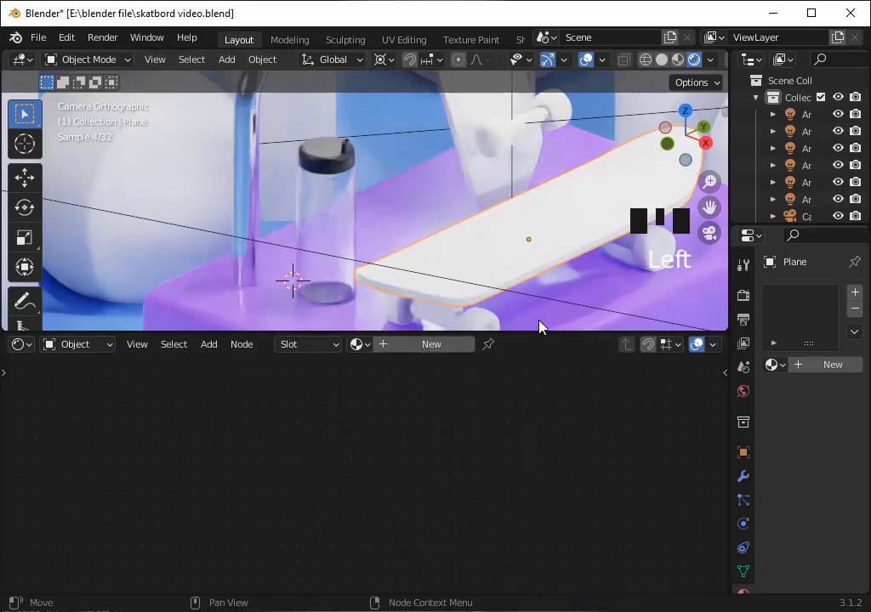
pyautogui.click(356, 344)
pyautogui.click(373, 417)
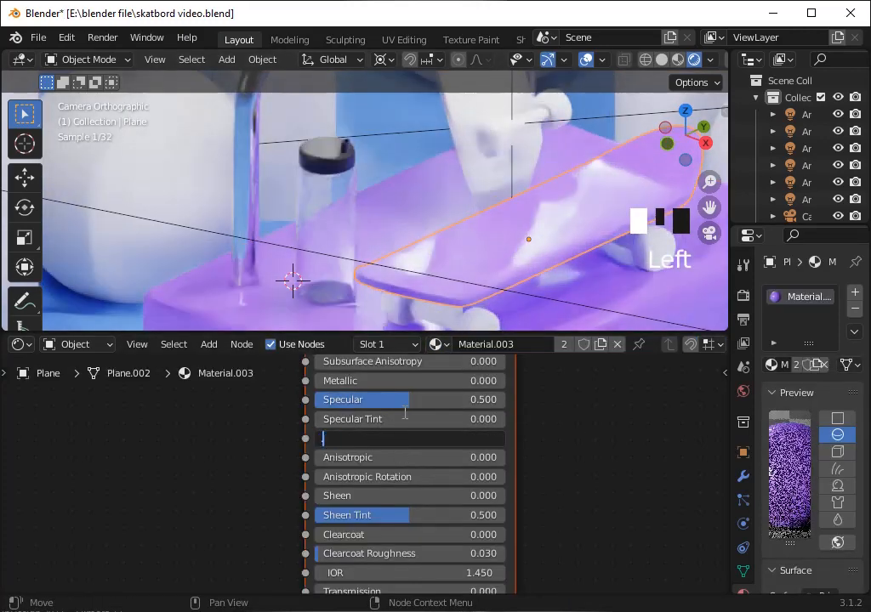
# Set the shared purple material's roughness to 0.4 and metallic to 0.8, and try a different base color
pyautogui.click(385, 437)
pyautogui.scroll(-5, 385, 417)
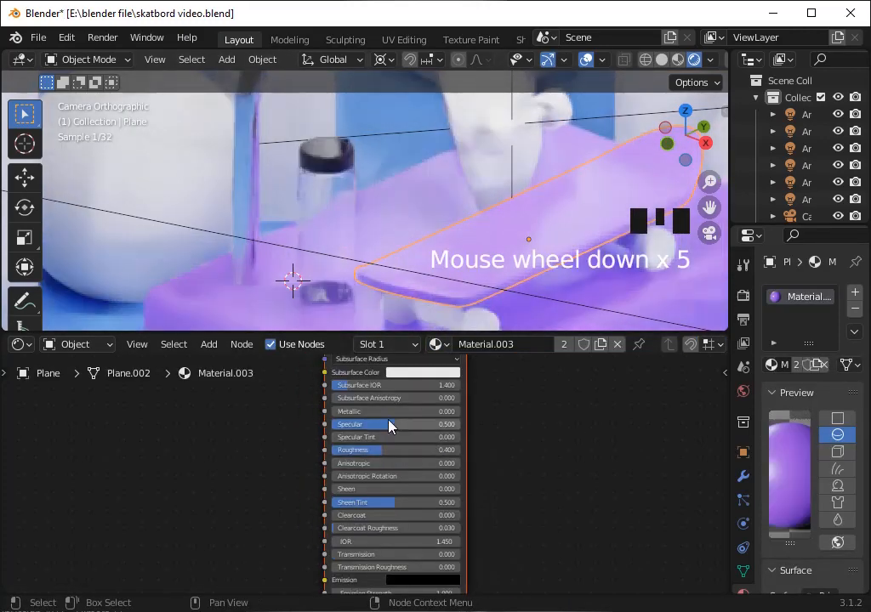
pyautogui.press('Return')
pyautogui.scroll(-4, 424, 449)
pyautogui.press('g')
pyautogui.click(412, 525)
pyautogui.scroll(5, 413, 519)
pyautogui.click(409, 443)
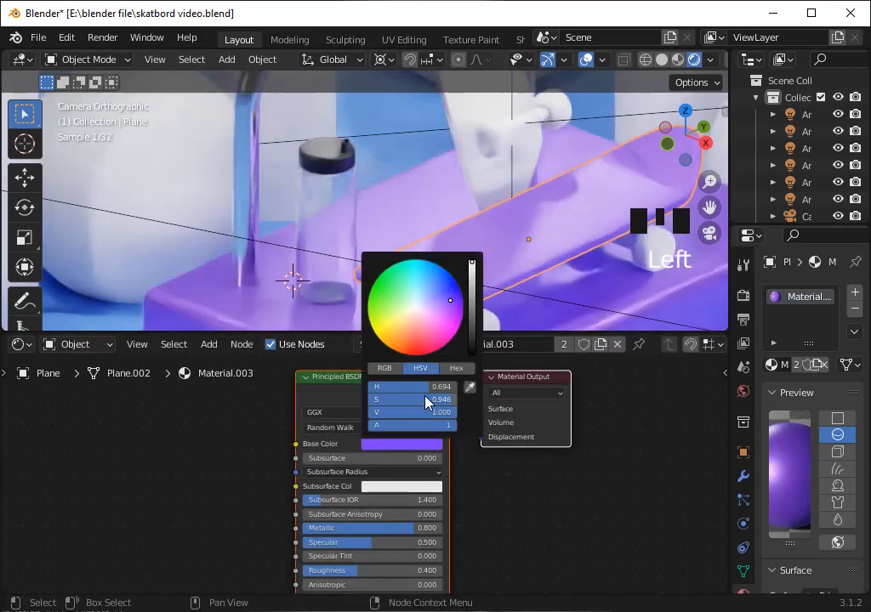
pyautogui.moveTo(424, 399); pyautogui.dragTo(279, 408)
# Undo the base color, metallic and roughness changes made to the shared purple material
pyautogui.hotkey('ctrl', 'z')
pyautogui.hotkey('ctrl', 'z')
pyautogui.hotkey('ctrl', 'z')
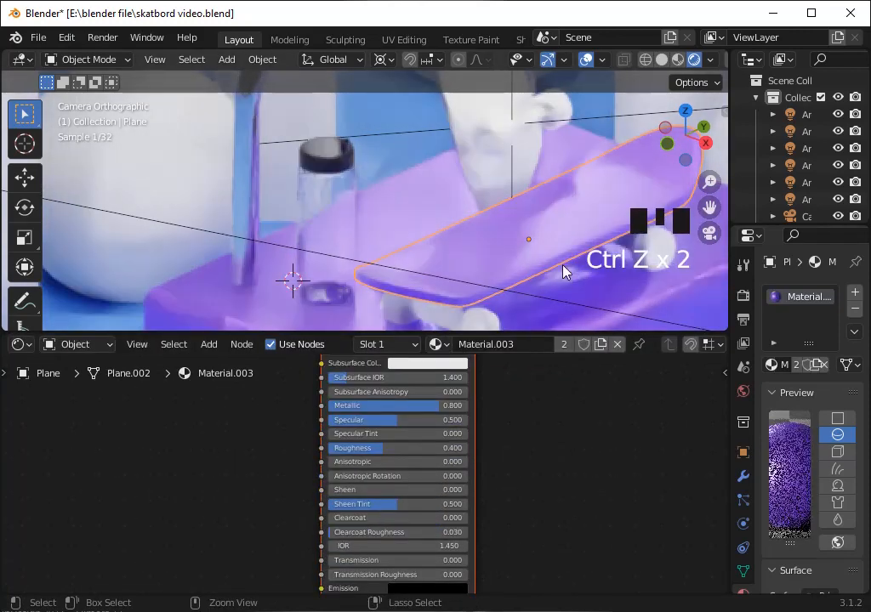
pyautogui.hotkey('ctrl', 'z')
pyautogui.hotkey('ctrl', 'z')
pyautogui.hotkey('ctrl', 'z')
# Make the deck's purple material a single-user copy and set its roughness to 0.4 and metallic to 0.8
pyautogui.click(563, 344)
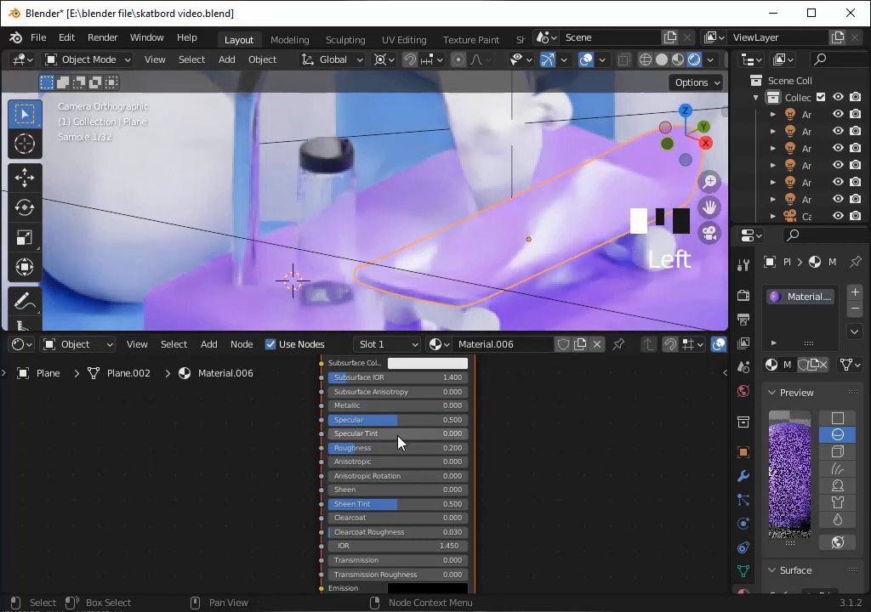
pyautogui.click(382, 449)
pyautogui.write('.4')
pyautogui.press('Return')
pyautogui.click(408, 408)
pyautogui.write('.8')
pyautogui.press('Return')
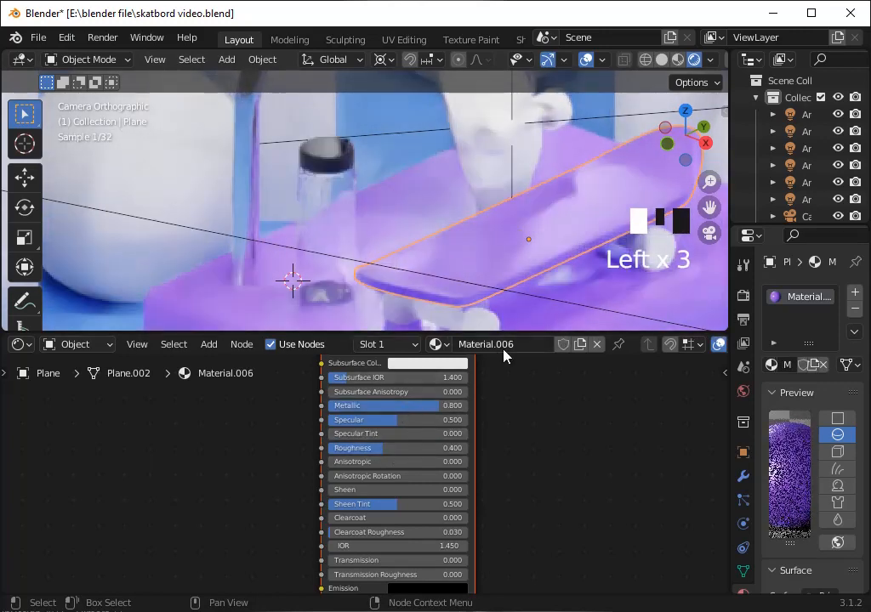
# Change the base color of the lying skateboard deck's Material.006 to a dark grey
pyautogui.scroll(-3, 441, 399)
pyautogui.press('g')
pyautogui.click(436, 490)
pyautogui.scroll(5, 435, 490)
pyautogui.click(439, 432)
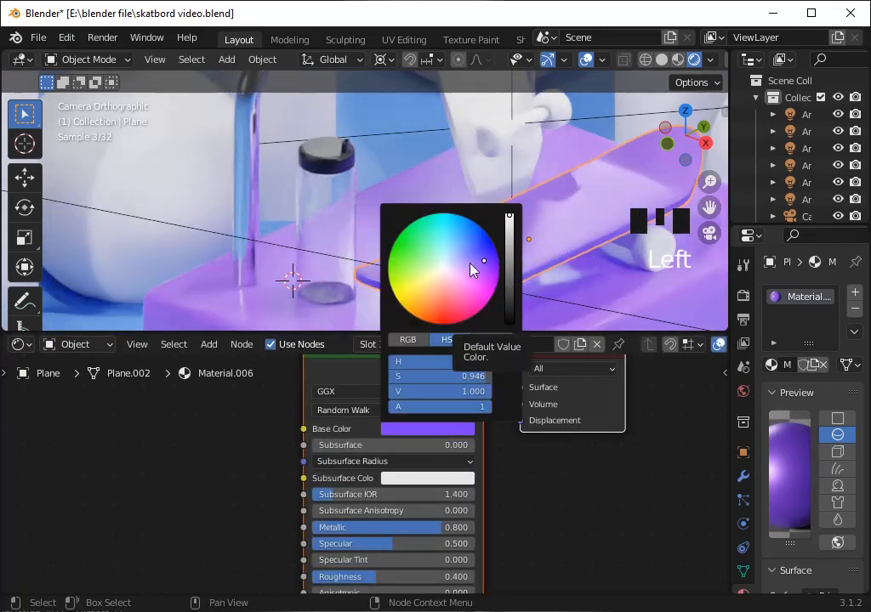
pyautogui.moveTo(453, 376); pyautogui.dragTo(302, 375)
pyautogui.moveTo(509, 271); pyautogui.dragTo(508, 289)
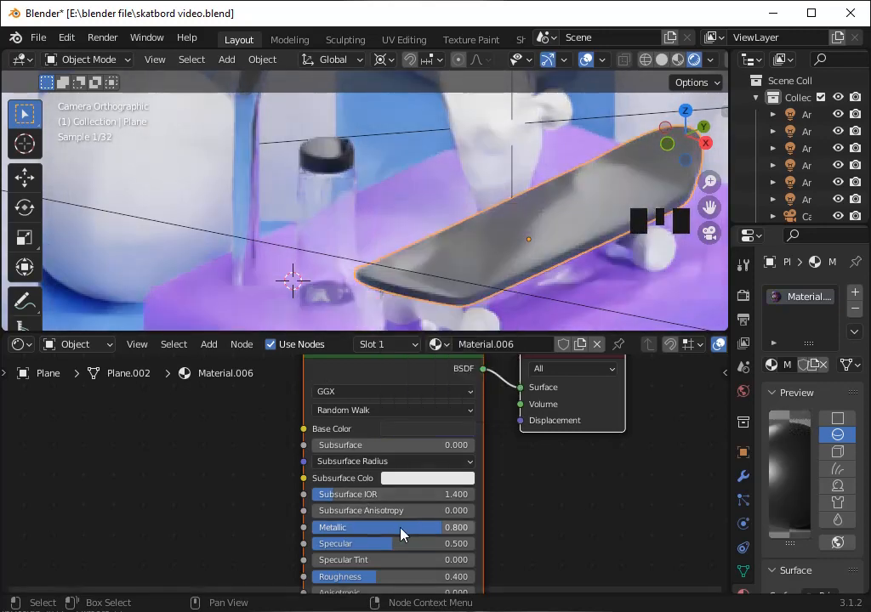
# Set the deck material's metallic to 0.914 and its roughness to 0.5, and save the file
pyautogui.press('Left')
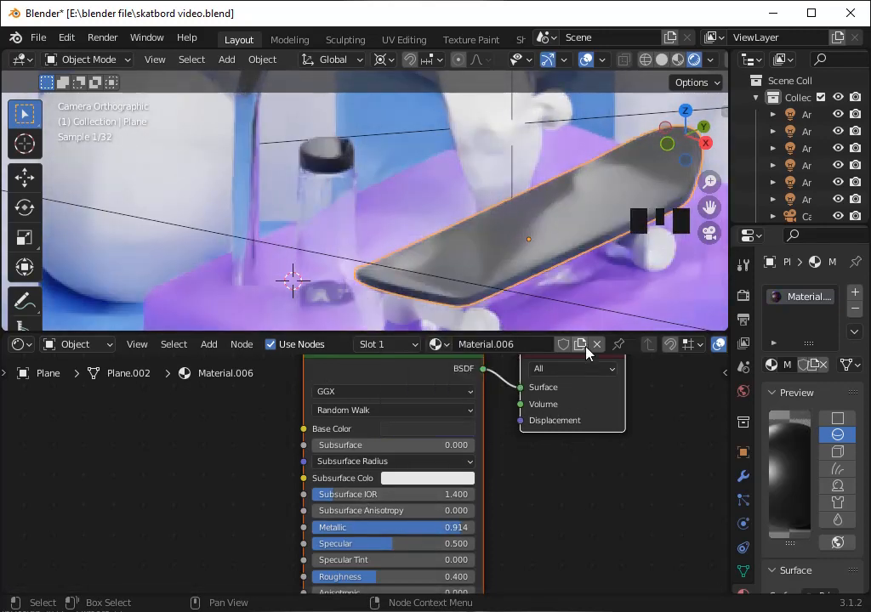
pyautogui.click(468, 277)
pyautogui.click(425, 275)
pyautogui.click(442, 264)
pyautogui.scroll(-2, 387, 563)
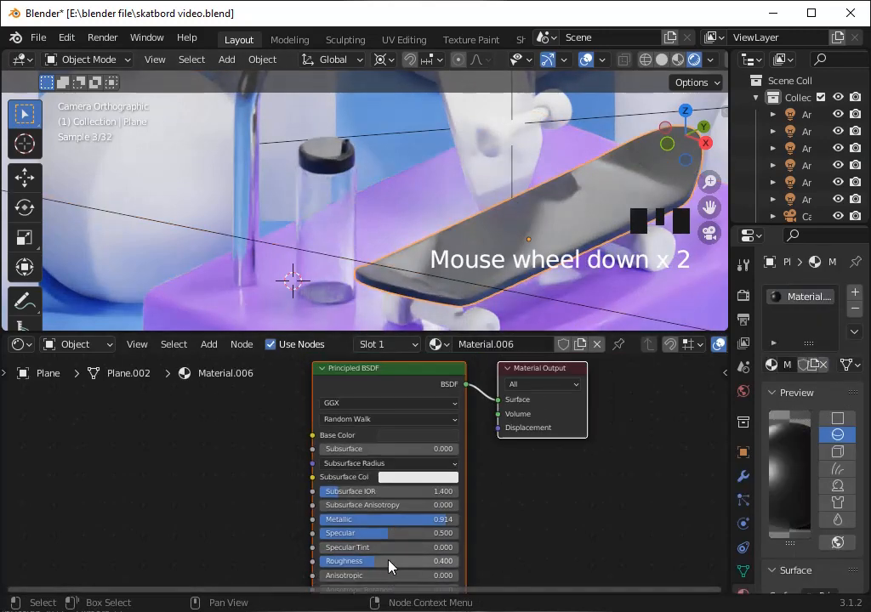
pyautogui.hotkey('ctrl', 's')
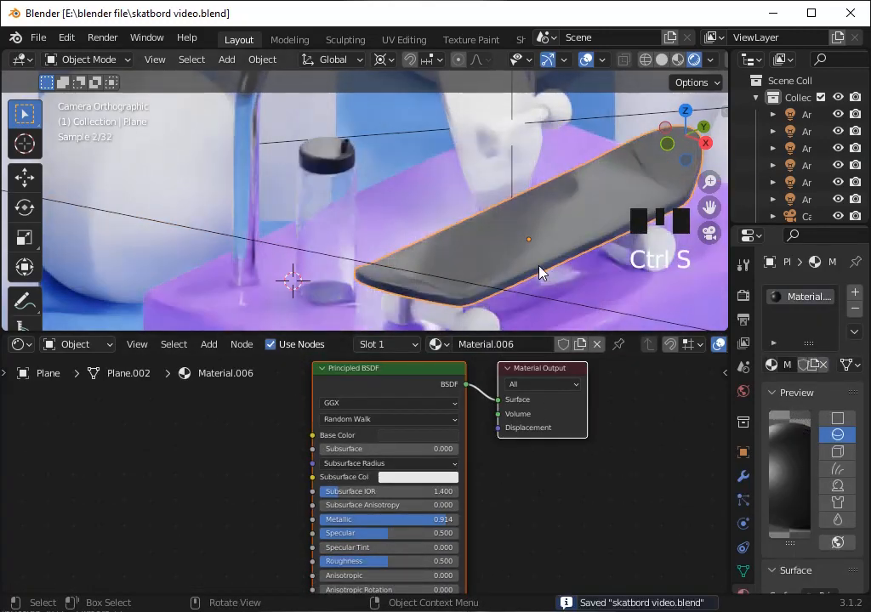
# Set the deck material's metallic to 0.5 and save the file
pyautogui.click(432, 520)
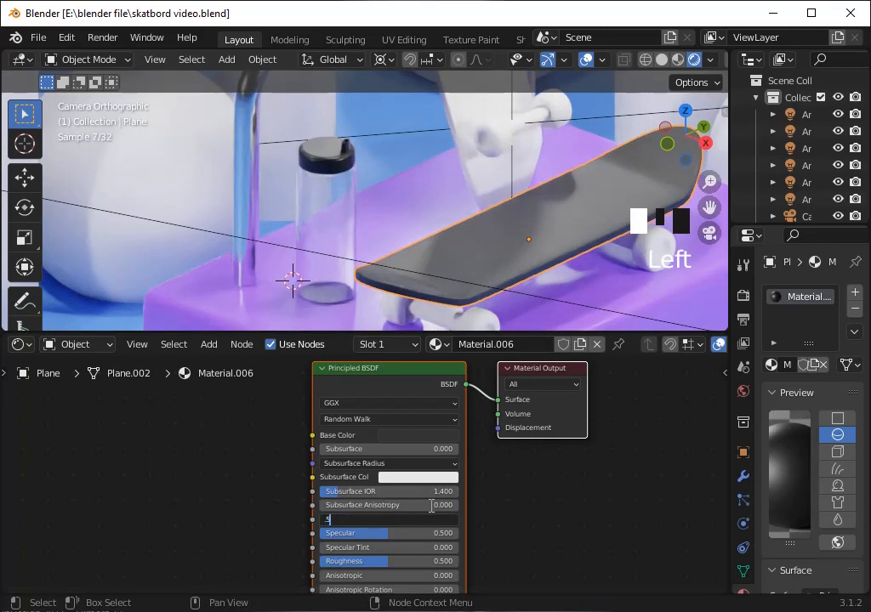
pyautogui.click(421, 435)
pyautogui.click(603, 305)
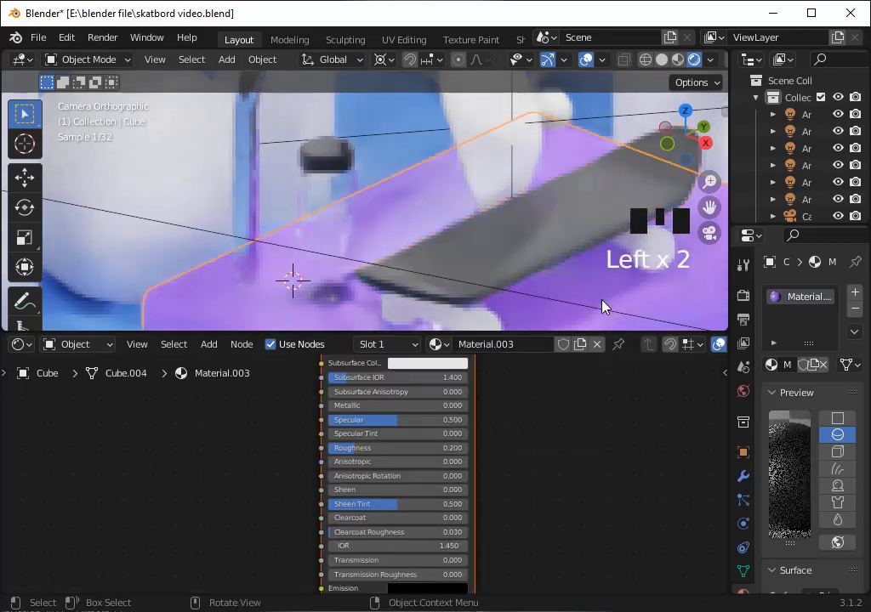
pyautogui.hotkey('ctrl', 's')
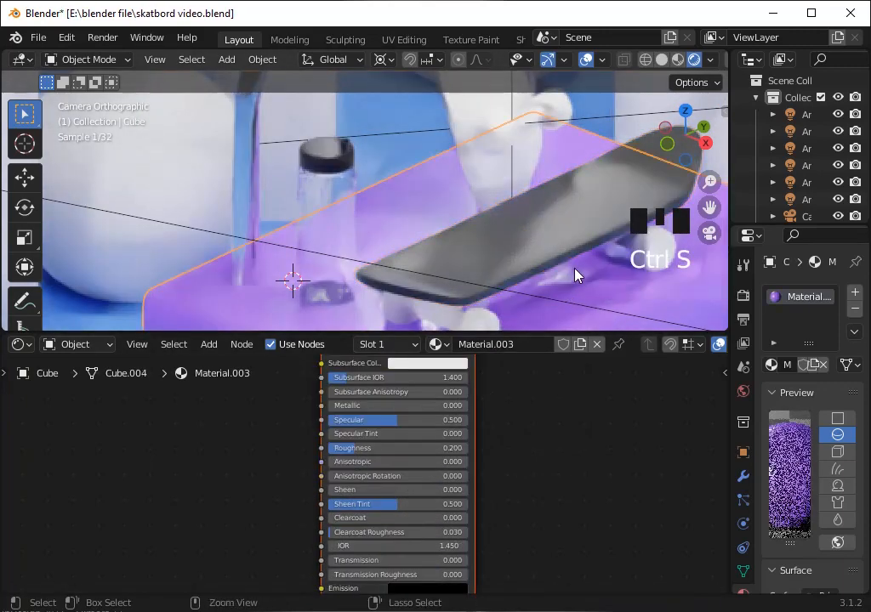
# Set the lying deck's base color to a dark teal with hue about 0.477 and saturation about 0.713
pyautogui.scroll(-4, 554, 252)
pyautogui.click(477, 216)
pyautogui.scroll(1, 426, 432)
pyautogui.click(426, 431)
pyautogui.moveTo(432, 289); pyautogui.dragTo(428, 271)
pyautogui.click(497, 294)
pyautogui.click(435, 274)
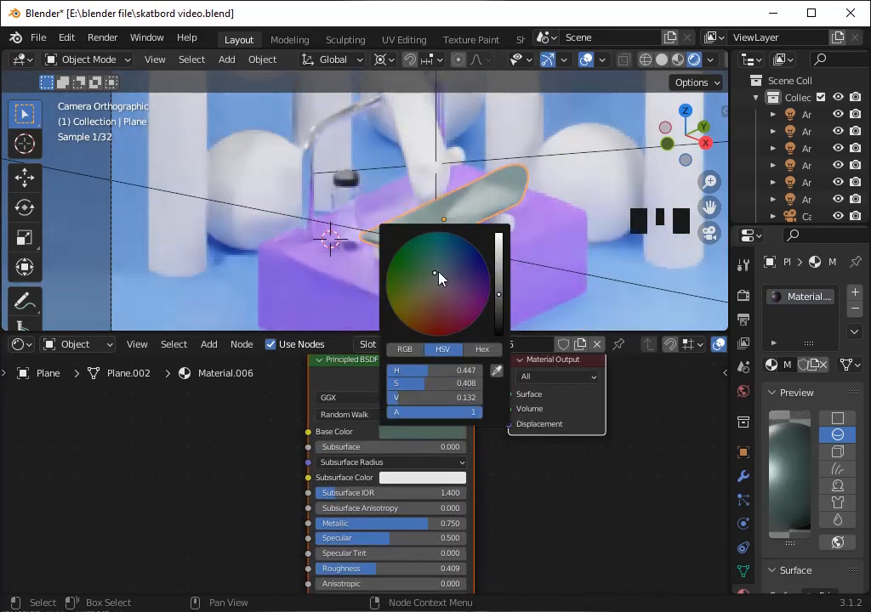
pyautogui.click(433, 261)
pyautogui.click(436, 258)
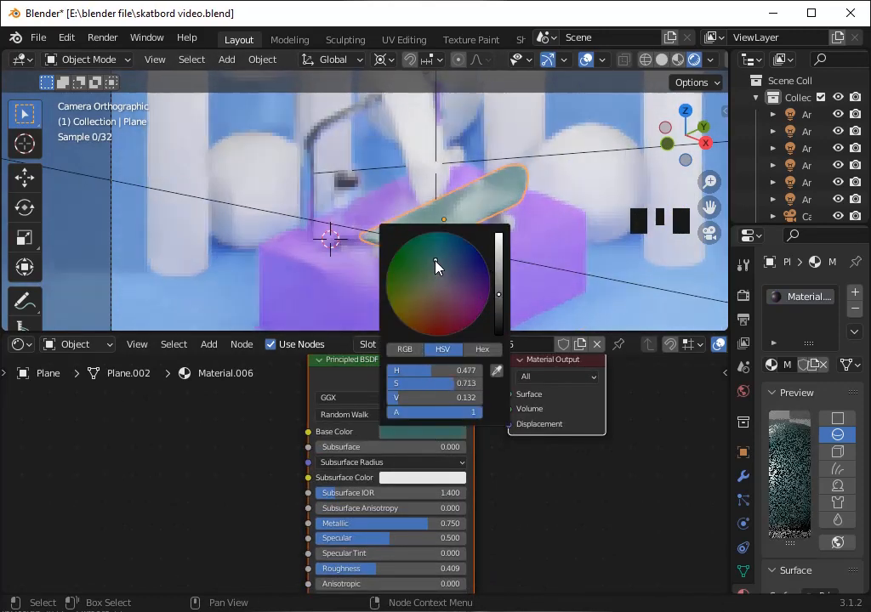
pyautogui.click(498, 293)
# Assign the teal Material.006 to the deck of the upright skateboard
pyautogui.click(510, 222)
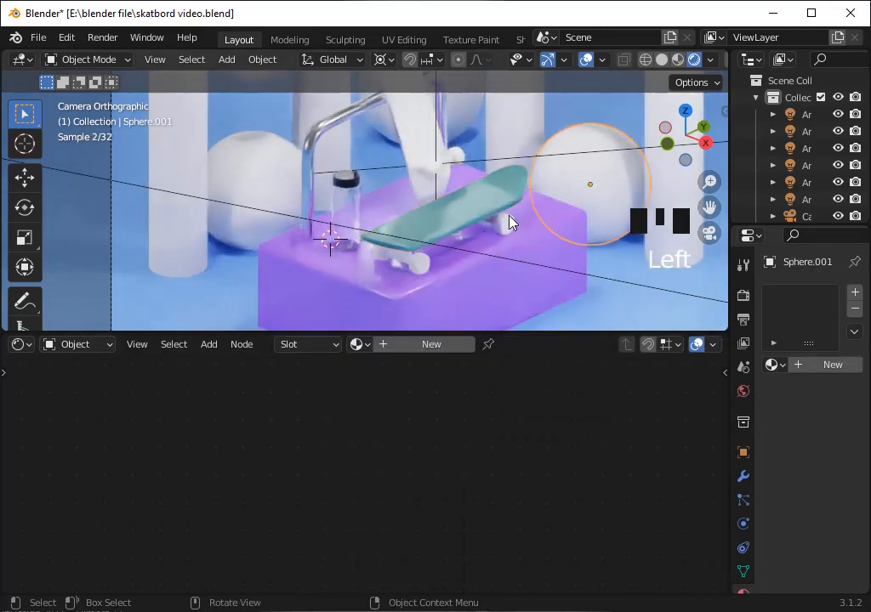
pyautogui.click(405, 467)
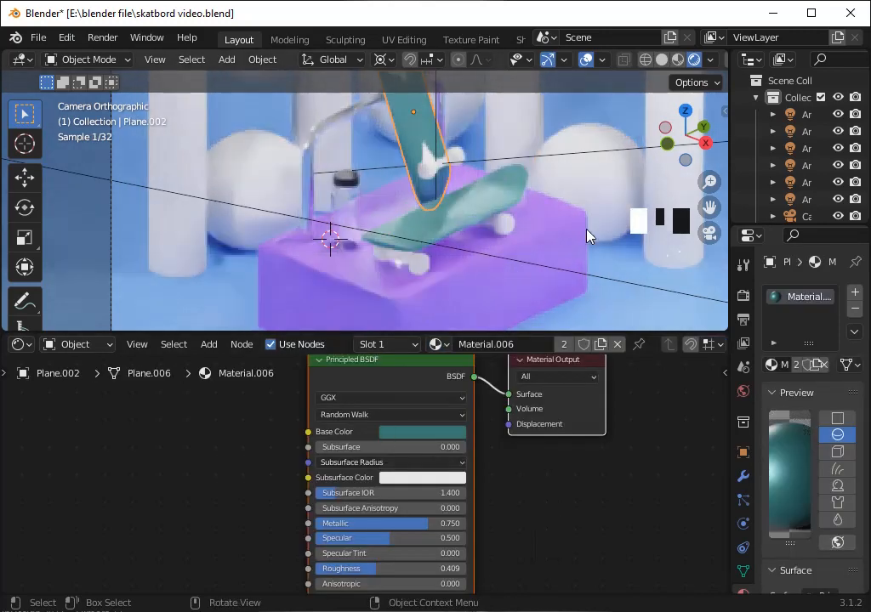
# Assign the purple Material.003 to the wheels of the lying skateboard and make it a single-user copy
pyautogui.click(429, 281)
pyautogui.click(430, 344)
pyautogui.click(595, 345)
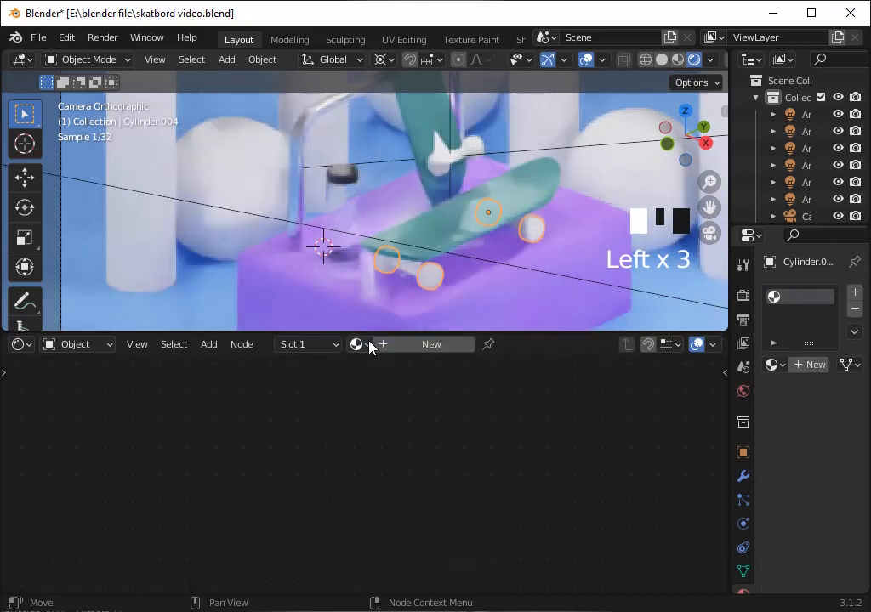
pyautogui.click(366, 344)
pyautogui.click(408, 416)
pyautogui.click(562, 345)
pyautogui.scroll(4, 414, 437)
pyautogui.scroll(-5, 413, 437)
# Set the wheel material's metallic to 0.75 and its base color to a pale peach, and save the file
pyautogui.click(394, 404)
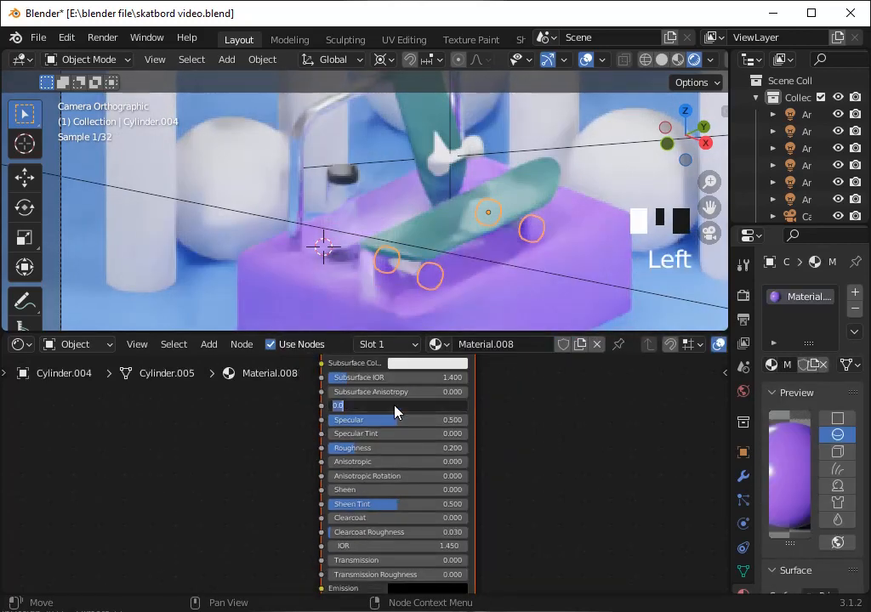
pyautogui.write('.75')
pyautogui.press('Return')
pyautogui.scroll(2, 394, 460)
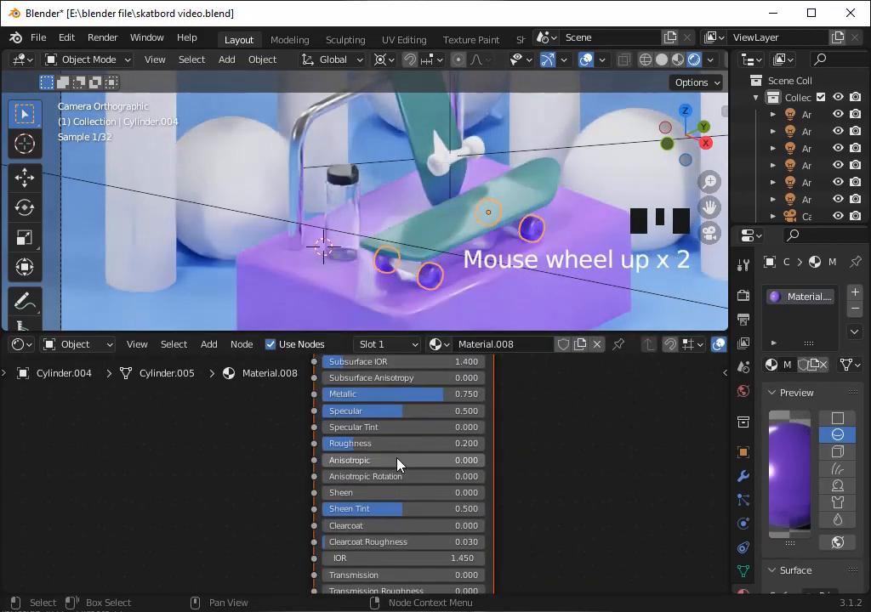
pyautogui.scroll(-9, 396, 463)
pyautogui.click(428, 366)
pyautogui.click(419, 274)
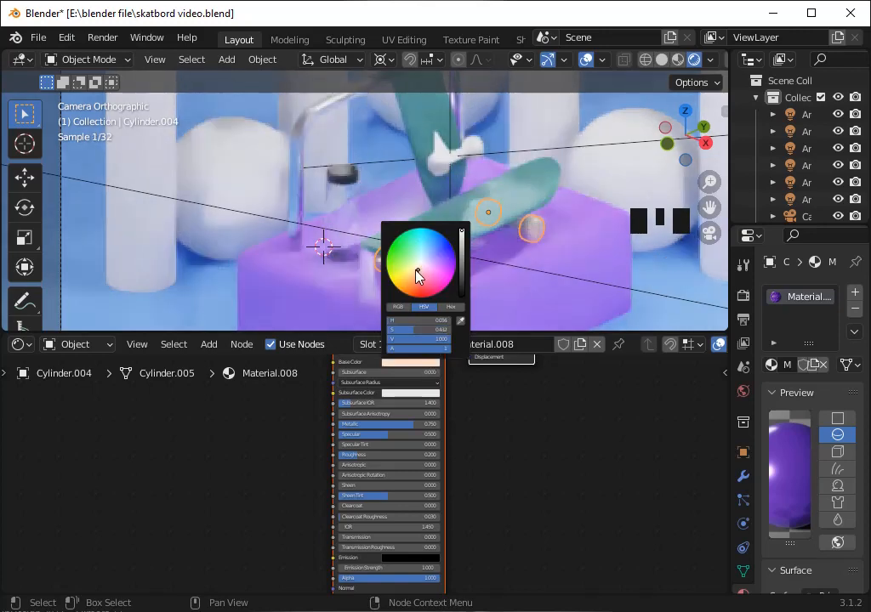
pyautogui.click(510, 262)
pyautogui.hotkey('ctrl', 's')
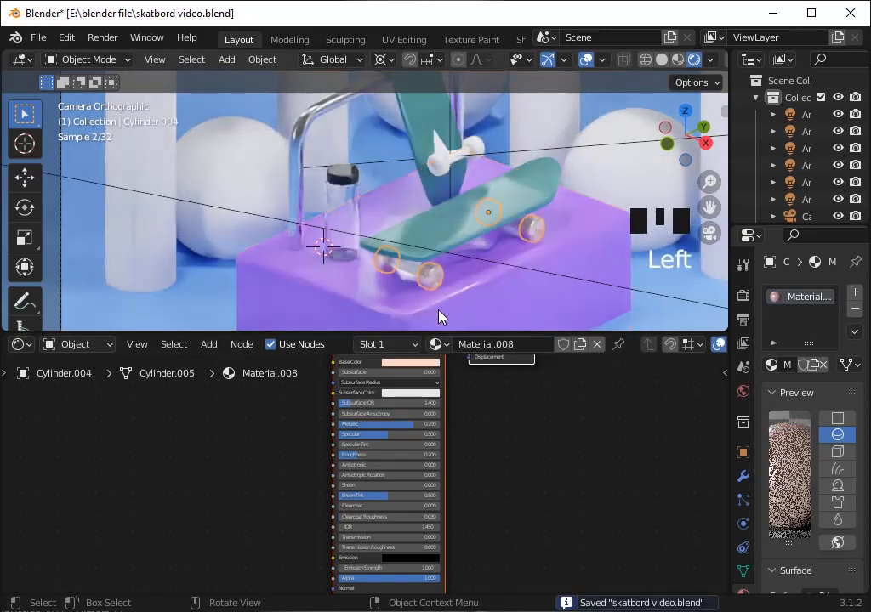
# Lower the wheel material's metallic to 0.5 and save the file
pyautogui.write('.5')
pyautogui.press('Return')
pyautogui.scroll(8, 424, 468)
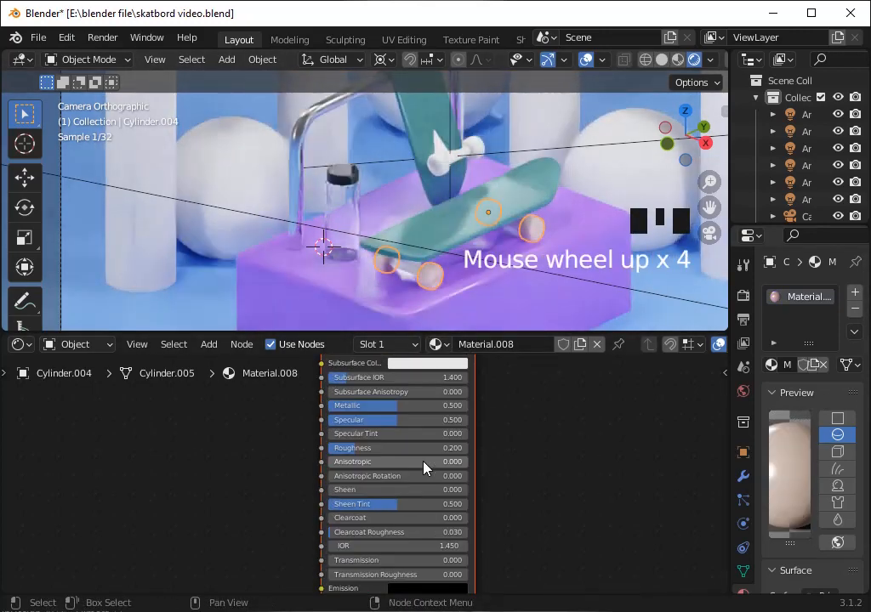
pyautogui.click(491, 266)
pyautogui.hotkey('ctrl', 's')
# Assign a metallic material to the lying skateboard's trucks and the peach Material.008 to the upright skateboard's wheels
pyautogui.click(409, 273)
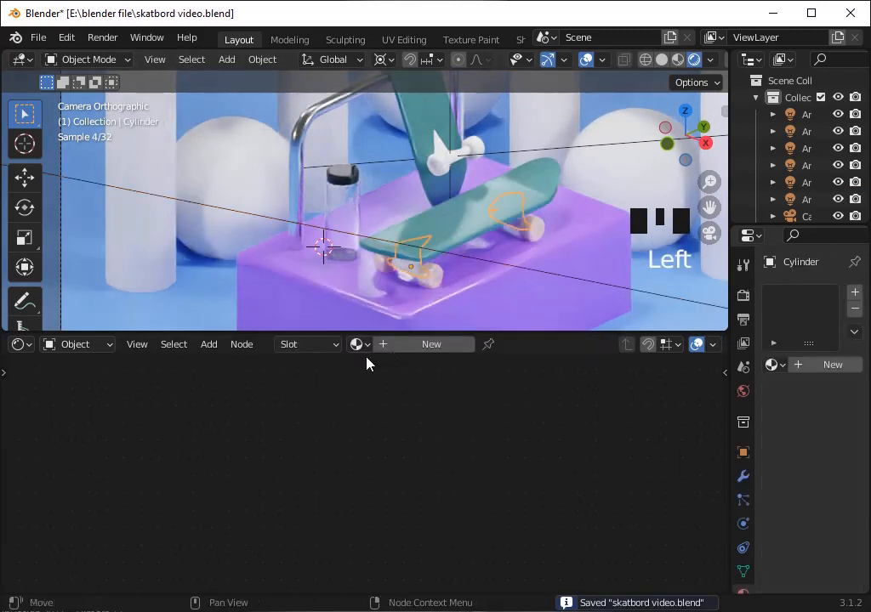
pyautogui.click(357, 344)
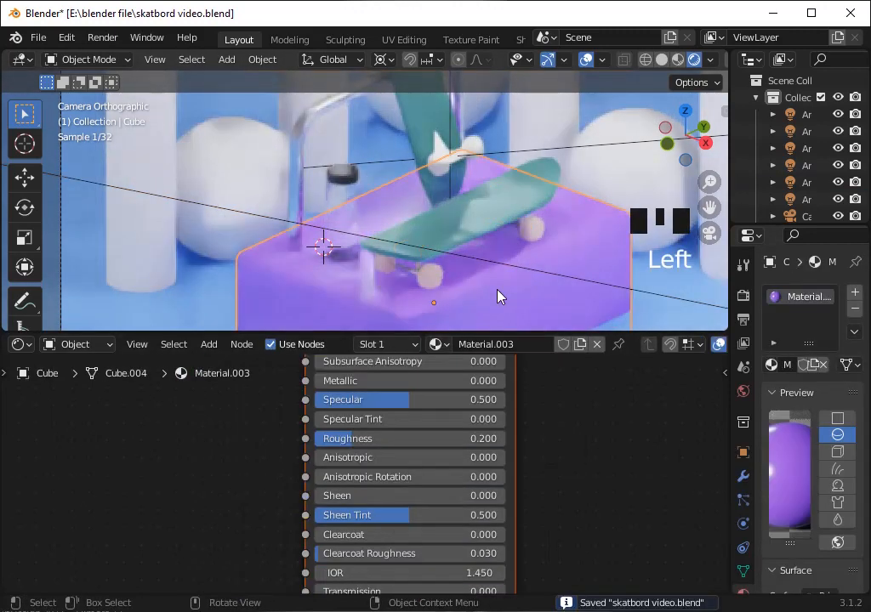
pyautogui.click(437, 164)
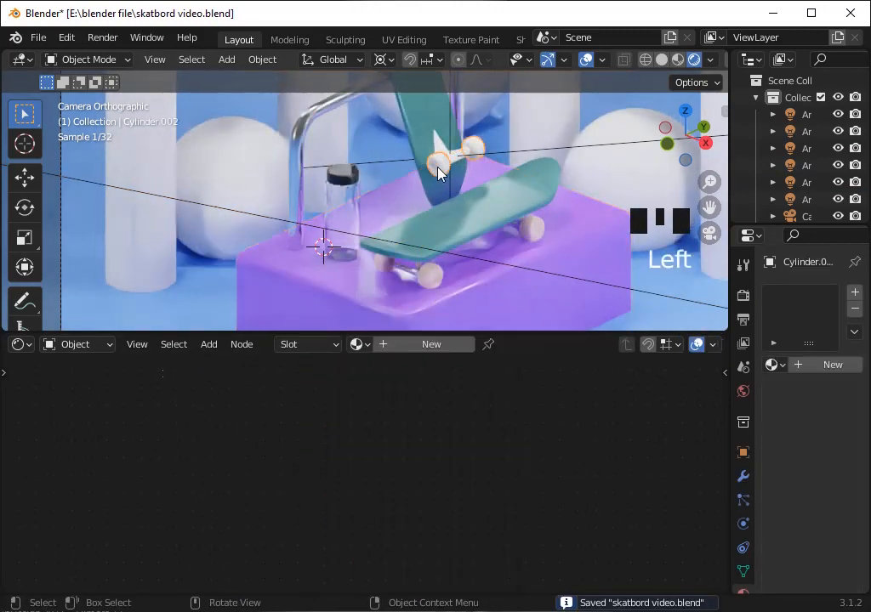
pyautogui.click(357, 344)
pyautogui.click(382, 499)
# Assign the metallic Material.002 to the upright skateboard's trucks and save the file
pyautogui.click(439, 150)
pyautogui.click(456, 156)
pyautogui.click(359, 344)
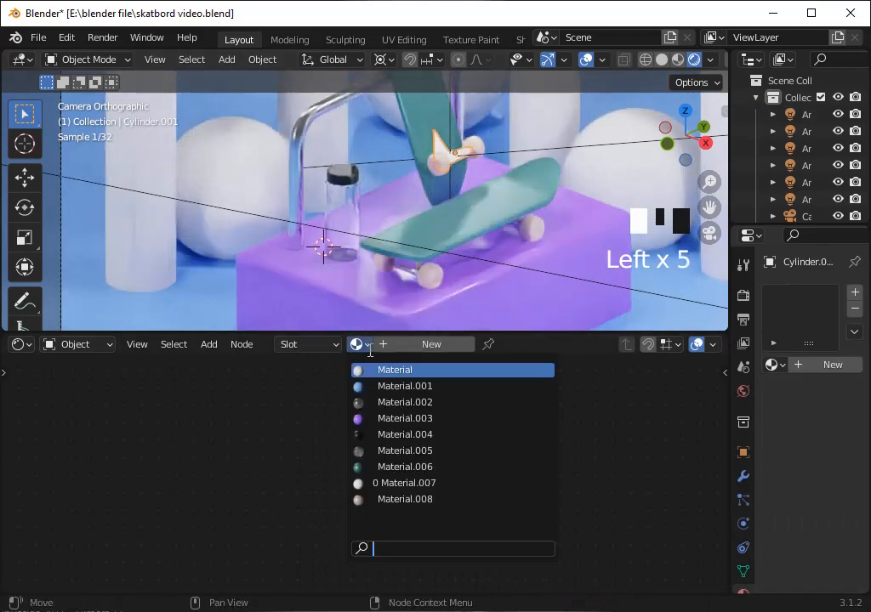
pyautogui.click(382, 402)
pyautogui.hotkey('ctrl', 's')
pyautogui.click(567, 206)
pyautogui.click(531, 225)
pyautogui.hotkey('ctrl', 's')
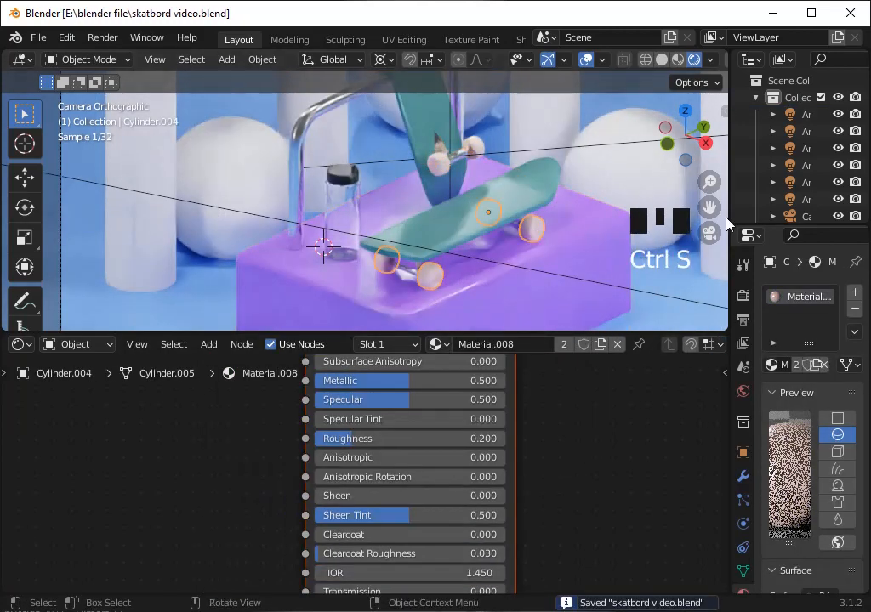
# Assign the purple Material.003 to the right arch and make it a single-user copy
pyautogui.moveTo(709, 207); pyautogui.dragTo(724, 314)
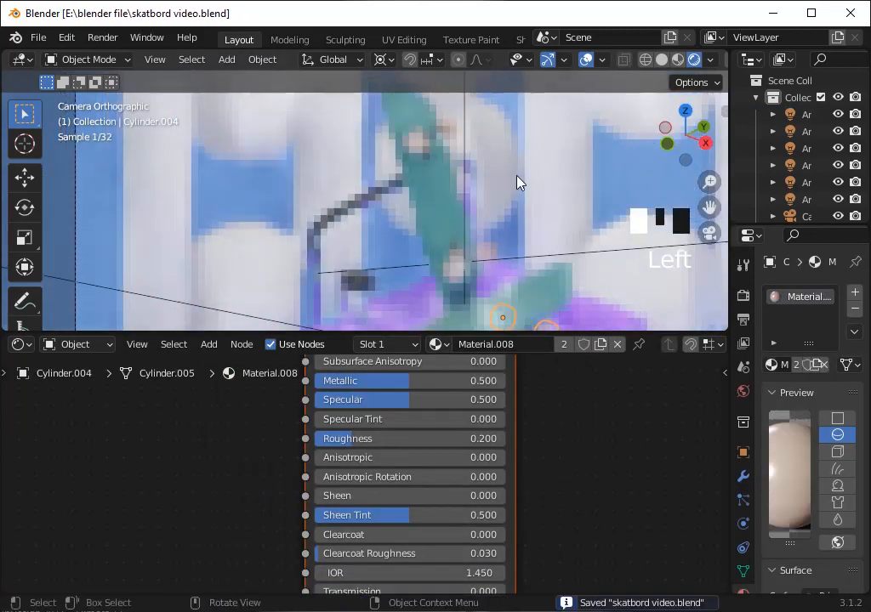
pyautogui.scroll(-3, 498, 171)
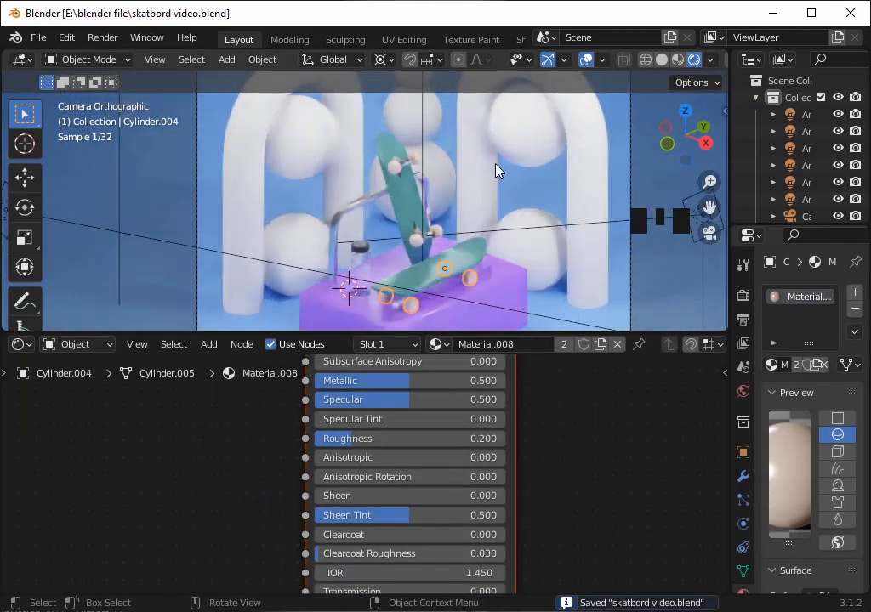
pyautogui.click(622, 181)
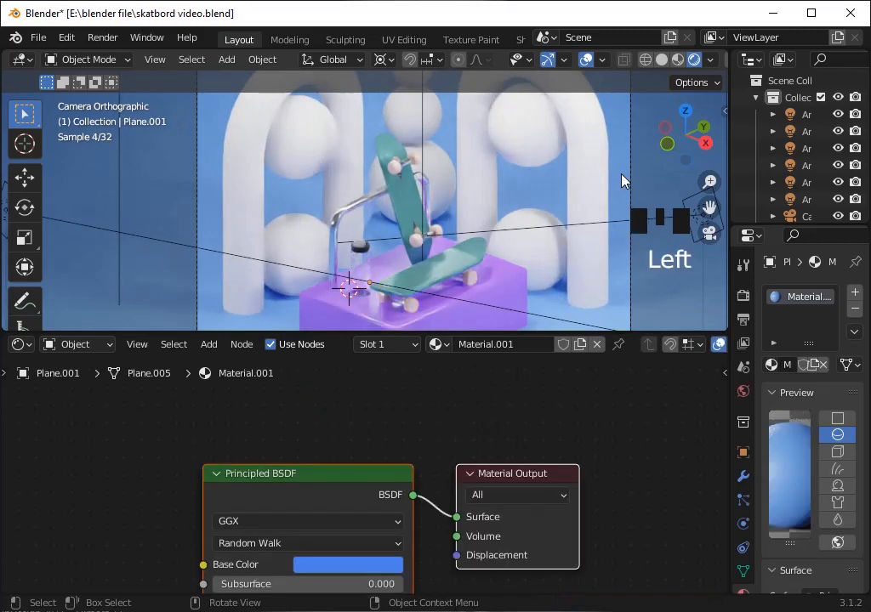
pyautogui.click(572, 163)
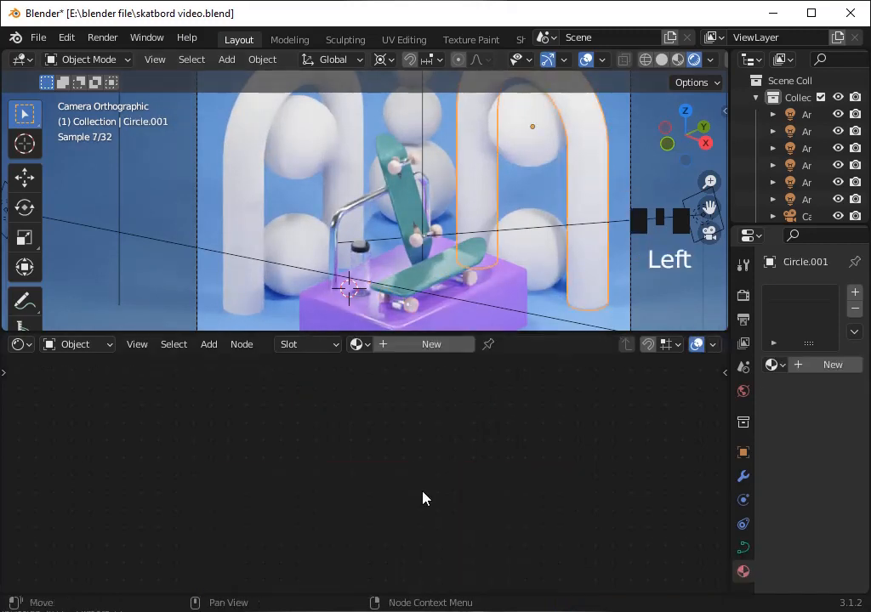
pyautogui.click(388, 418)
pyautogui.click(563, 344)
pyautogui.scroll(-4, 488, 423)
pyautogui.press('g')
pyautogui.click(490, 486)
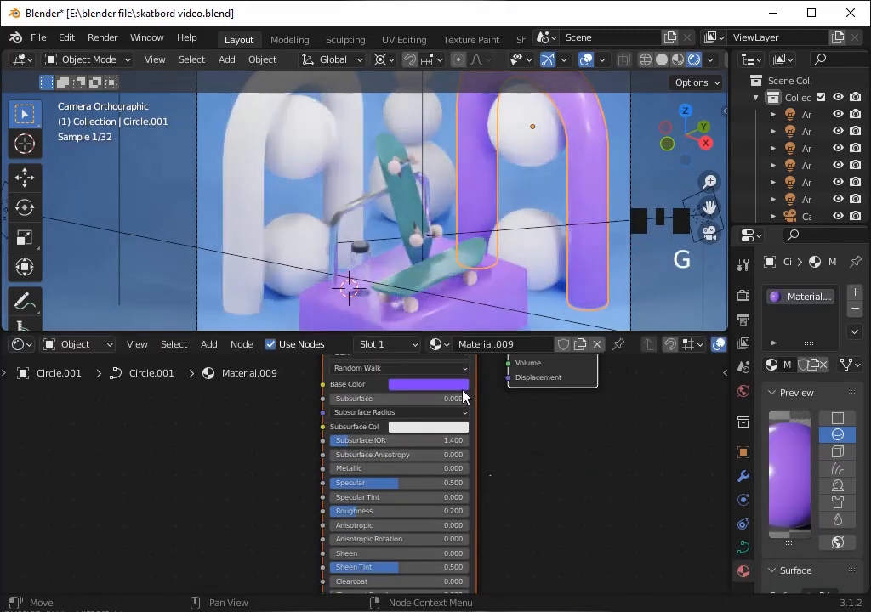
# Set the right arch's base color to orange-yellow with hue about 0.055, and assign its Material.009 to the left arch
pyautogui.click(460, 385)
pyautogui.moveTo(460, 257); pyautogui.dragTo(417, 286)
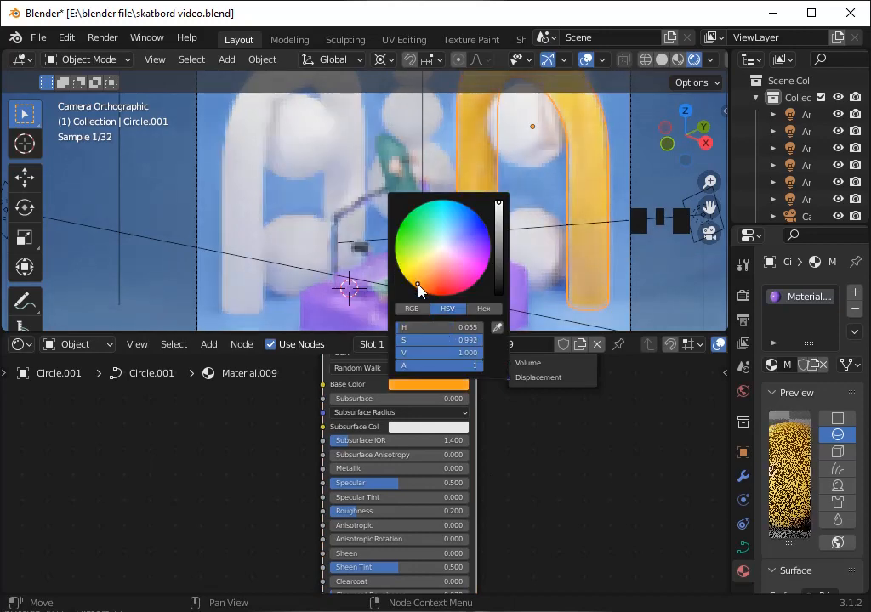
pyautogui.click(358, 136)
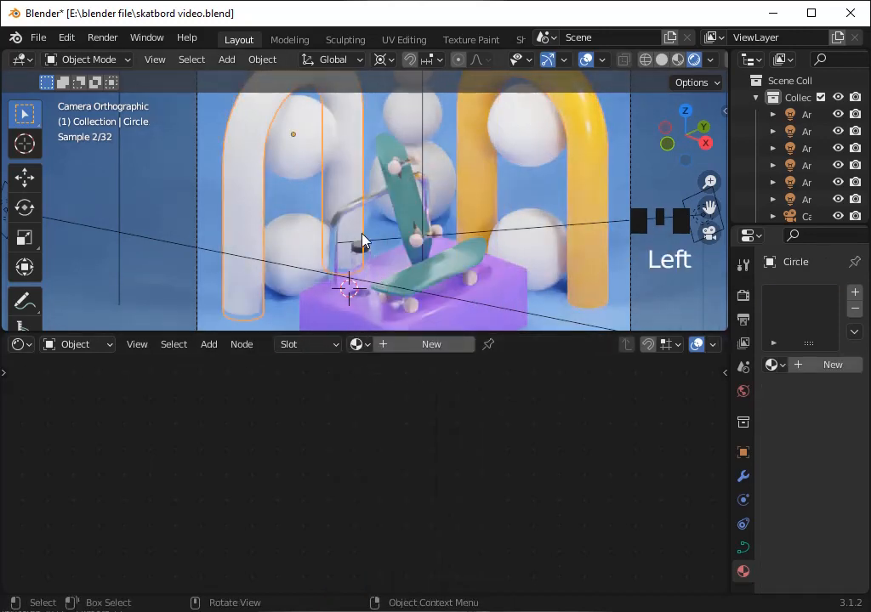
pyautogui.click(357, 343)
pyautogui.click(377, 515)
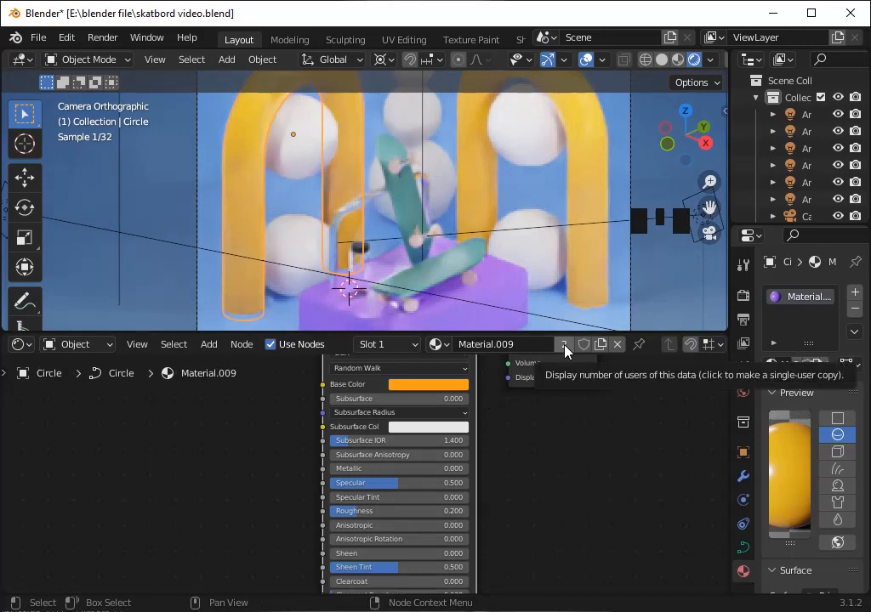
# Give the upper sphere in the right arch a single-user copy of Material.003 with a red-orange base color, hue about 0.007
pyautogui.click(520, 117)
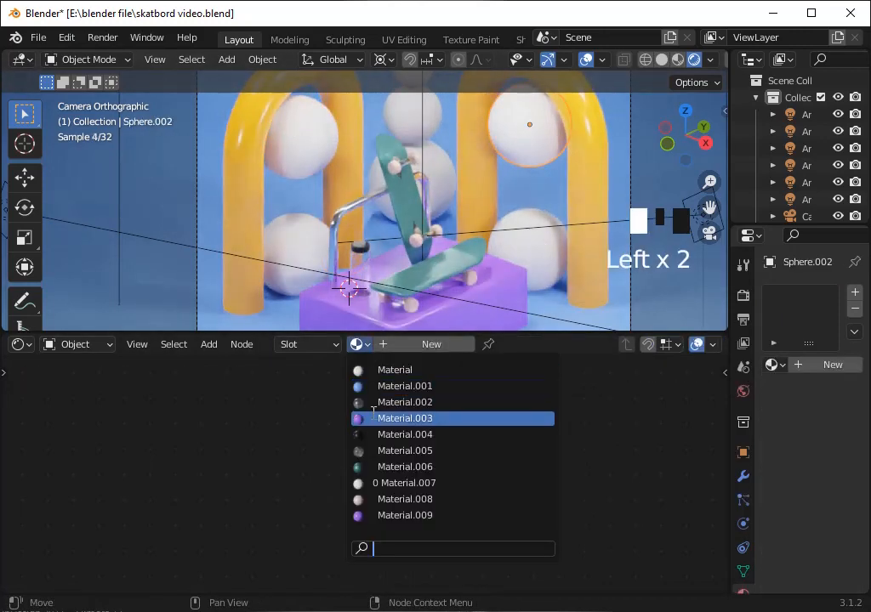
pyautogui.click(373, 415)
pyautogui.press('g')
pyautogui.click(432, 413)
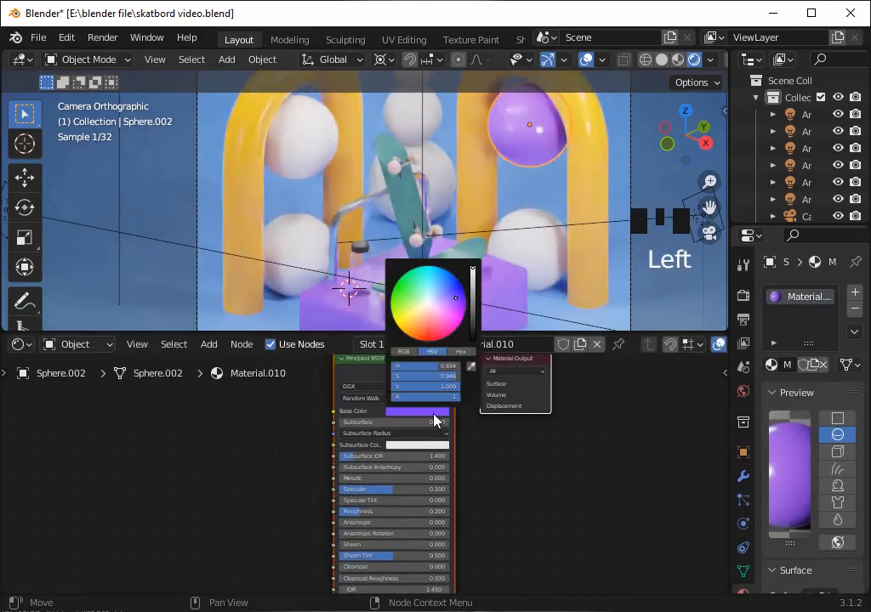
pyautogui.click(453, 289)
pyautogui.click(427, 331)
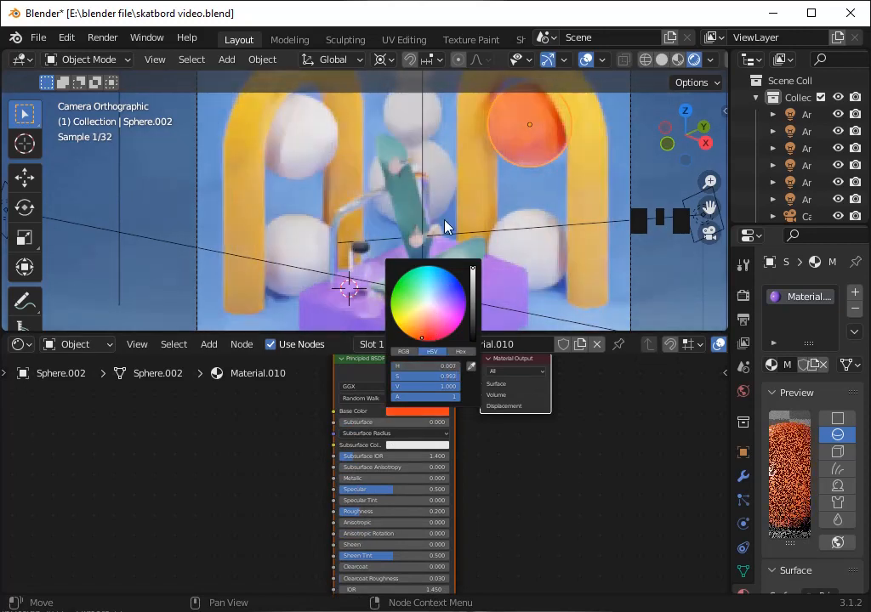
# Replace the lower sphere's material in the left arch with the red-orange Material.010
pyautogui.click(296, 257)
pyautogui.scroll(-7, 380, 348)
pyautogui.click(476, 345)
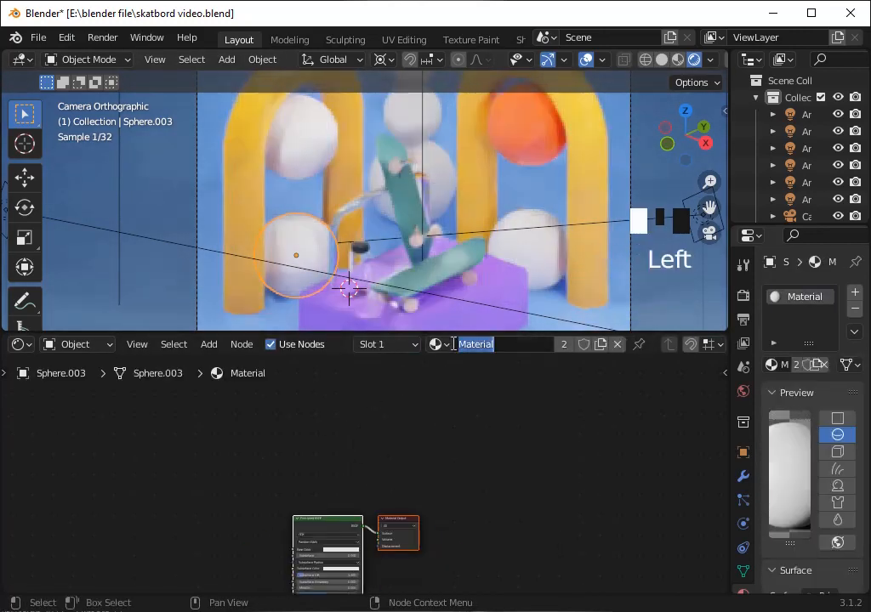
pyautogui.click(440, 344)
pyautogui.click(439, 344)
pyautogui.click(456, 513)
# Assign the purple Material.003 to the lower sphere in the right arch and save the file
pyautogui.click(529, 251)
pyautogui.click(362, 345)
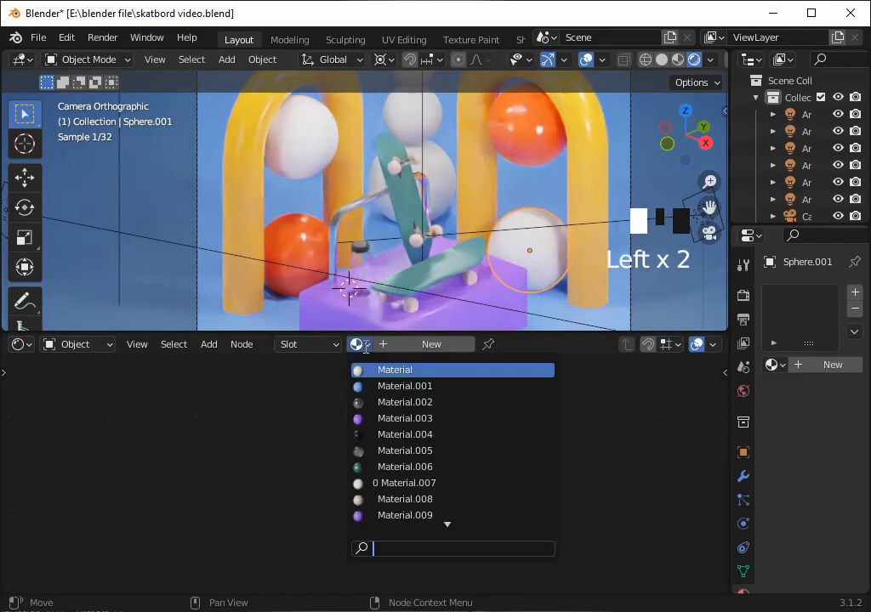
pyautogui.click(366, 420)
pyautogui.hotkey('ctrl', 's')
pyautogui.scroll(7, 408, 416)
pyautogui.press('g')
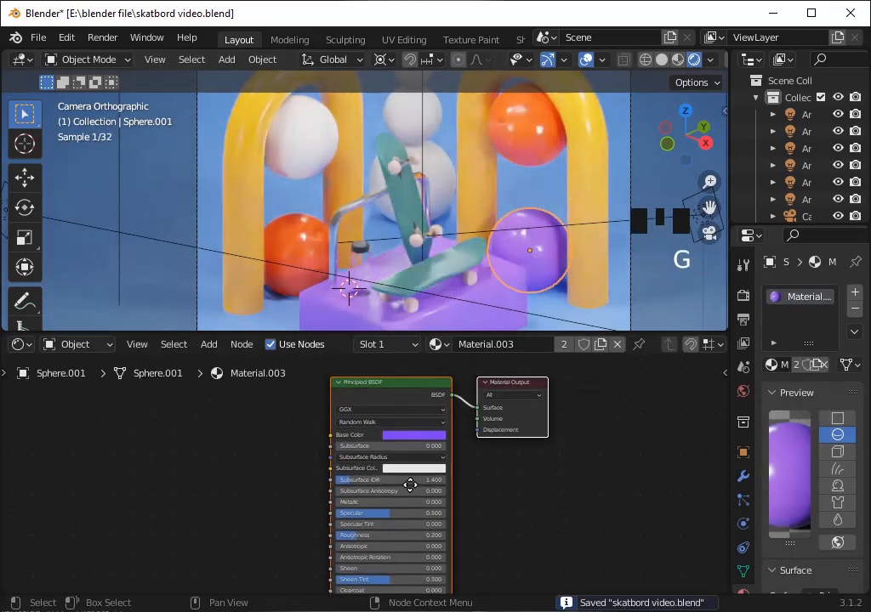
pyautogui.click(410, 485)
pyautogui.click(432, 436)
pyautogui.moveTo(414, 333); pyautogui.dragTo(453, 317)
pyautogui.hotkey('ctrl', 'z')
pyautogui.hotkey('ctrl', 'z')
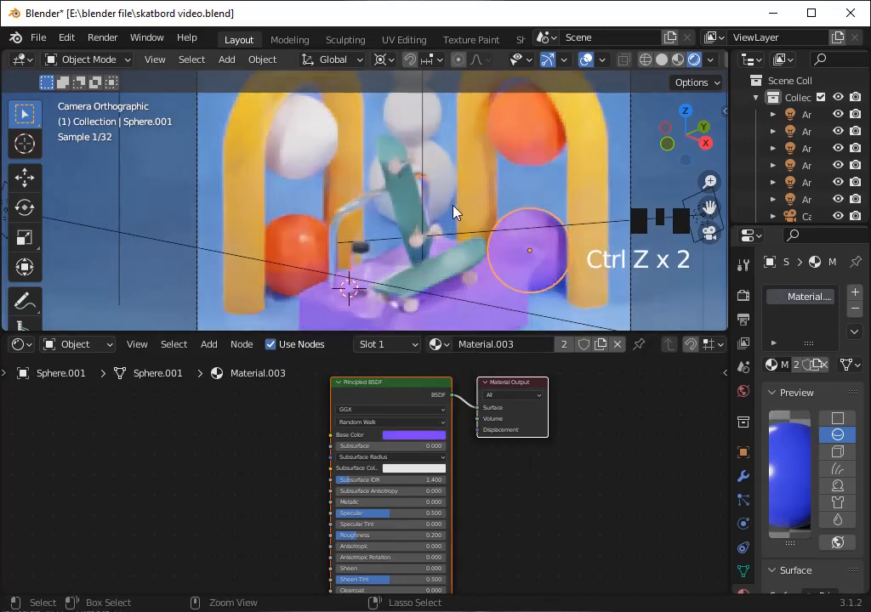
# Give the lower sphere in the right arch a single-user material copy with a blue base color and save the file
pyautogui.click(423, 432)
pyautogui.moveTo(437, 326); pyautogui.dragTo(451, 311)
pyautogui.hotkey('ctrl', 's')
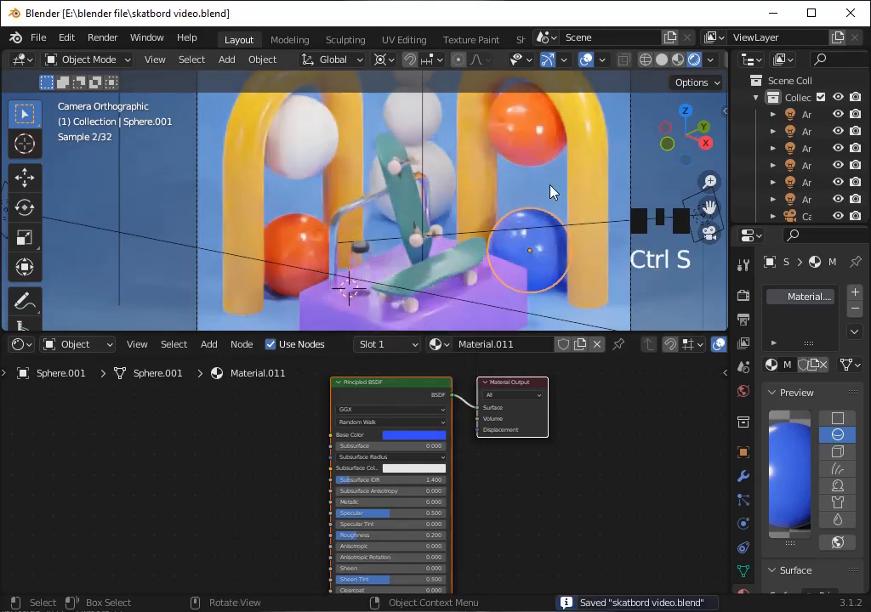
# Assign the blue Material.011 to the upper sphere in the left arch
pyautogui.click(319, 146)
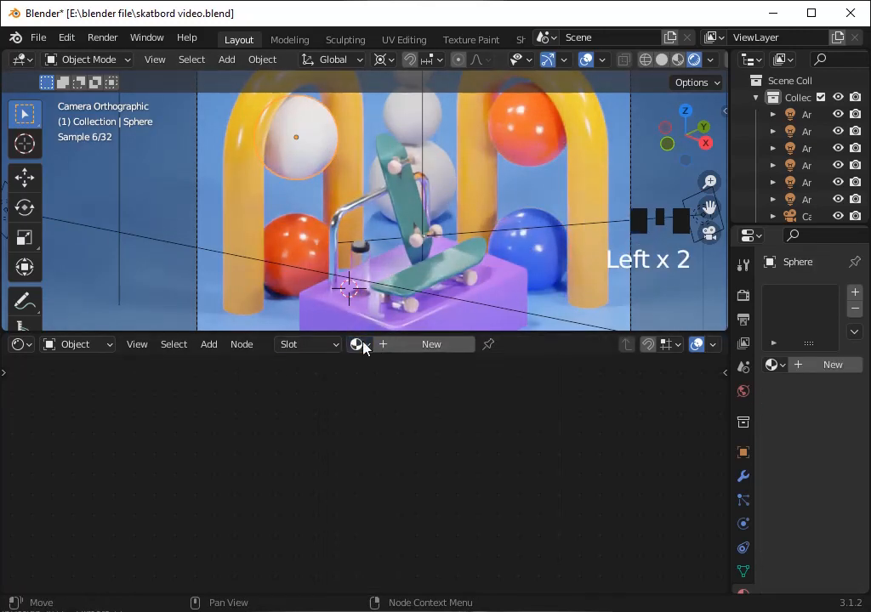
pyautogui.click(359, 344)
pyautogui.click(381, 515)
pyautogui.click(531, 183)
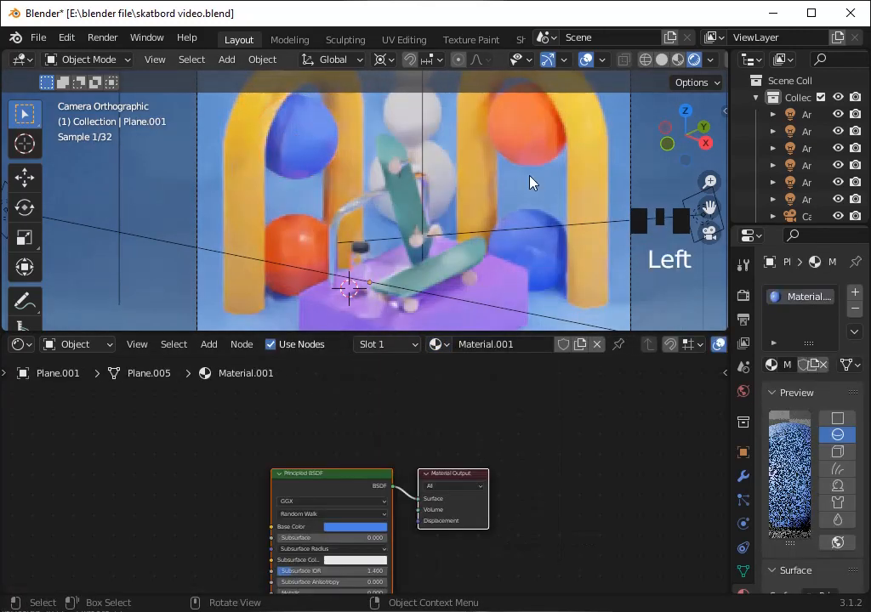
# Assign Material.003 to the large sphere behind the upright skateboard and make it a single-user copy
pyautogui.click(449, 175)
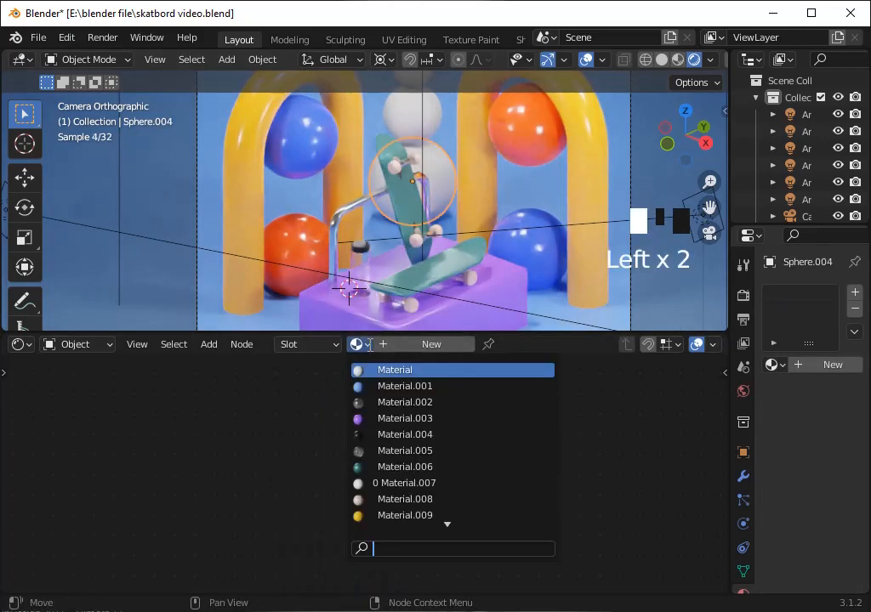
pyautogui.click(371, 416)
pyautogui.click(561, 344)
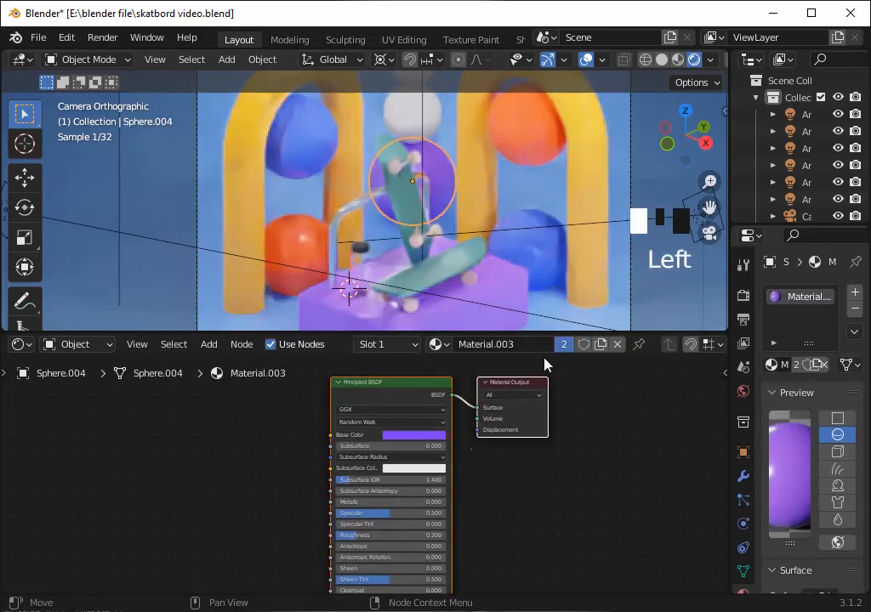
# Set the base color of the large sphere behind the upright skateboard to a bright pink
pyautogui.click(432, 434)
pyautogui.click(412, 313)
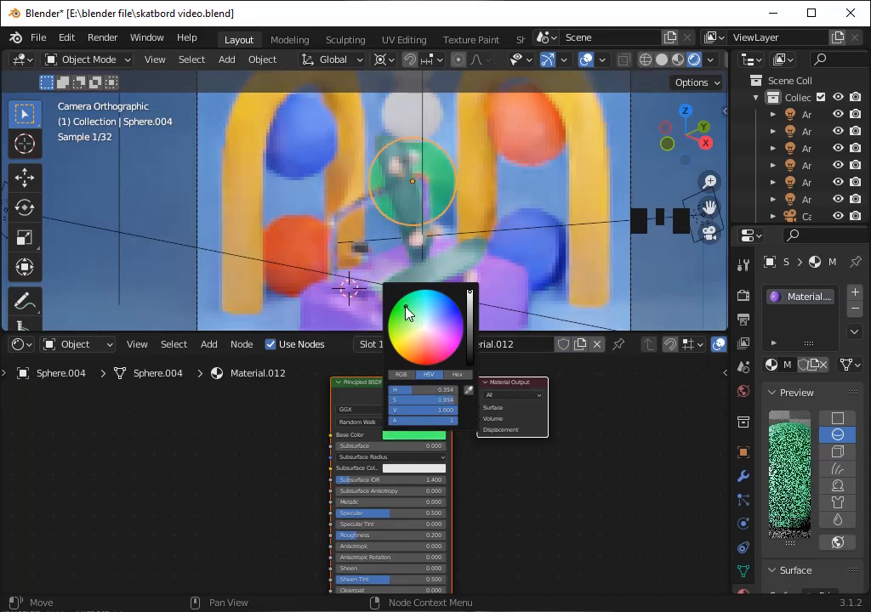
pyautogui.scroll(-12, 406, 310)
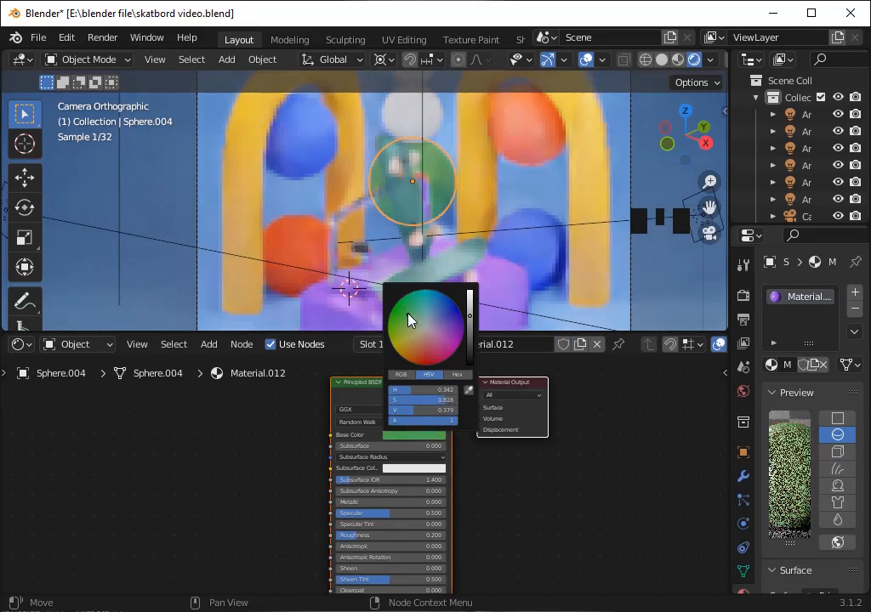
pyautogui.moveTo(409, 314)
pyautogui.mouseDown()
pyautogui.moveTo(435, 306)
pyautogui.moveTo(431, 341)
pyautogui.mouseUp()
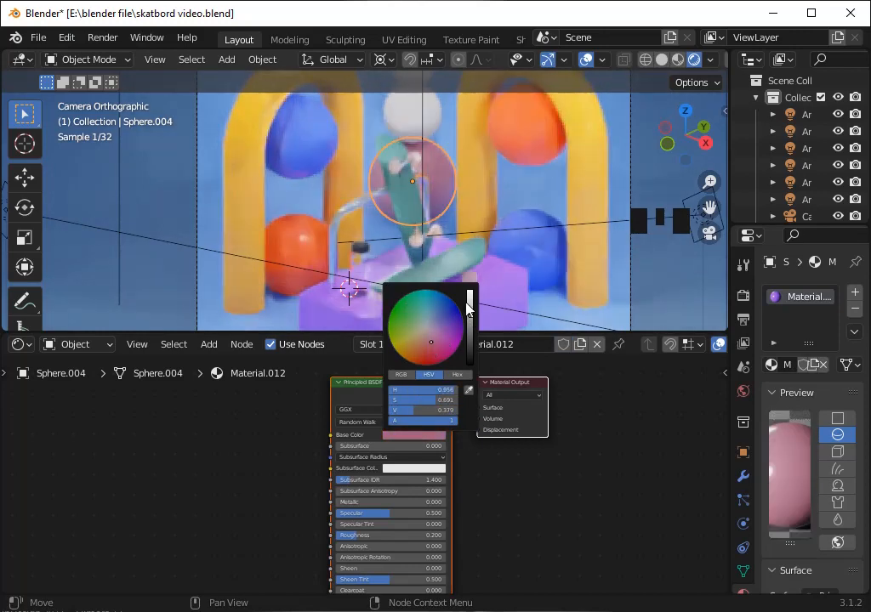
pyautogui.click(470, 297)
pyautogui.click(472, 242)
pyautogui.click(444, 204)
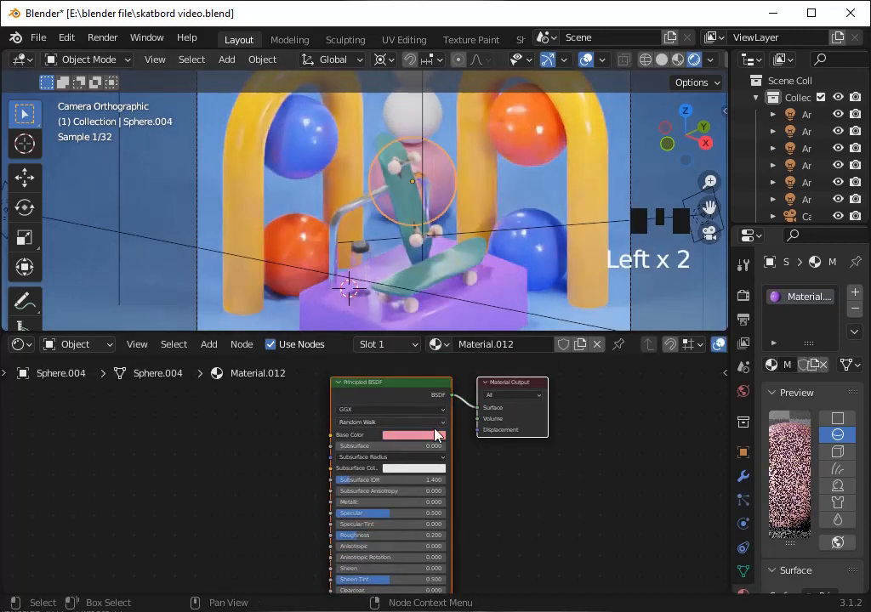
pyautogui.click(437, 436)
pyautogui.click(470, 295)
pyautogui.click(431, 348)
# Assign the yellow Material.009 to the middle sphere of the central stack and the blue Material.011 to the top one
pyautogui.click(428, 129)
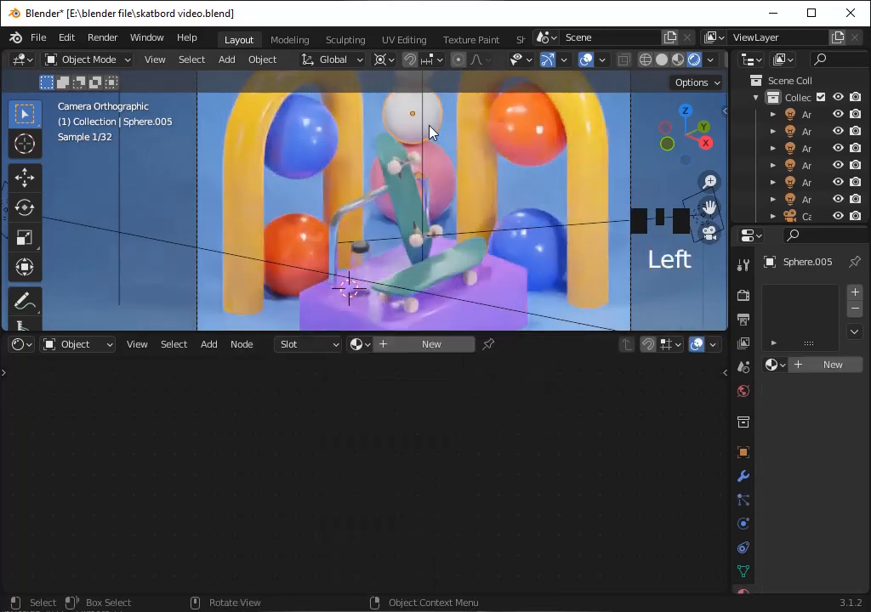
pyautogui.scroll(-2, 398, 165)
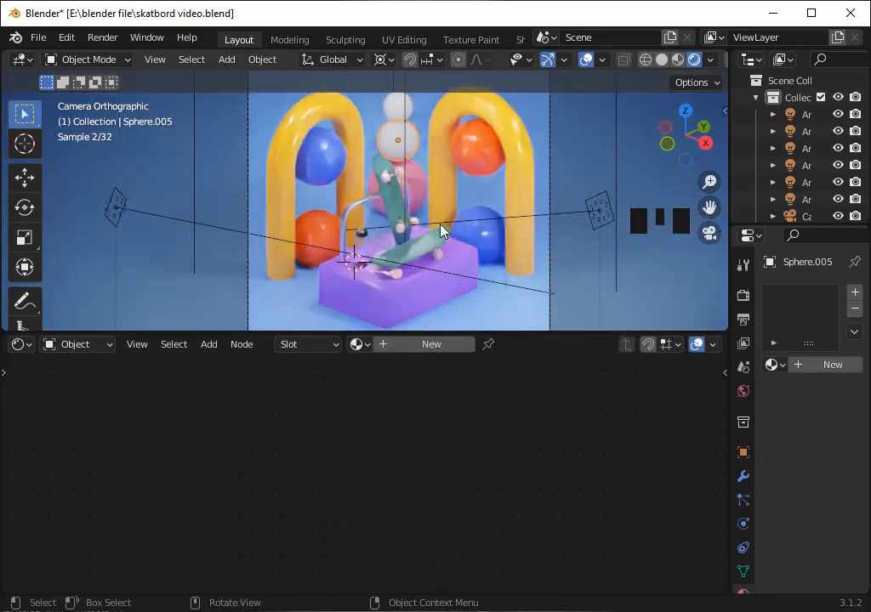
pyautogui.click(363, 345)
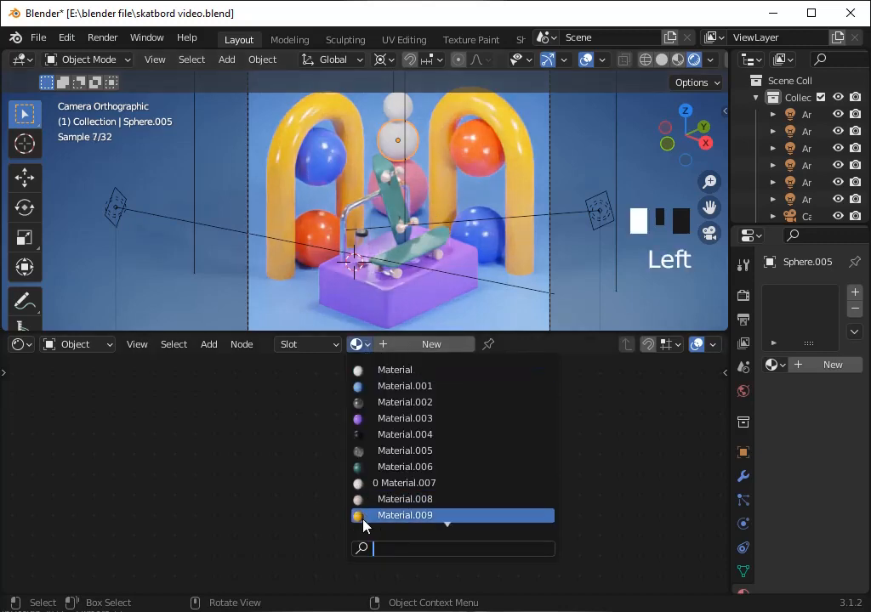
pyautogui.click(393, 109)
pyautogui.click(358, 344)
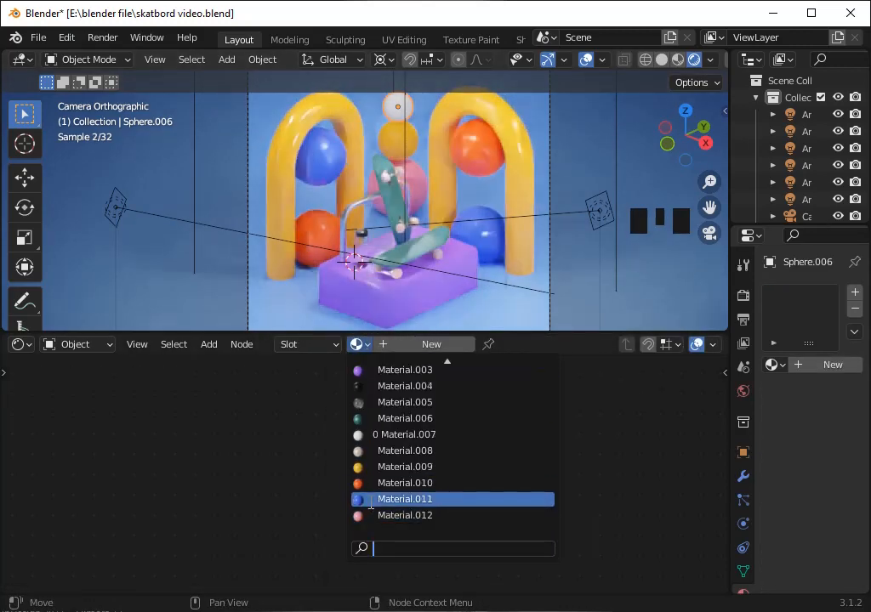
pyautogui.click(405, 499)
pyautogui.click(580, 163)
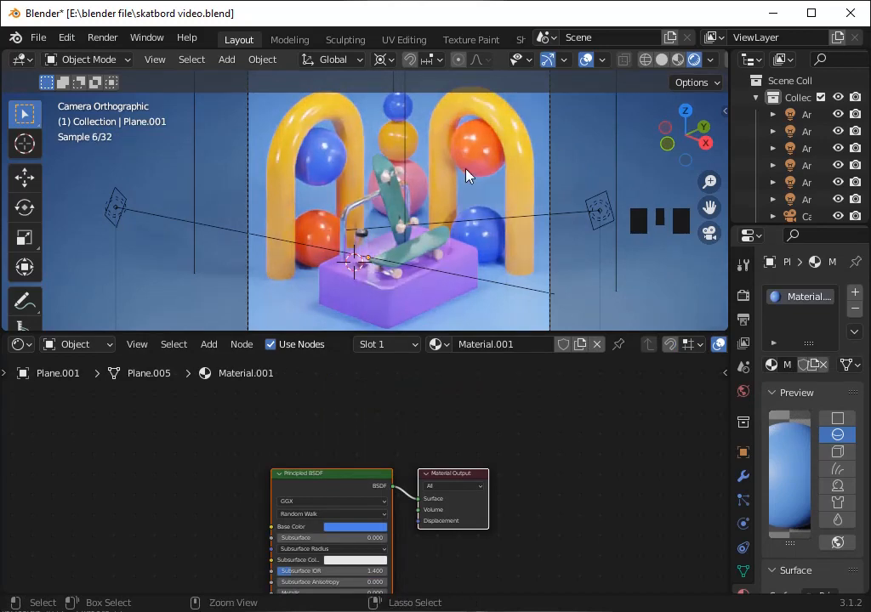
# Save the file and enlarge the 3D viewport by shrinking the shader editor
pyautogui.hotkey('ctrl', 's')
pyautogui.scroll(2, 579, 255)
pyautogui.click(518, 347)
pyautogui.moveTo(536, 334); pyautogui.dragTo(537, 510)
pyautogui.scroll(-3, 465, 311)
pyautogui.hotkey('ctrl', 's')
pyautogui.scroll(1, 464, 311)
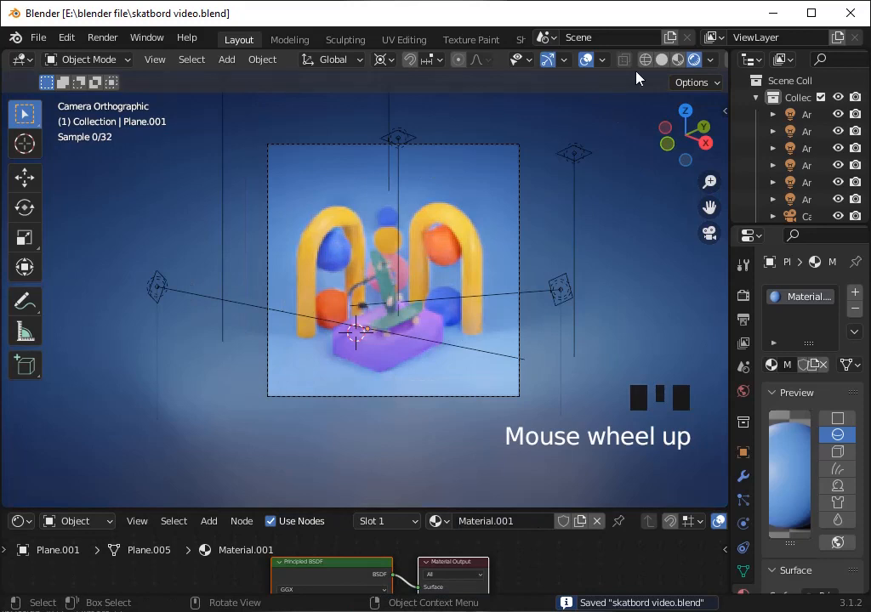
# Switch to solid shading, isolate the bottle in local view and open it in Edit Mode with X-ray on
pyautogui.click(660, 60)
pyautogui.scroll(7, 502, 222)
pyautogui.click(360, 422)
pyautogui.press('`')
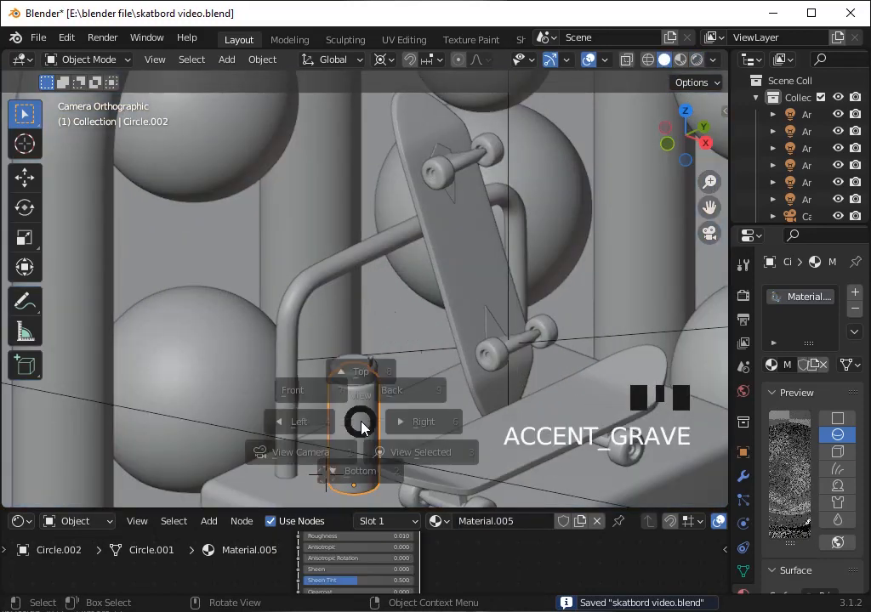
pyautogui.click(414, 454)
pyautogui.scroll(-3, 488, 315)
pyautogui.press('/')
pyautogui.scroll(-2, 444, 280)
pyautogui.press('Tab')
pyautogui.hotkey('alt', 'z')
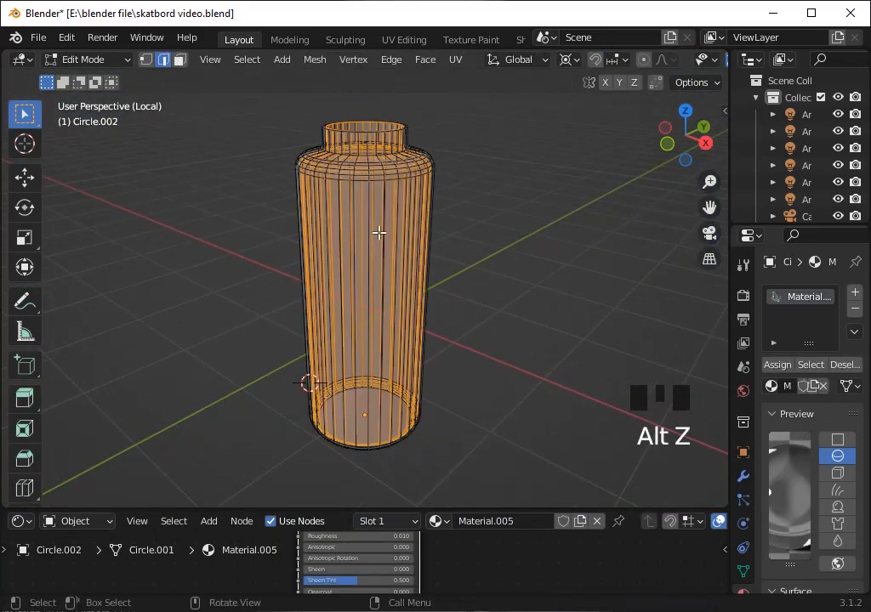
# Add a horizontal loop cut around the upper part of the bottle's inner wall
pyautogui.moveTo(684, 140); pyautogui.dragTo(640, 138)
pyautogui.scroll(1, 638, 138)
pyautogui.hotkey('ctrl', 'r')
pyautogui.click(386, 200)
pyautogui.click(399, 156)
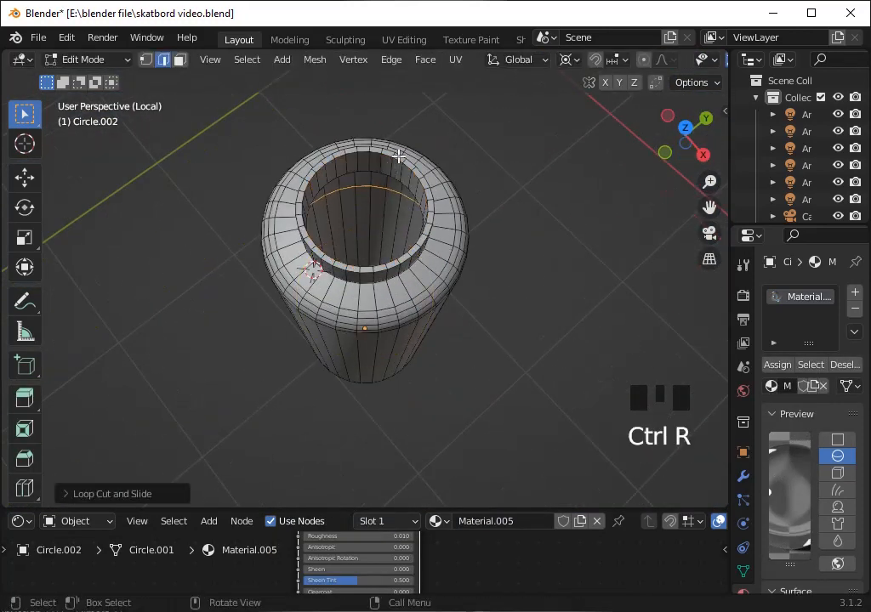
pyautogui.press('KP_0')
pyautogui.hotkey('alt', 'z')
pyautogui.moveTo(709, 208); pyautogui.dragTo(710, 182)
pyautogui.press('`')
pyautogui.click(593, 297)
pyautogui.scroll(-2, 576, 256)
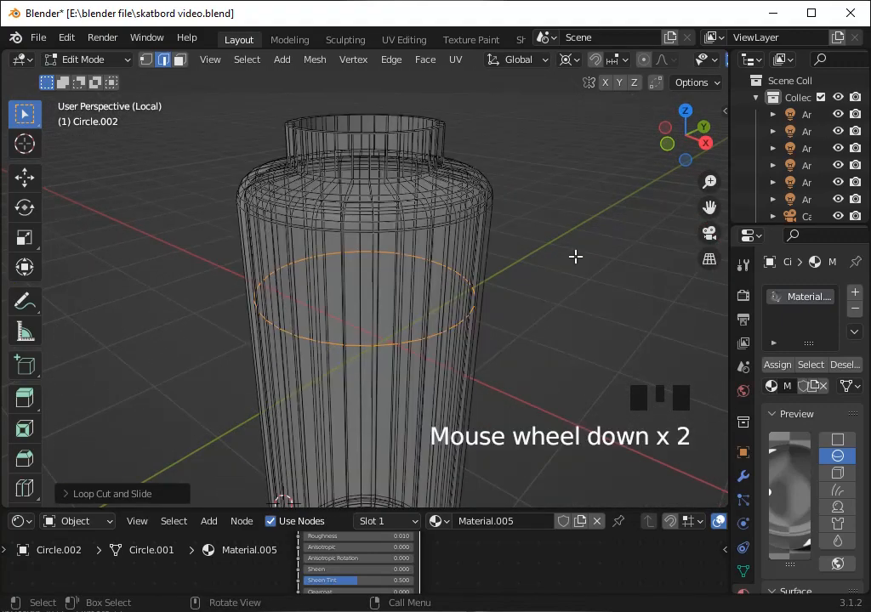
# Select the bottle's inner faces below the new loop cut, including the inner floor and its bevel rings
pyautogui.moveTo(680, 136); pyautogui.dragTo(644, 197)
pyautogui.hotkey('alt', 'z')
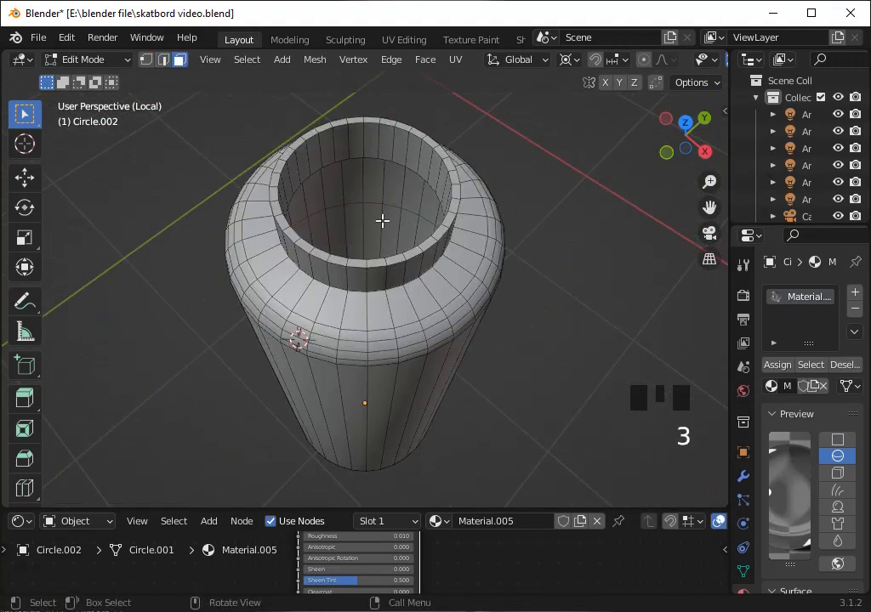
pyautogui.click(684, 124)
pyautogui.scroll(8, 449, 276)
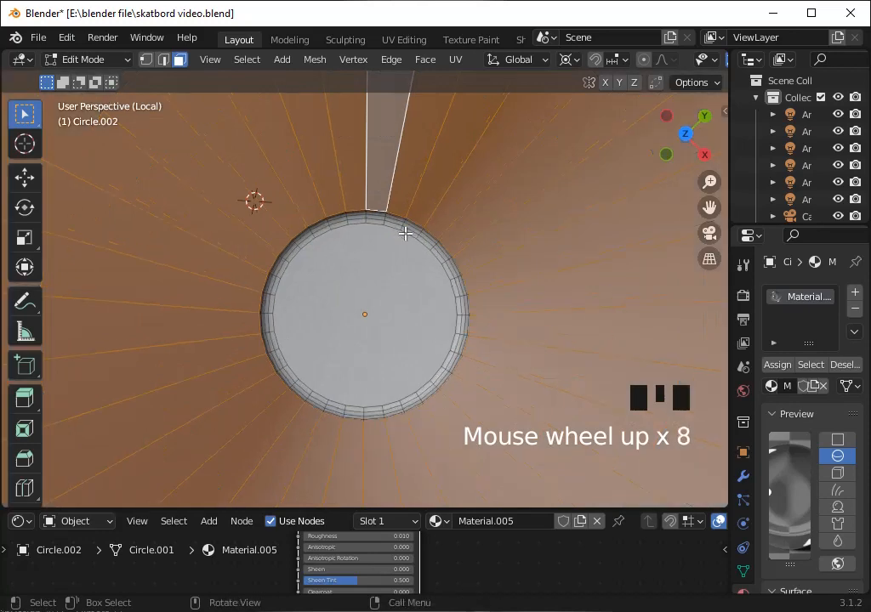
pyautogui.scroll(-4, 415, 234)
pyautogui.hotkey('ctrl', 'z')
pyautogui.hotkey('ctrl', 'z')
pyautogui.scroll(10, 389, 295)
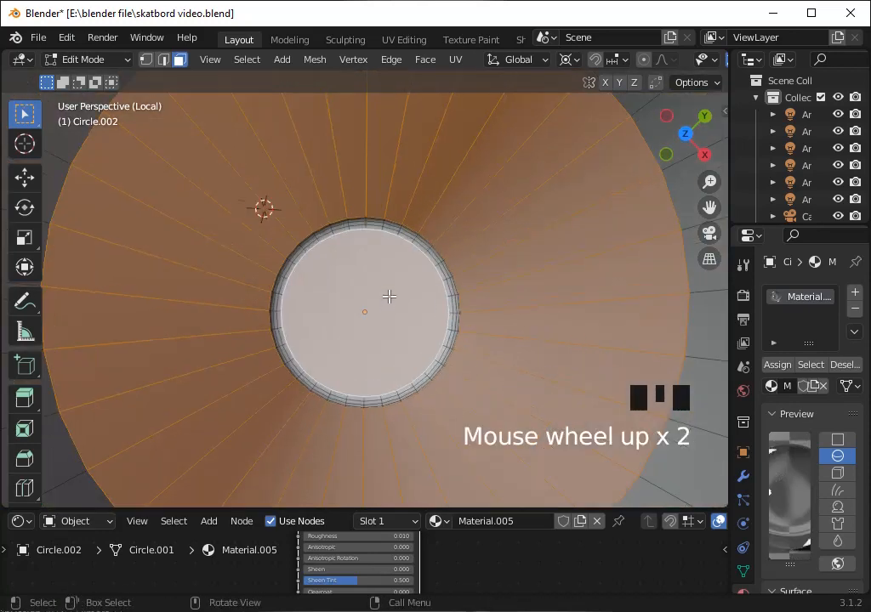
pyautogui.keyDown('alt'); pyautogui.keyDown('shift'); pyautogui.click(409, 217); pyautogui.keyUp('shift'); pyautogui.keyUp('alt')
pyautogui.scroll(7, 412, 211)
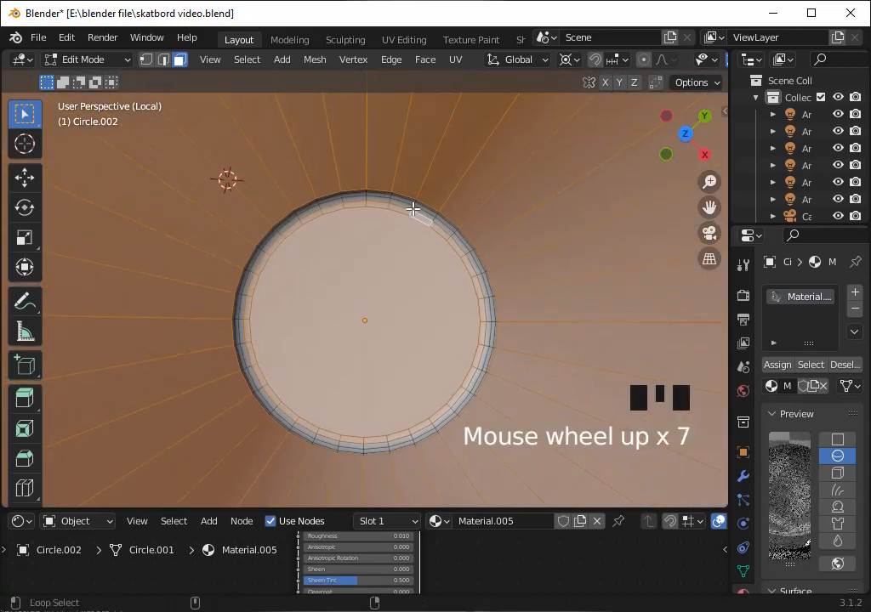
pyautogui.hotkey('ctrl', 'z')
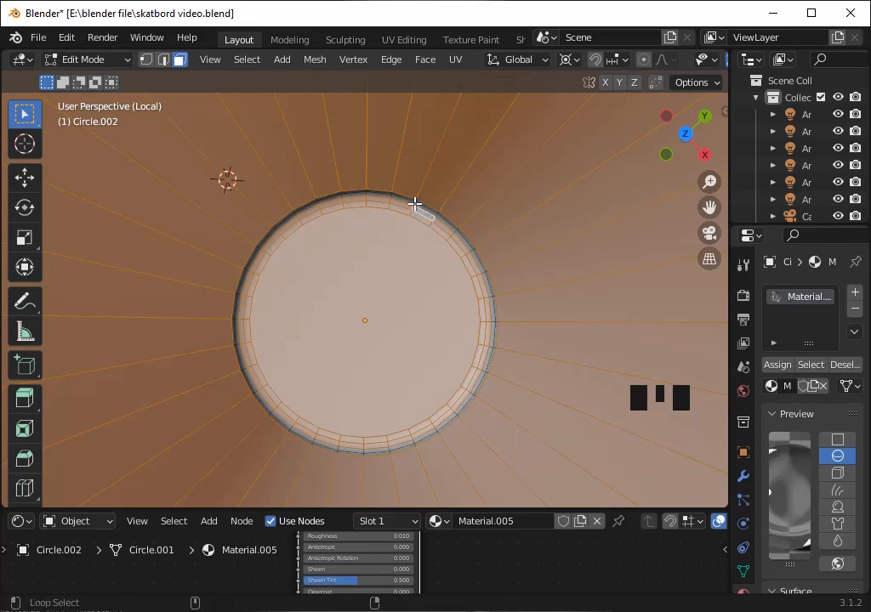
pyautogui.scroll(-2, 410, 200)
pyautogui.press('KP_0')
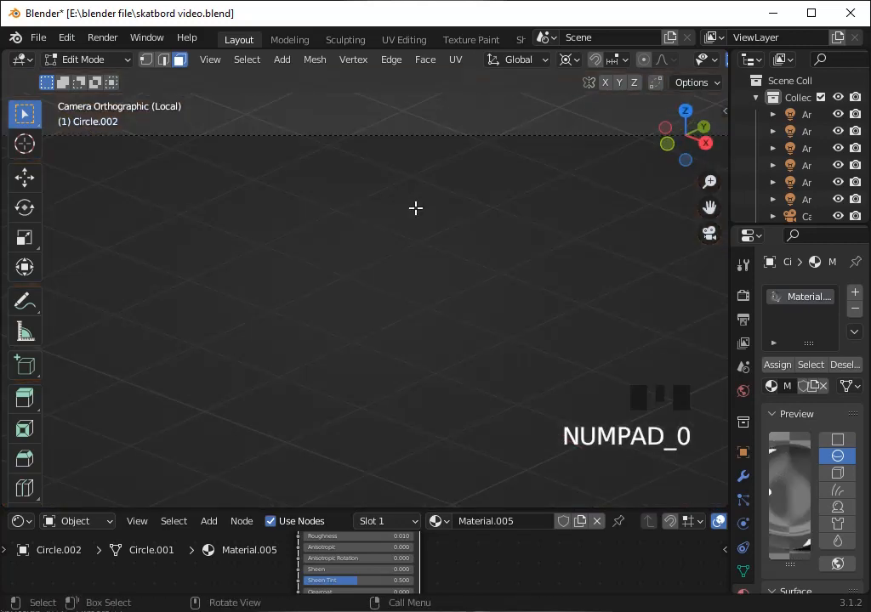
pyautogui.scroll(-7, 415, 223)
pyautogui.scroll(6, 425, 241)
# Duplicate the selected inner faces in place and separate them into their own object
pyautogui.hotkey('shift', 'd')
pyautogui.rightClick(439, 263)
pyautogui.press('p')
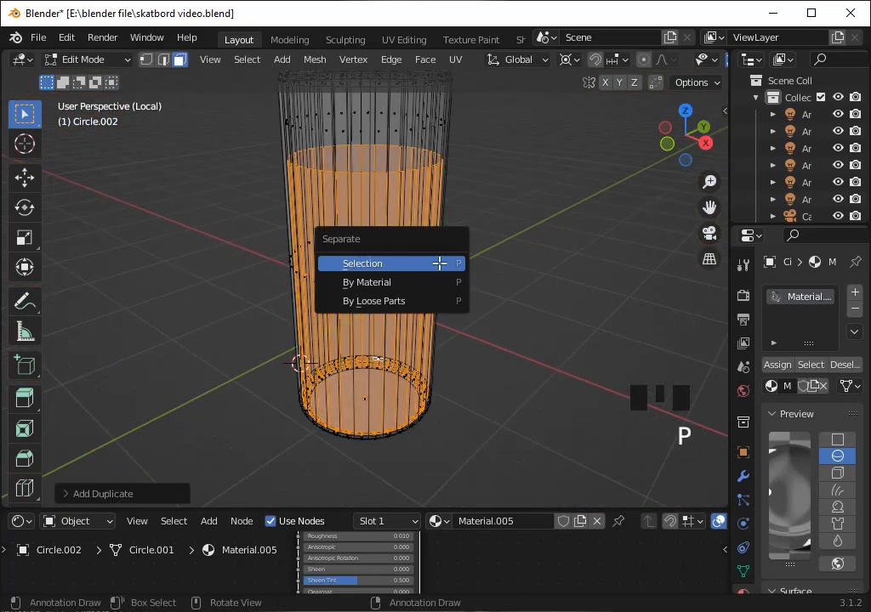
pyautogui.click(439, 263)
pyautogui.press('Tab')
# Open the separated inner shell in Edit Mode with X-ray on
pyautogui.click(425, 168)
pyautogui.press('Tab')
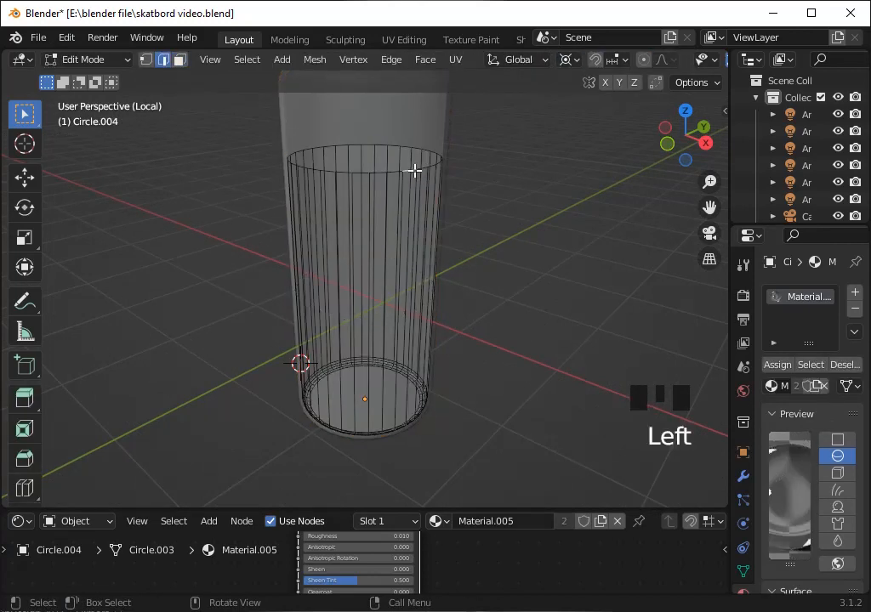
pyautogui.hotkey('shift', 'z')
pyautogui.hotkey('alt', 'z')
pyautogui.hotkey('alt', 'z')
pyautogui.scroll(1, 443, 165)
# Select the inner shell's open top edge loop, close it with Grid Fill and turn off X-ray
pyautogui.click(422, 138)
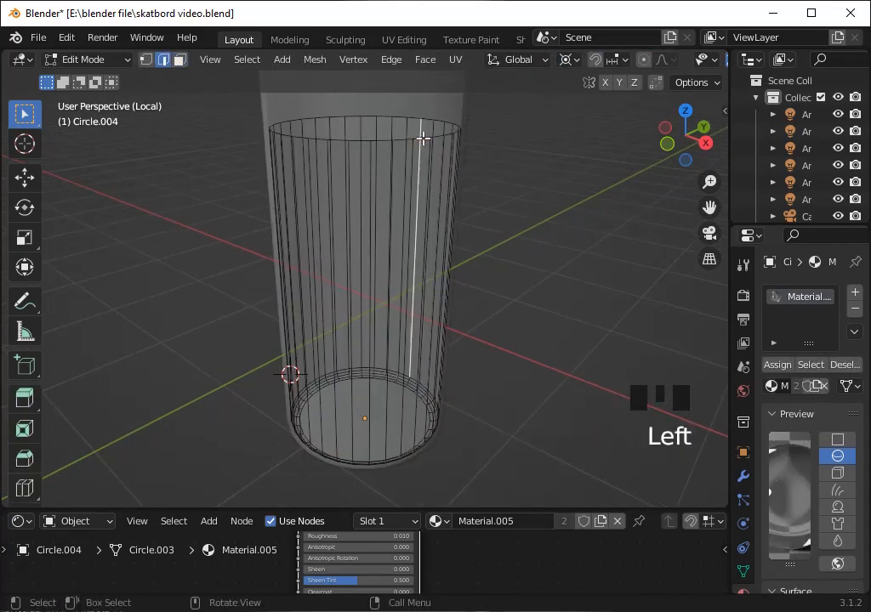
pyautogui.moveTo(672, 119); pyautogui.dragTo(670, 227)
pyautogui.click(414, 134)
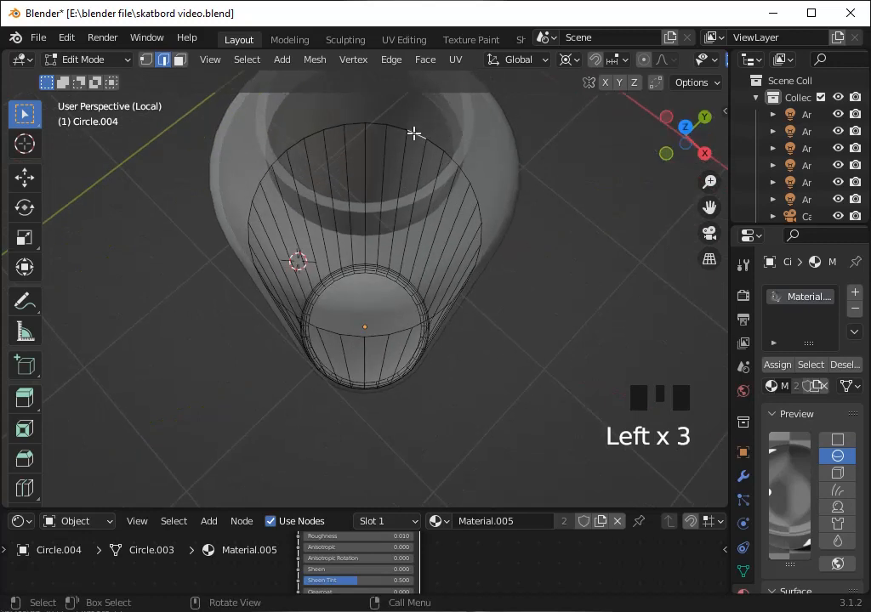
pyautogui.rightClick(409, 204)
pyautogui.click(340, 189)
pyautogui.hotkey('ctrl', 'z')
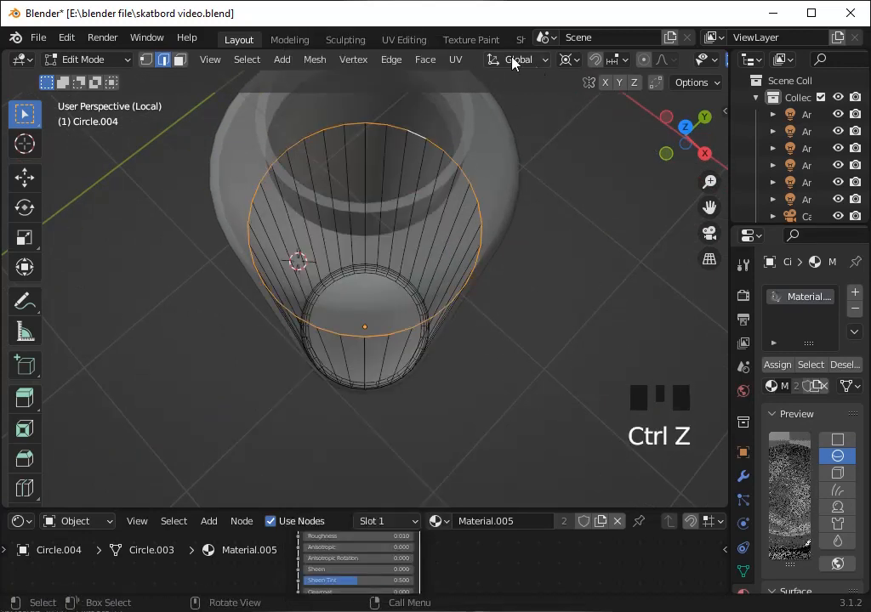
pyautogui.click(425, 59)
pyautogui.click(442, 264)
pyautogui.hotkey('alt', 'z')
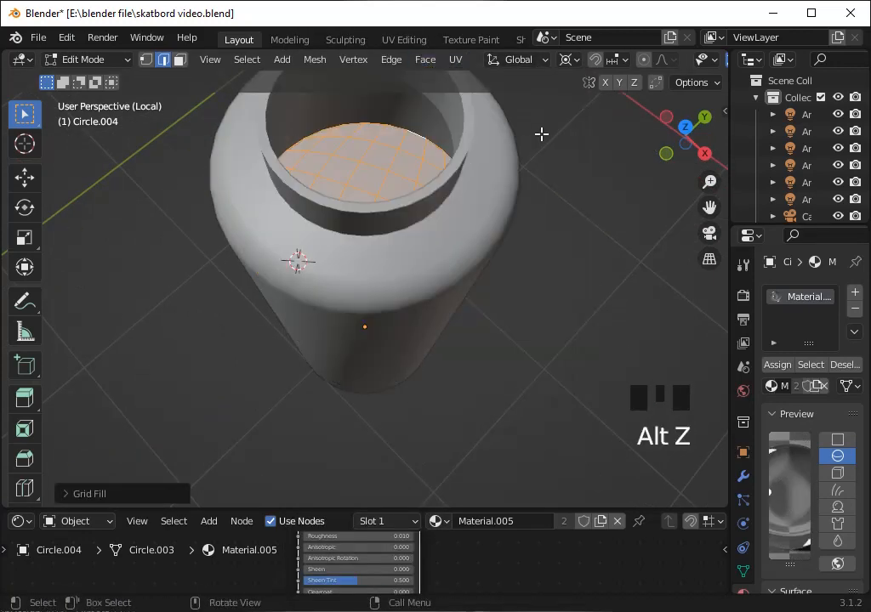
# Return the inner shell to Object Mode, leave local view and show the whole scene in rendered shading
pyautogui.scroll(-2, 532, 171)
pyautogui.scroll(2, 534, 168)
pyautogui.scroll(-1, 745, 541)
pyautogui.press('Tab')
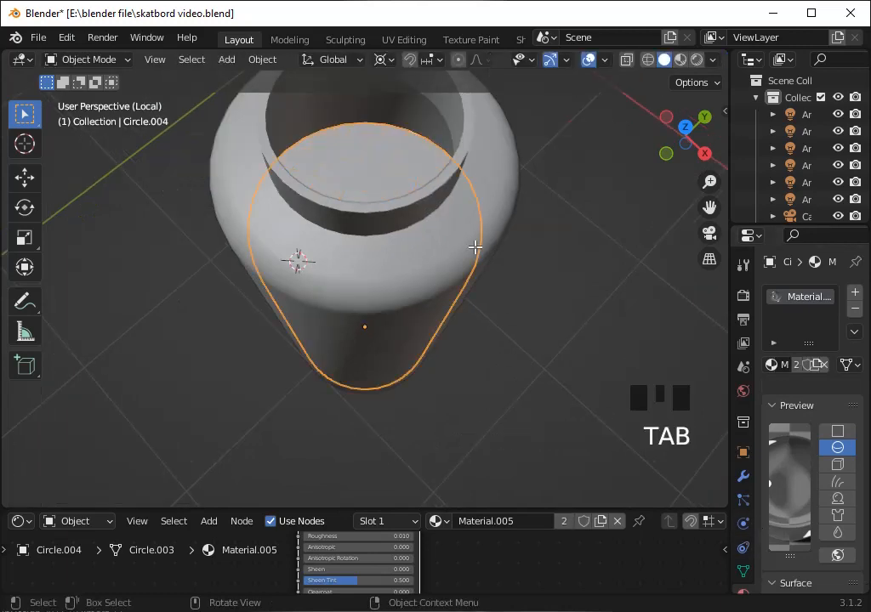
pyautogui.press('KP_0')
pyautogui.press('KP_0')
pyautogui.press('KP_Divide')
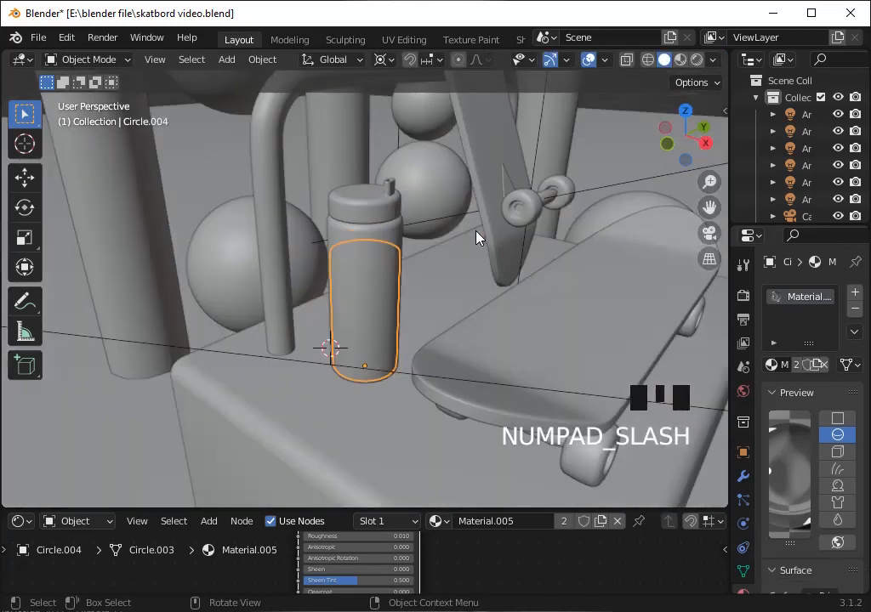
pyautogui.click(696, 60)
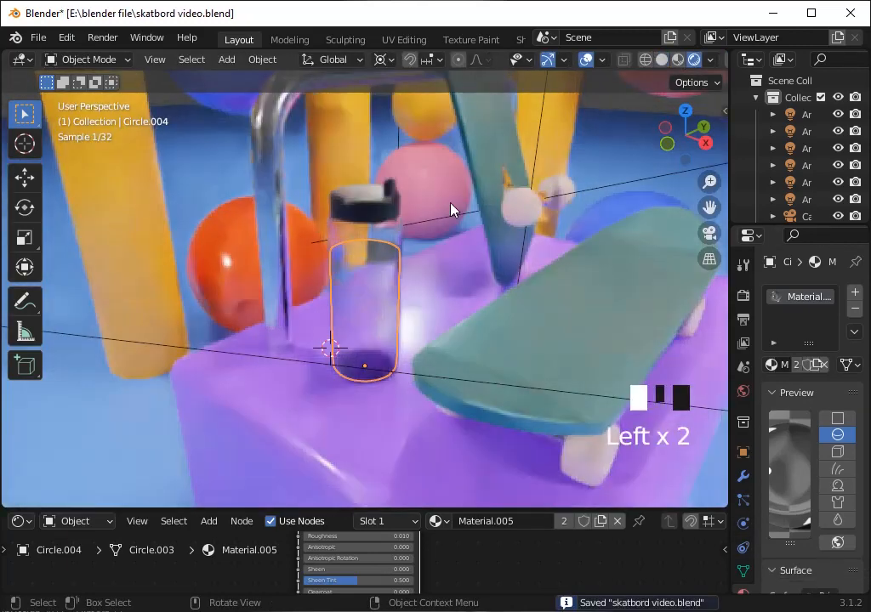
pyautogui.click(451, 210)
pyautogui.click(375, 298)
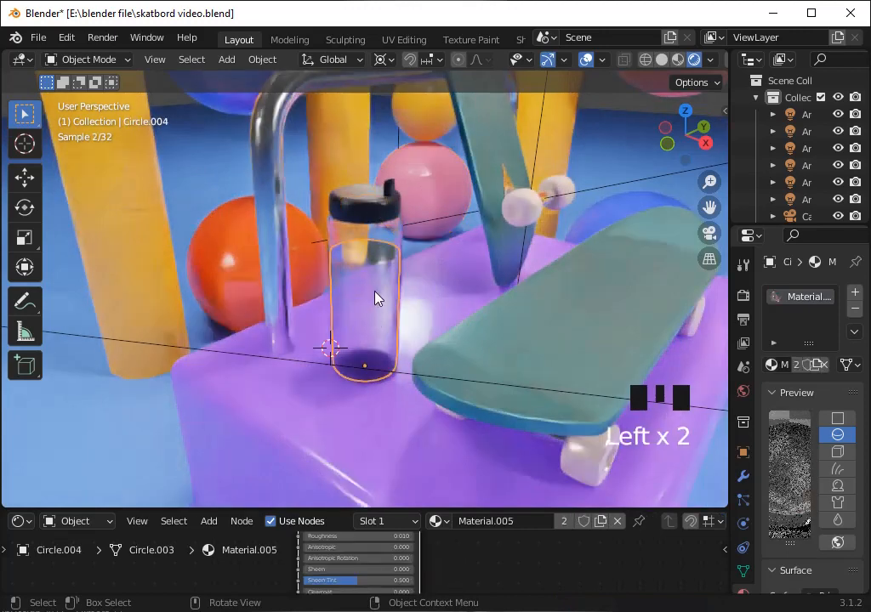
# Select the glass bottle and, in its material's viewport display settings, enable backface culling and set the blend mode to Alpha Hashed
pyautogui.moveTo(391, 511); pyautogui.dragTo(417, 376)
pyautogui.scroll(1, 440, 247)
pyautogui.scroll(-7, 765, 548)
pyautogui.click(343, 159)
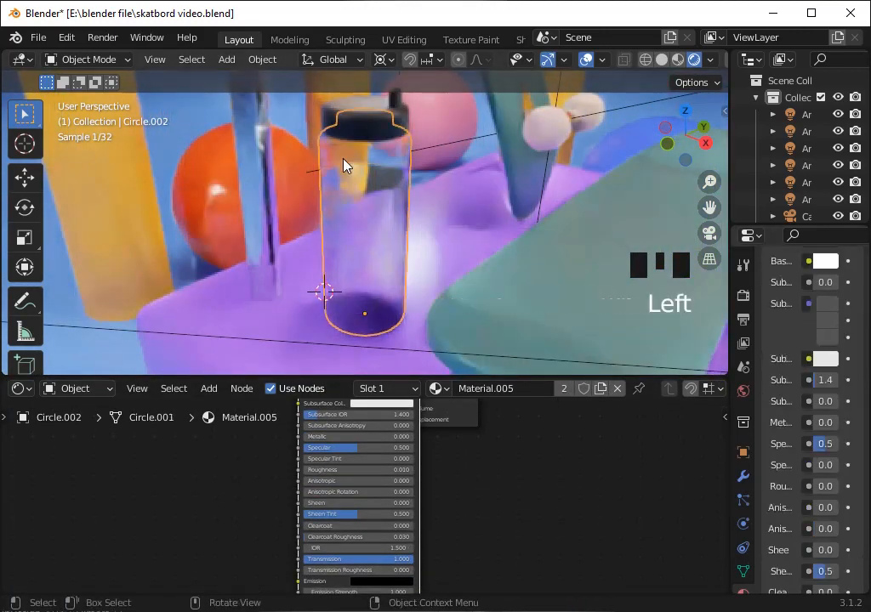
pyautogui.scroll(-7, 722, 483)
pyautogui.moveTo(727, 484); pyautogui.dragTo(692, 484)
pyautogui.scroll(-16, 797, 455)
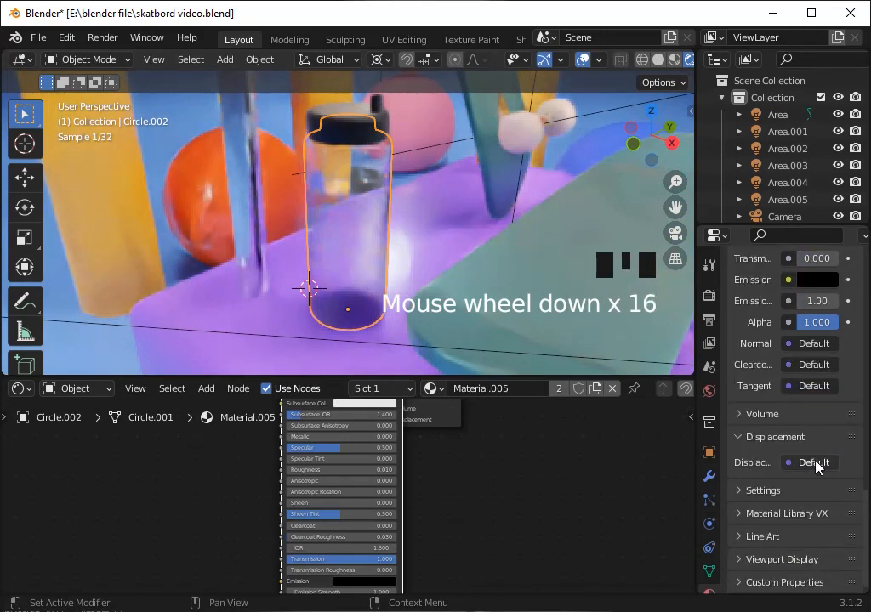
pyautogui.click(787, 558)
pyautogui.scroll(-8, 803, 429)
pyautogui.click(792, 405)
pyautogui.click(822, 427)
pyautogui.click(825, 484)
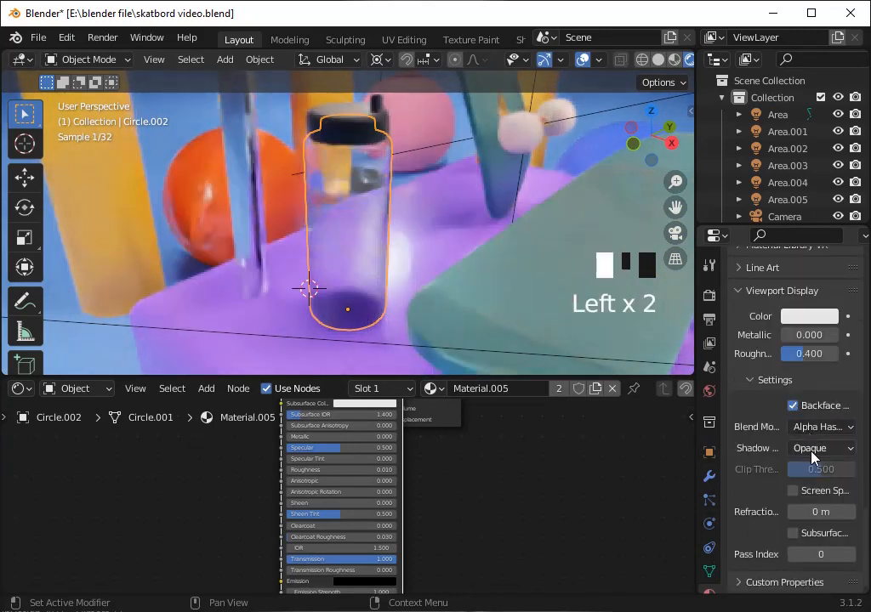
# Set the glass material's shadow mode to Alpha Hashed, enable screen space refraction and subsurface translucency, and save the file
pyautogui.click(837, 449)
pyautogui.click(812, 505)
pyautogui.click(793, 491)
pyautogui.click(792, 533)
pyautogui.hotkey('ctrl', 's')
# Add a level 3 subdivision surface to the liquid mesh inside the bottle
pyautogui.scroll(3, 373, 220)
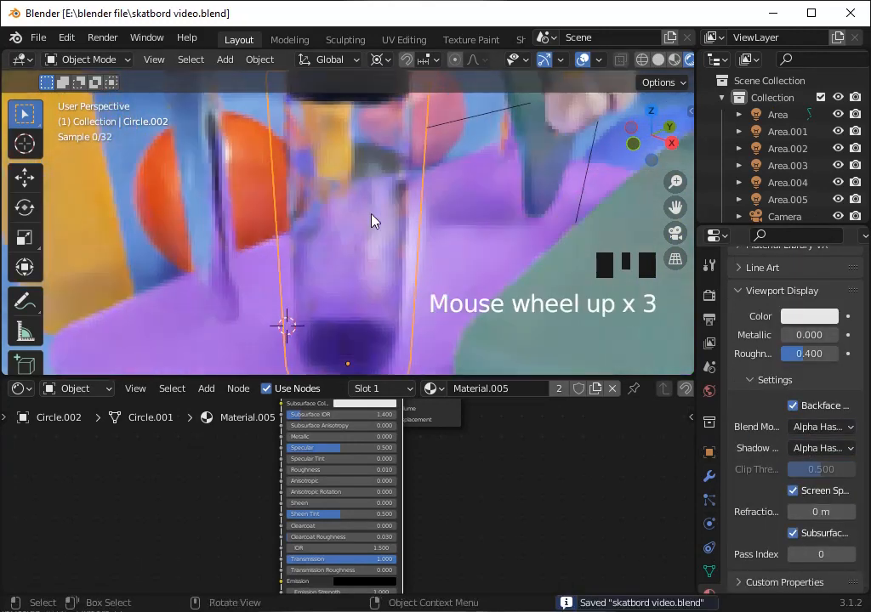
pyautogui.click(374, 219)
pyautogui.hotkey('ctrl', '3')
pyautogui.click(475, 234)
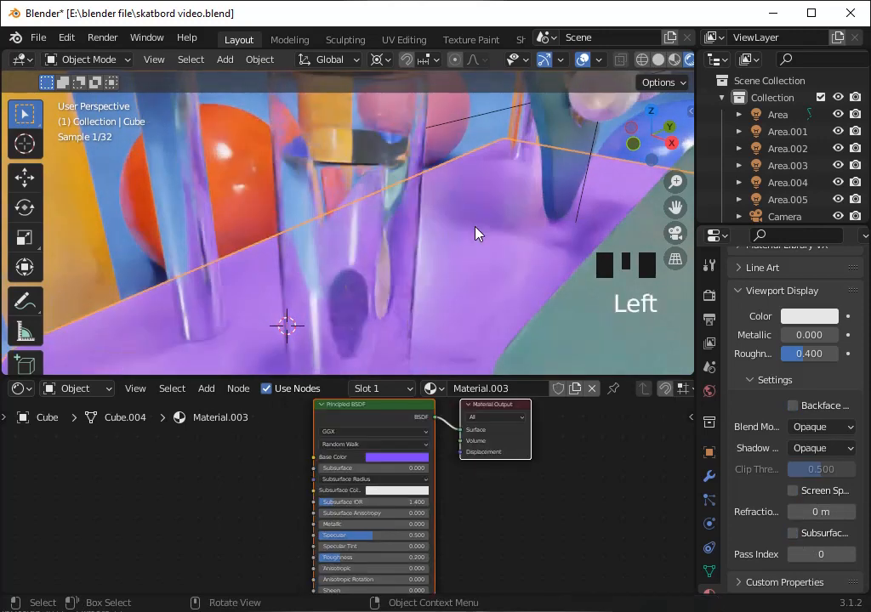
# Open the liquid mesh in Edit Mode with solid shading and X-ray on, and inset its top faces
pyautogui.click(376, 243)
pyautogui.click(656, 59)
pyautogui.hotkey('alt', 'z')
pyautogui.click(397, 203)
pyautogui.press('Tab')
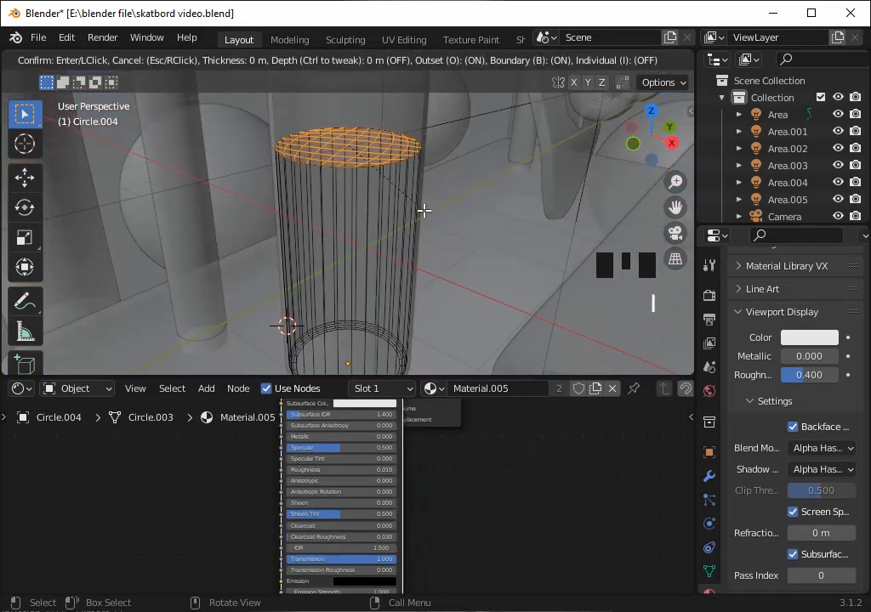
pyautogui.click(423, 211)
pyautogui.press('s')
pyautogui.click(423, 202)
pyautogui.hotkey('ctrl', 'z')
# Change the transform pivot point and scale the liquid's inset top faces slightly inward
pyautogui.click(558, 60)
pyautogui.click(576, 135)
pyautogui.press('s')
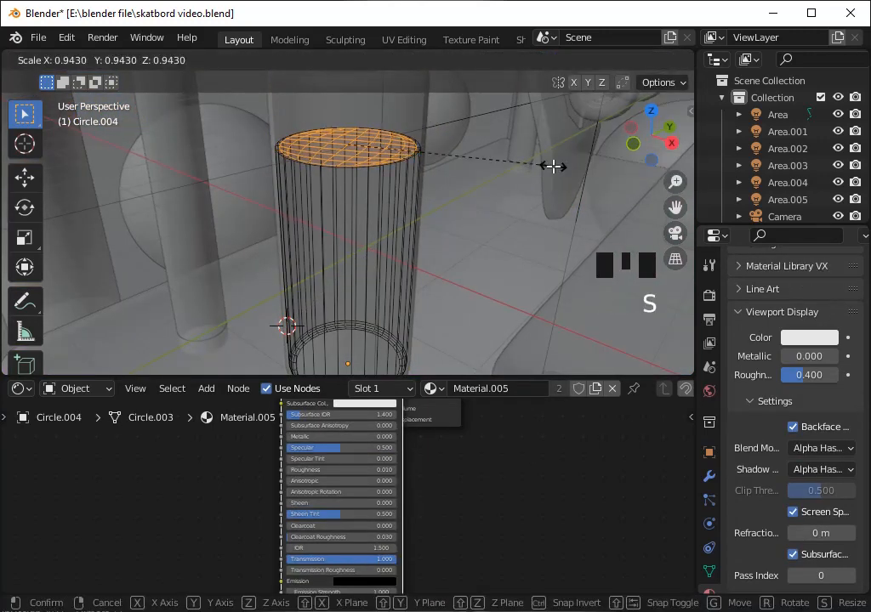
pyautogui.press('Tab')
pyautogui.press('Tab')
# Add a loop cut just below the liquid's top edge, then scale the whole liquid down slightly and show rendered shading
pyautogui.click(429, 197)
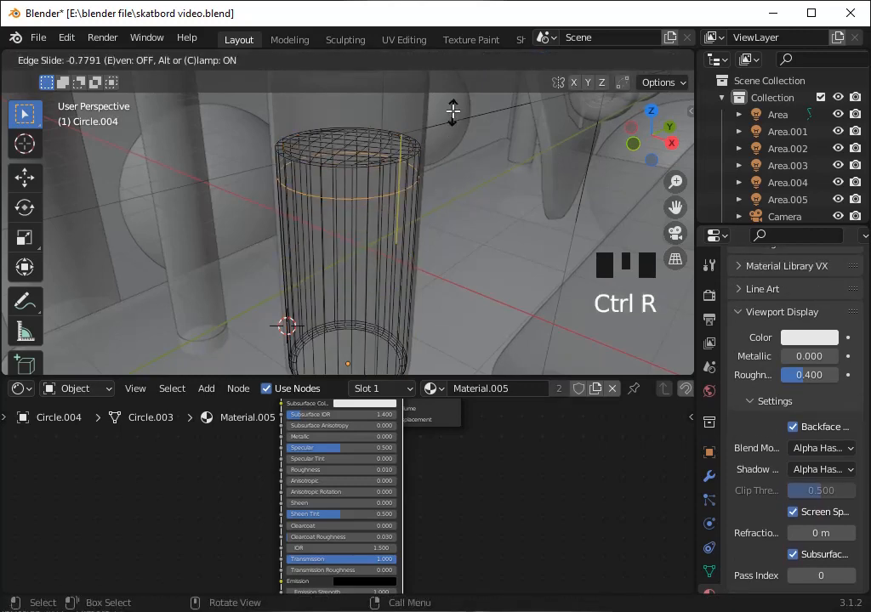
pyautogui.click(452, 111)
pyautogui.press('Tab')
pyautogui.press('s')
pyautogui.click(575, 155)
pyautogui.click(675, 61)
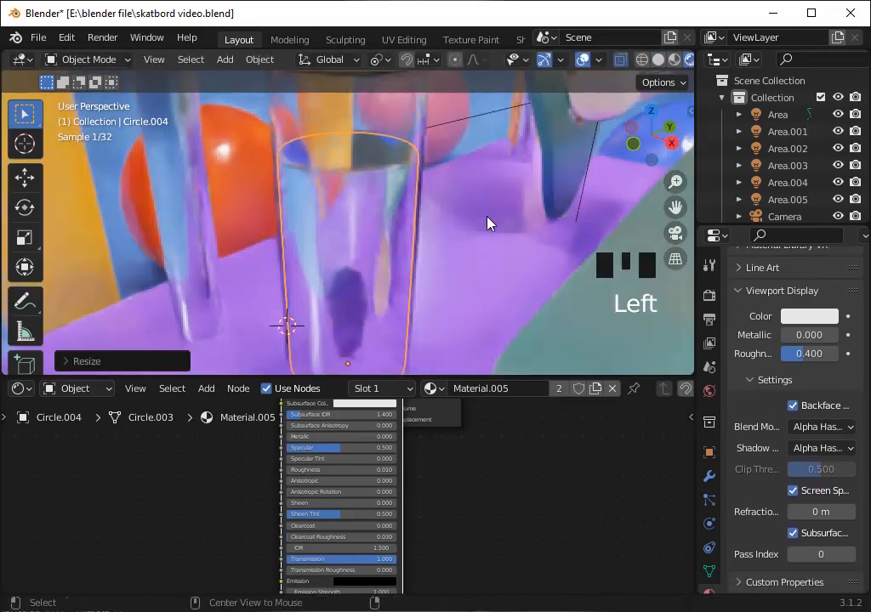
# Show the whole scene through the camera and save the file
pyautogui.click(486, 223)
pyautogui.scroll(-4, 485, 224)
pyautogui.press('KP_0')
pyautogui.scroll(-8, 489, 204)
pyautogui.moveTo(674, 197); pyautogui.dragTo(655, 264)
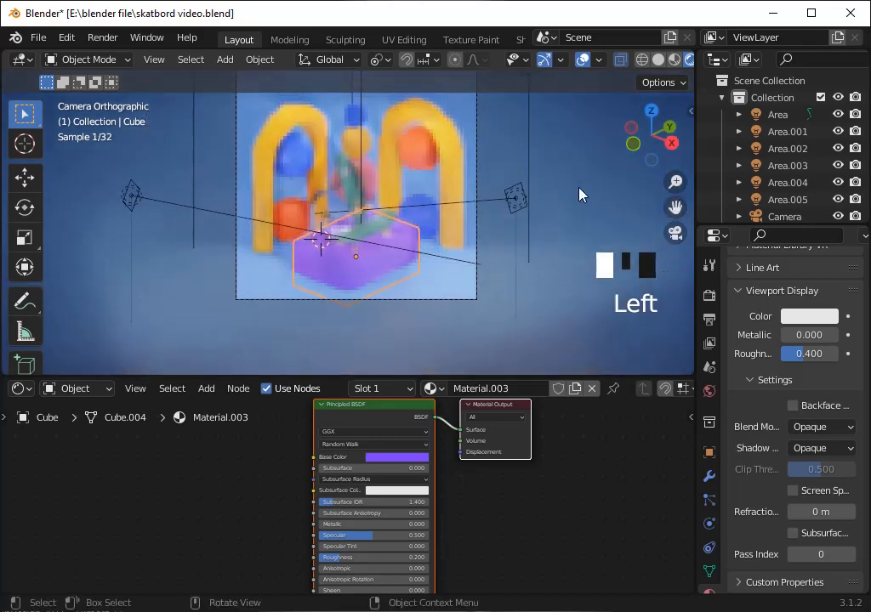
pyautogui.scroll(2, 562, 178)
pyautogui.hotkey('ctrl', 's')
# Recolour the backdrop plane's base colour to a darker purple and save the file
pyautogui.click(502, 297)
pyautogui.scroll(2, 403, 506)
pyautogui.press('g')
pyautogui.click(415, 415)
pyautogui.click(351, 489)
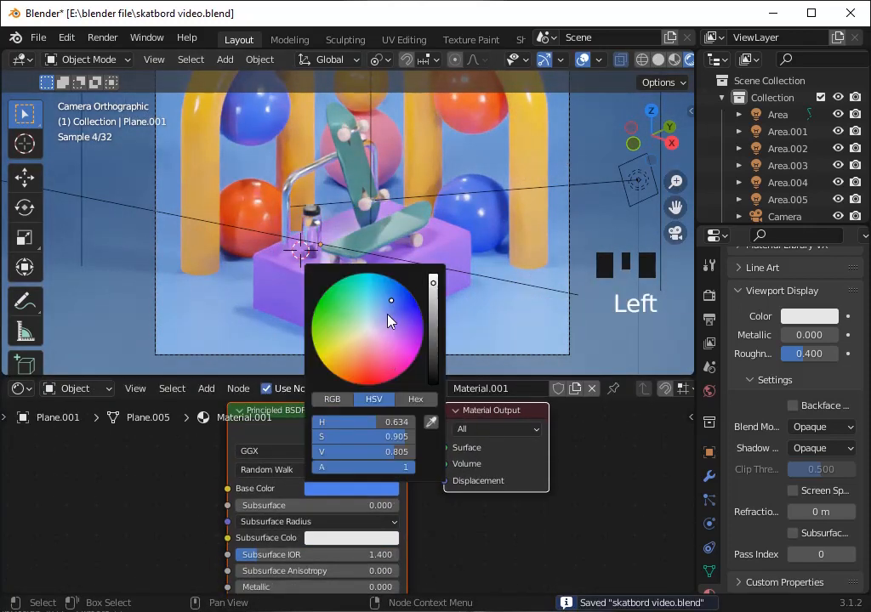
pyautogui.moveTo(387, 314)
pyautogui.mouseDown()
pyautogui.moveTo(352, 371)
pyautogui.moveTo(399, 346)
pyautogui.moveTo(398, 331)
pyautogui.moveTo(421, 321)
pyautogui.moveTo(433, 301)
pyautogui.moveTo(381, 322)
pyautogui.moveTo(391, 310)
pyautogui.moveTo(399, 328)
pyautogui.moveTo(411, 325)
pyautogui.mouseUp()
pyautogui.click(387, 314)
pyautogui.click(433, 333)
pyautogui.click(432, 300)
pyautogui.hotkey('ctrl', 's')
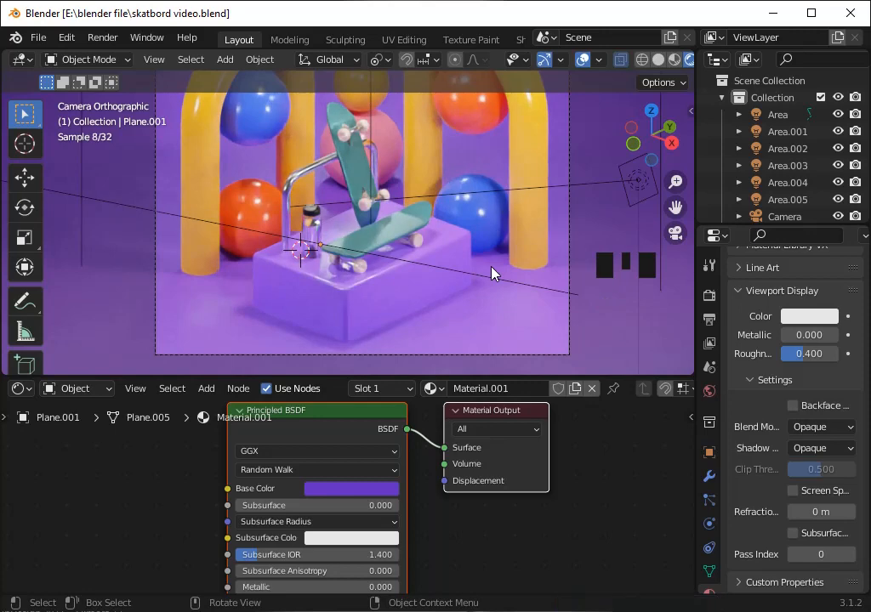
# Darken the podium cube's base colour to a value of about 0.261
pyautogui.scroll(-3, 491, 272)
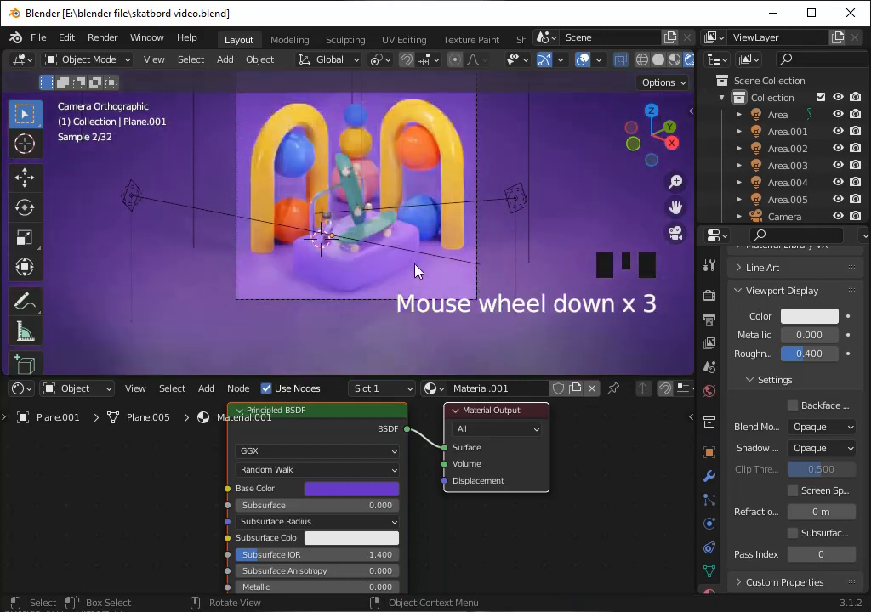
pyautogui.click(374, 259)
pyautogui.scroll(1, 396, 441)
pyautogui.scroll(1, 397, 440)
pyautogui.click(398, 438)
pyautogui.moveTo(542, 194); pyautogui.dragTo(571, 223)
pyautogui.click(536, 266)
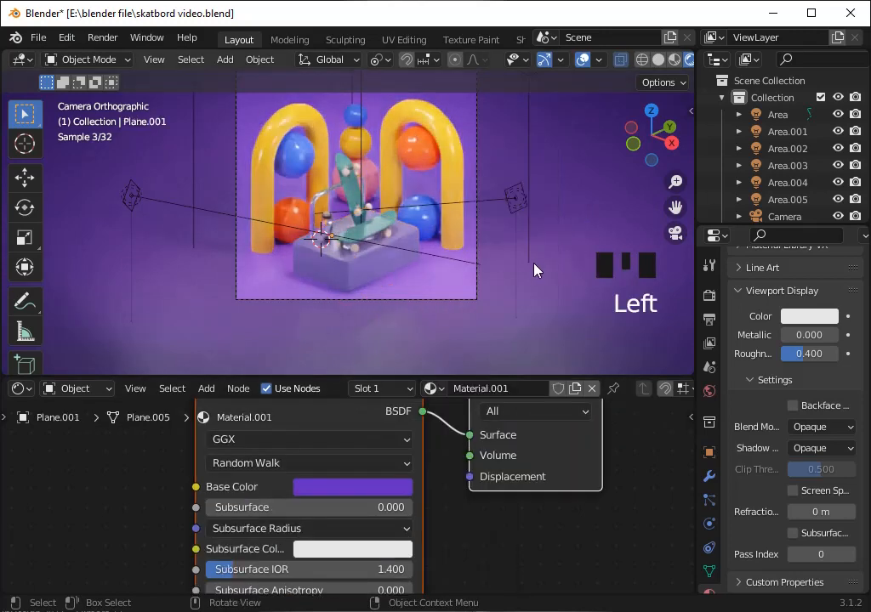
# Set the podium cube's base colour to blue with hue 0.657 and saturation 0.900, and brighten it
pyautogui.click(375, 272)
pyautogui.click(440, 434)
pyautogui.moveTo(488, 222); pyautogui.dragTo(498, 202)
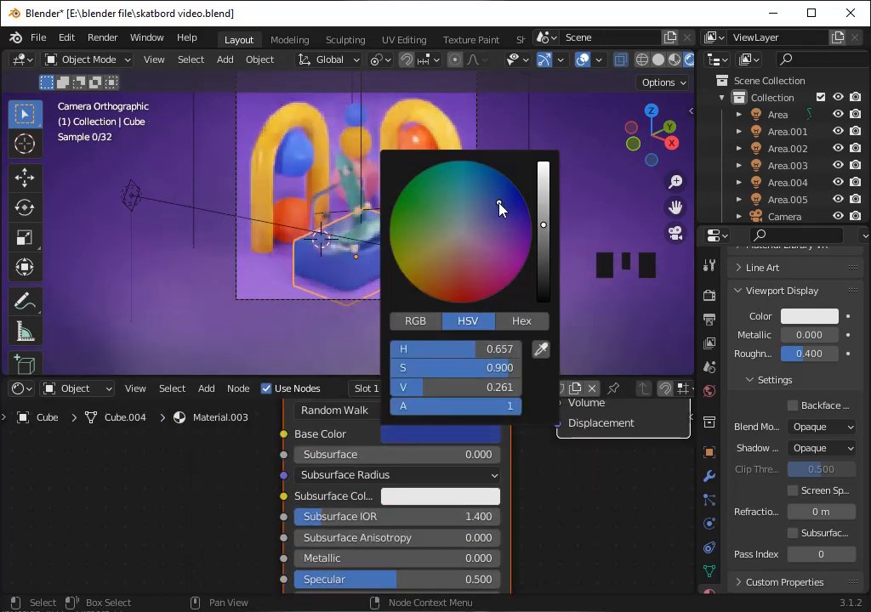
pyautogui.click(543, 202)
pyautogui.click(429, 246)
pyautogui.click(411, 243)
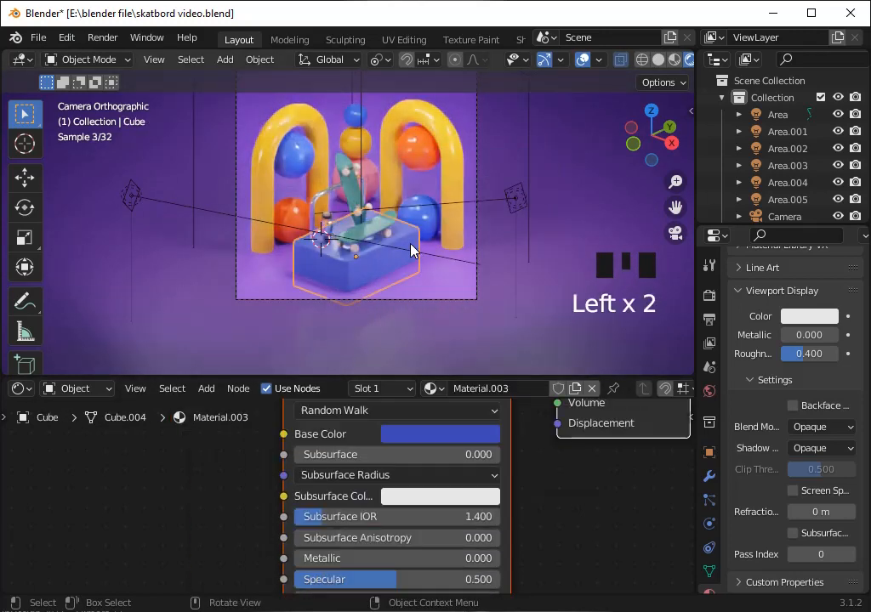
# Try pink and coral orange as the podium cube's base colour
pyautogui.click(439, 434)
pyautogui.moveTo(473, 203); pyautogui.dragTo(478, 202)
pyautogui.click(478, 201)
pyautogui.scroll(3, 489, 199)
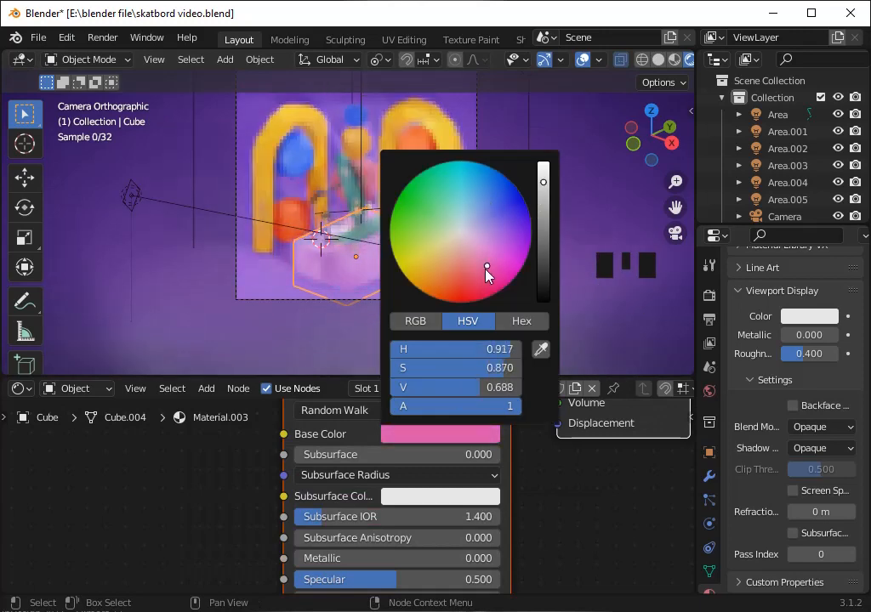
pyautogui.click(453, 272)
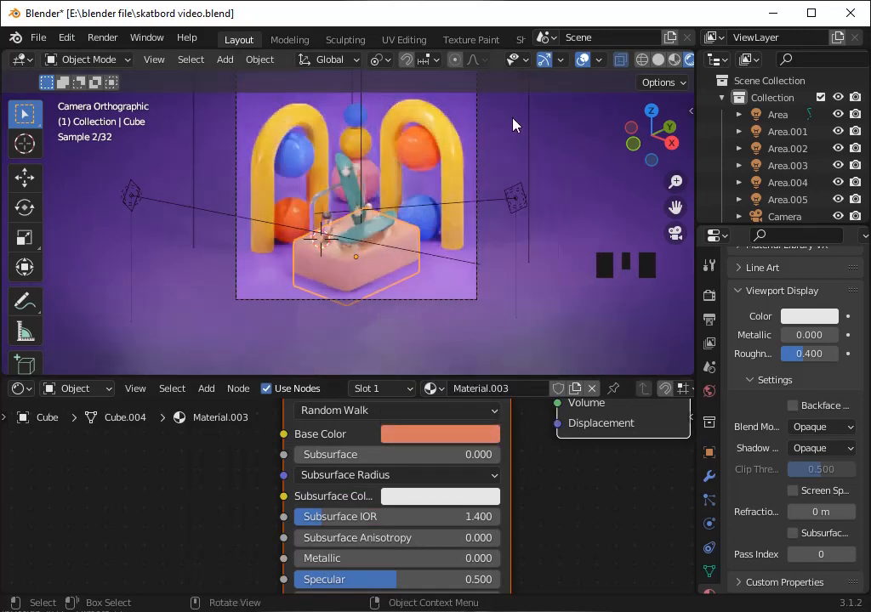
# Set the podium cube's base colour to a bright purple with hue about 0.704, saturation about 0.856 and value 0.916
pyautogui.click(399, 261)
pyautogui.click(400, 256)
pyautogui.click(446, 433)
pyautogui.moveTo(473, 222); pyautogui.dragTo(488, 226)
pyautogui.click(544, 168)
pyautogui.click(497, 227)
pyautogui.click(502, 225)
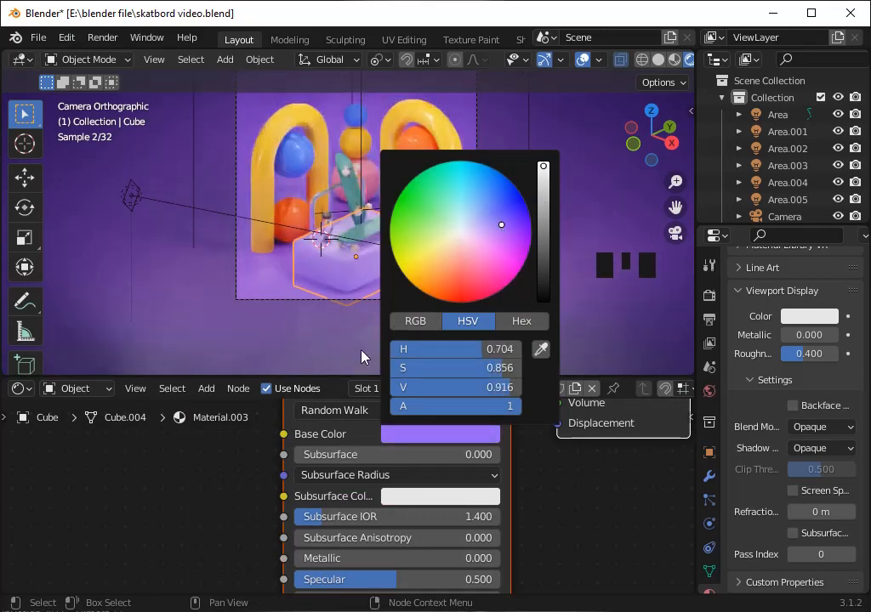
pyautogui.click(506, 229)
# Try a bluer shade for the podium cube's base colour and undo the last colour changes
pyautogui.click(448, 432)
pyautogui.click(490, 219)
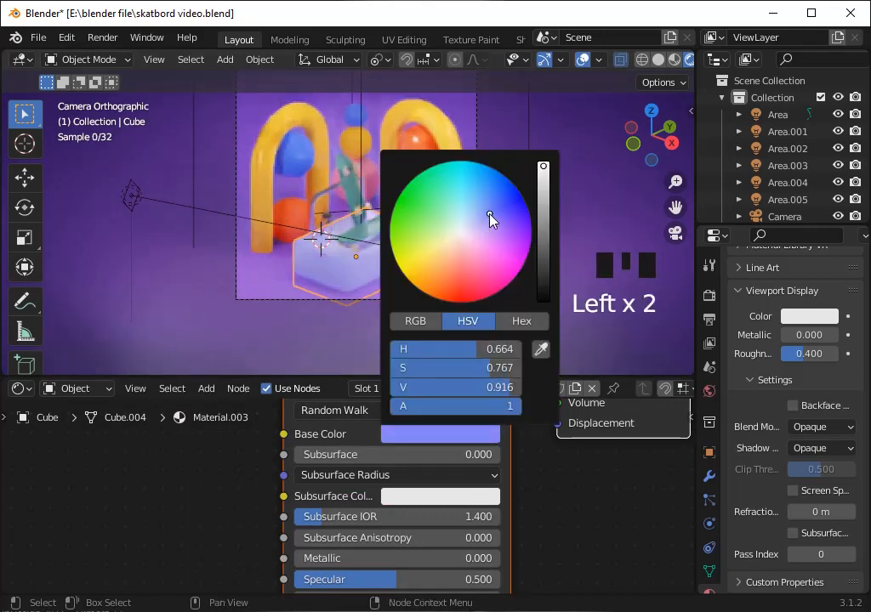
pyautogui.hotkey('ctrl', 'z')
pyautogui.hotkey('ctrl', 'z')
pyautogui.hotkey('ctrl', 'z')
# Set the backdrop plane's base colour to deep blue with hue 0.667 and saturation 0.937, and save the file
pyautogui.click(553, 208)
pyautogui.click(385, 486)
pyautogui.click(419, 264)
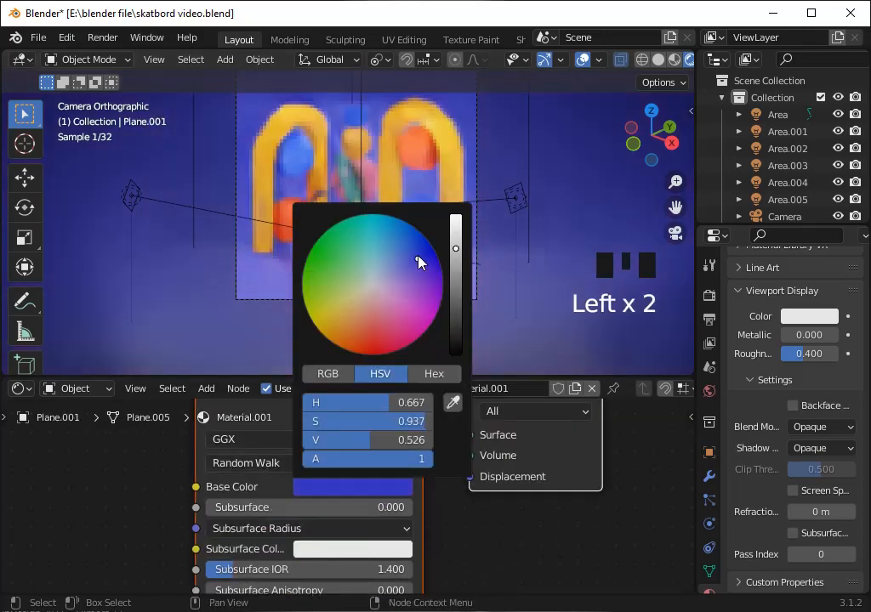
pyautogui.hotkey('ctrl', 's')
# Shrink the shader editor to enlarge the 3D viewport, frame the camera view in it and save the file
pyautogui.scroll(4, 534, 185)
pyautogui.scroll(-3, 534, 185)
pyautogui.hotkey('ctrl', 's')
pyautogui.moveTo(675, 208); pyautogui.dragTo(675, 262)
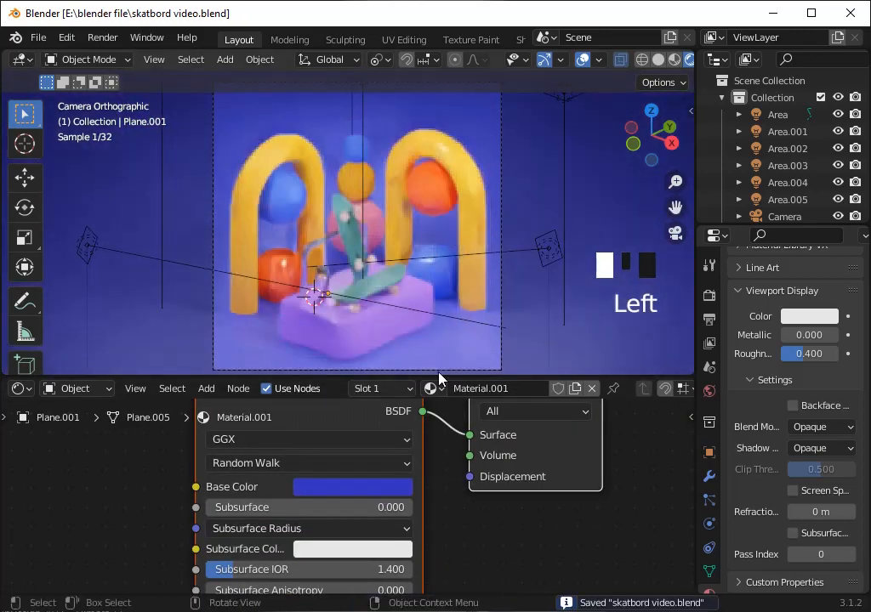
pyautogui.moveTo(440, 377); pyautogui.dragTo(441, 572)
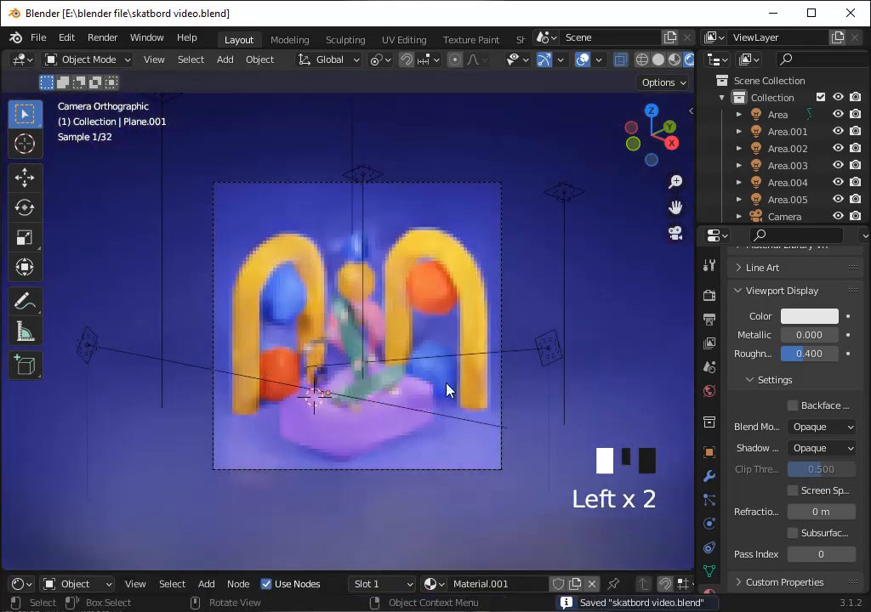
pyautogui.scroll(2, 448, 391)
pyautogui.hotkey('ctrl', 's')
pyautogui.press('Left')
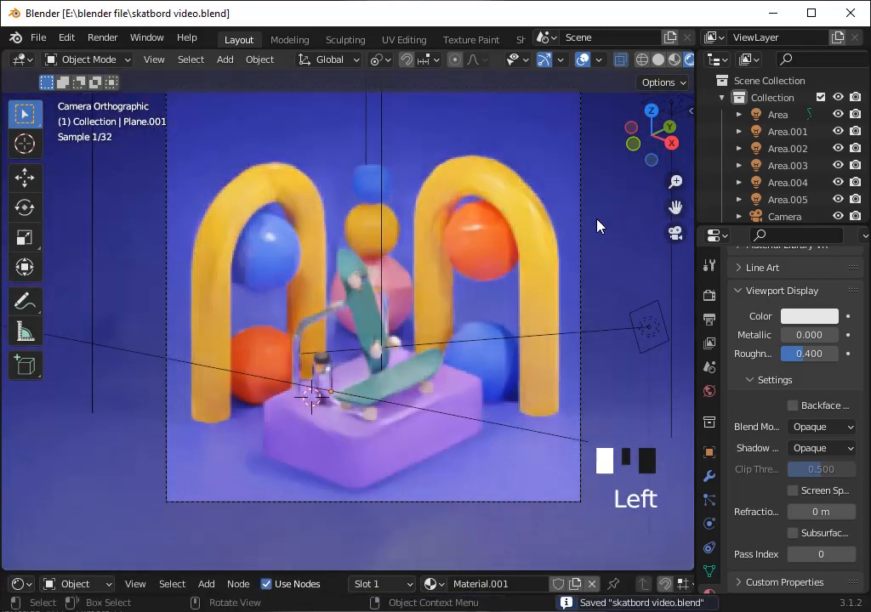
# Switch the viewport to solid shading with X-ray off, return to the camera view and save the file
pyautogui.click(657, 60)
pyautogui.hotkey('alt', 'z')
pyautogui.hotkey('ctrl', 's')
pyautogui.moveTo(675, 208); pyautogui.dragTo(670, 149)
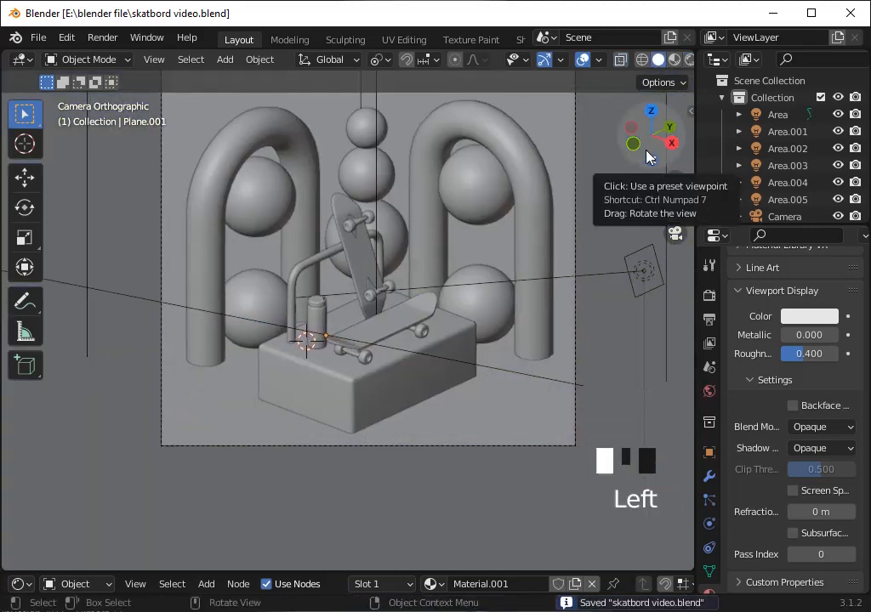
pyautogui.click(634, 144)
pyautogui.press('KP_0')
pyautogui.hotkey('ctrl', 's')
# Widen the 3D viewport, show the scene in rendered shading and save the file
pyautogui.moveTo(694, 282); pyautogui.dragTo(717, 282)
pyautogui.click(691, 60)
pyautogui.hotkey('ctrl', 's')
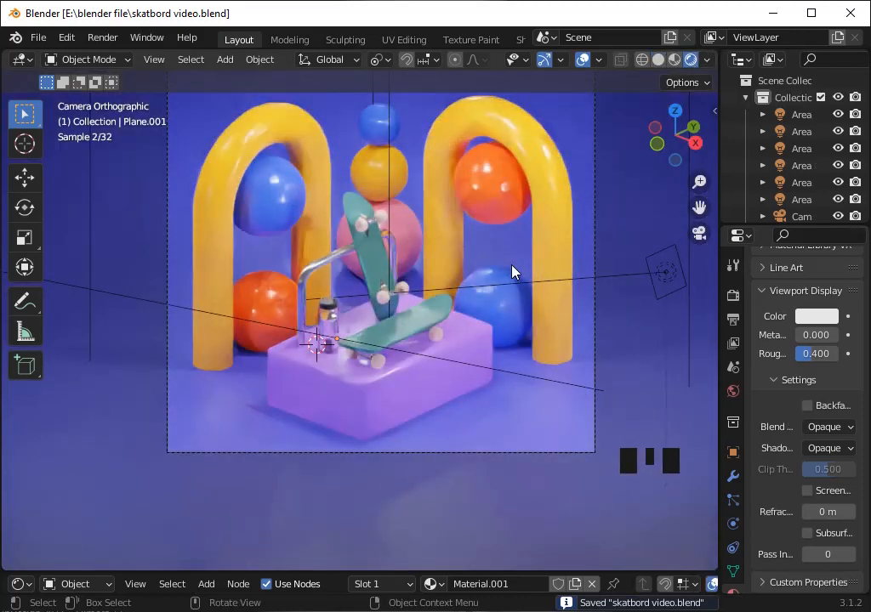